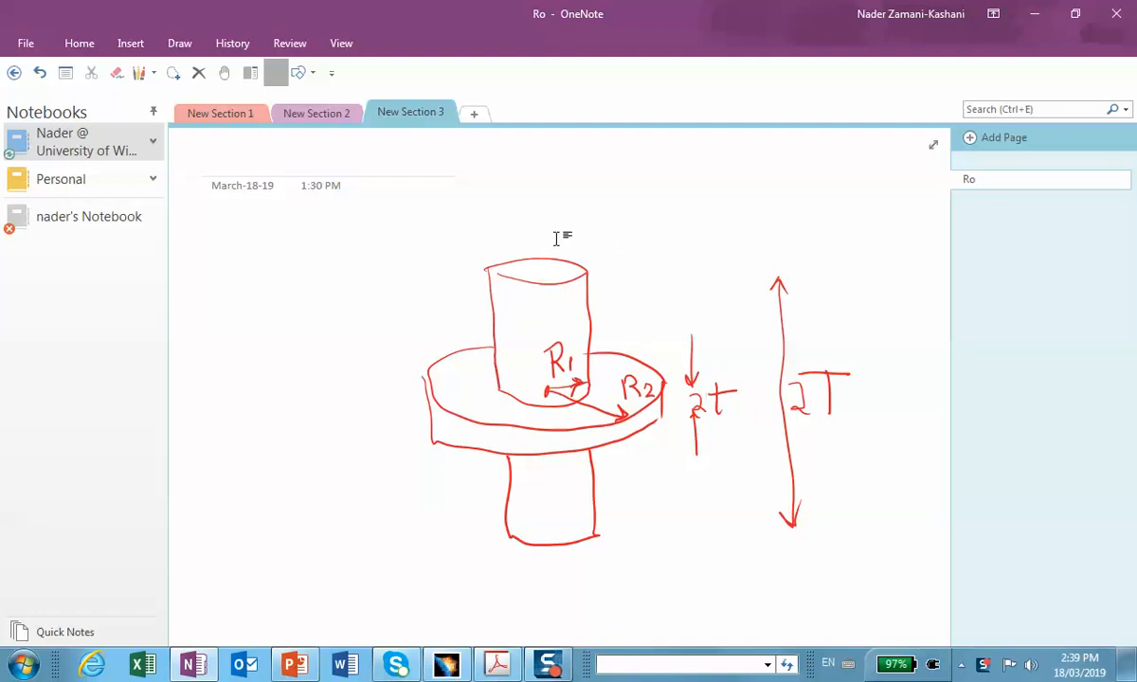
Step: Review the assignment PDF's cube and corner-piece figures and the required parameter tree, and switch to CATIA V5
left_click(1034, 18)
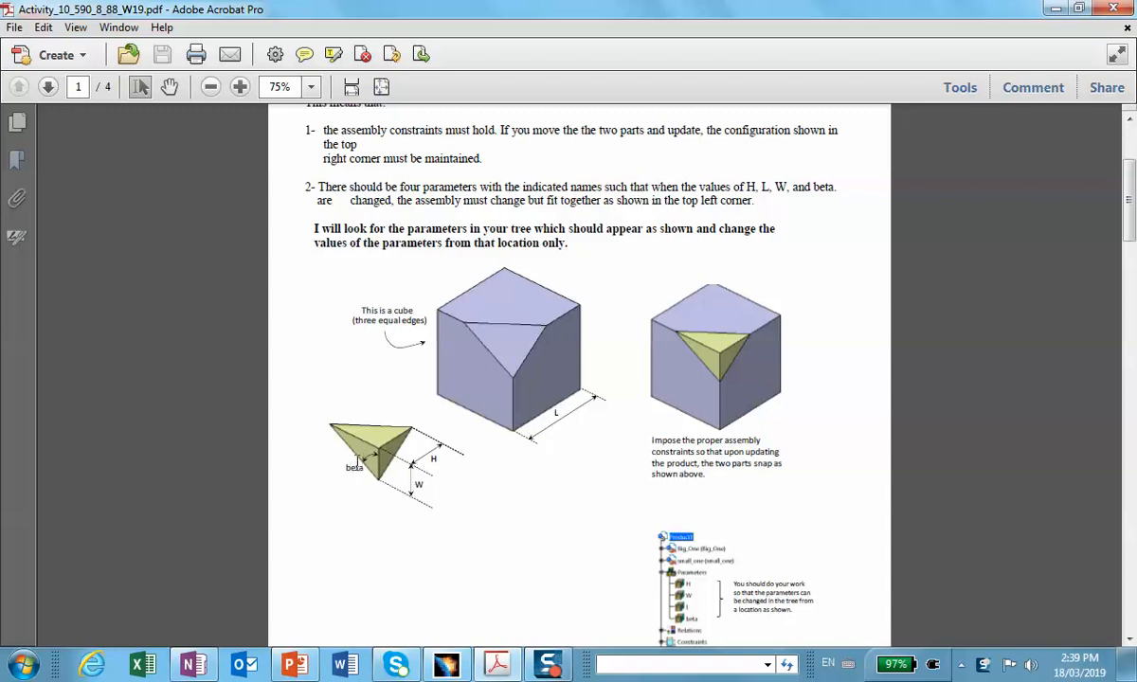
scroll(1123, 199, "down", 2)
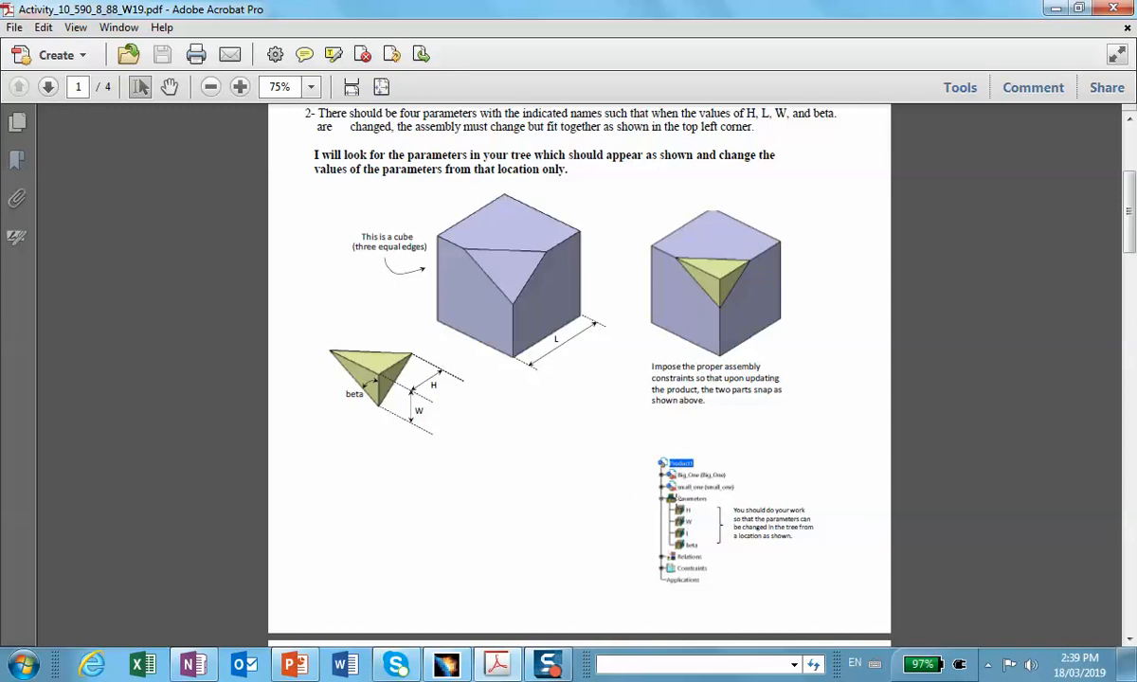
left_click(1054, 7)
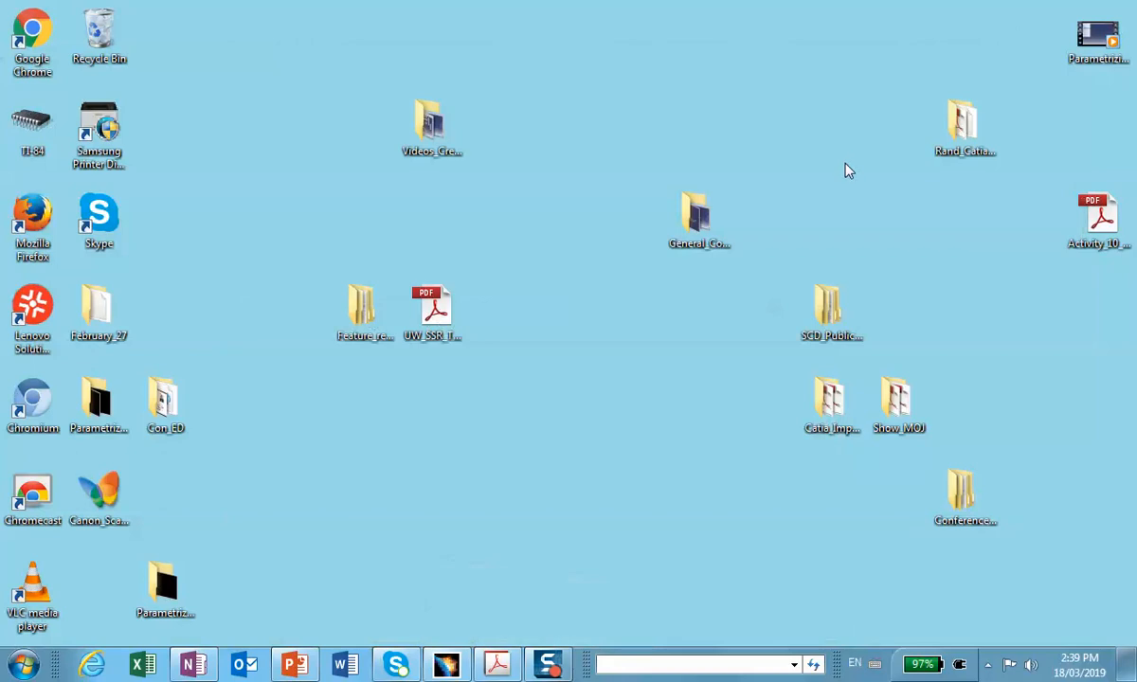
left_click(443, 665)
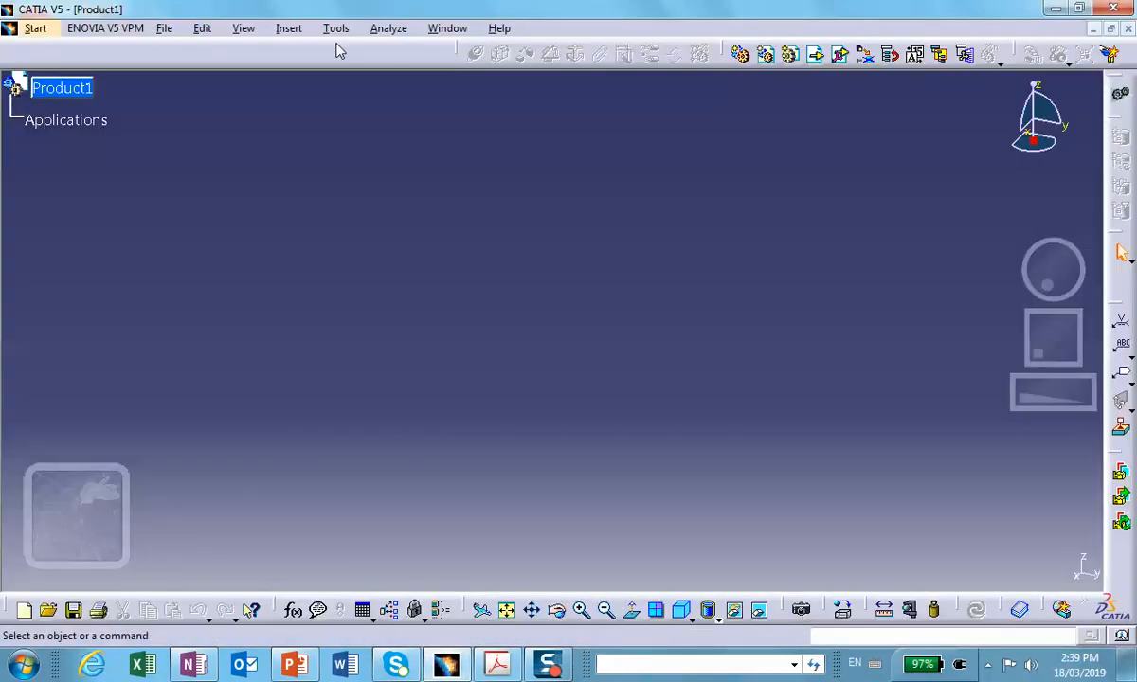
Step: Begin saving Product1 under Save Management and create a folder named Assembly_Paramet_2 on the Desktop for it
left_click(166, 30)
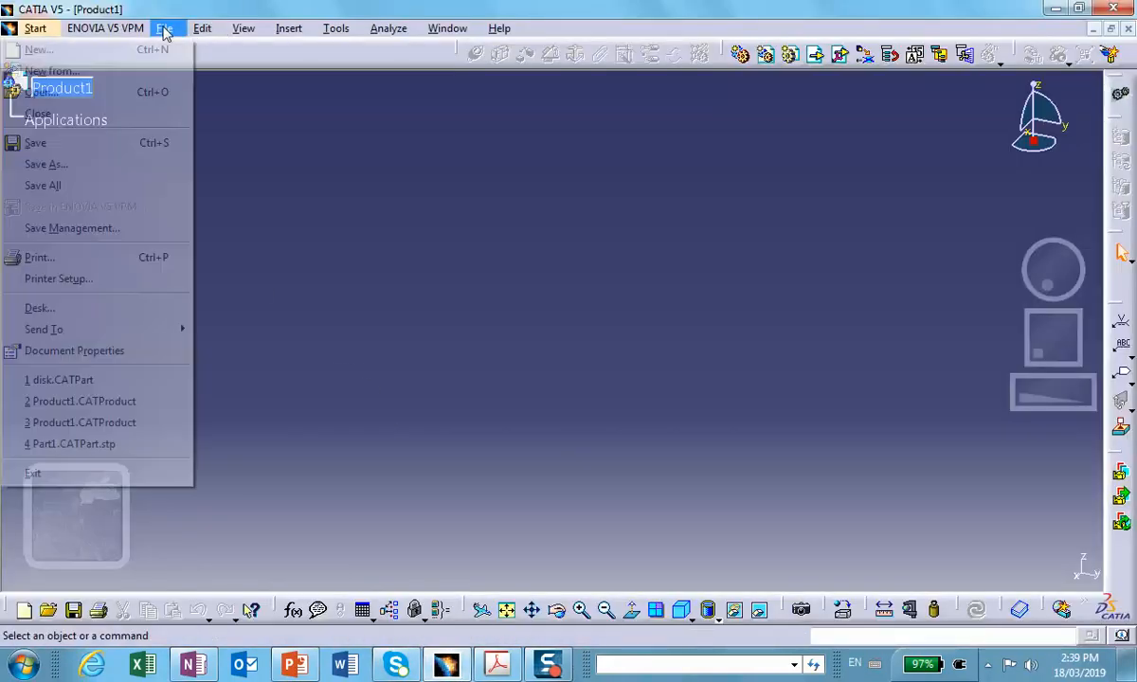
left_click(95, 227)
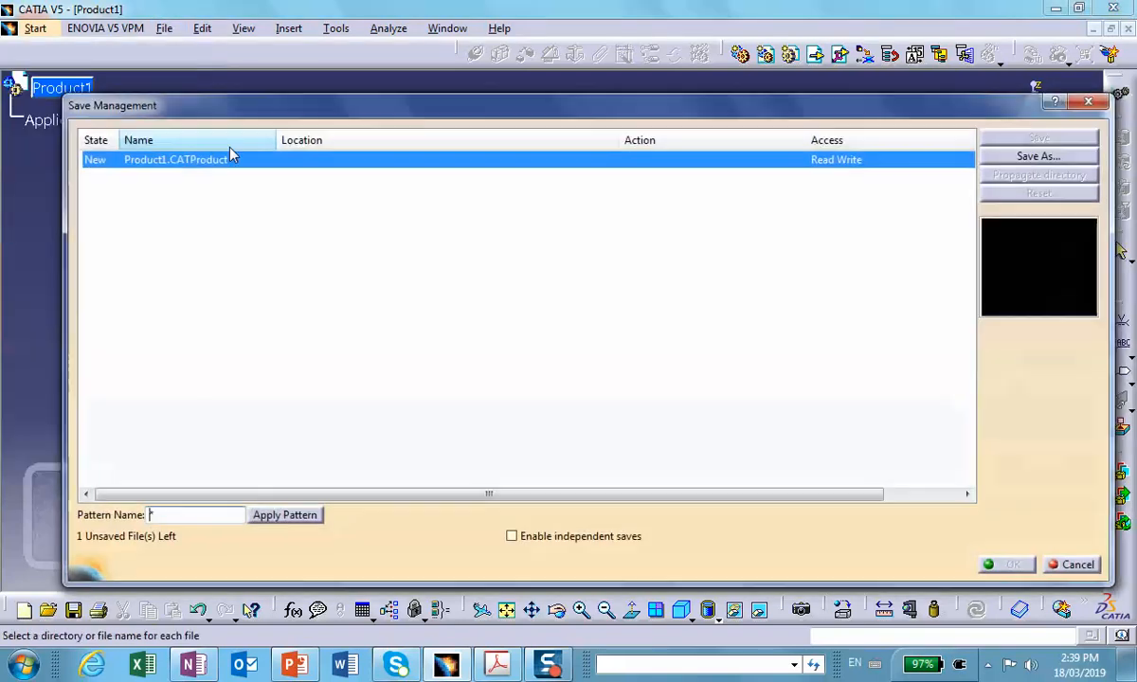
left_click(1035, 157)
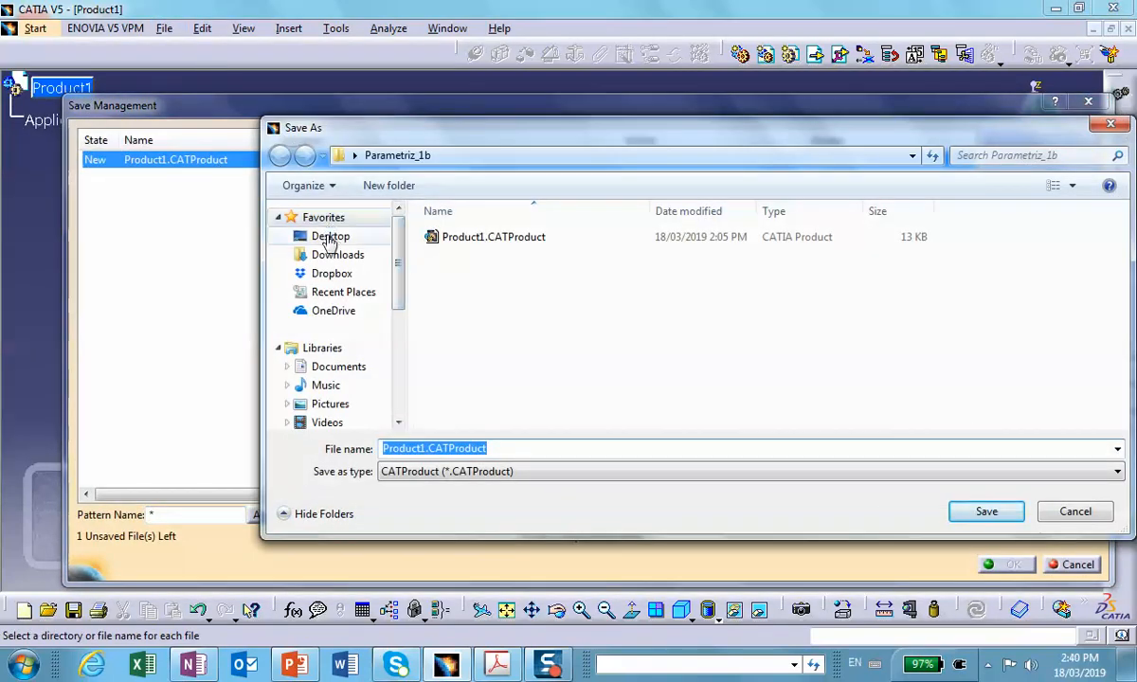
left_click(330, 239)
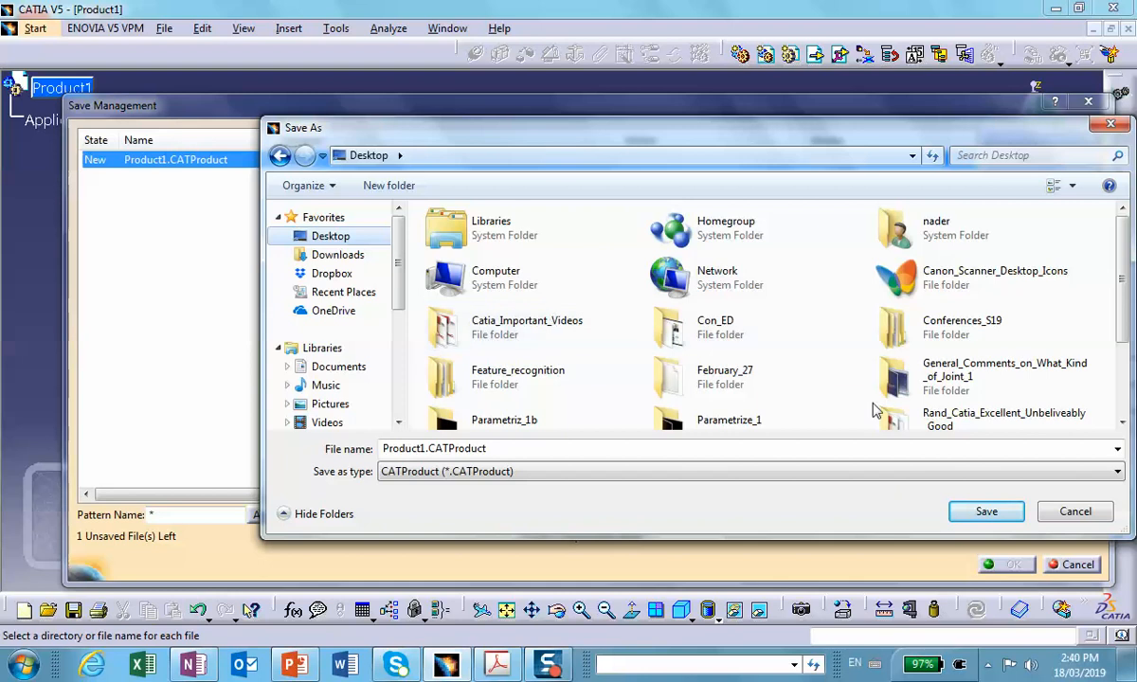
left_click(417, 190)
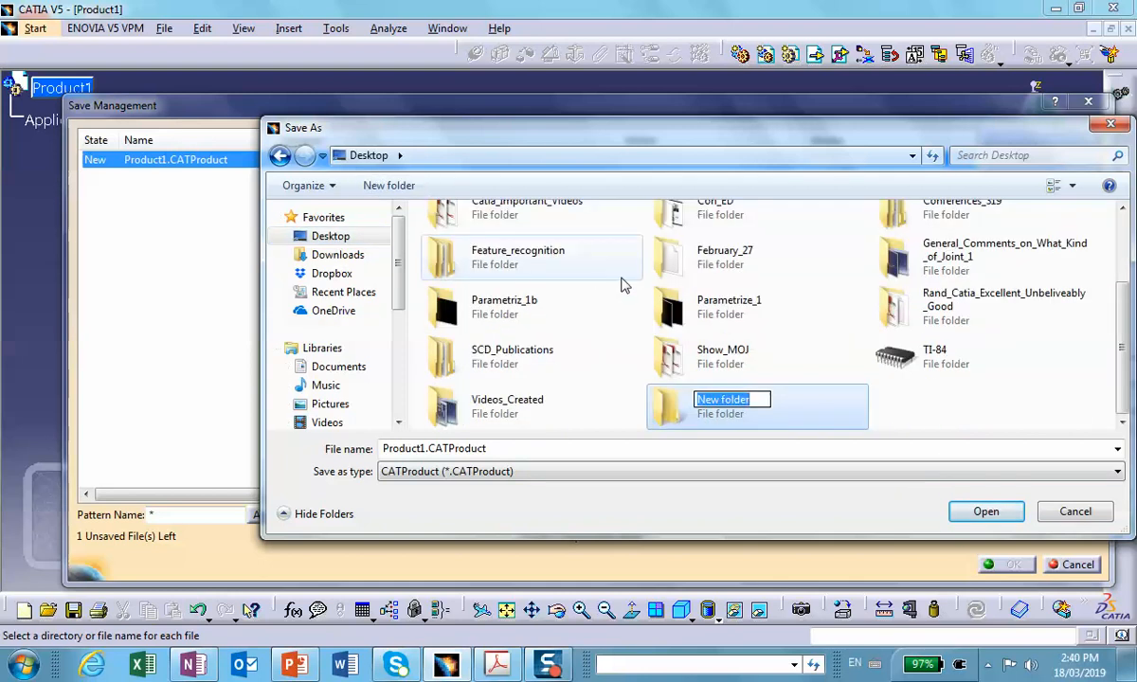
type("Asse")
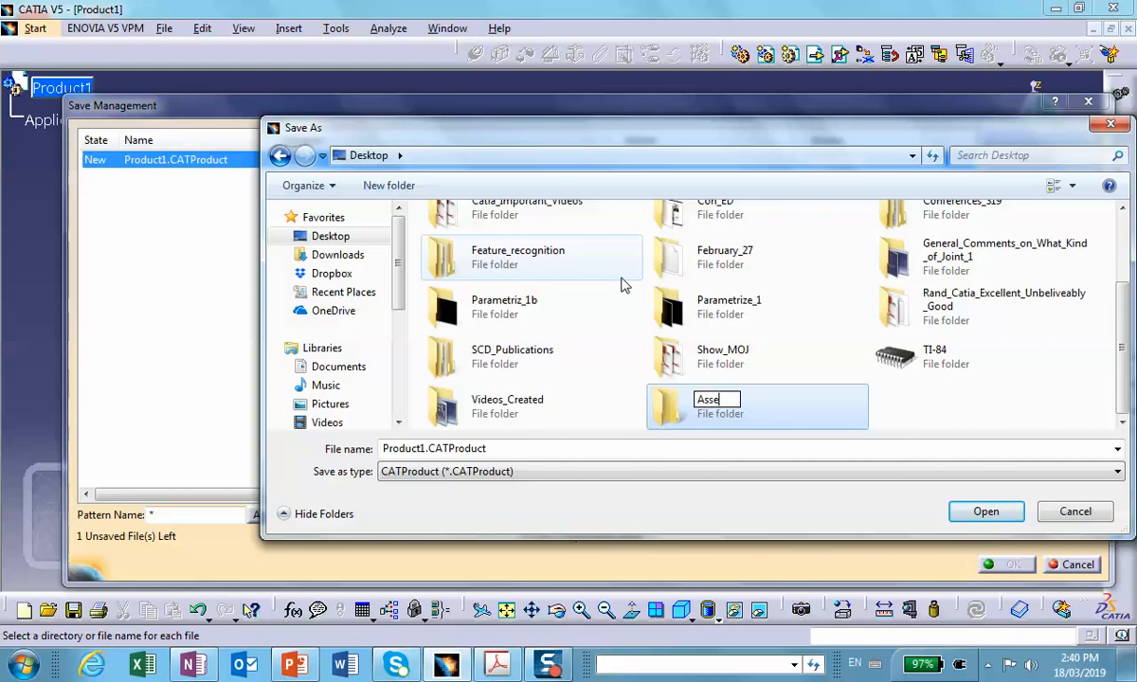
type("mbly_Pa")
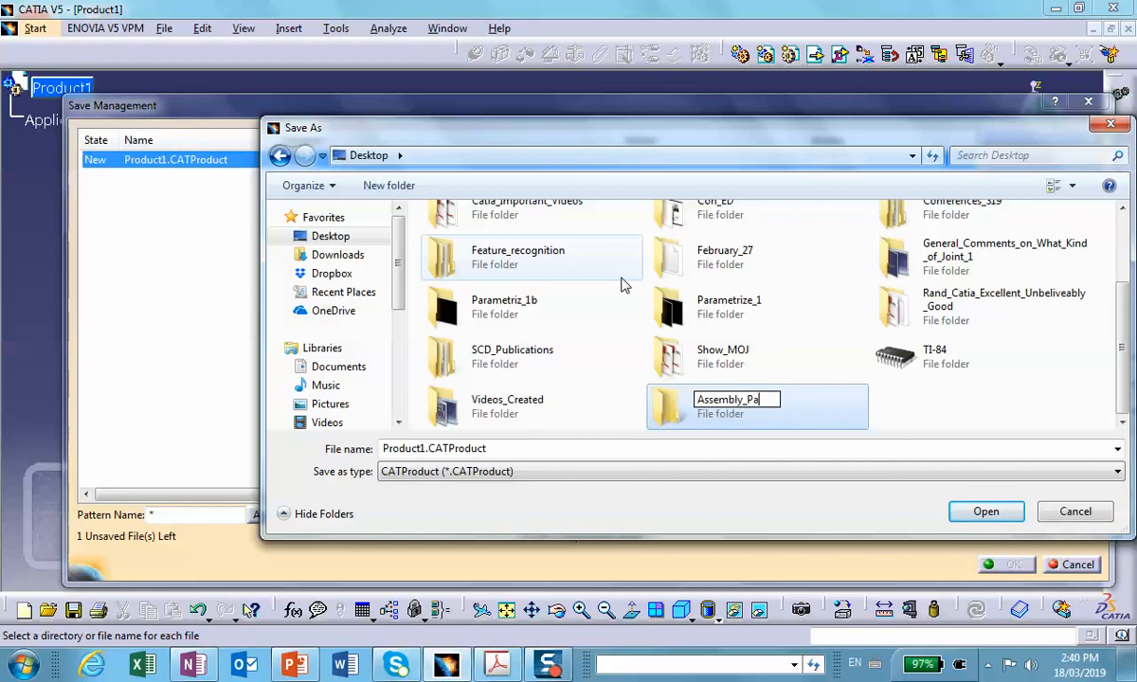
type("ramet_2")
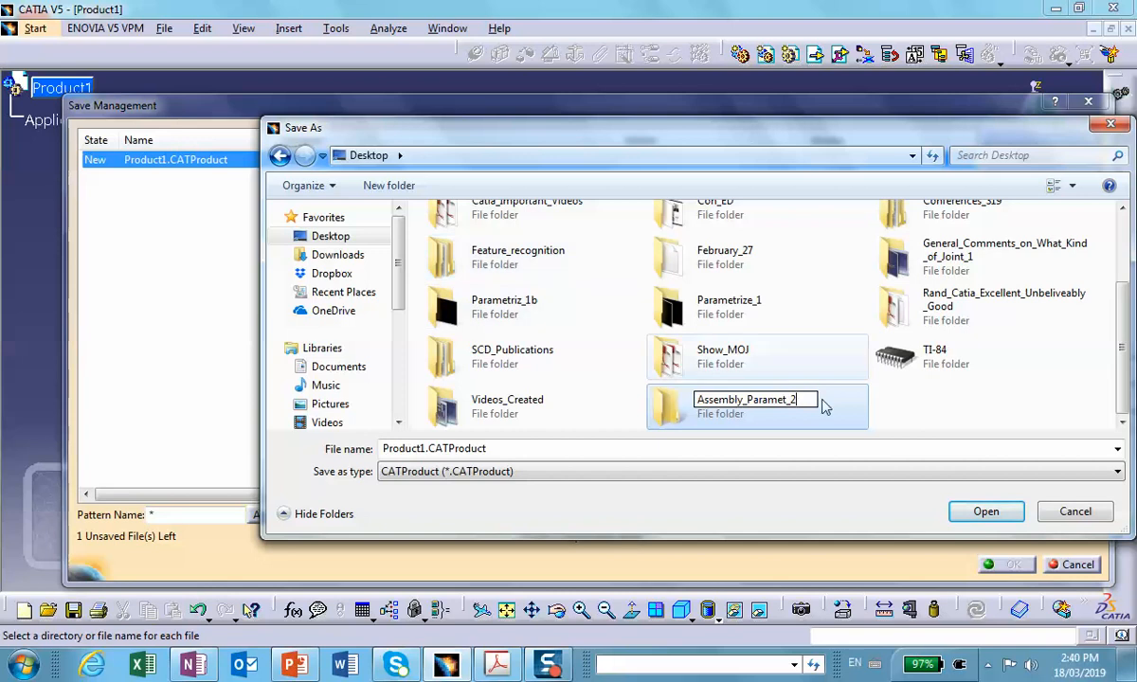
Step: Save the assembly as Product1.CATProduct in the Assembly_Paramet_2 folder and accept the save management settings
left_click(975, 516)
left_click(985, 512)
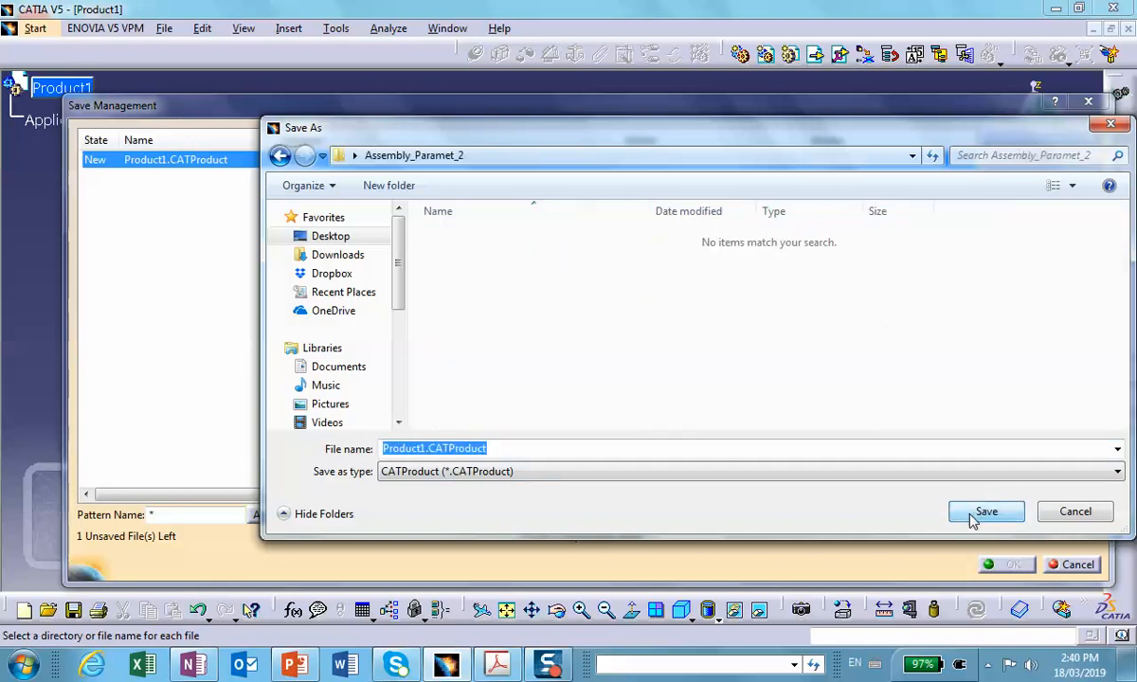
left_click(983, 511)
left_click(997, 563)
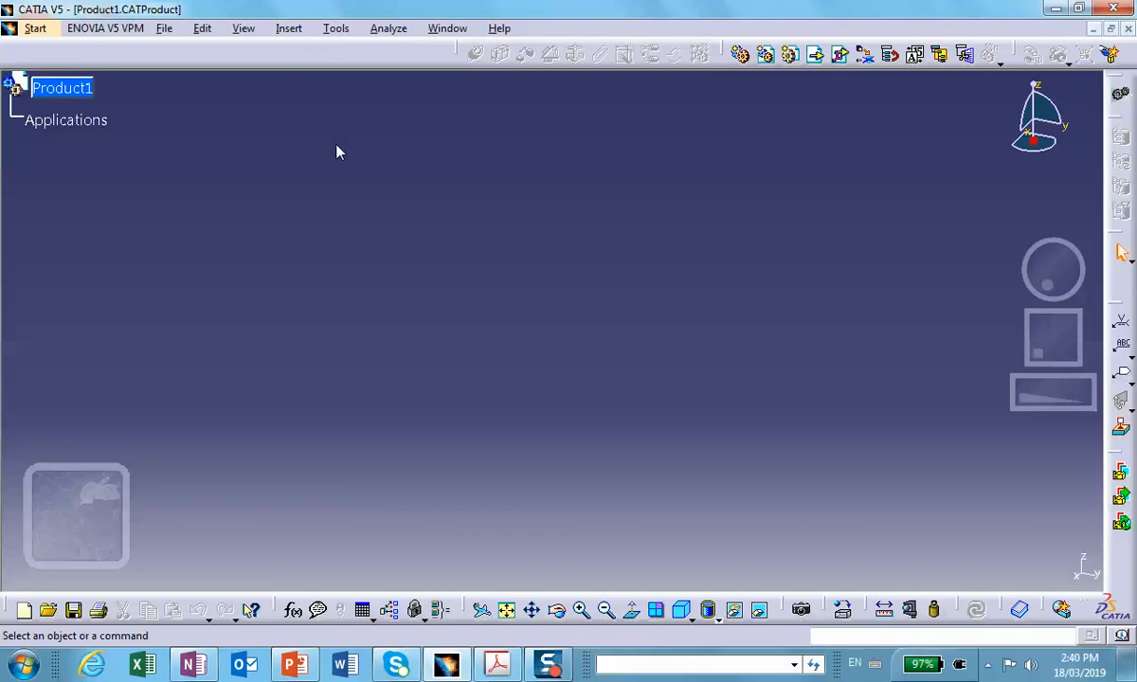
Step: Check in the Product Structure tree customization options which specification tree nodes are activated, including Parameters, Relations and Constraints
left_click(335, 30)
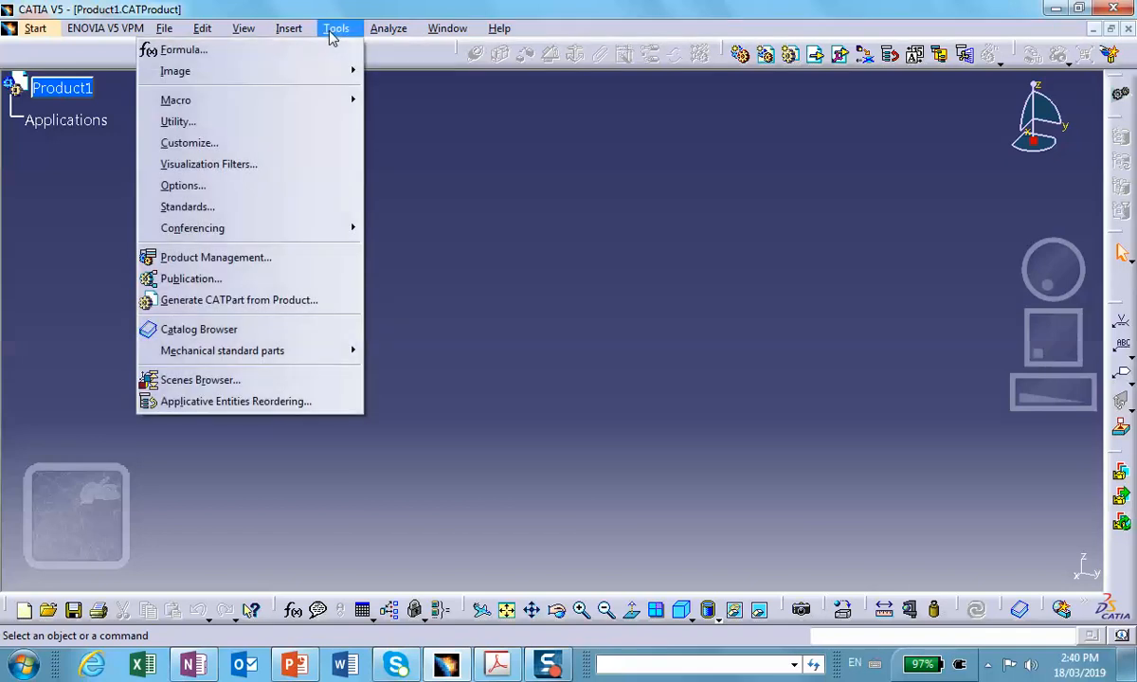
left_click(208, 186)
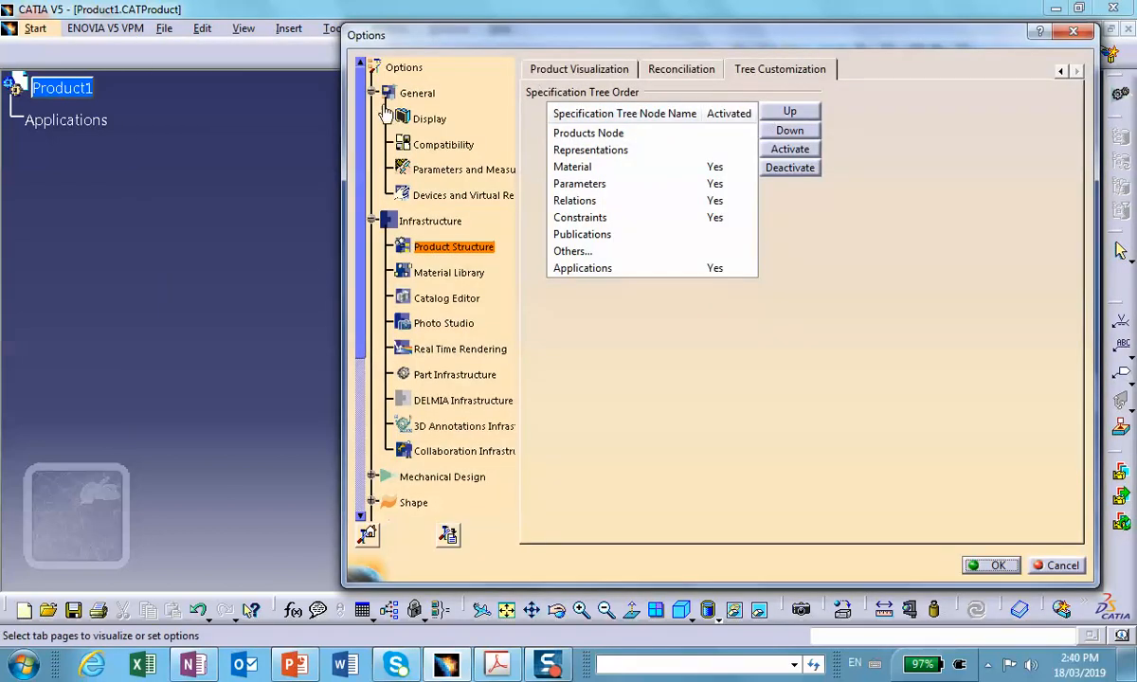
left_click(393, 220)
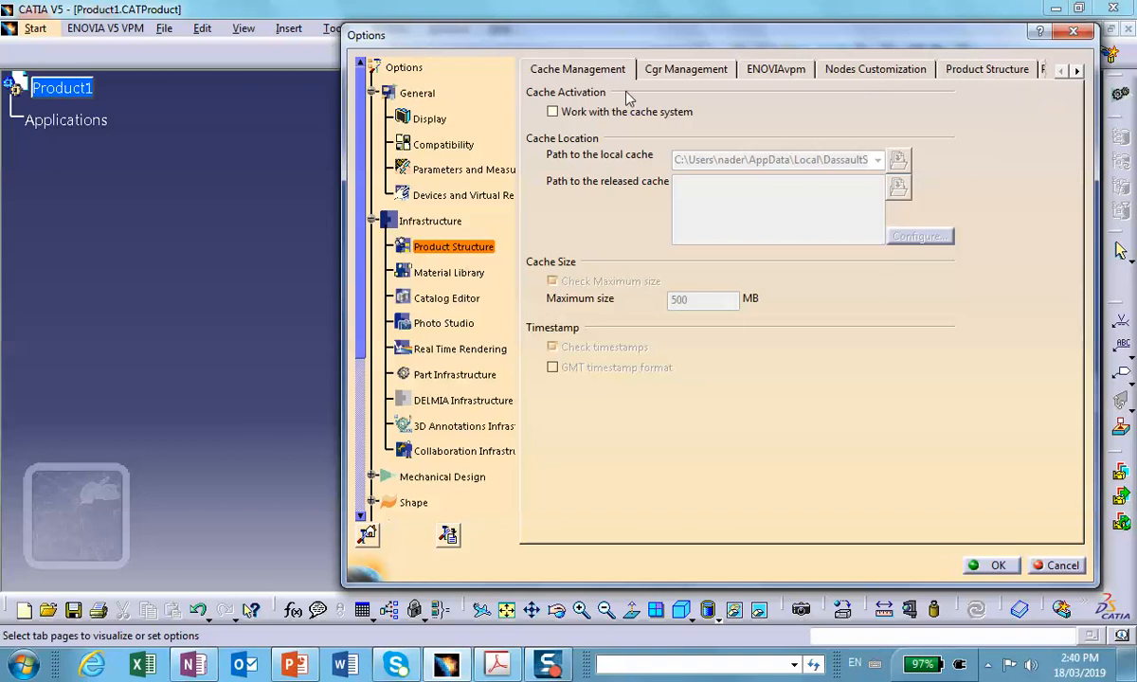
left_click(1077, 71)
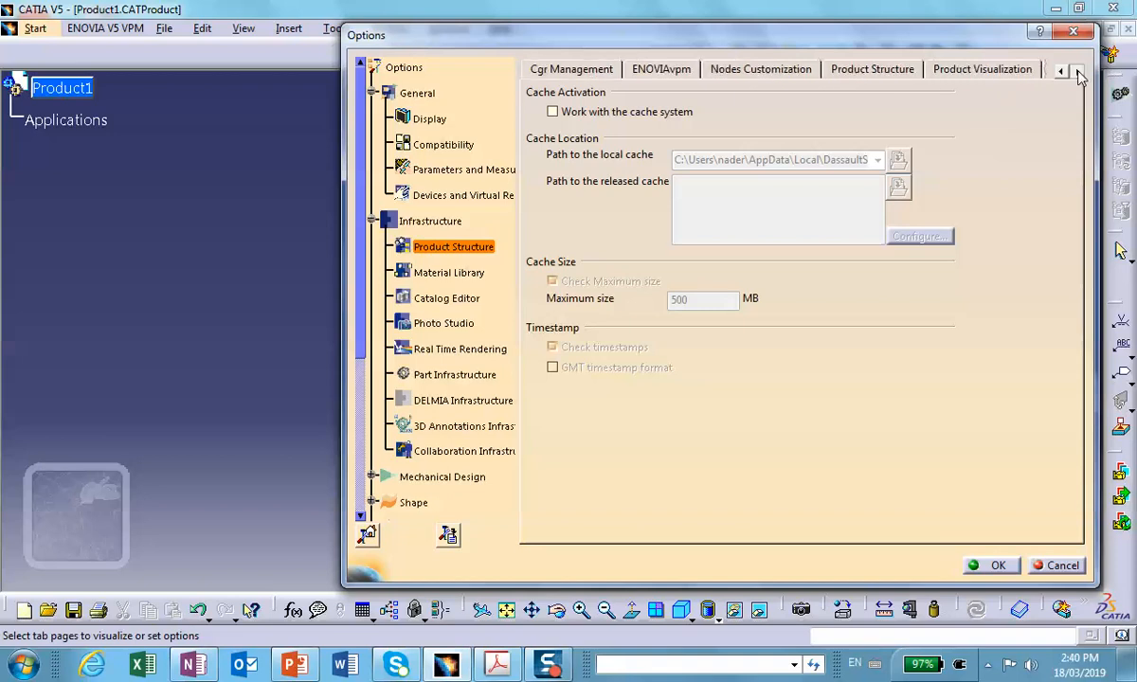
left_click(1077, 70)
left_click(1078, 72)
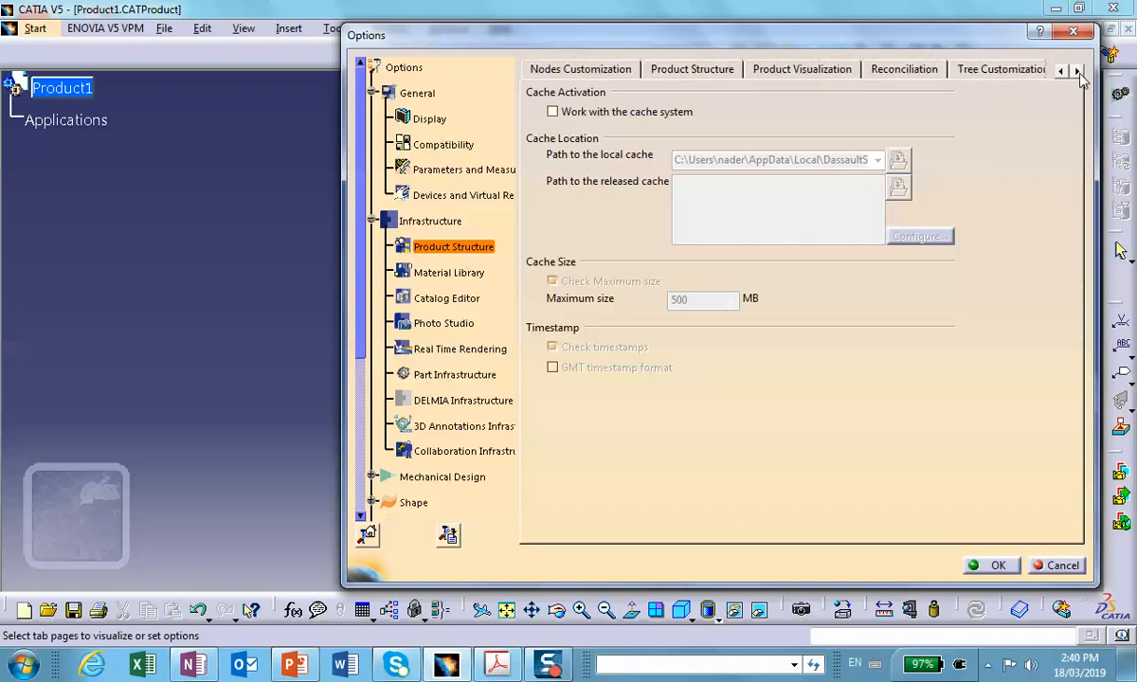
left_click(1077, 71)
left_click(884, 73)
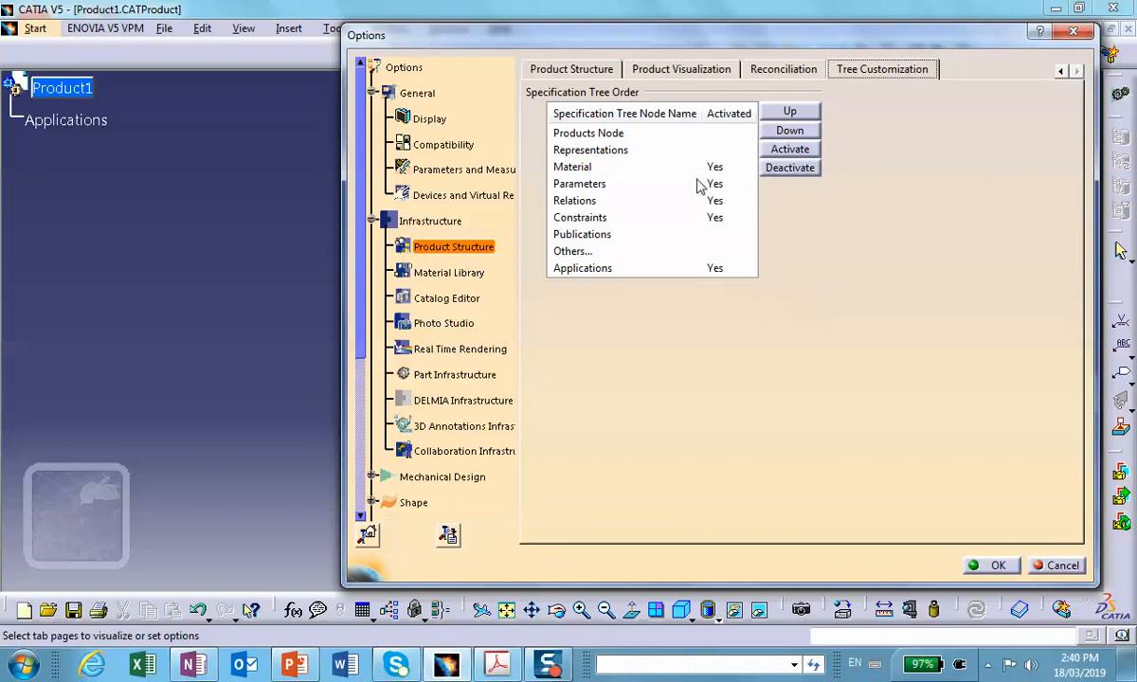
Step: Deactivate the Material node in the specification tree order, activate it again, and accept the options
left_click(593, 168)
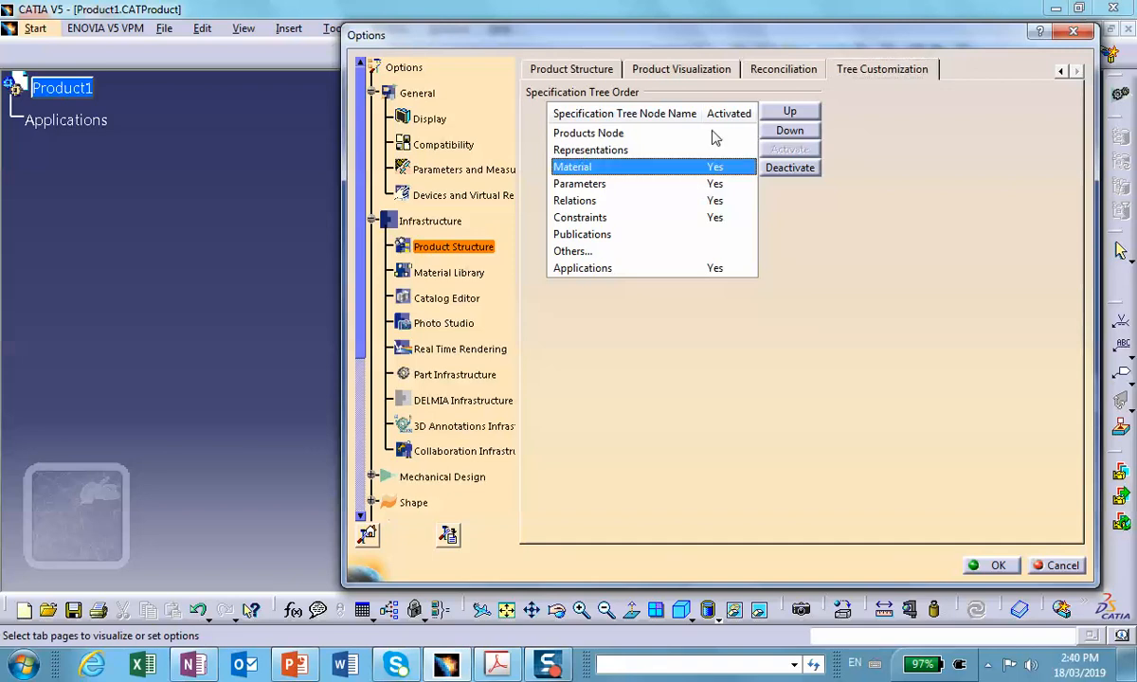
left_click(790, 168)
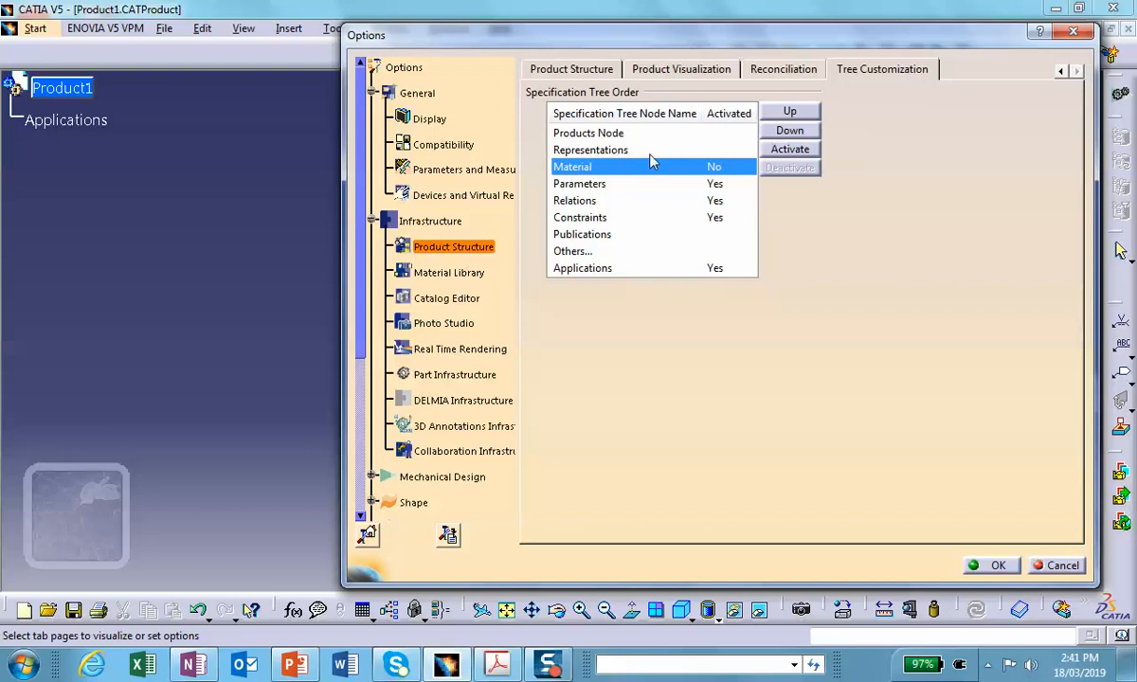
left_click(790, 149)
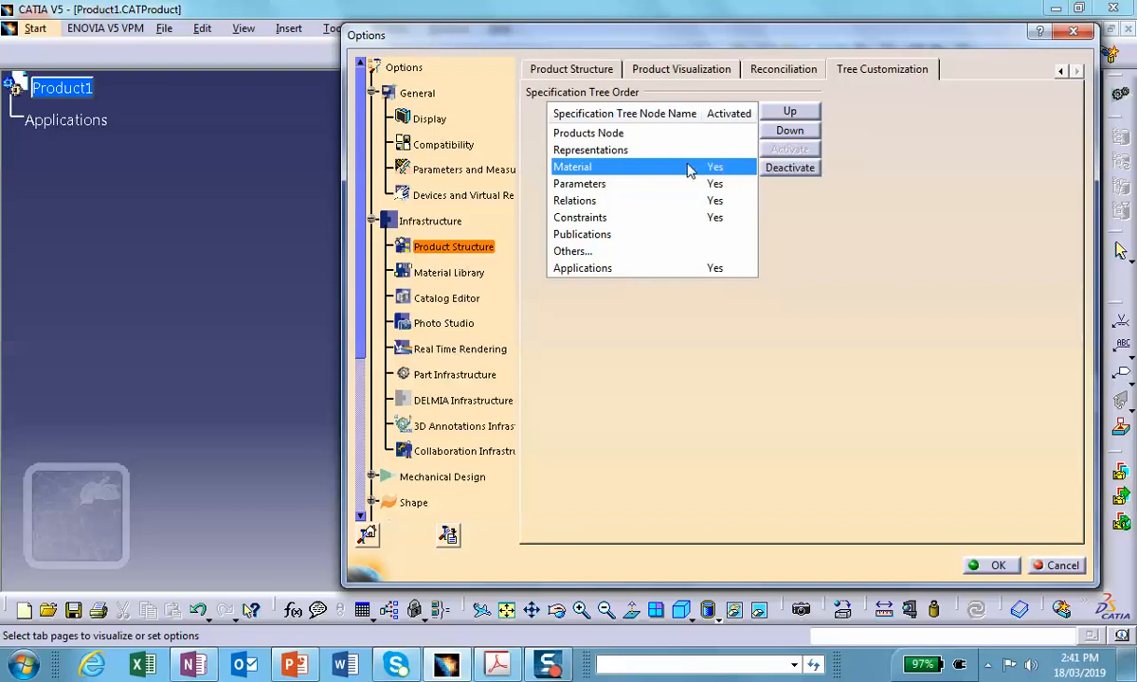
left_click(991, 566)
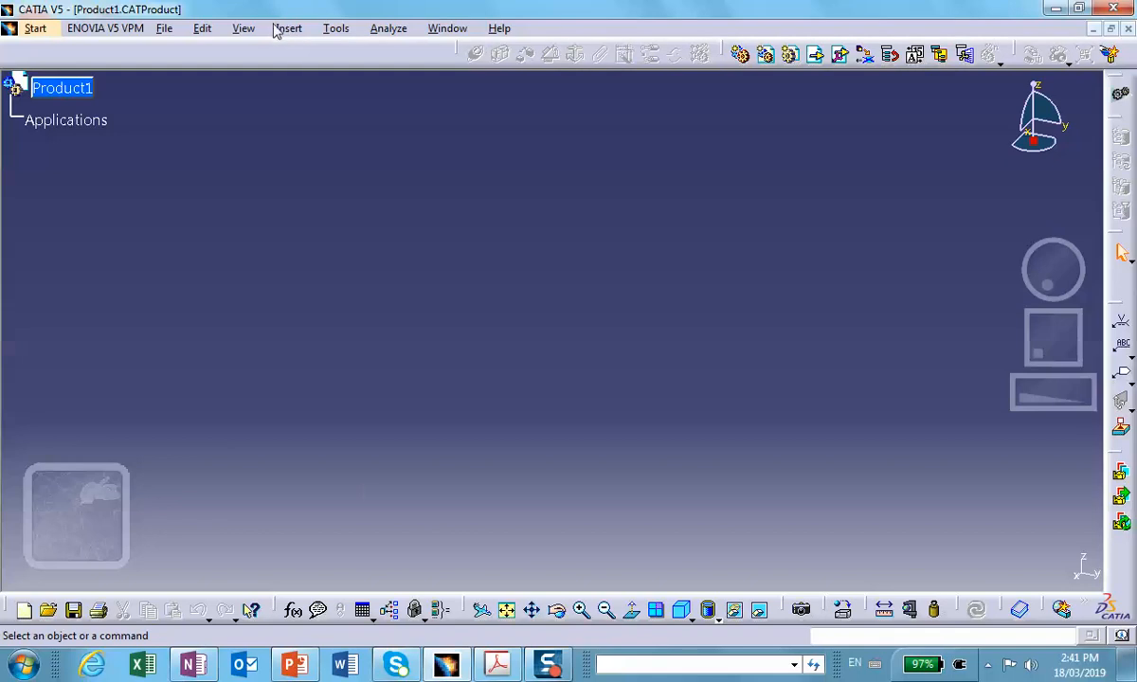
Step: Create a single-value Length parameter named H in Product1 and set it to 1 in
left_click(295, 612)
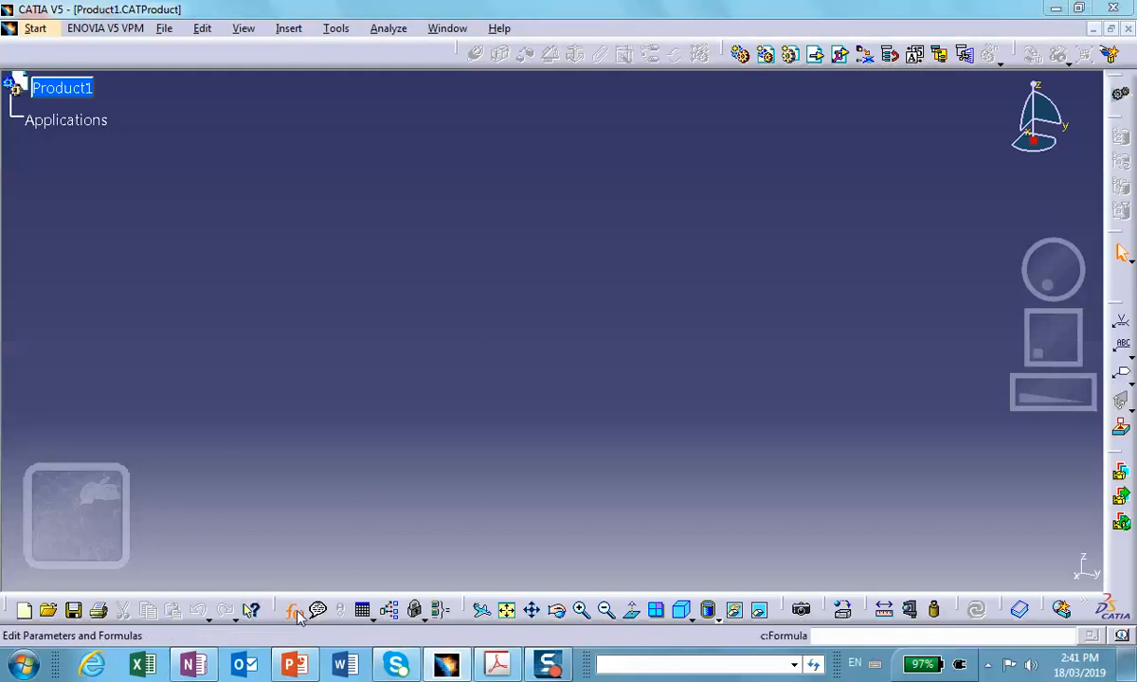
left_click_drag(714, 130, 505, 123)
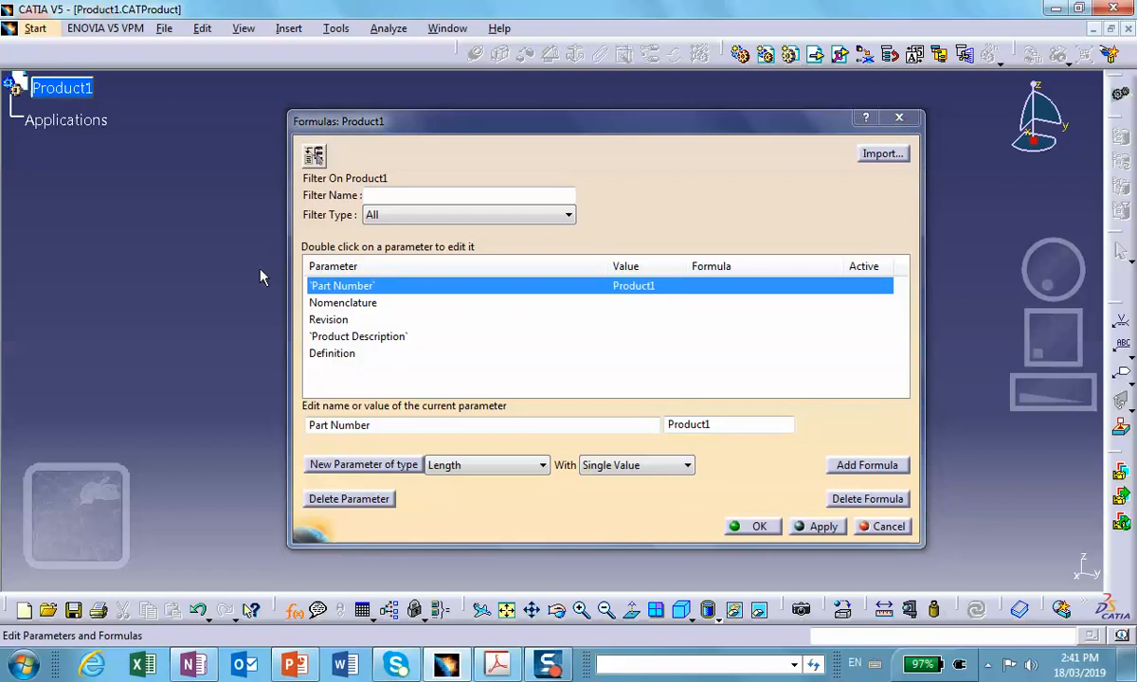
left_click(360, 468)
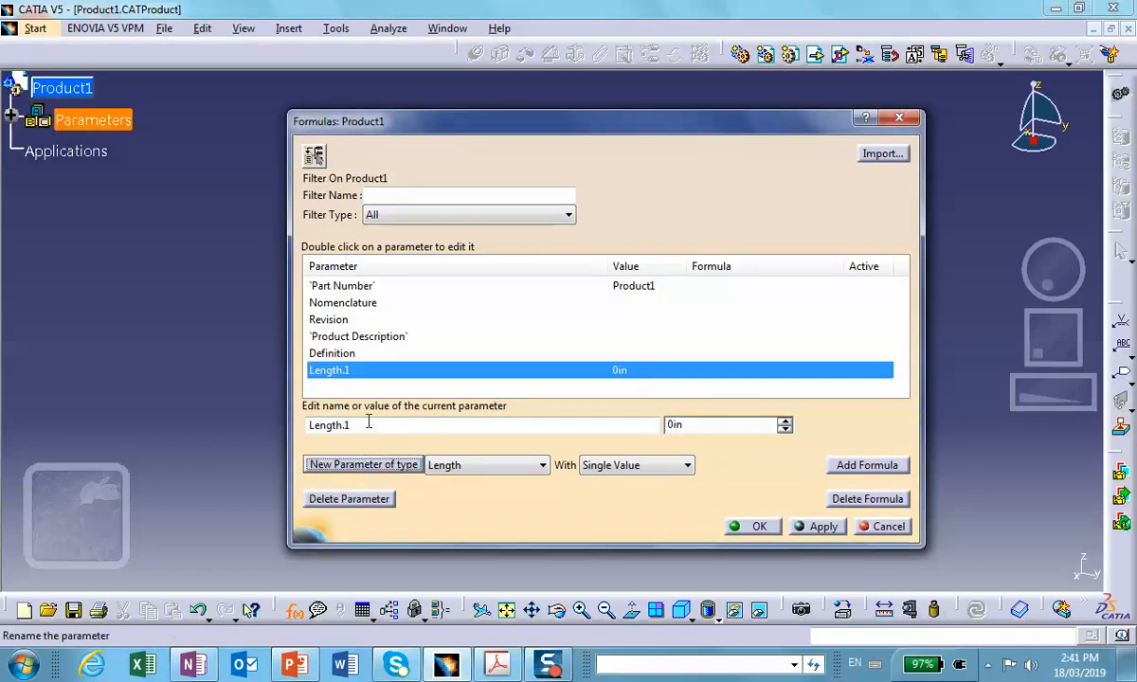
left_click_drag(383, 425, 265, 432)
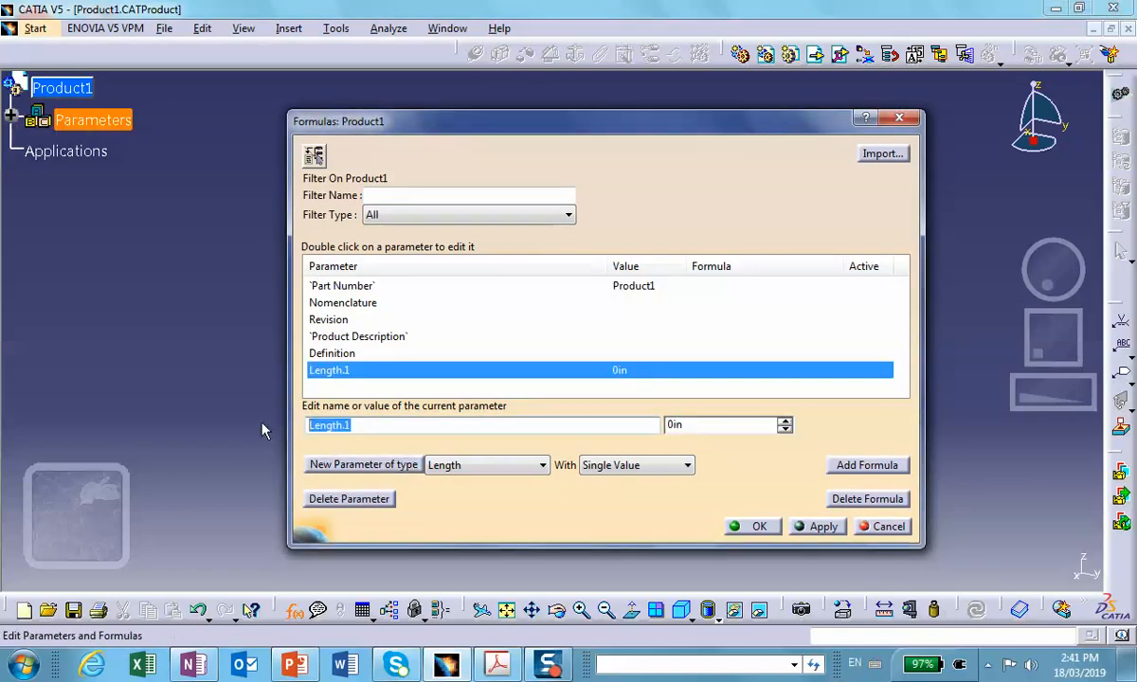
type("H")
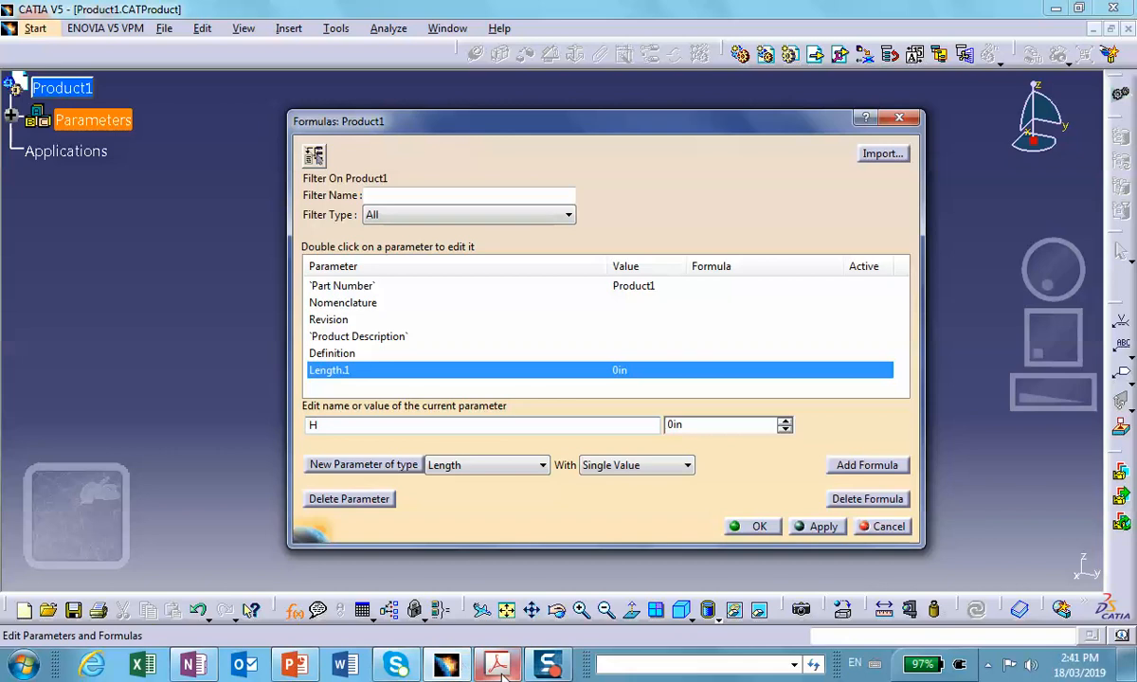
mouse_move(505, 628)
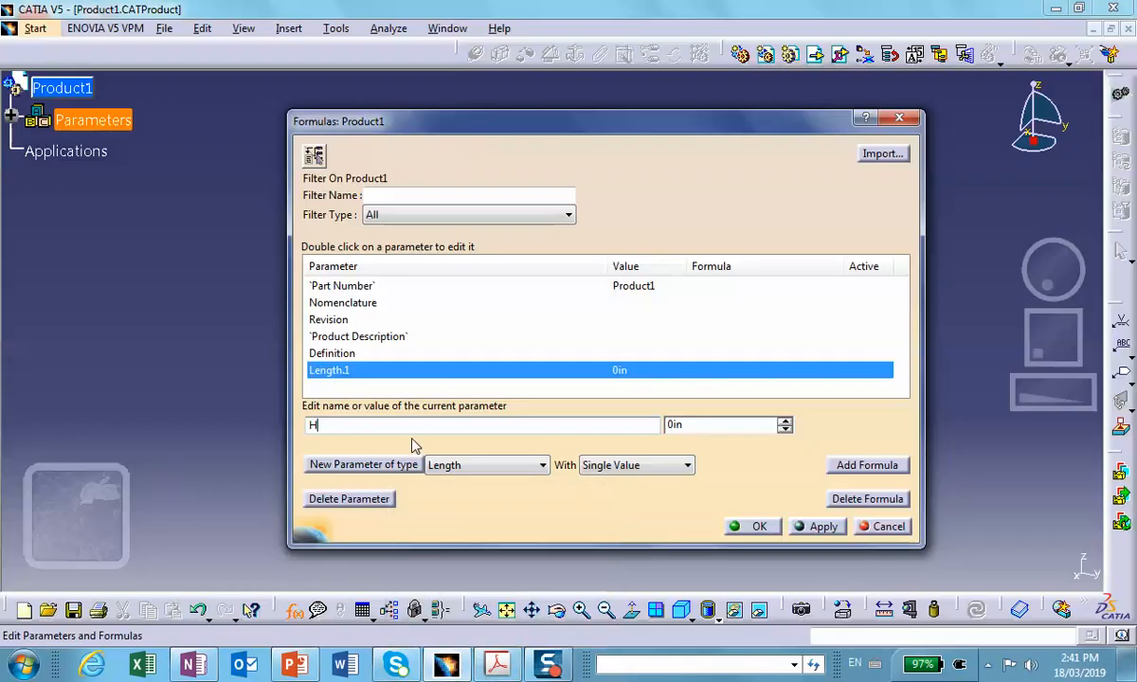
left_click(715, 424)
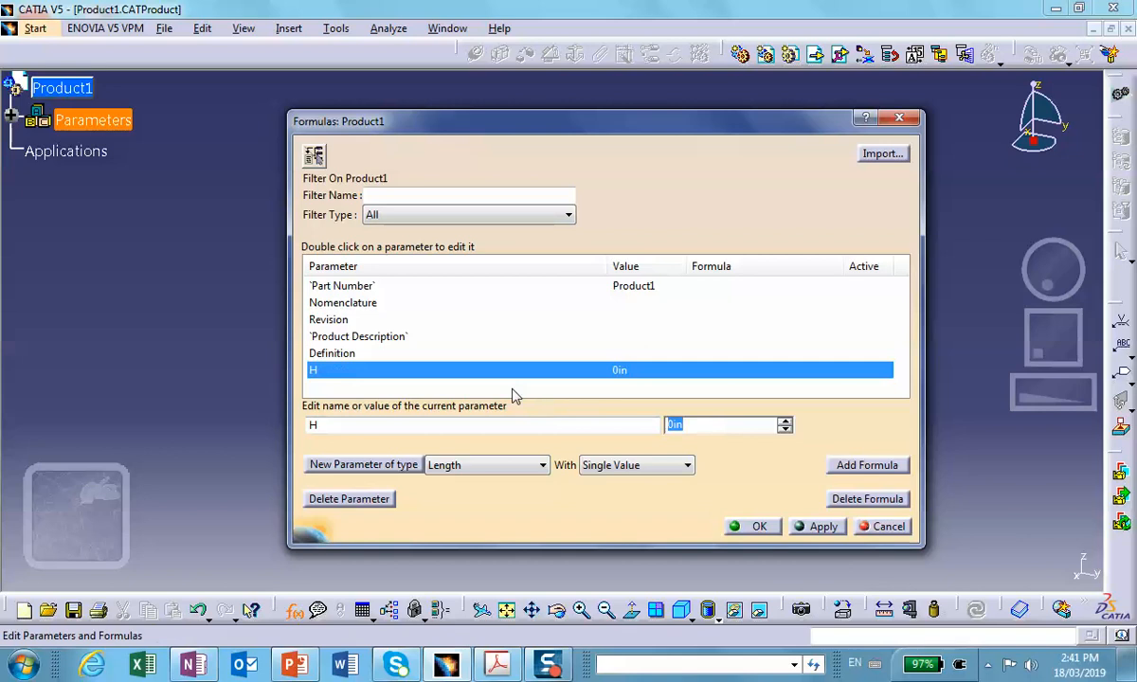
type("1")
Step: Add a second single-value Length parameter named W to Product1 with a value of 1 in
left_click(363, 464)
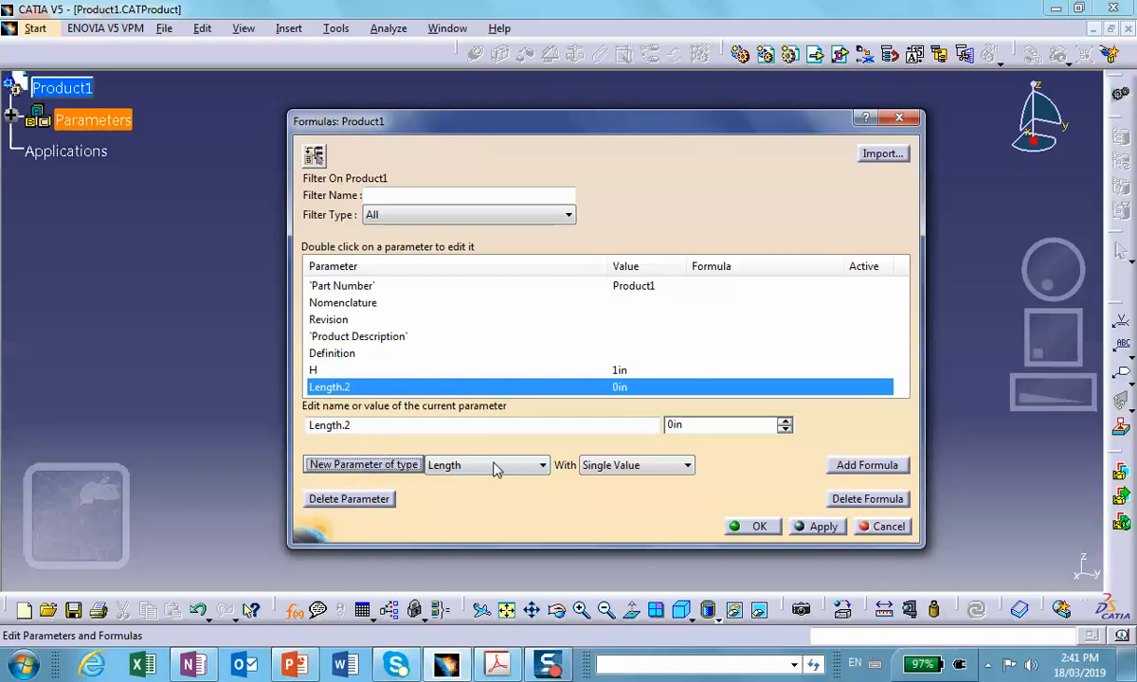
left_click_drag(380, 424, 211, 427)
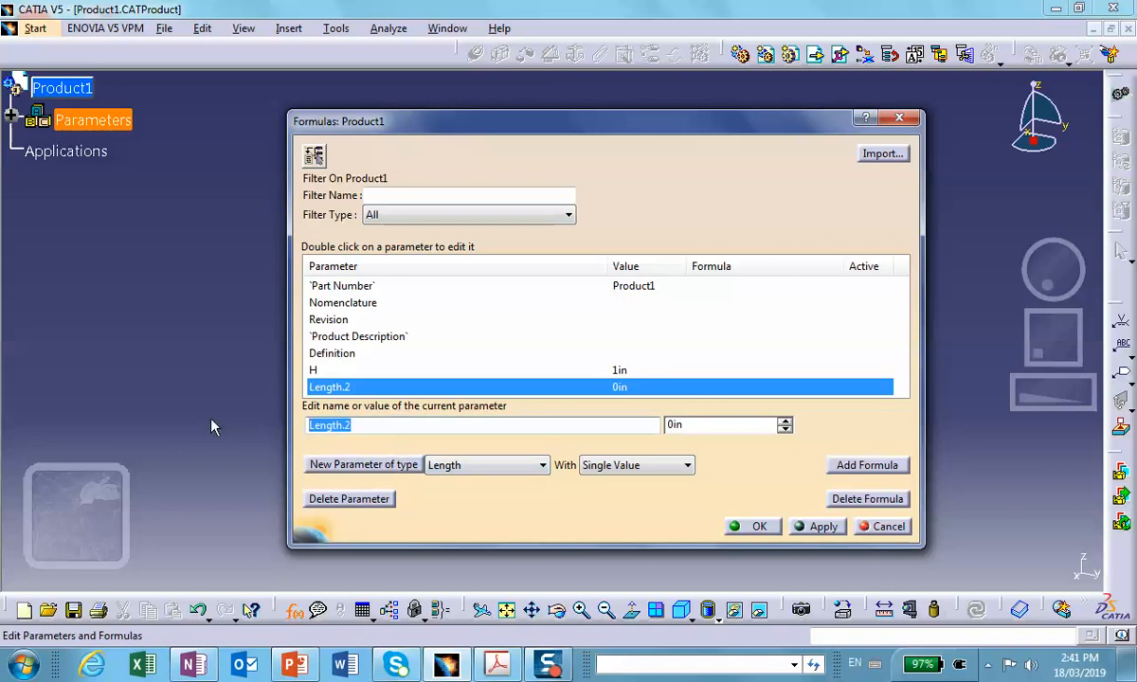
type("W")
left_click(741, 426)
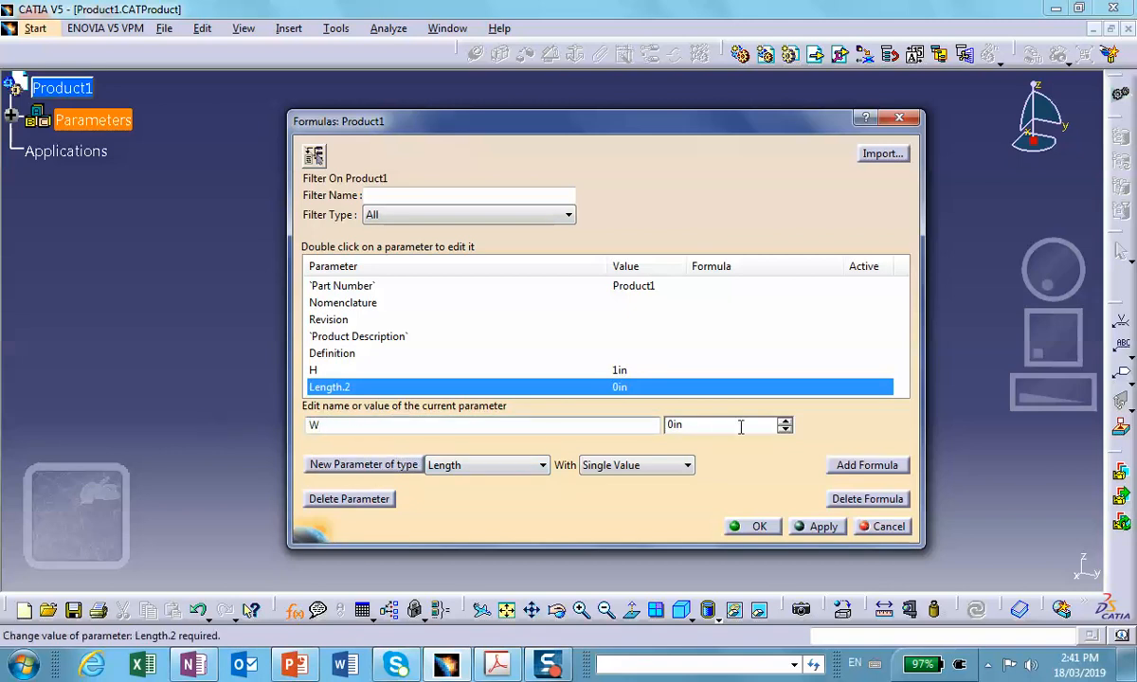
left_click_drag(741, 426, 598, 424)
type("1")
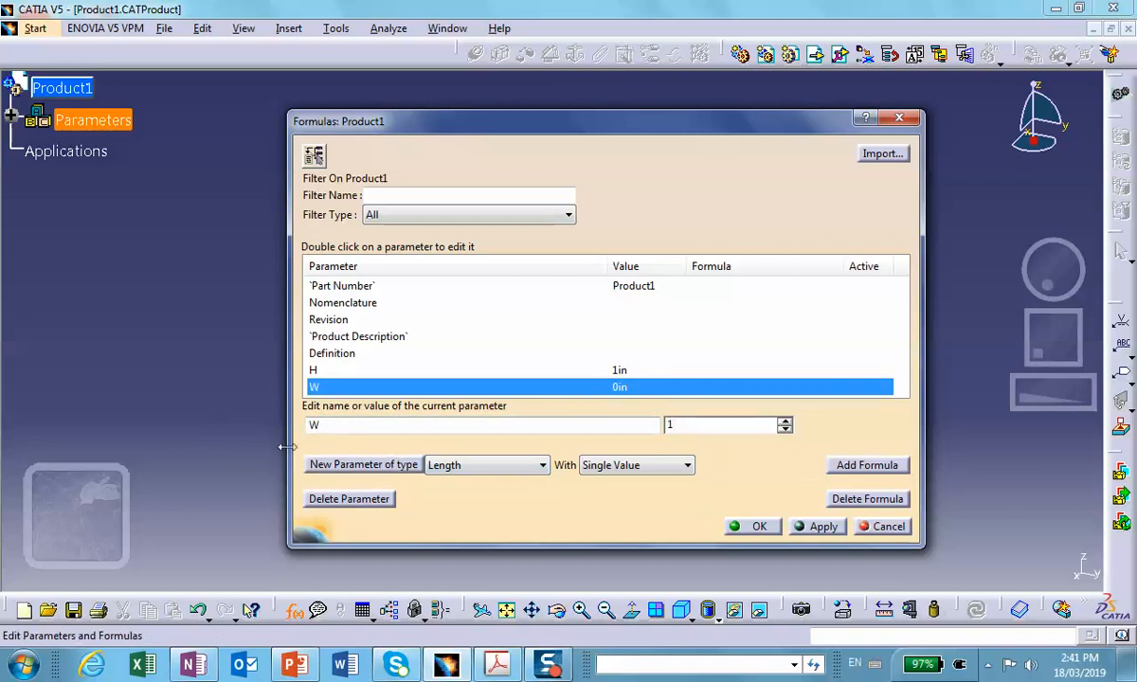
Step: Add a single-value Length parameter named L to Product1 and set it to 5 in
left_click(384, 460)
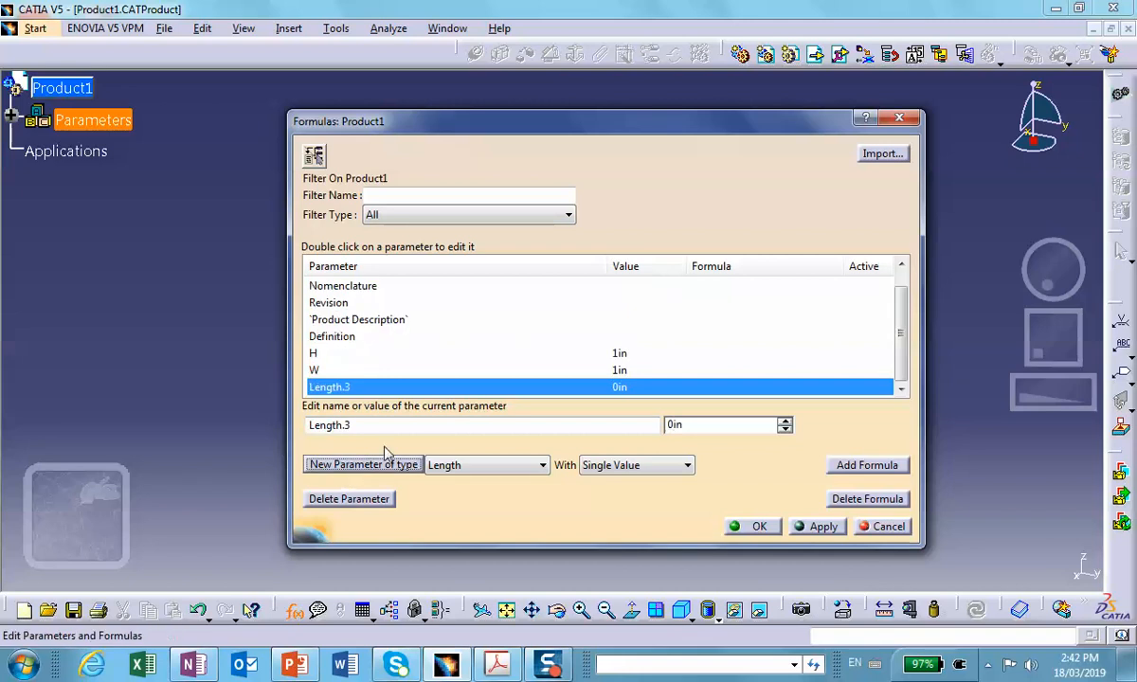
double_click(315, 424)
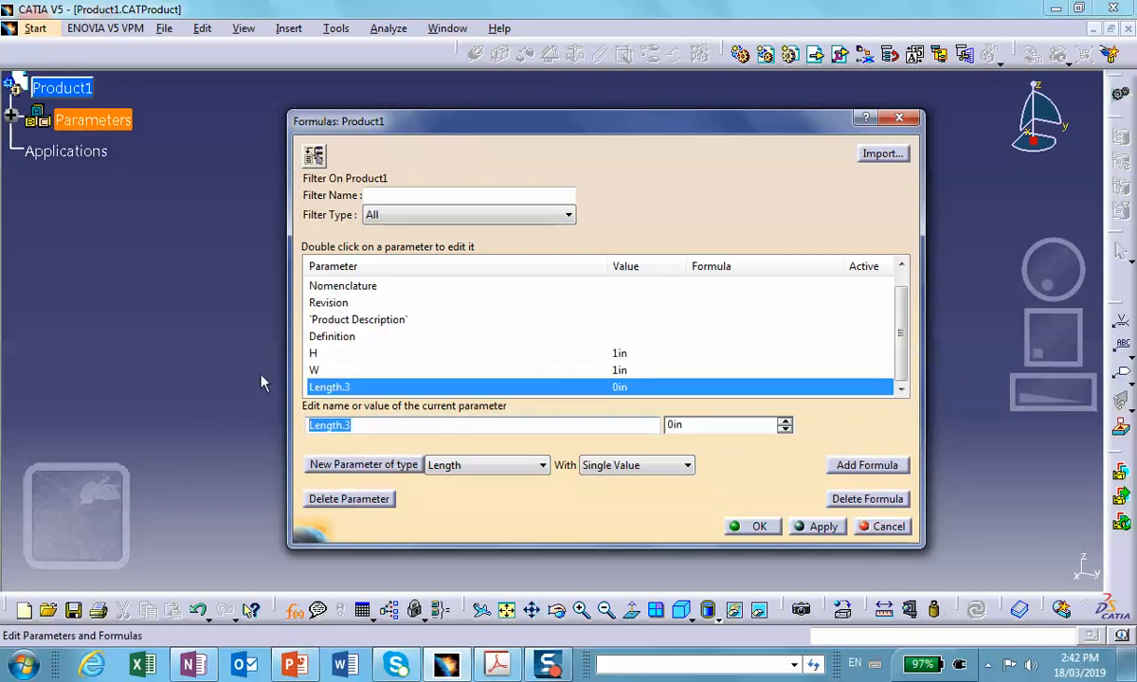
type("L")
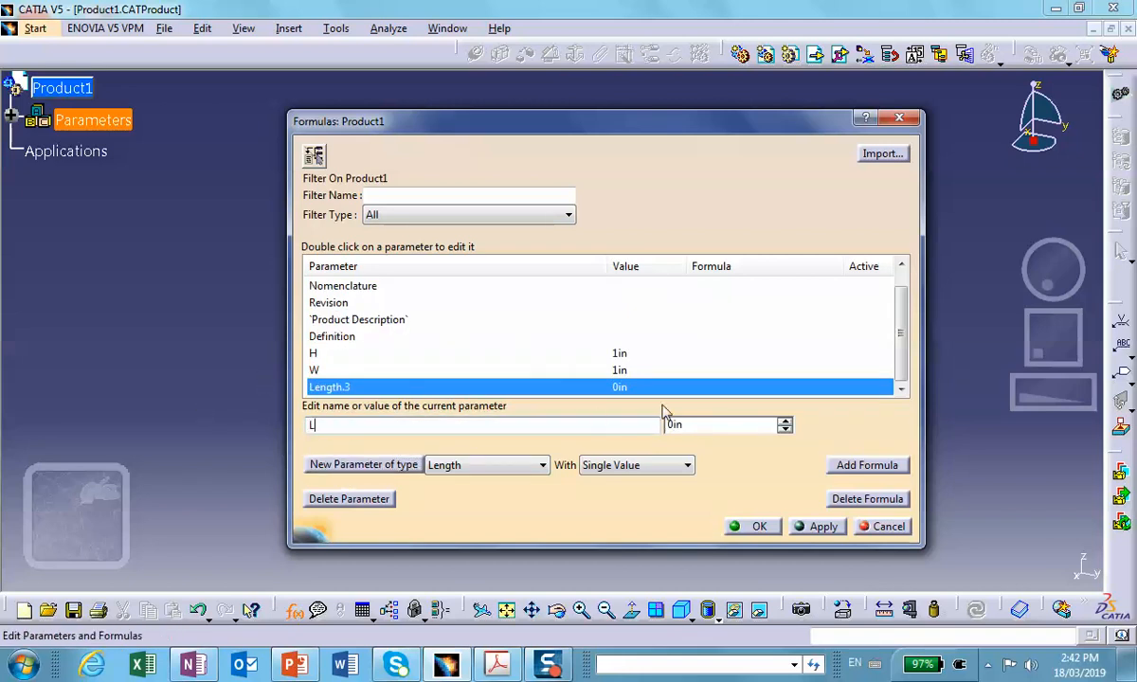
left_click(708, 423)
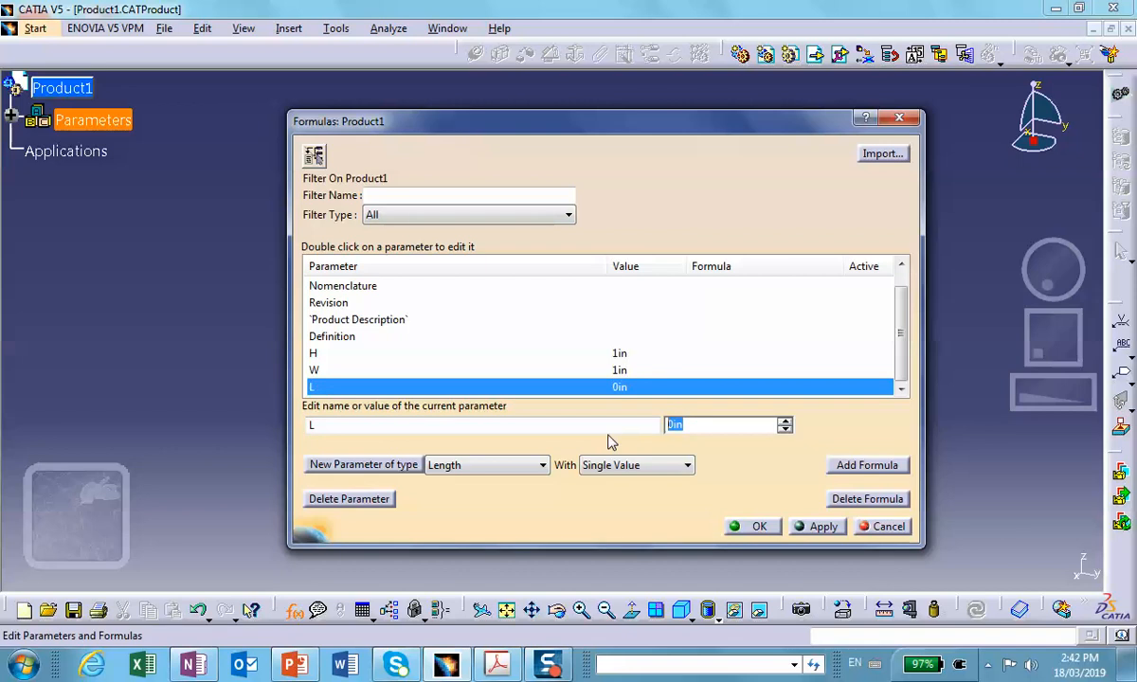
type("5")
left_click(820, 528)
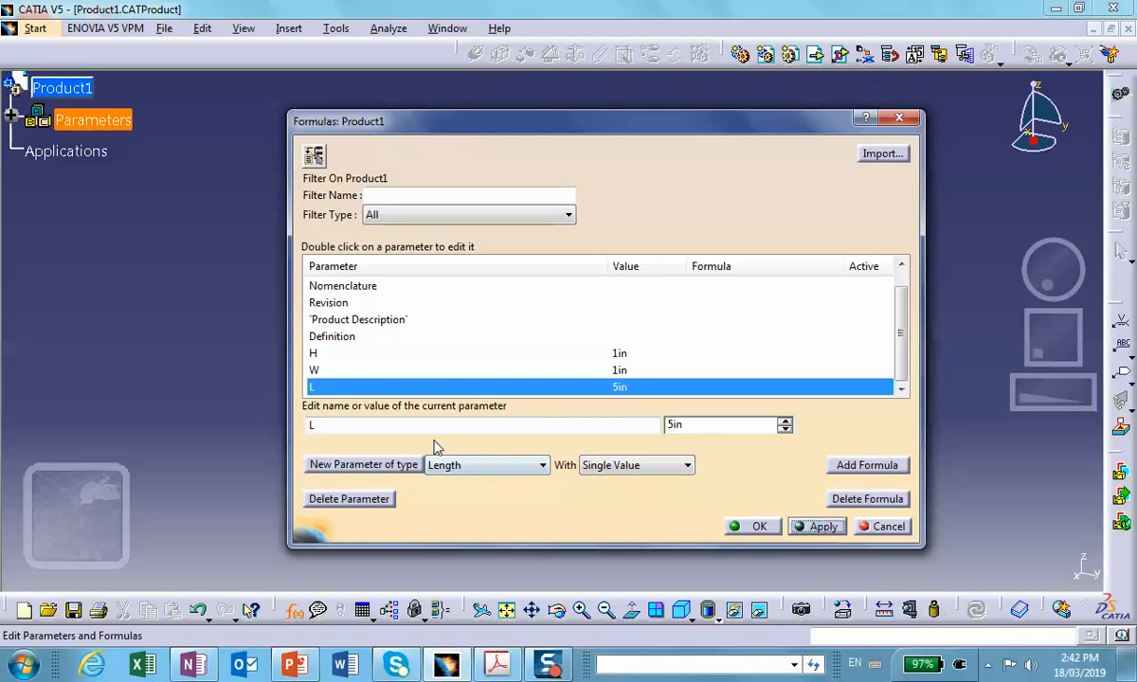
Step: Add a single-value Angle parameter named beta set to 45 deg, accept the parameters, and expand them in the specification tree
left_click(543, 465)
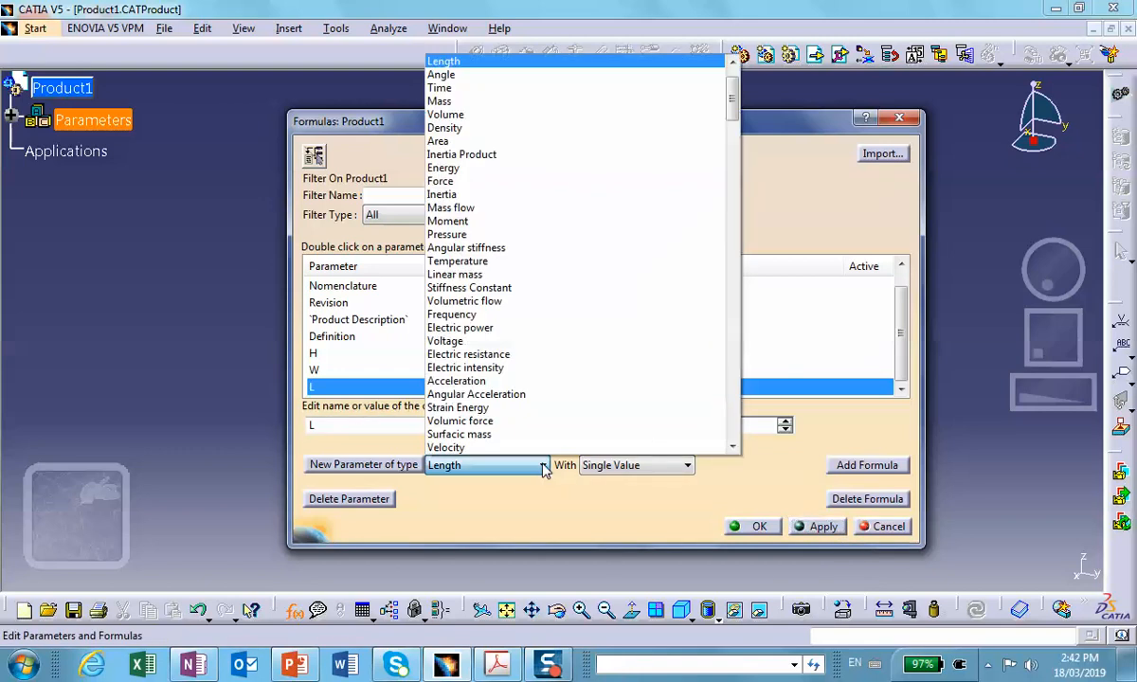
left_click(526, 76)
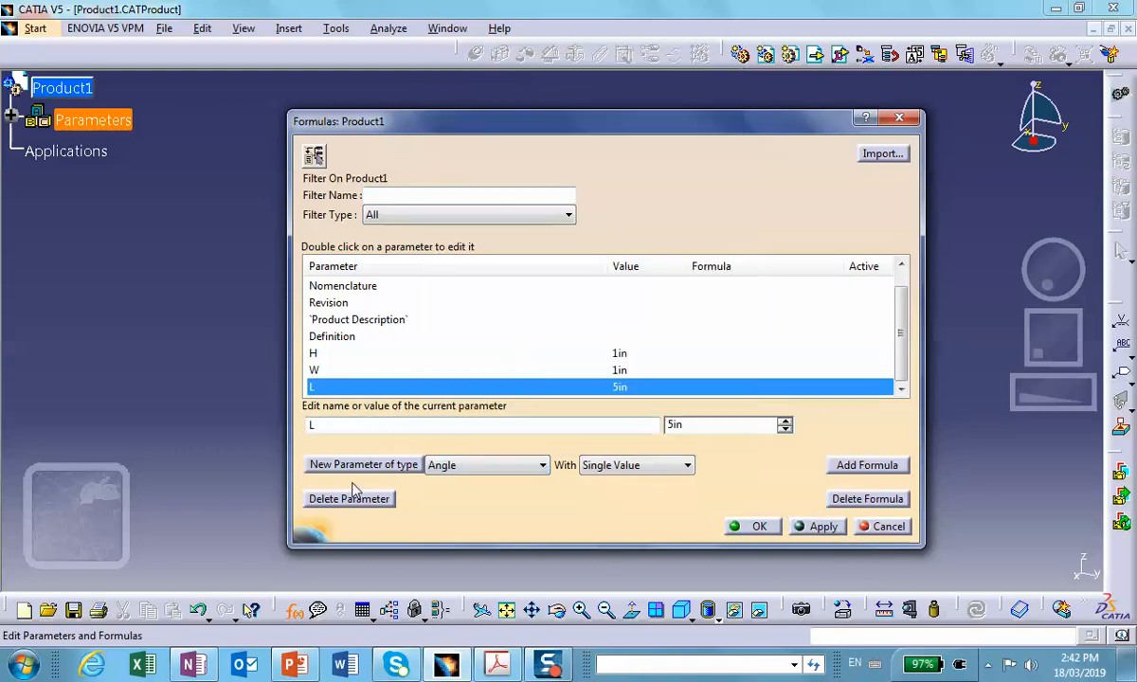
left_click(363, 464)
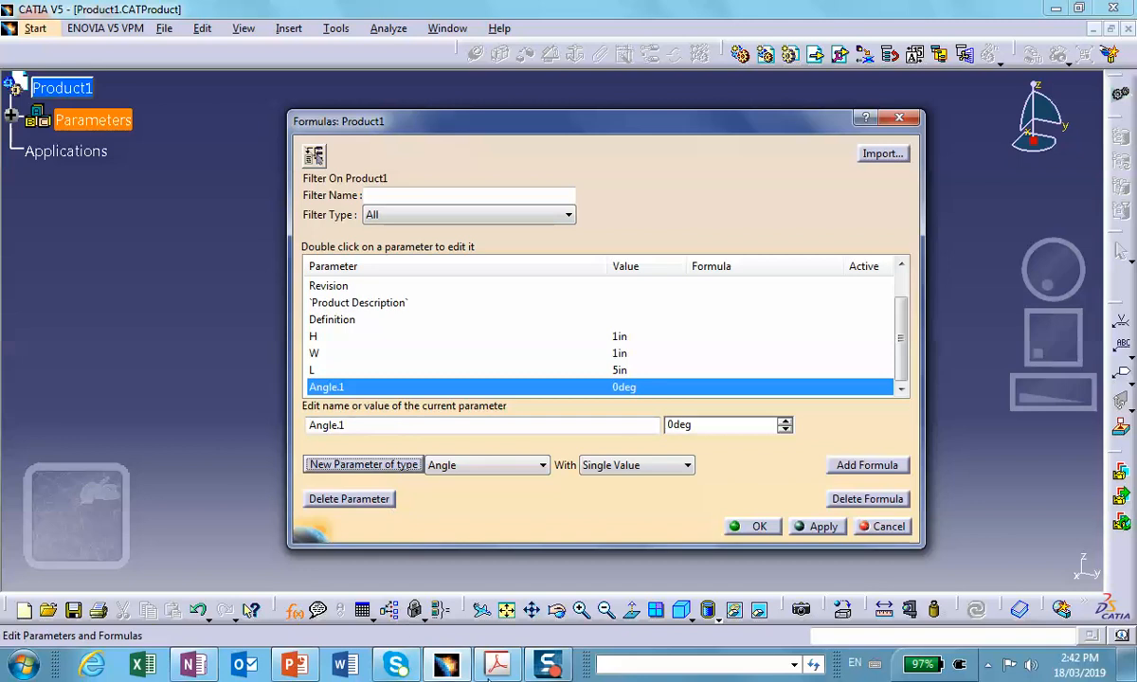
mouse_move(496, 663)
left_click(524, 586)
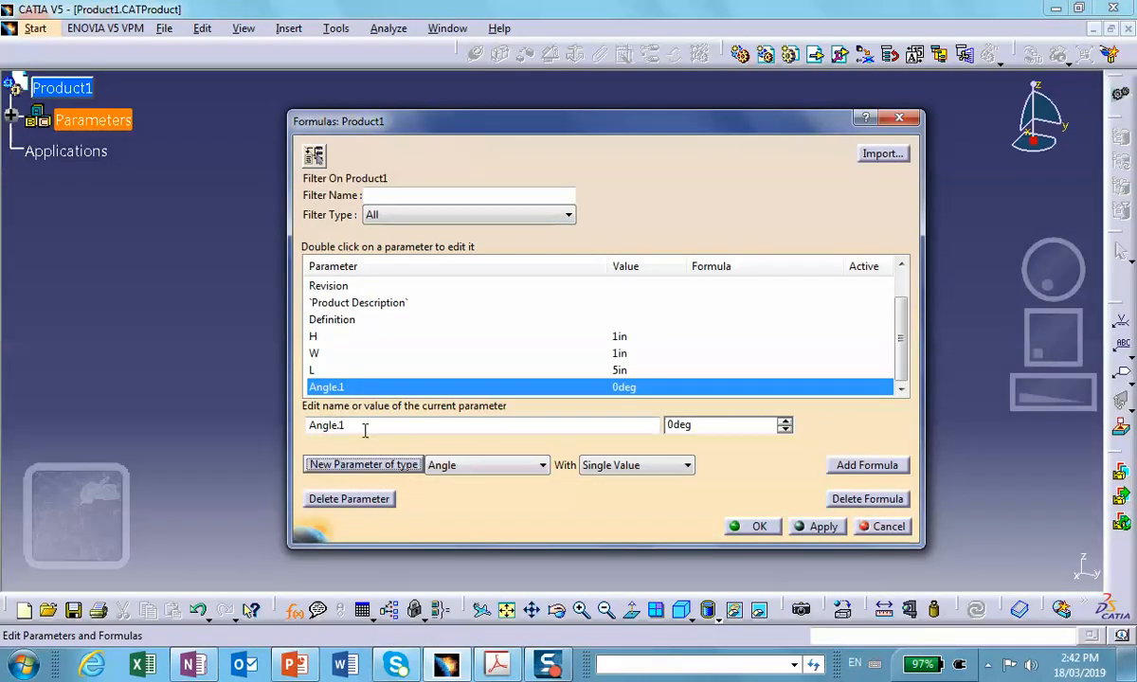
double_click(364, 429)
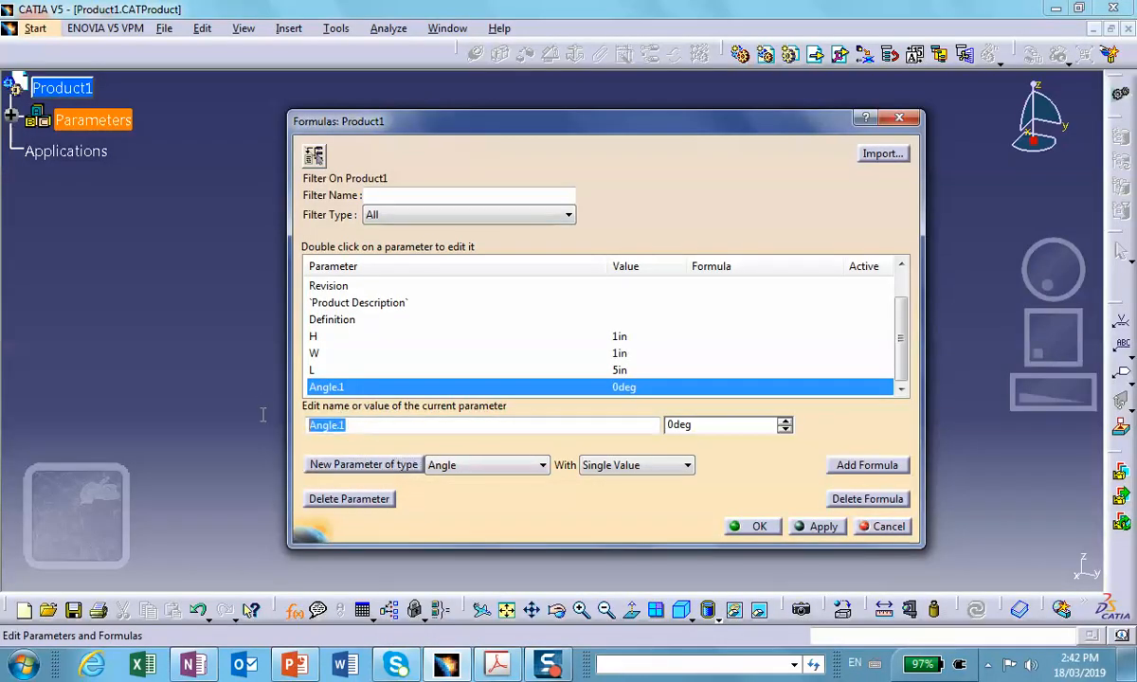
type("betam")
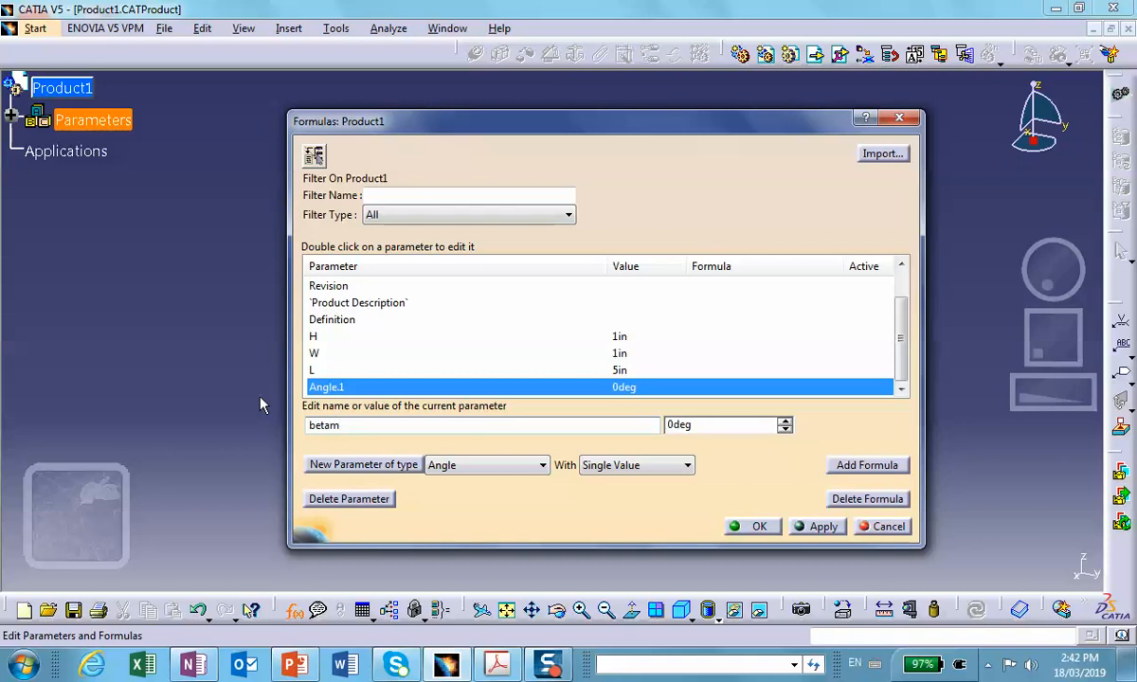
key("BackSpace")
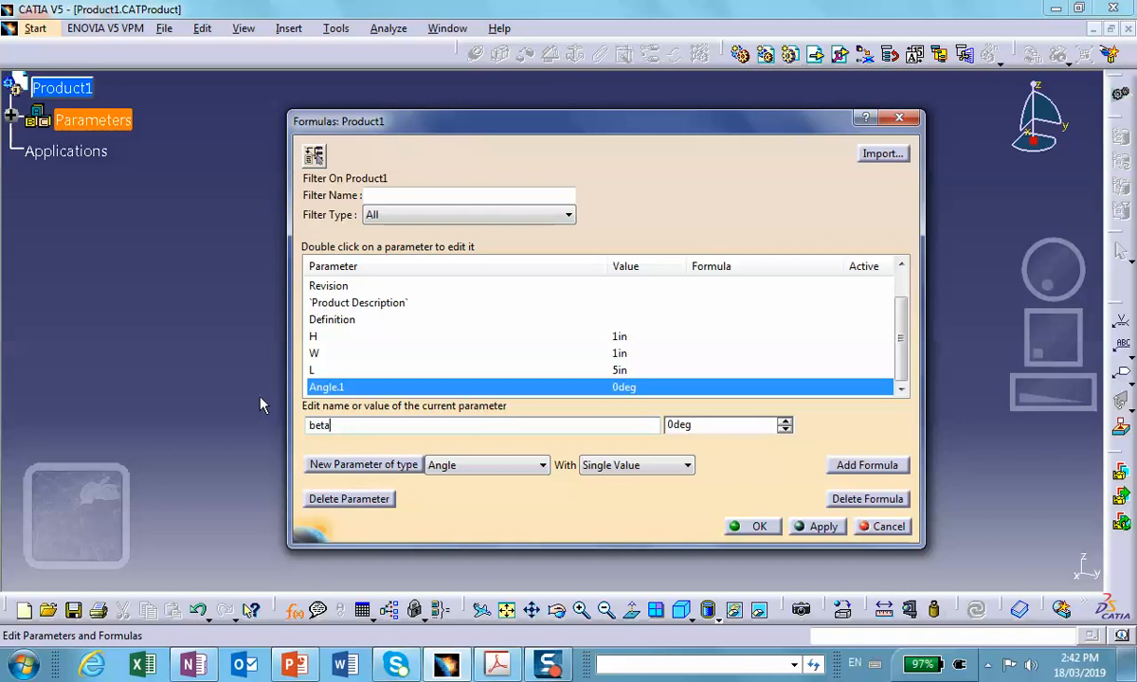
left_click(702, 428)
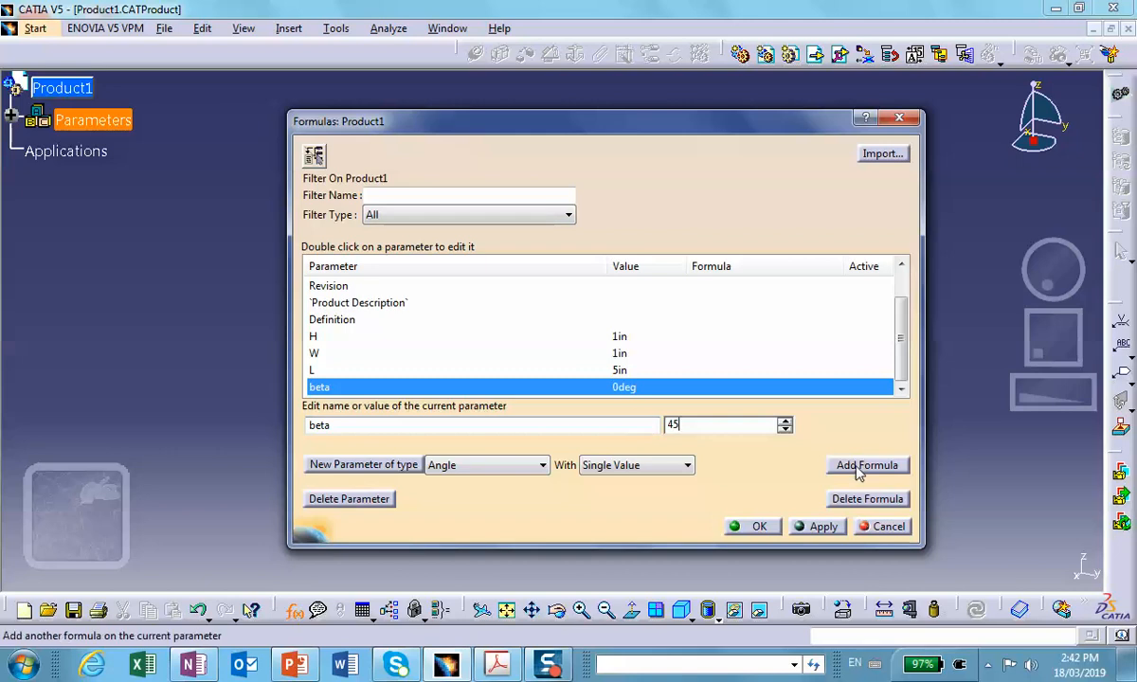
left_click(816, 526)
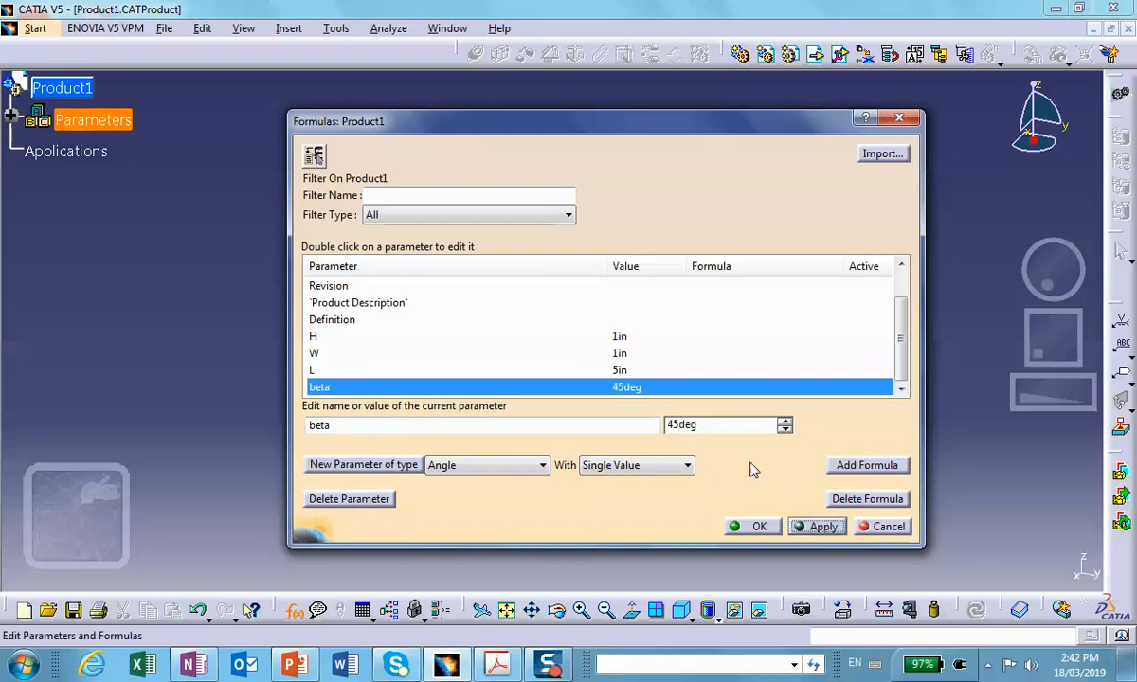
left_click(760, 527)
left_click(11, 114)
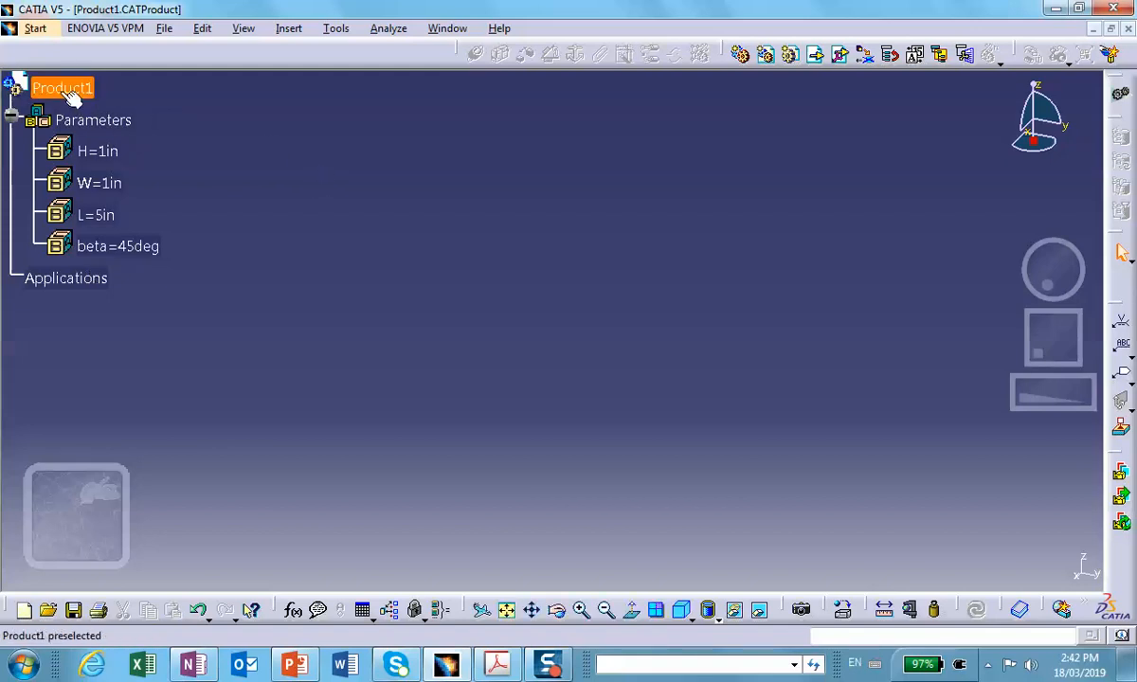
Step: Insert a new part into Product1 and expand its node in the specification tree
left_click(287, 29)
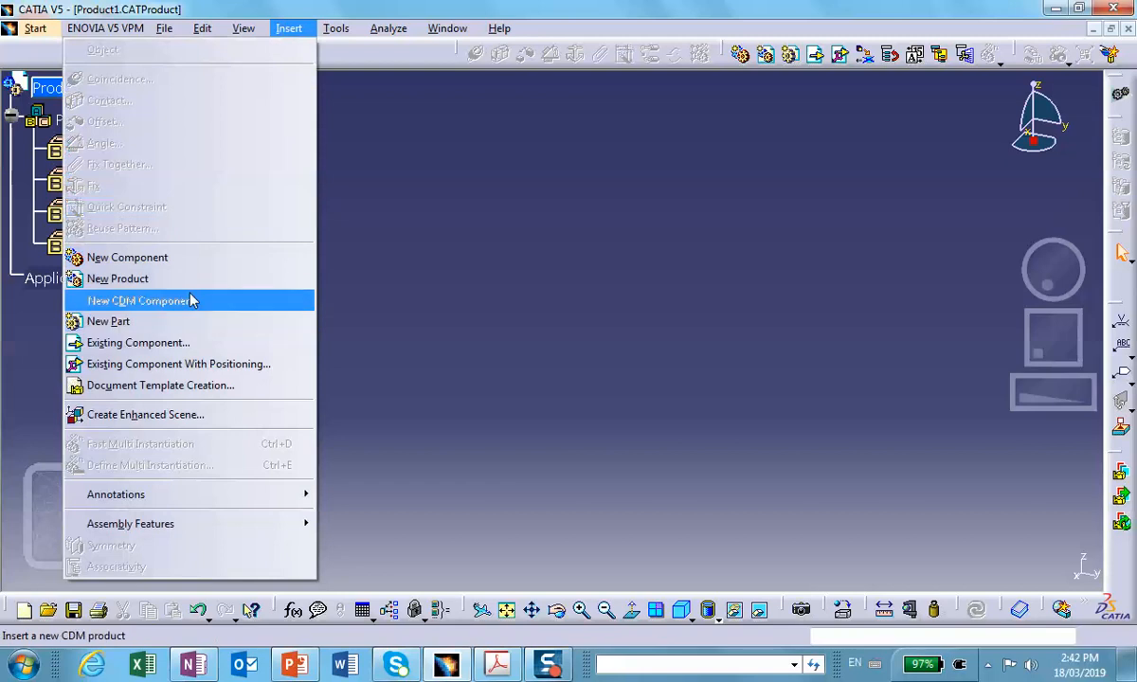
left_click(163, 323)
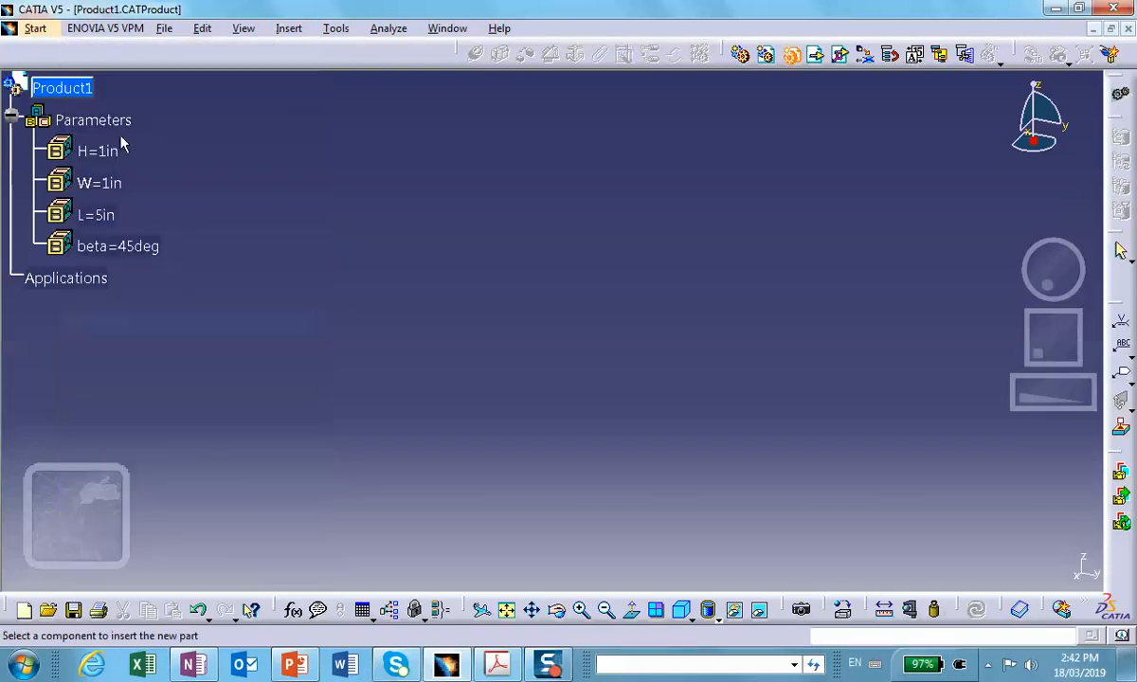
left_click(77, 91)
left_click(11, 116)
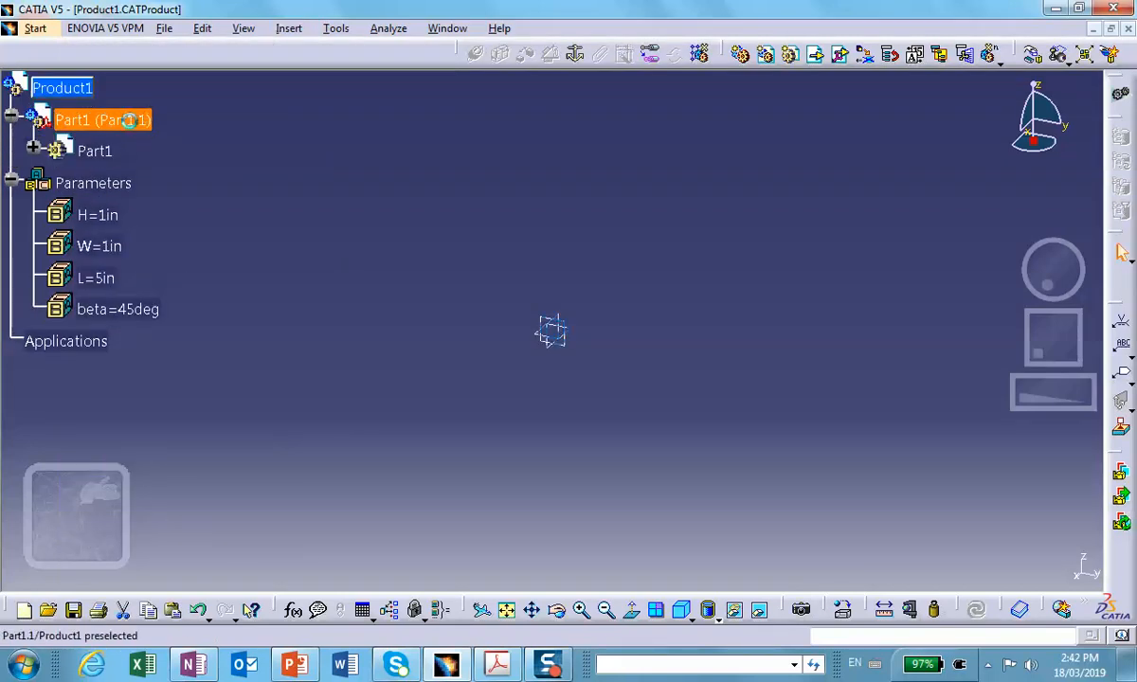
Step: Rename the inserted part as cube in its properties, for both the instance name and the part number
right_click(131, 120)
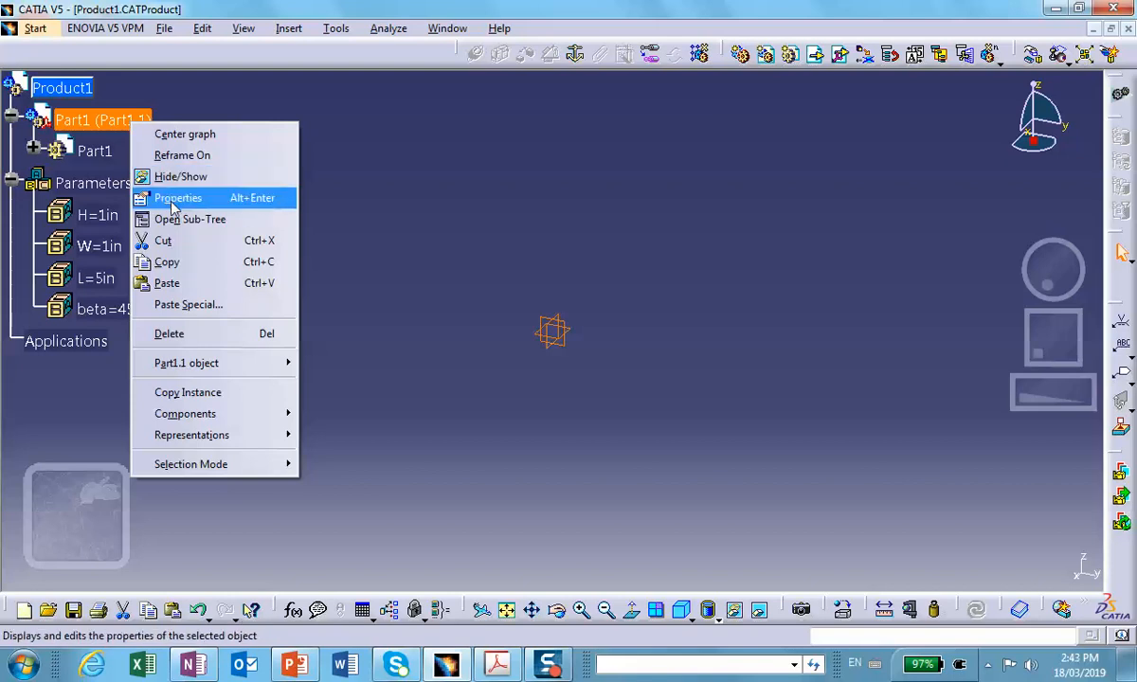
left_click(174, 202)
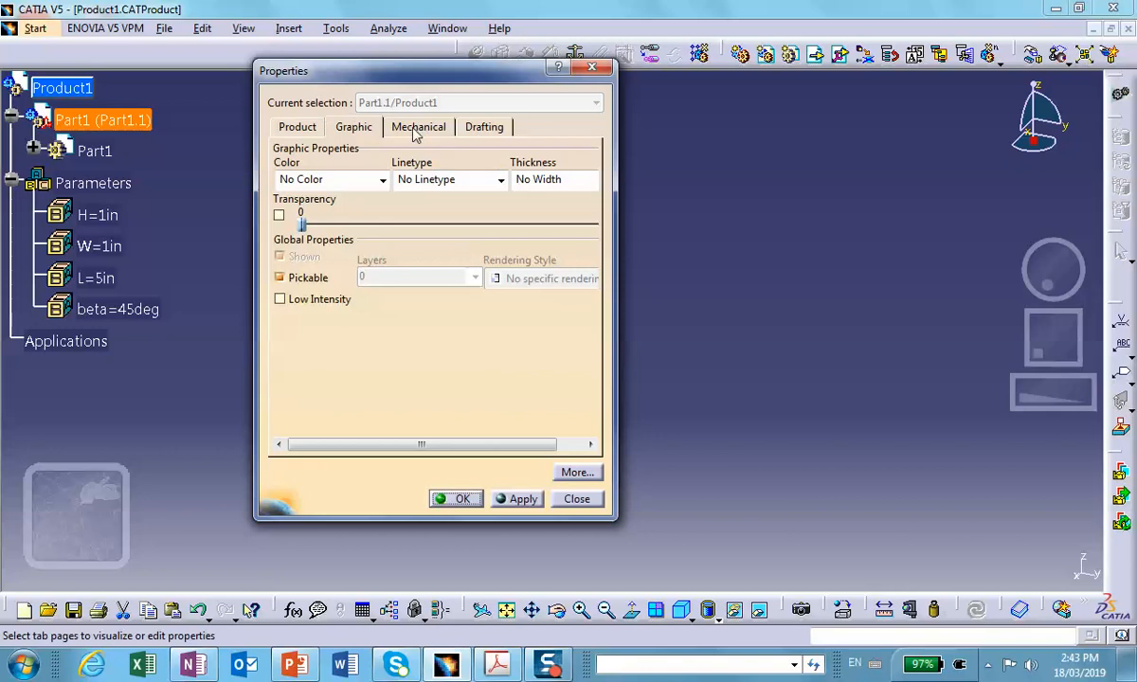
left_click(287, 126)
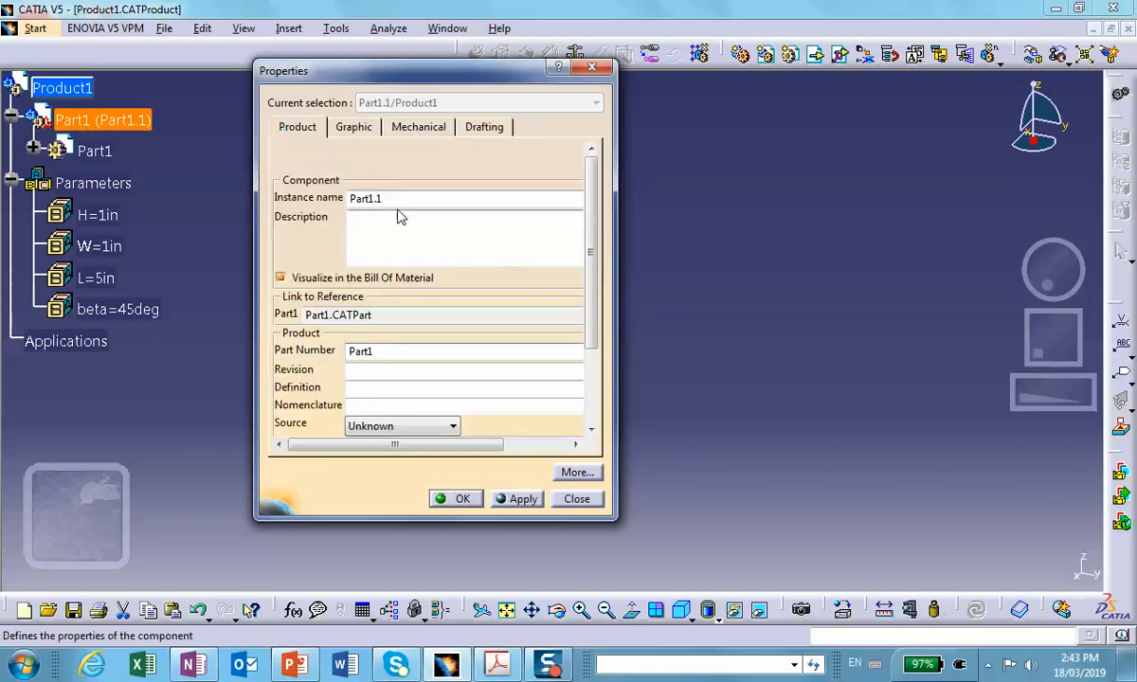
double_click(398, 198)
type("cube")
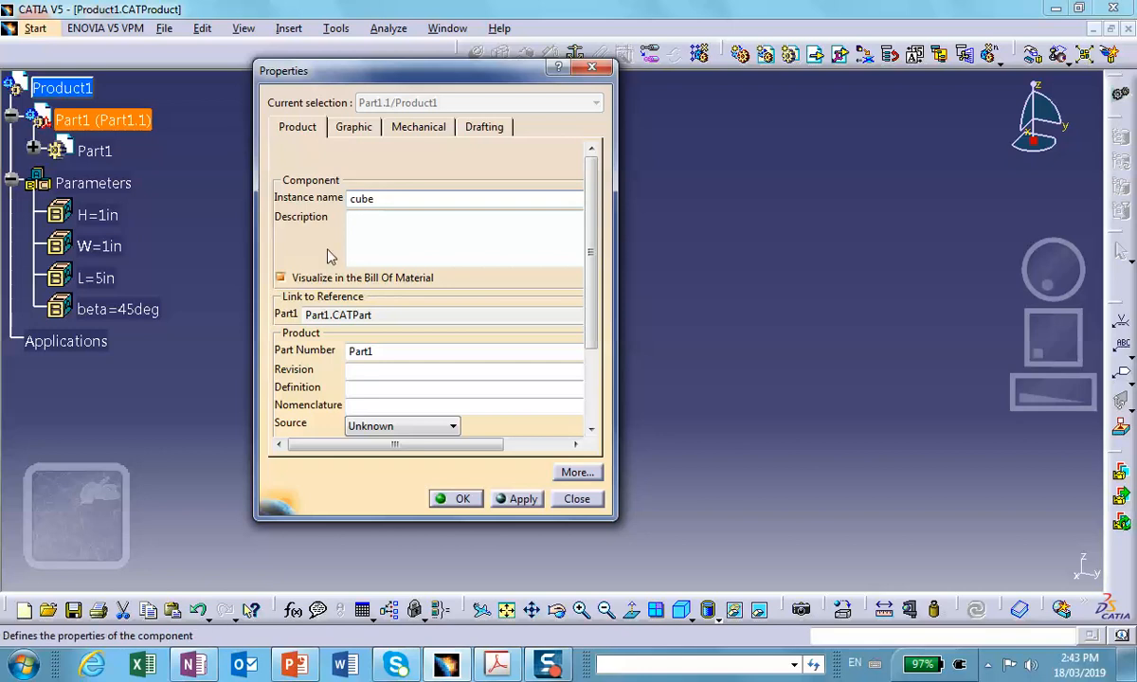
double_click(394, 353)
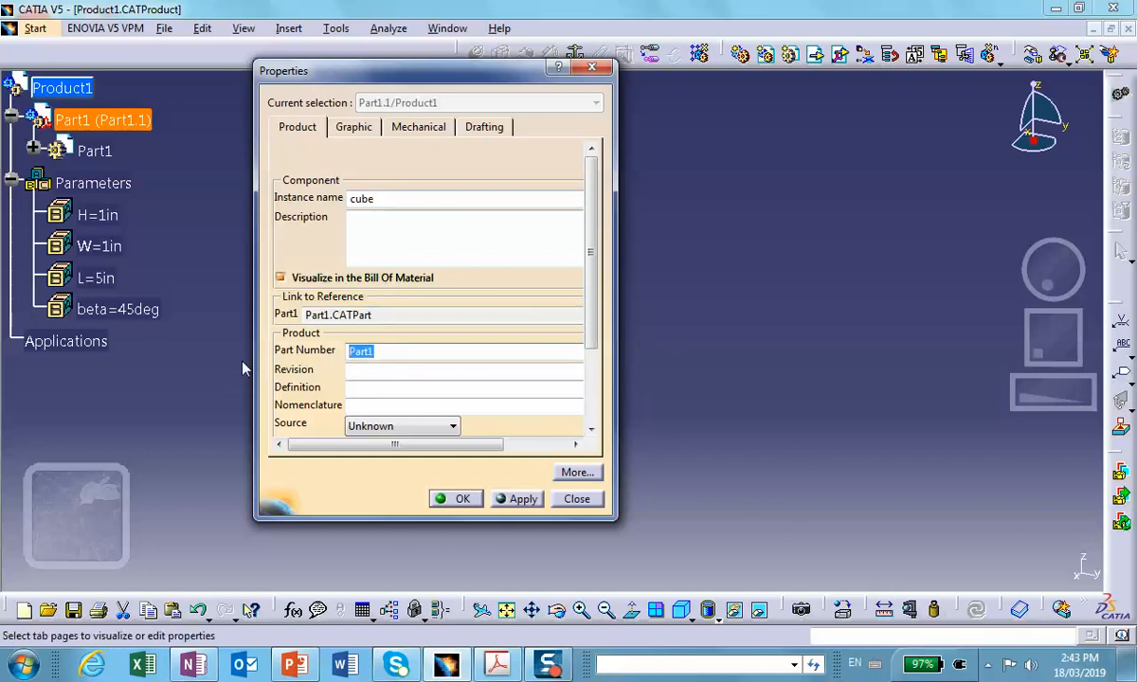
type("cube")
left_click(456, 499)
left_click(377, 391)
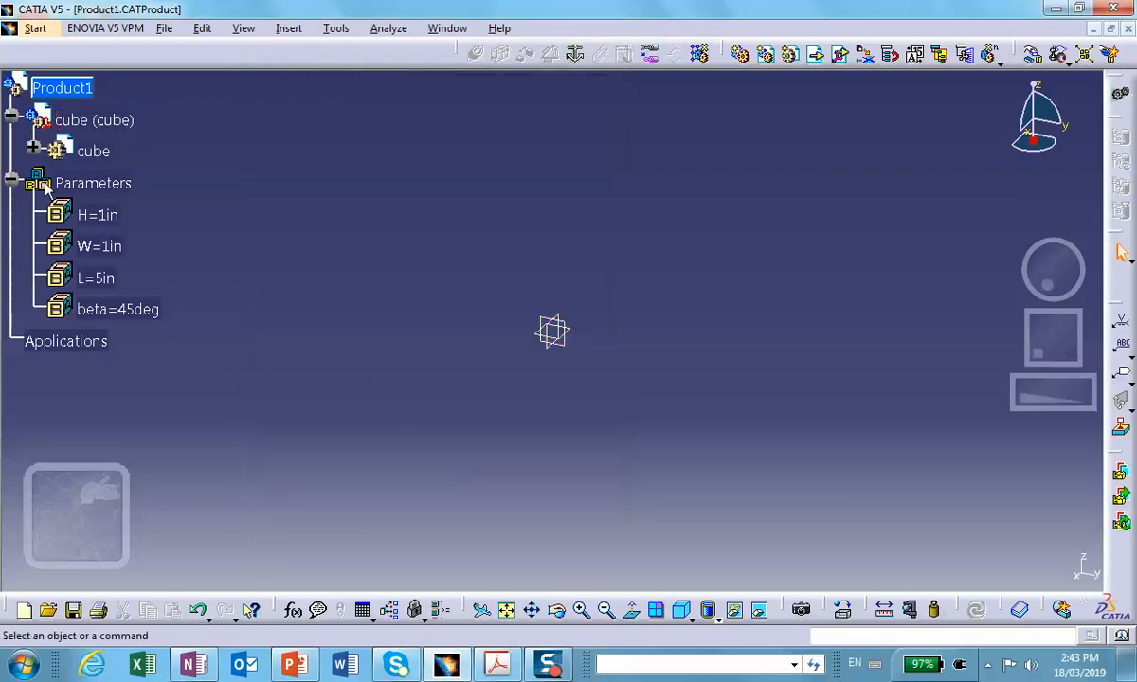
Step: Expand the cube component and activate its part for editing in Part Design
left_click(34, 149)
double_click(93, 151)
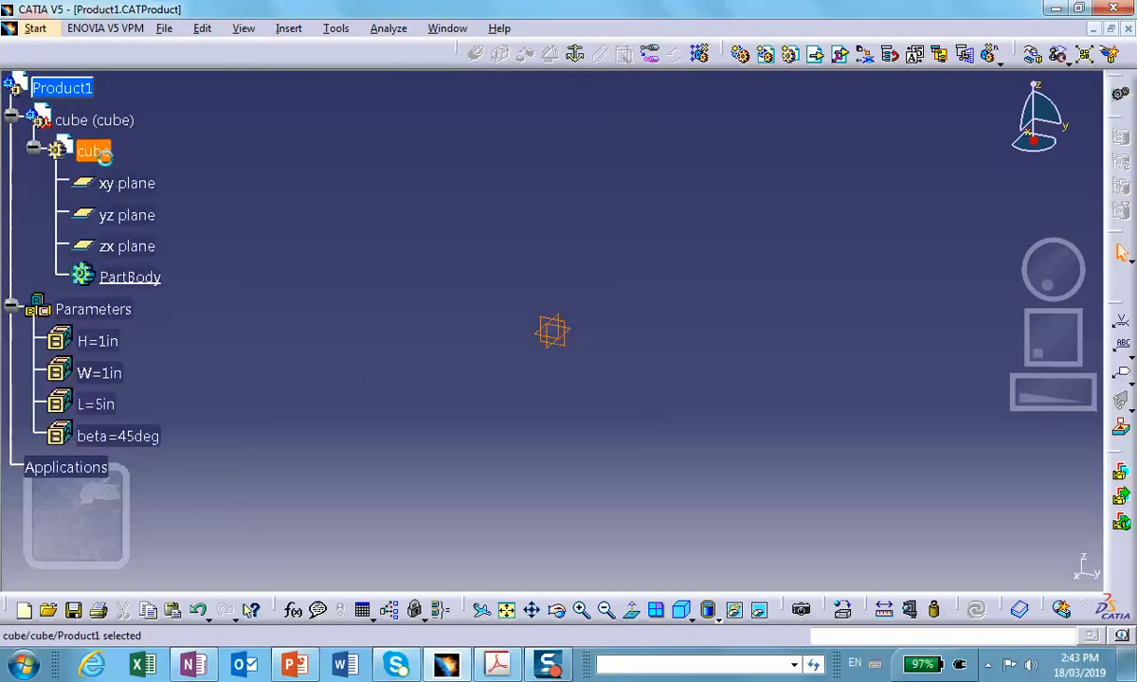
left_click(283, 209)
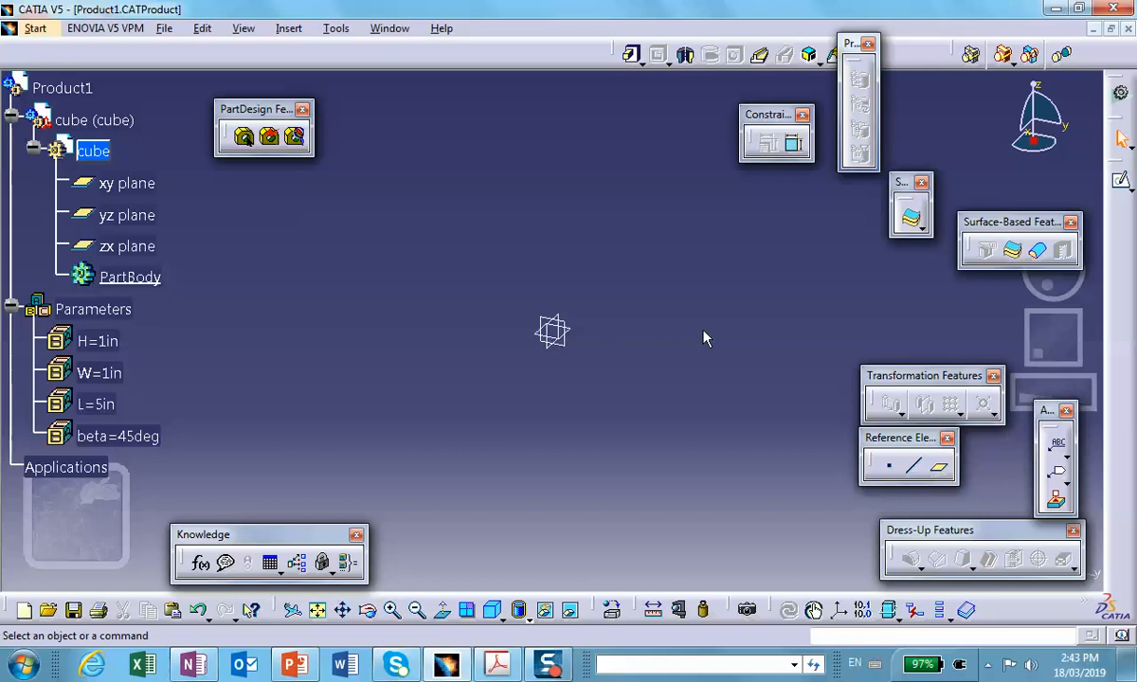
Step: Sketch a rectangle about 3.5 in high on the cube's yz plane, with its upper edge on the H axis and one side on the V axis
left_click(567, 326)
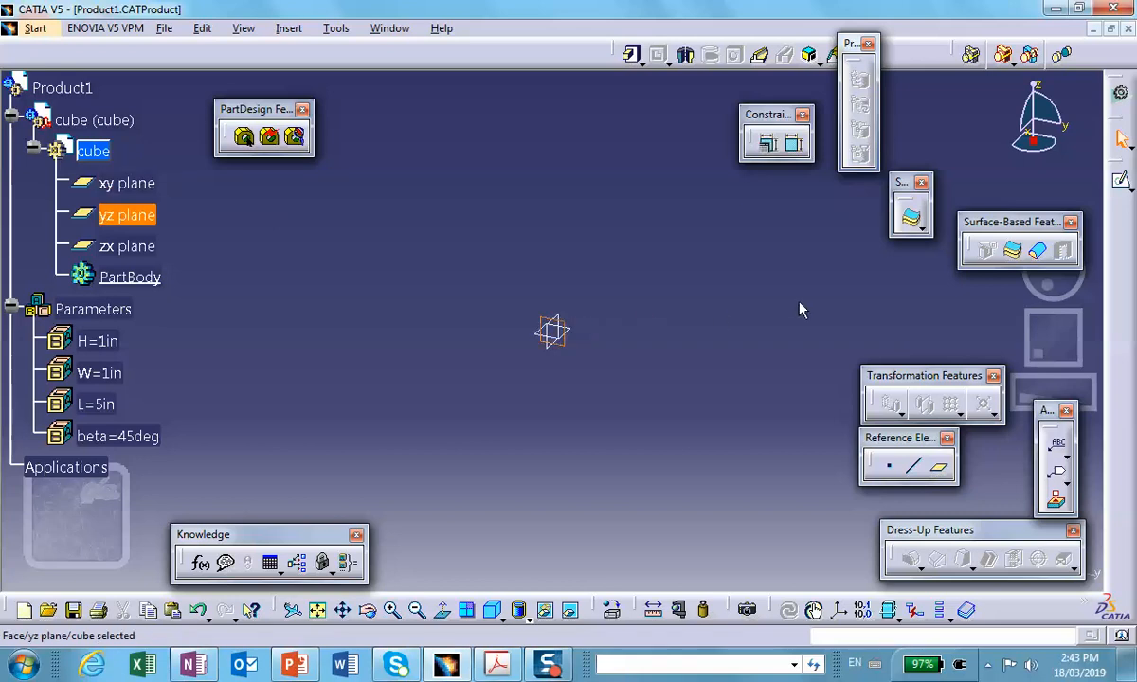
left_click(910, 217)
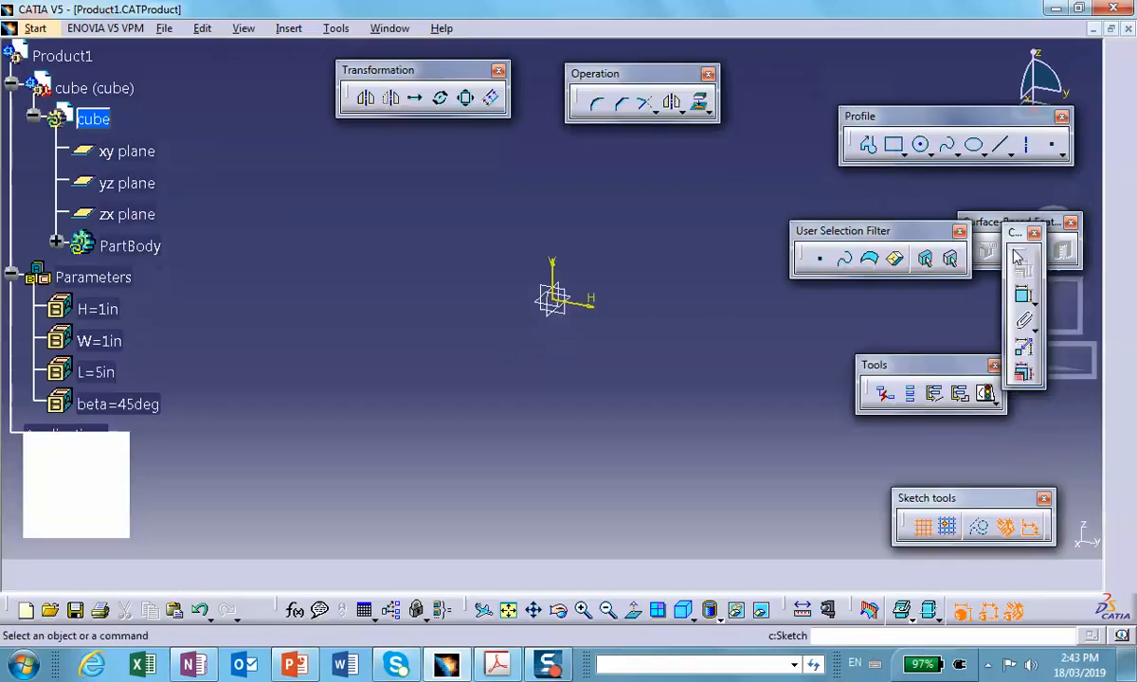
left_click(892, 144)
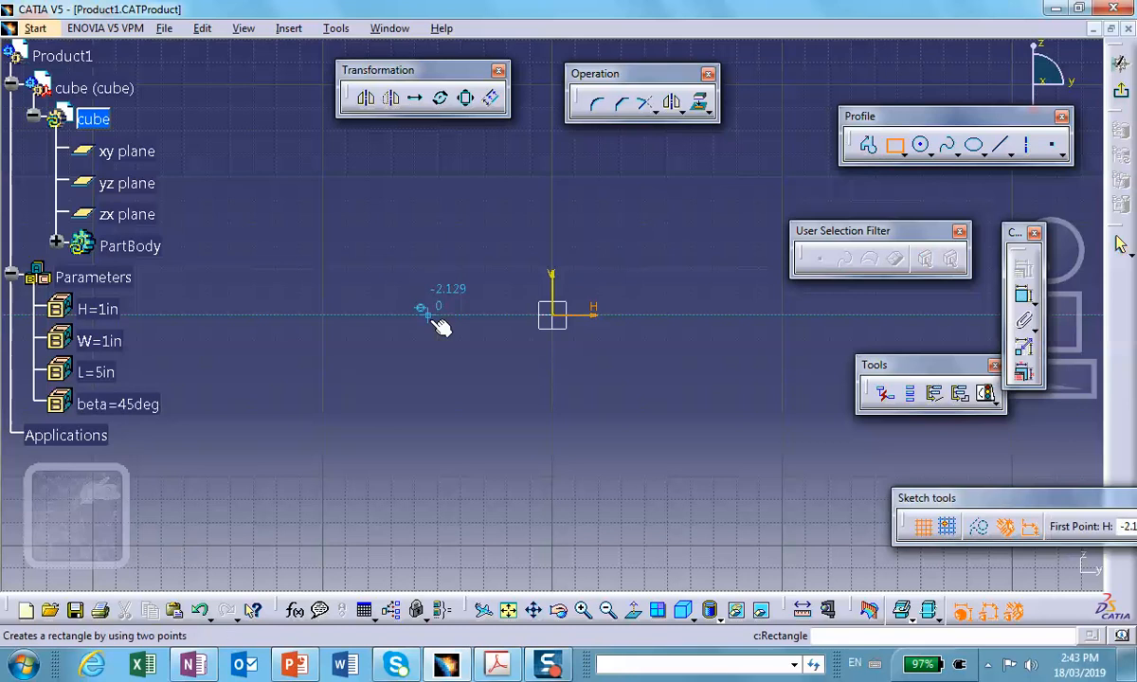
left_click(361, 315)
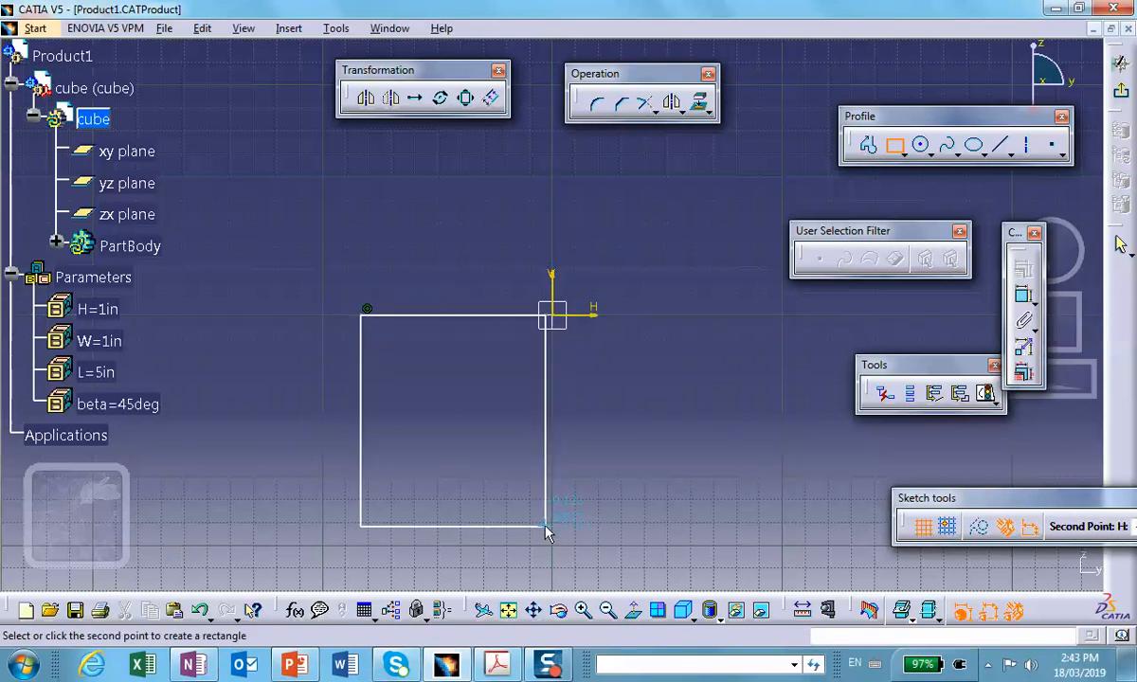
left_click(553, 519)
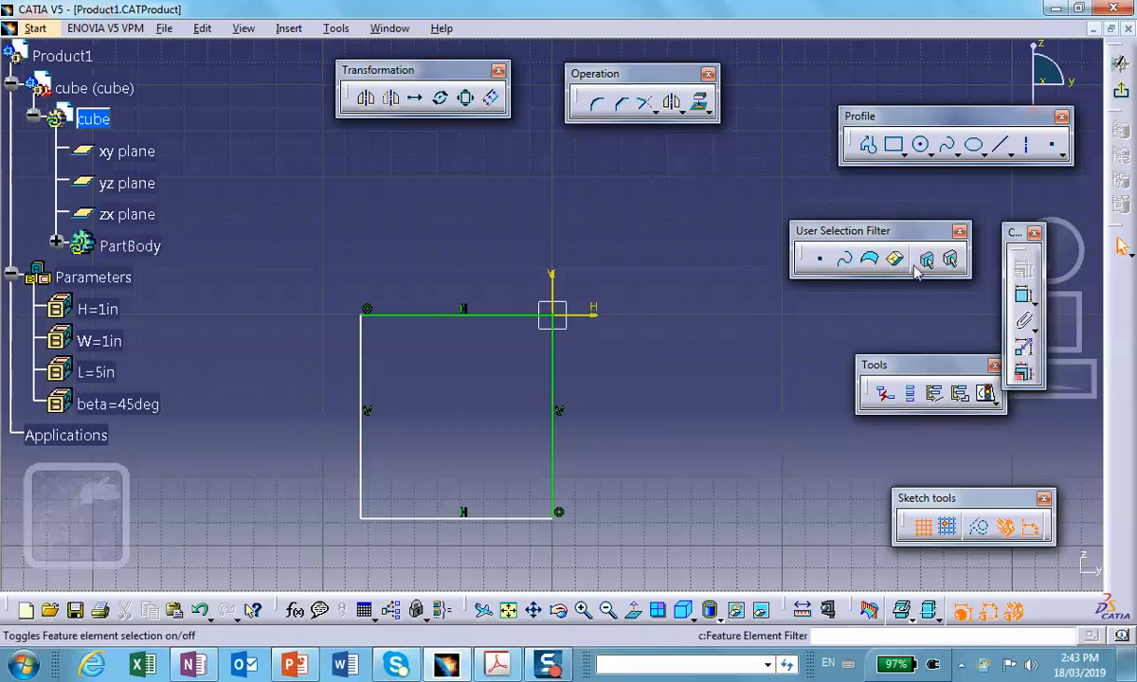
Step: Dimension the height of the rectangle along its side on the V axis and exit the sketch
left_click(1024, 297)
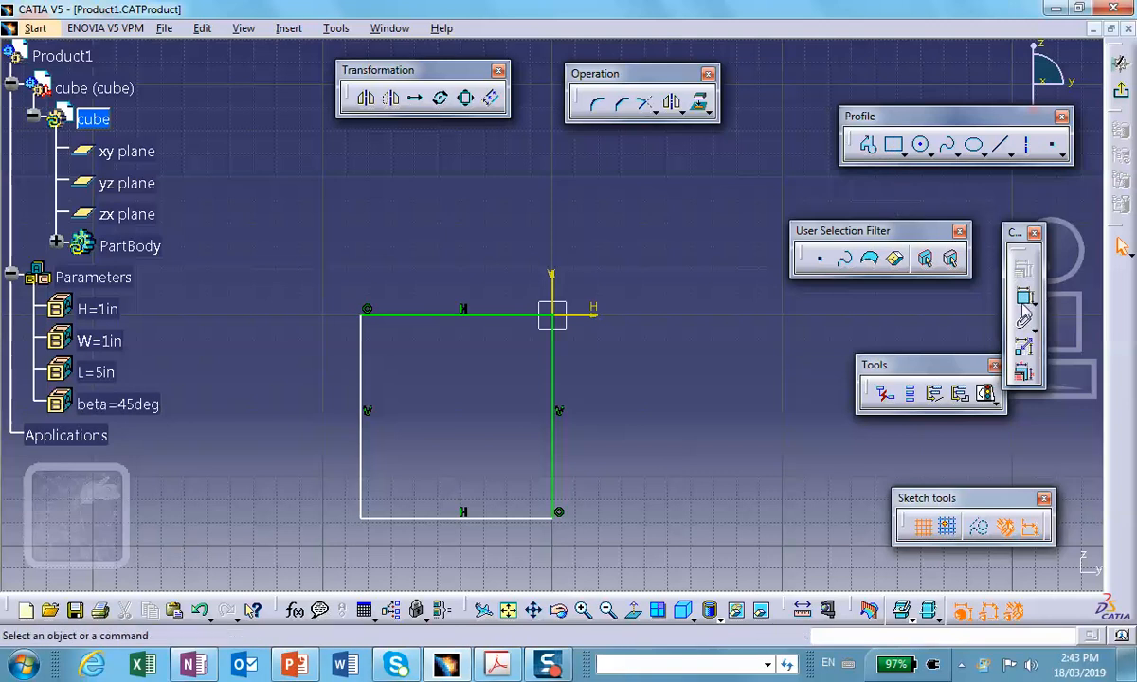
left_click(562, 397)
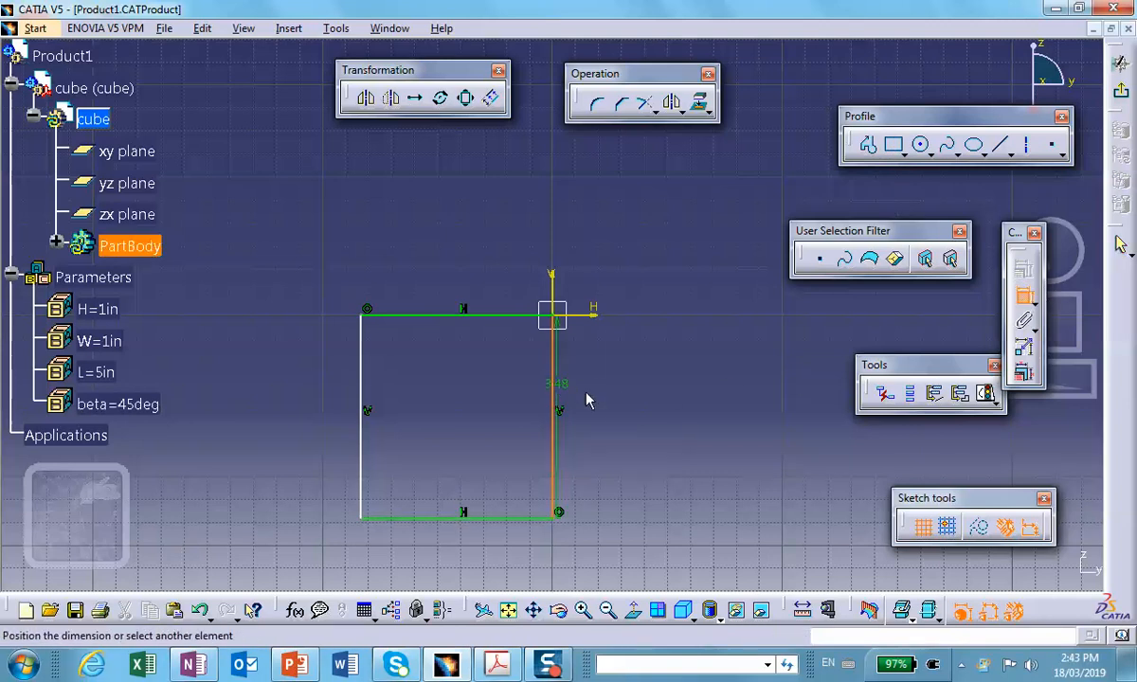
left_click(621, 399)
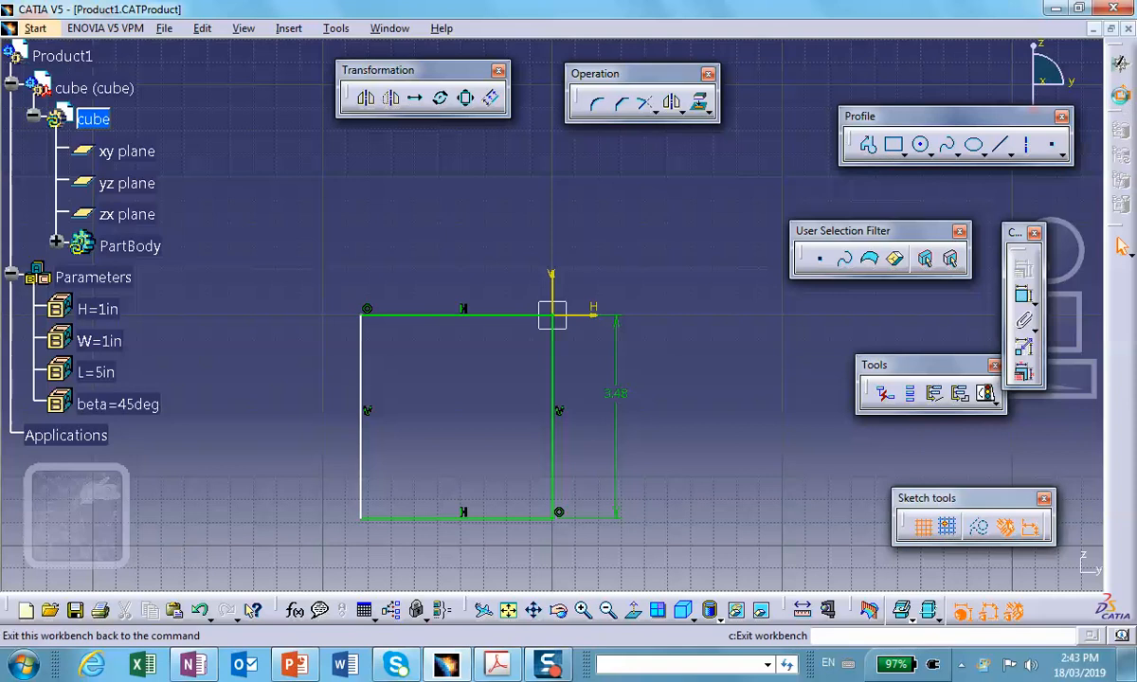
left_click(1121, 245)
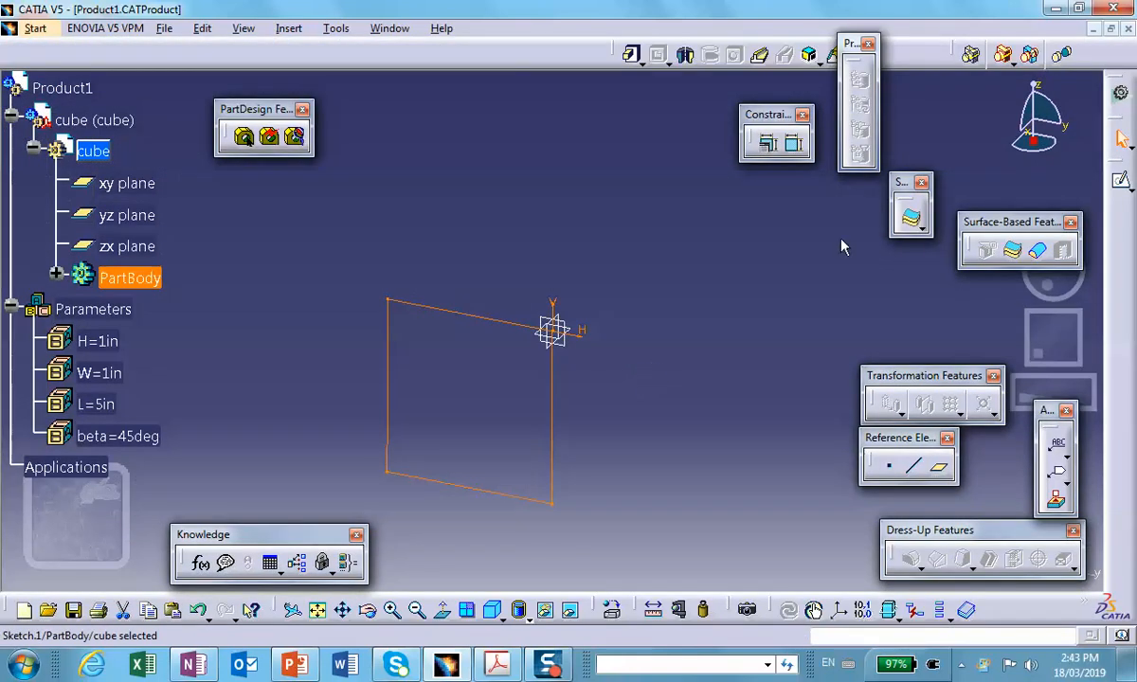
Step: Pad the rectangle sketch on the yz plane to a length of 4 in
left_click(631, 54)
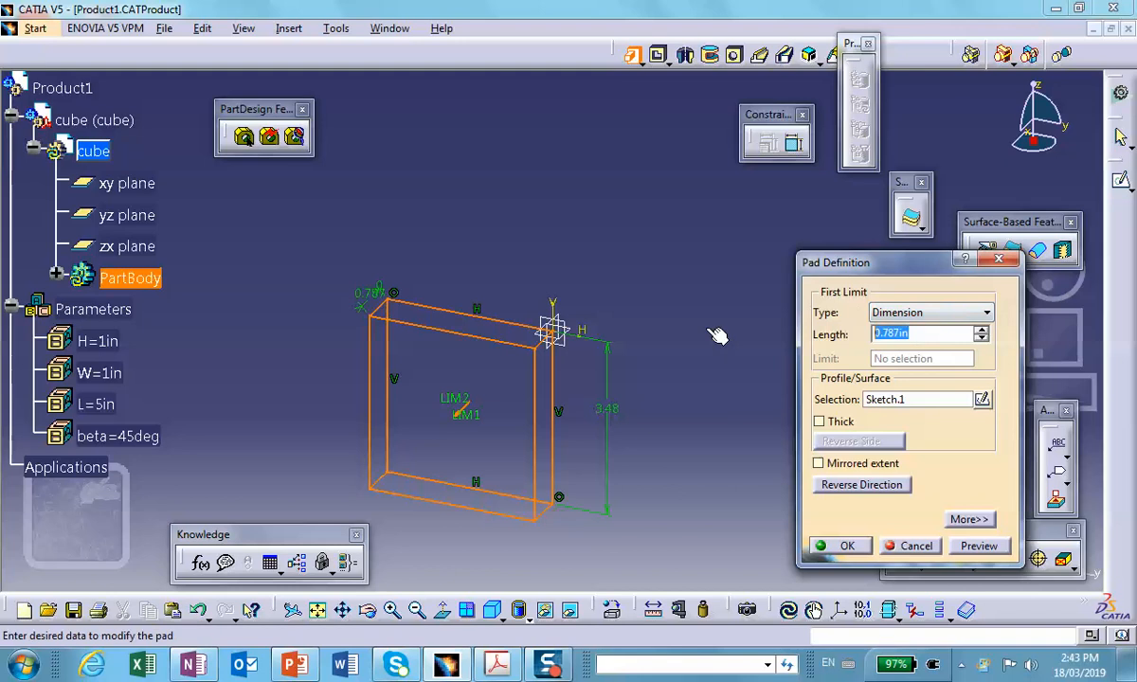
type("4")
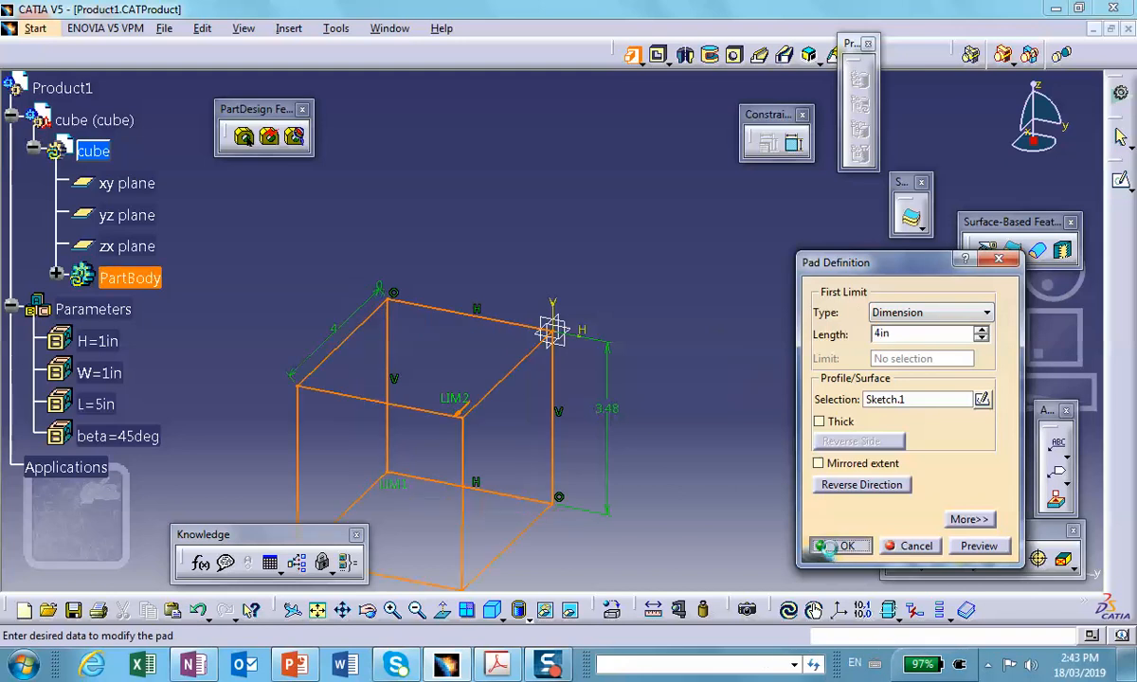
left_click(840, 547)
middle_click_drag(800, 520, 696, 318)
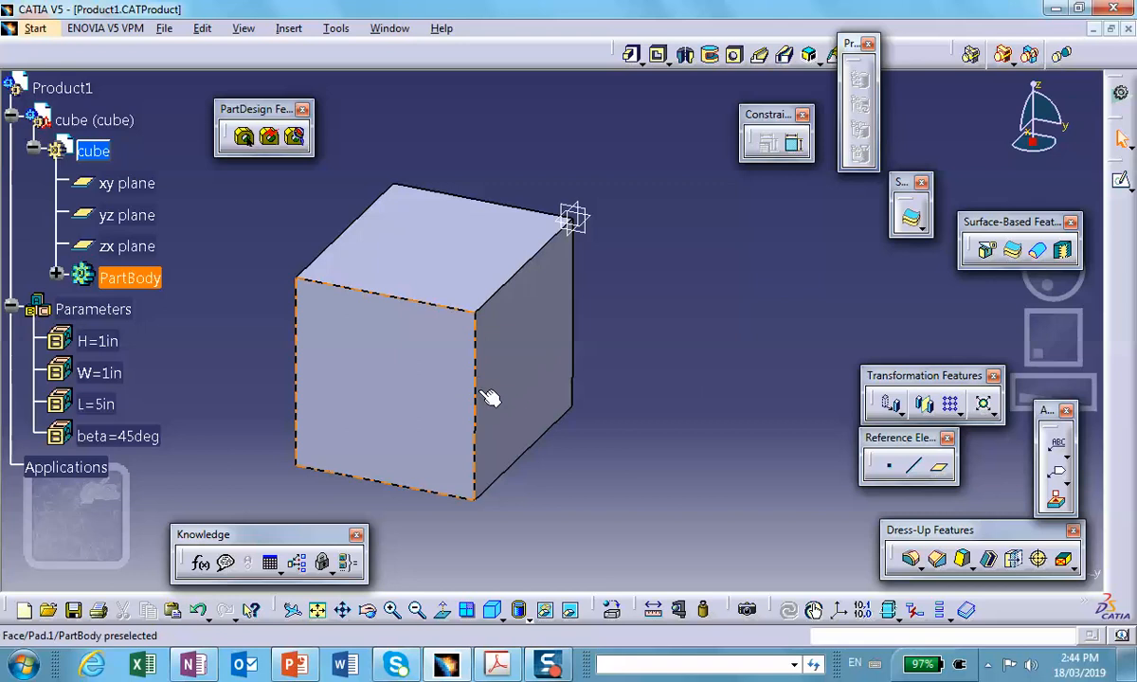
Step: Reverse the pad's extrusion direction so the block extends to the other side of the yz plane
double_click(527, 388)
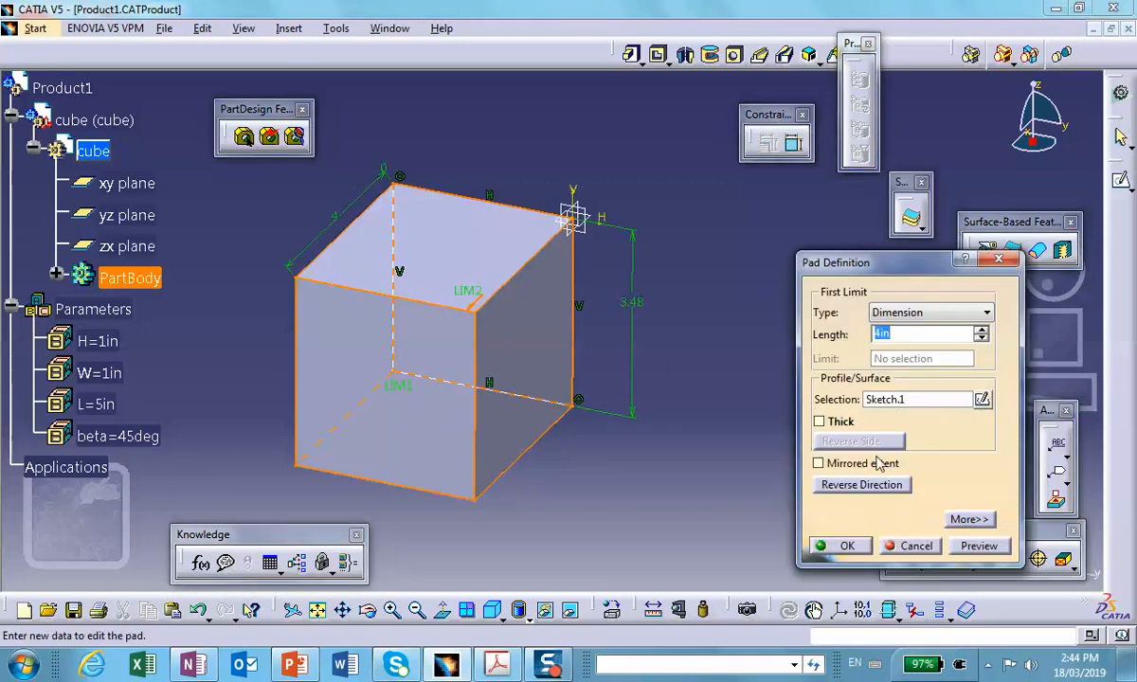
left_click(879, 485)
left_click(839, 545)
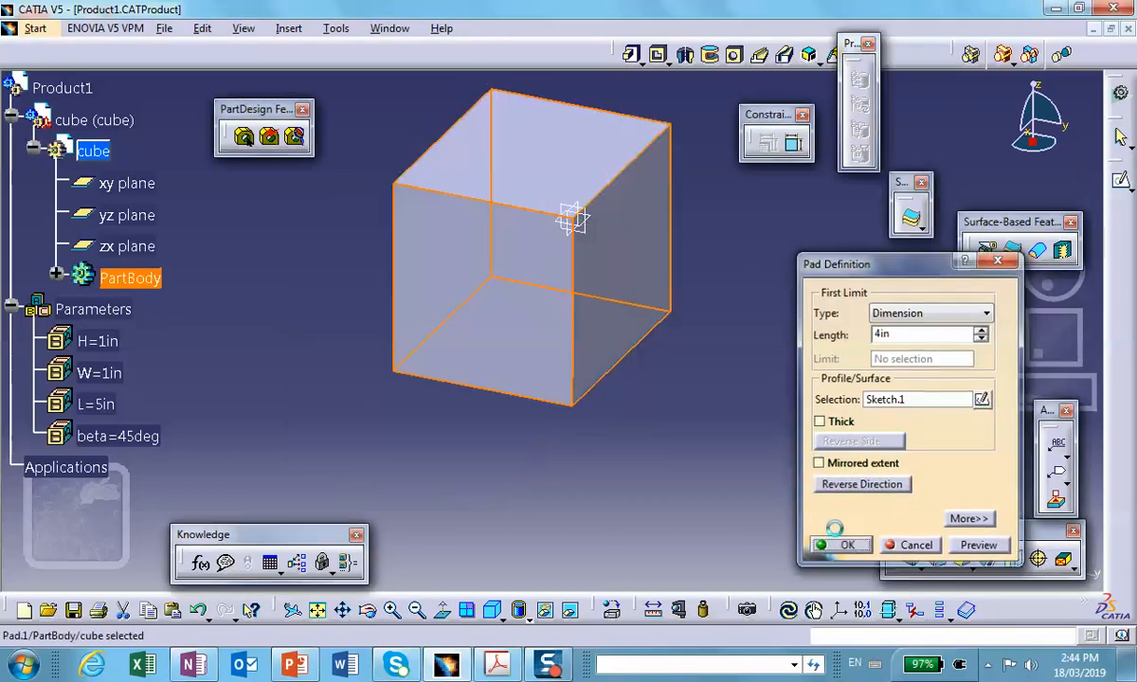
middle_click_drag(746, 402, 685, 454)
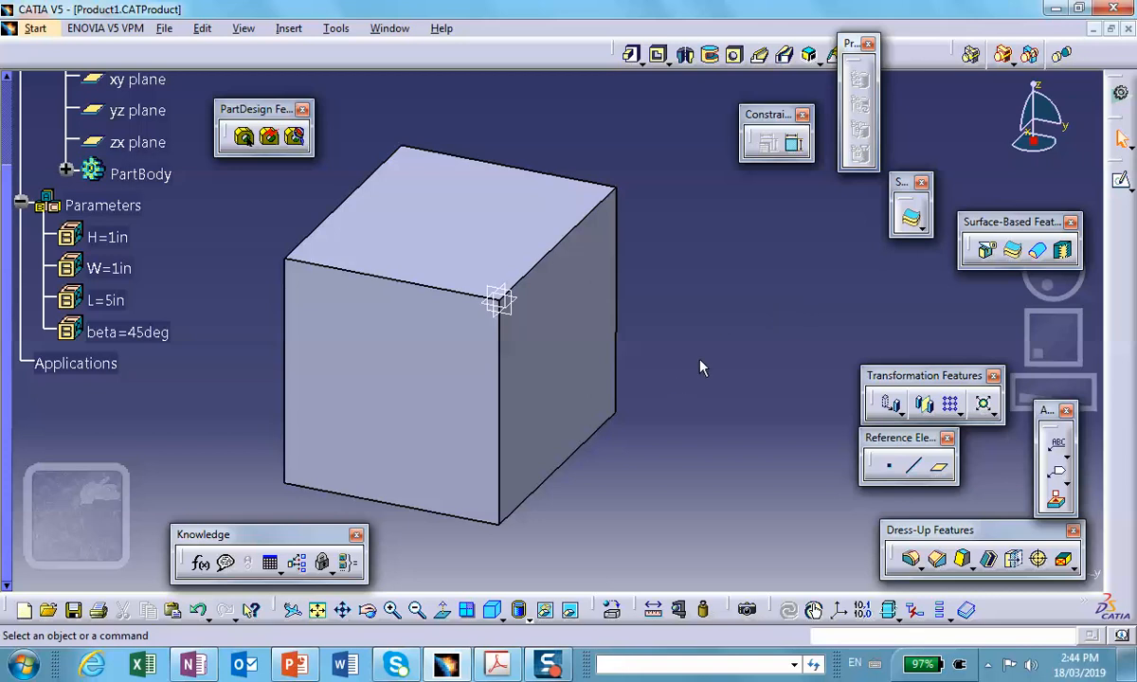
Step: Sketch a closed right triangle on the cube's front face, its right angle at the origin and both legs about 1.4 in along the axes
left_click(420, 386)
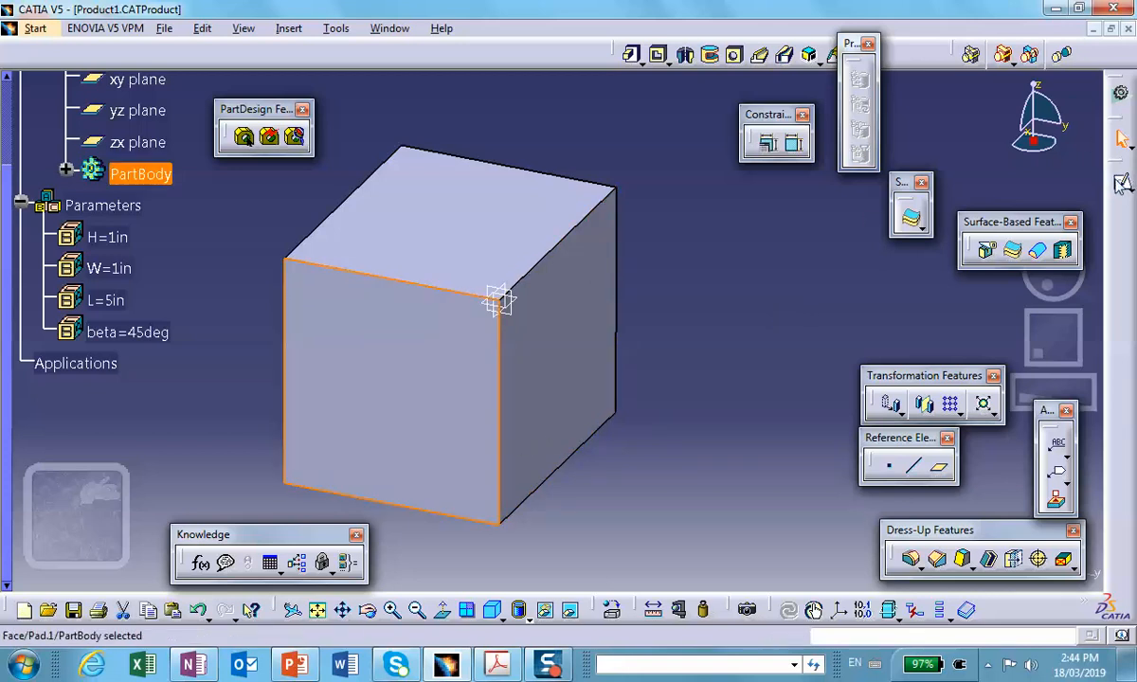
left_click(1120, 184)
mouse_move(525, 320)
middle_mouse_down()
mouse_move(601, 234)
mouse_move(631, 226)
middle_mouse_up()
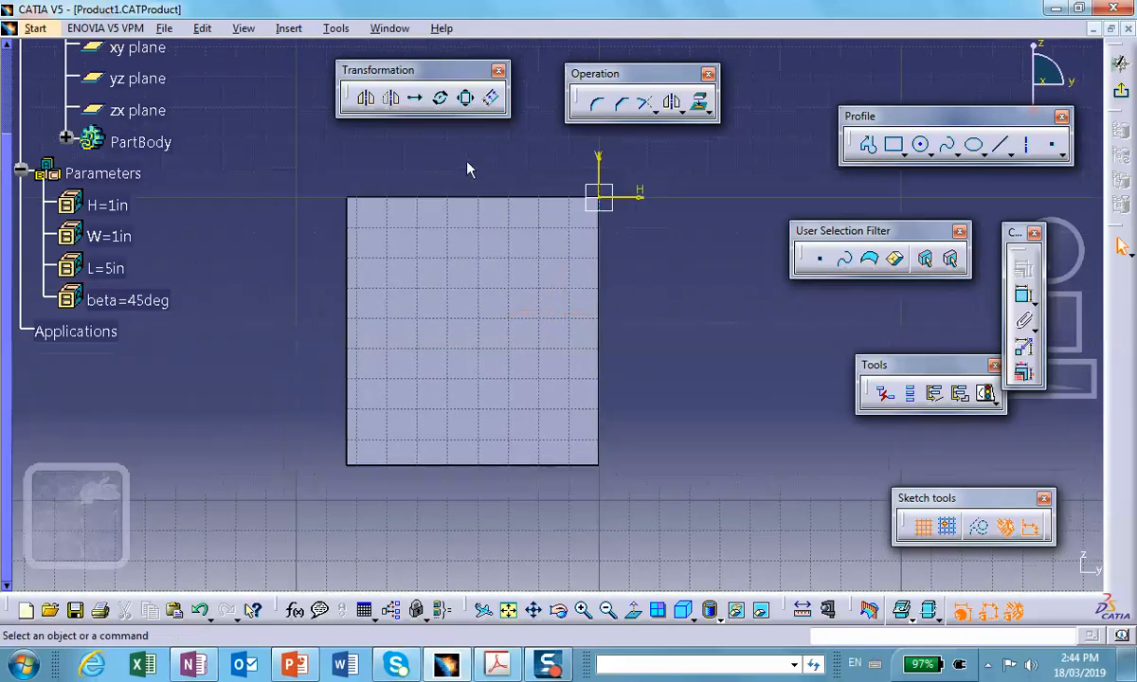
left_click(869, 146)
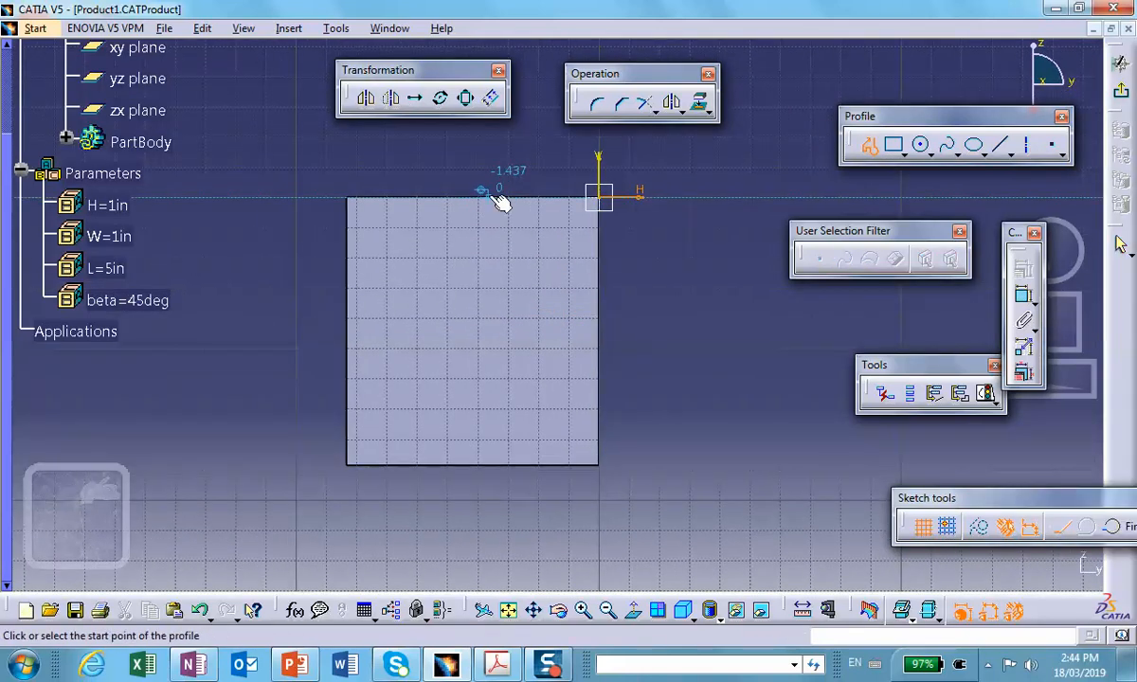
left_click(495, 191)
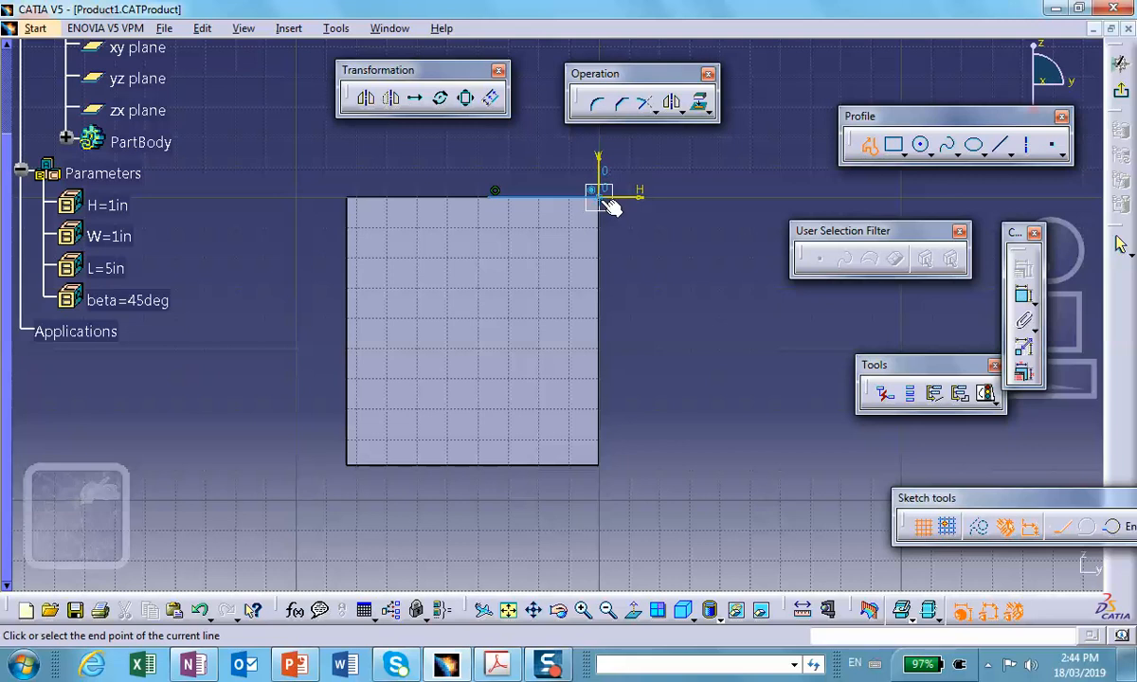
left_click(601, 198)
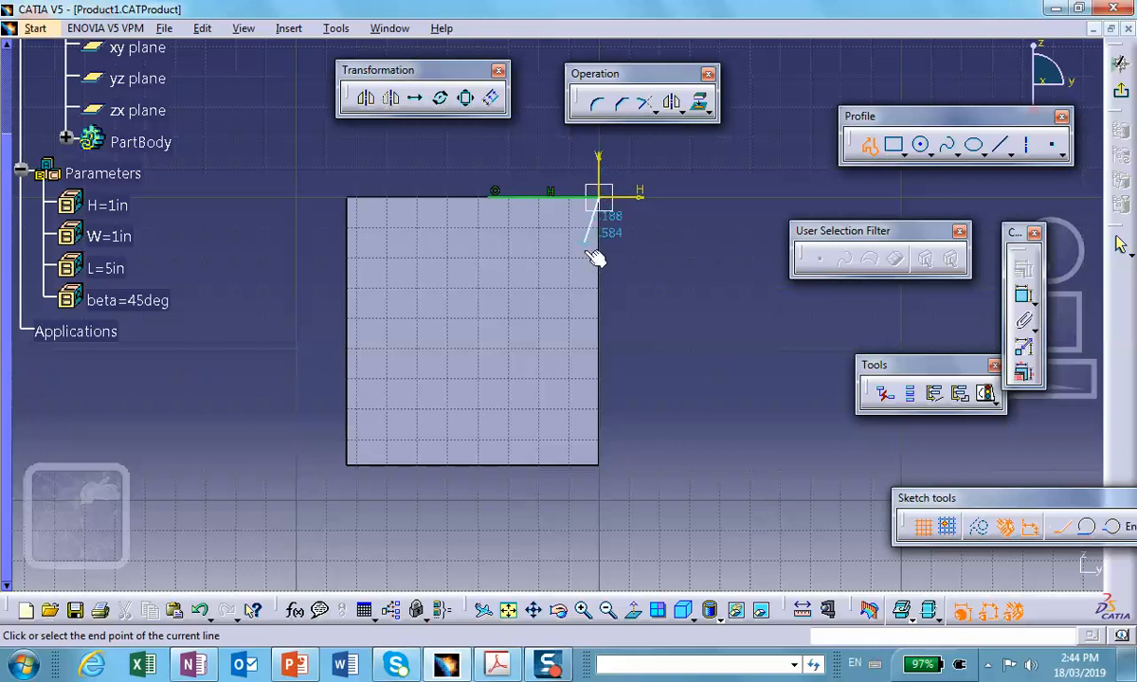
left_click(598, 303)
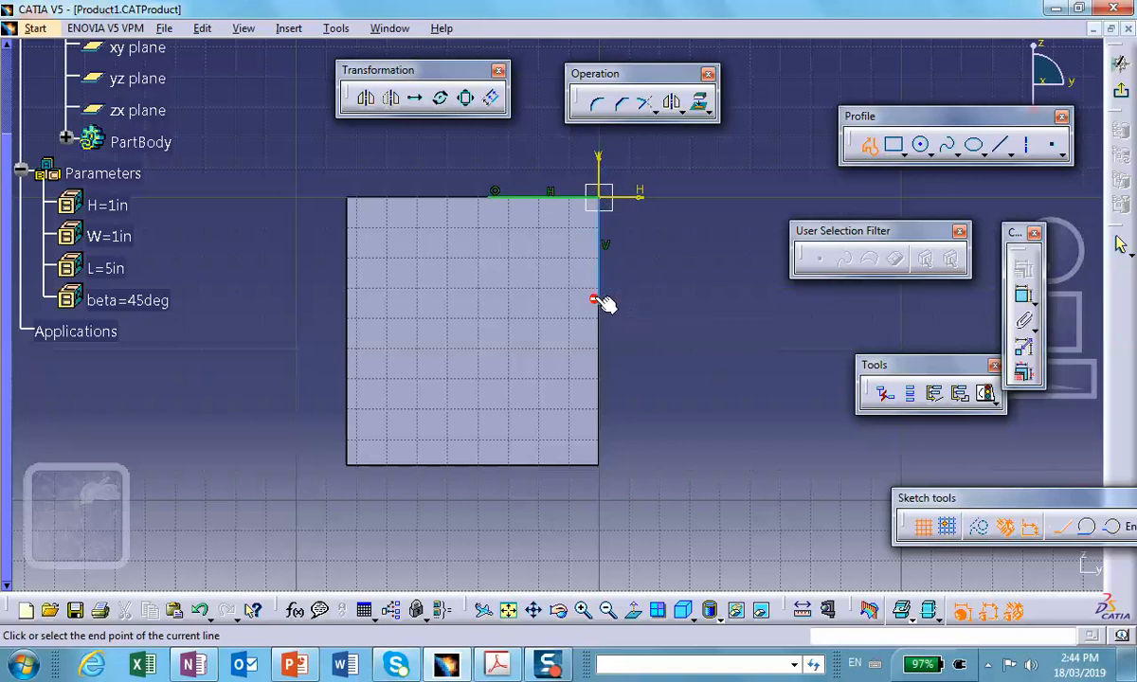
left_click(495, 197)
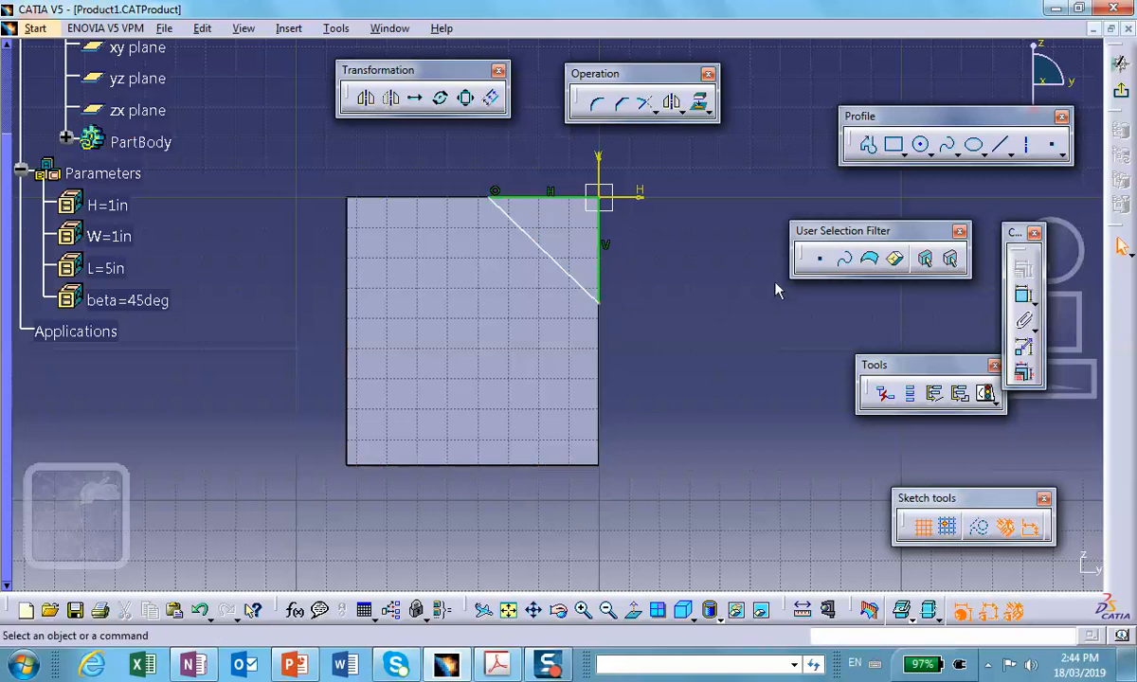
Step: Dimension the triangle's vertical leg and the angle between that leg and the sloping side
left_click(1023, 296)
left_click(600, 230)
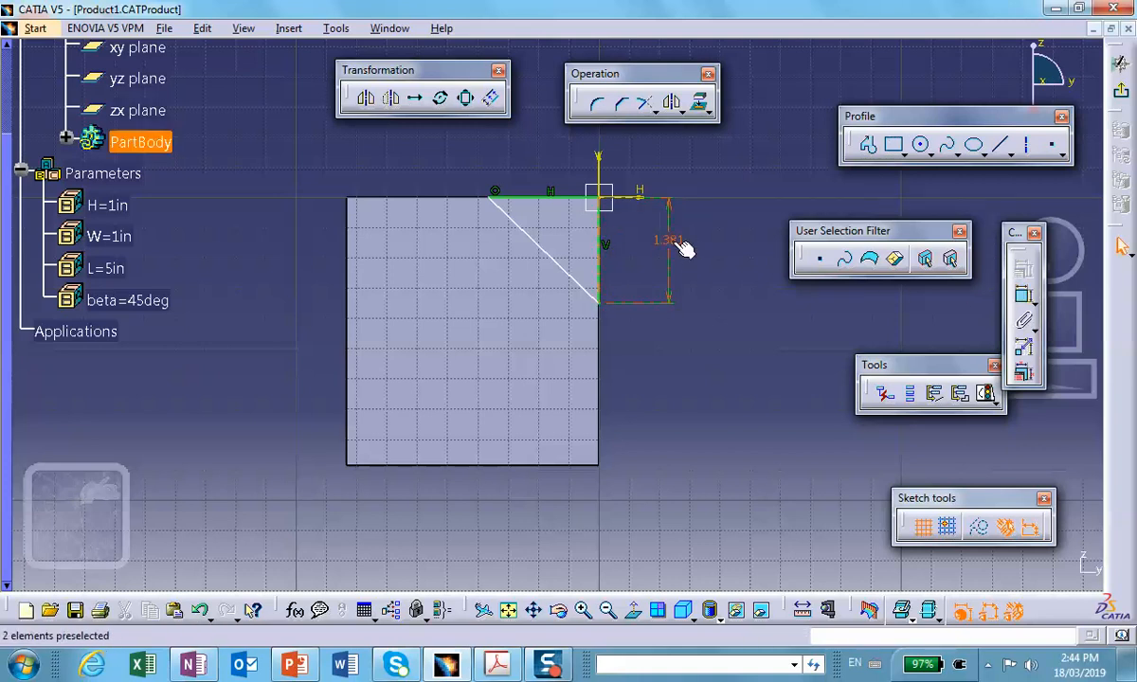
left_click(670, 243)
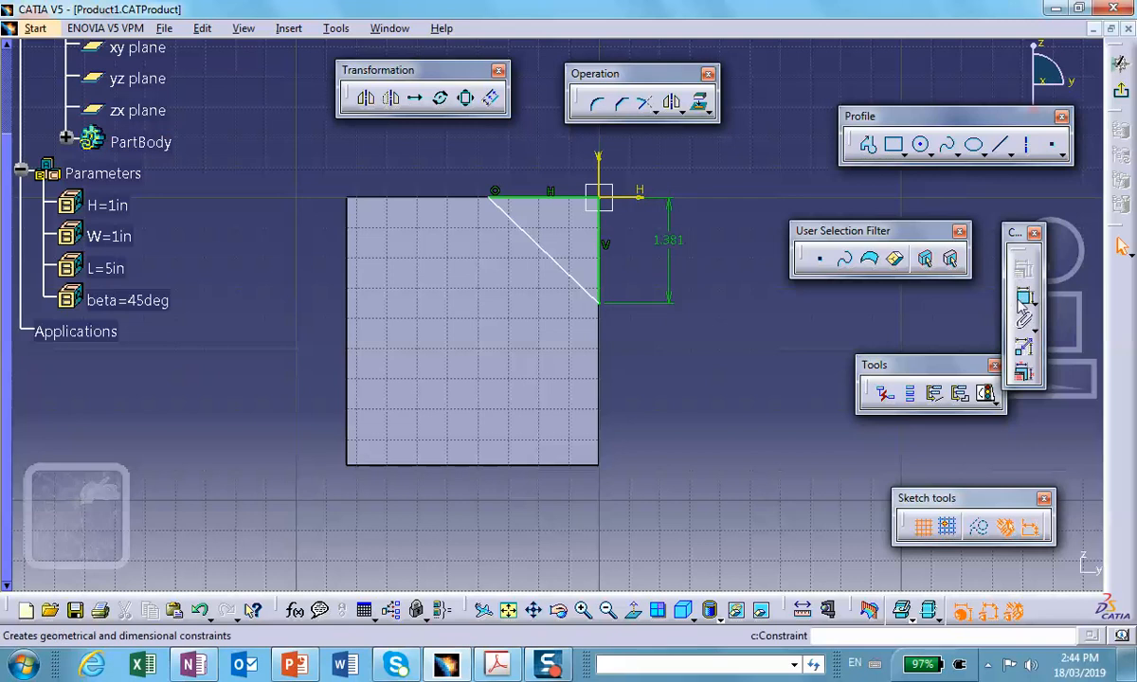
left_click(1023, 295)
left_click(603, 268)
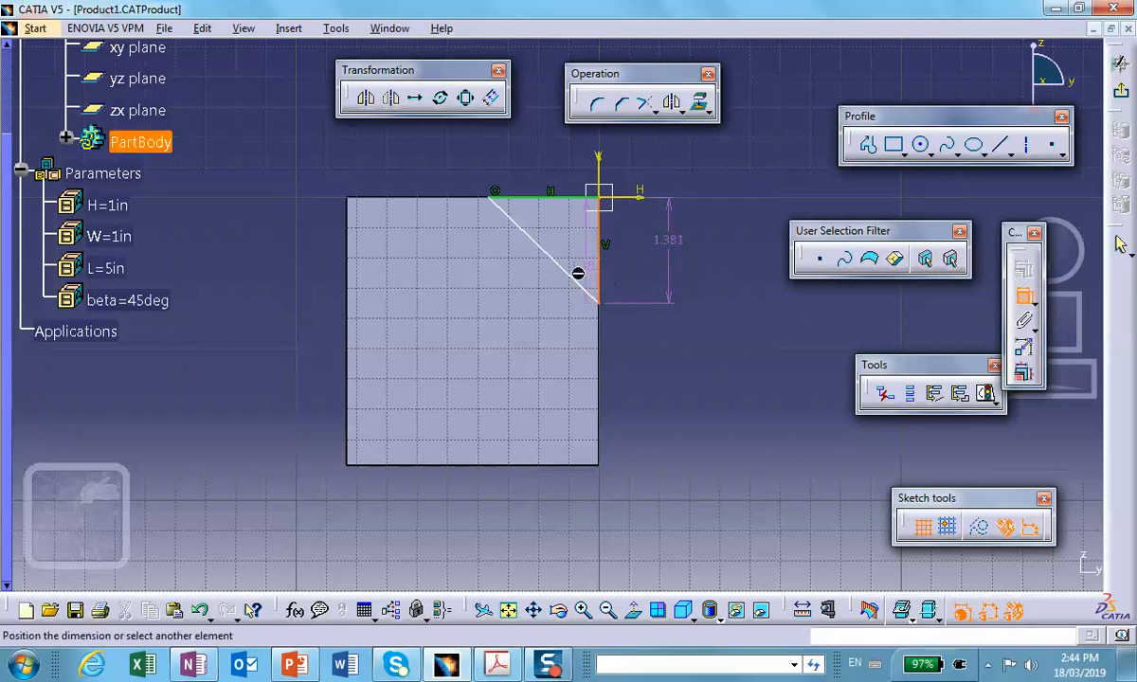
left_click(588, 287)
left_click(592, 248)
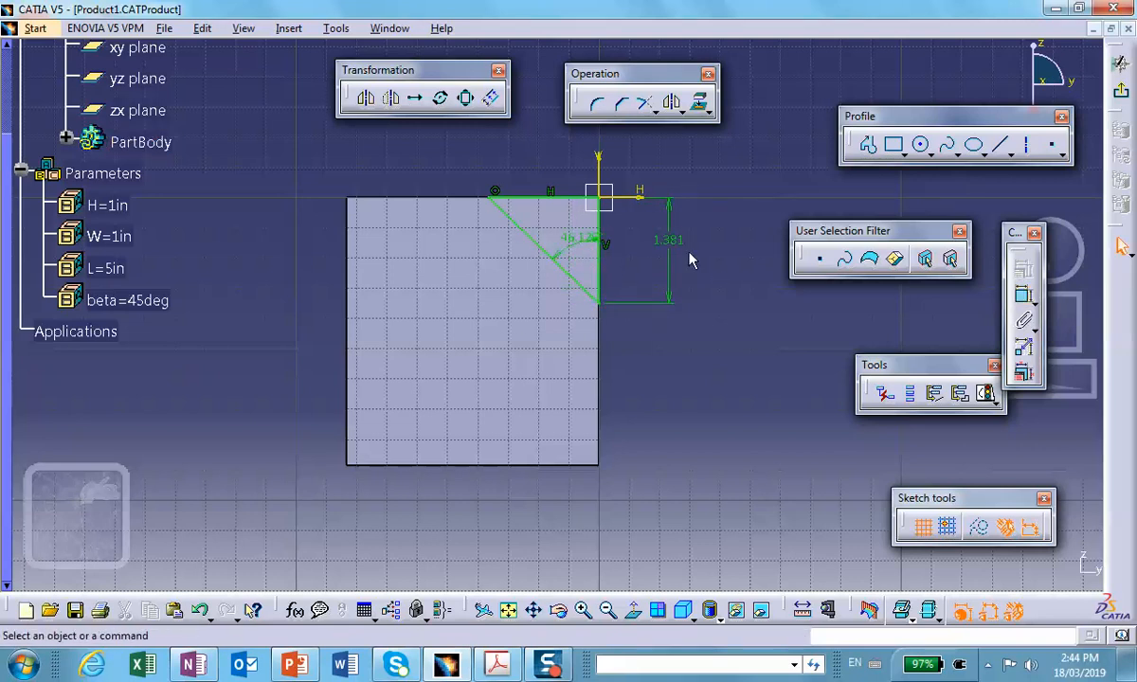
Step: Check the part figures in the activity PDF, return to CATIA and exit the triangle sketch
left_click(497, 663)
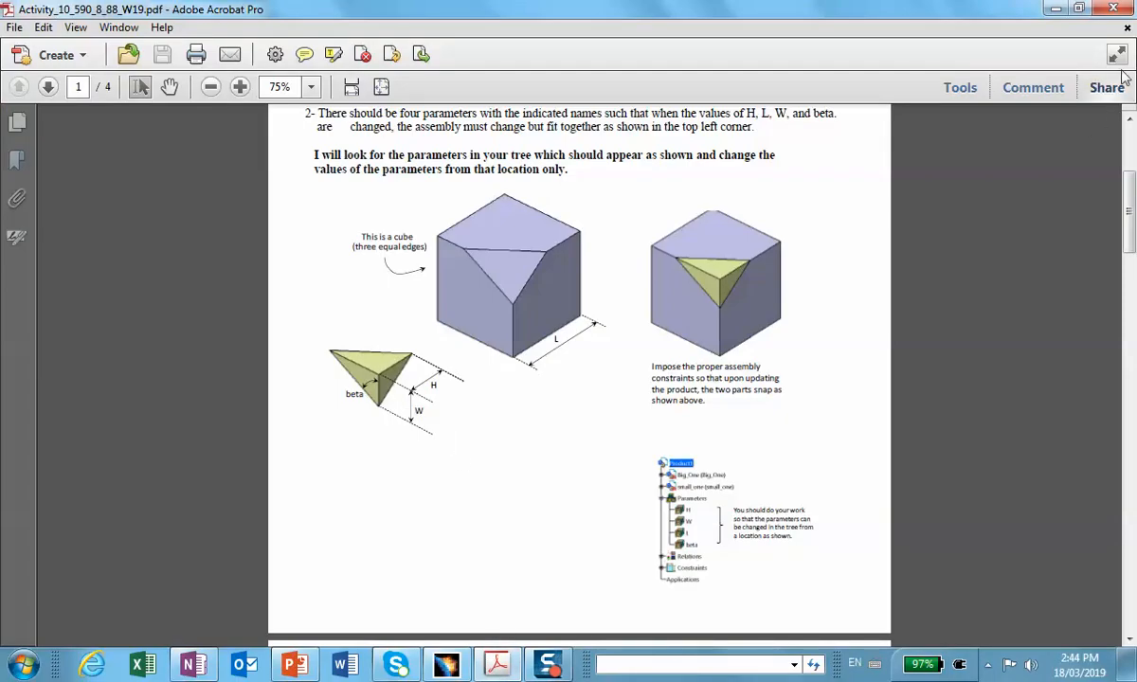
left_click(1054, 10)
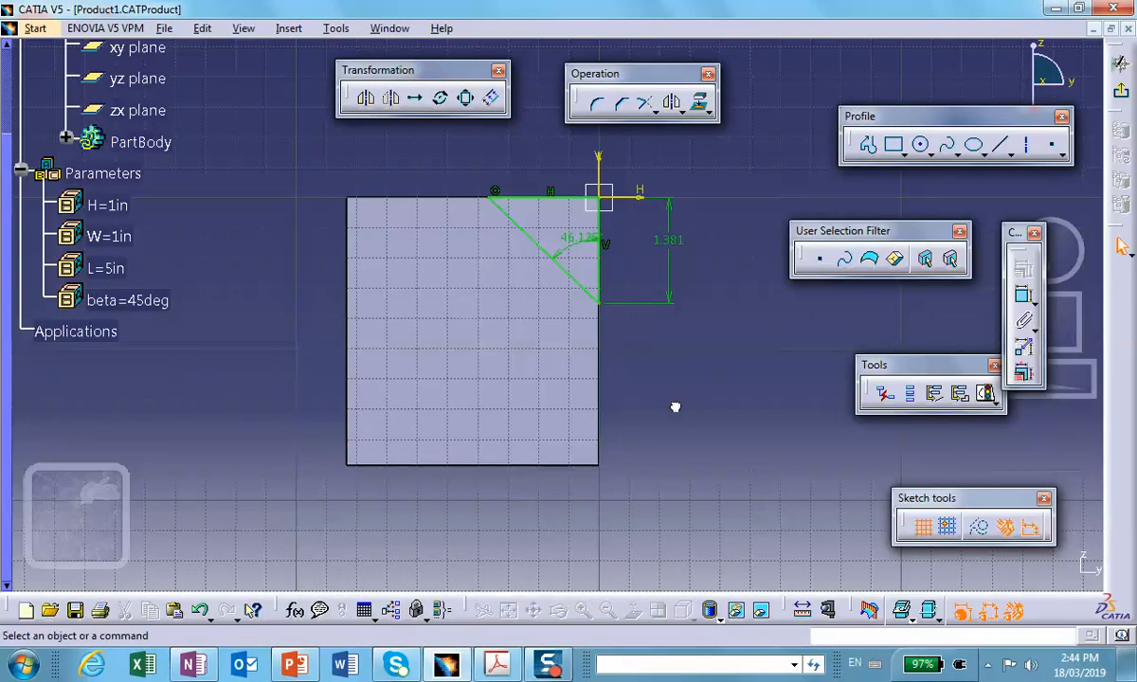
left_click(1123, 95)
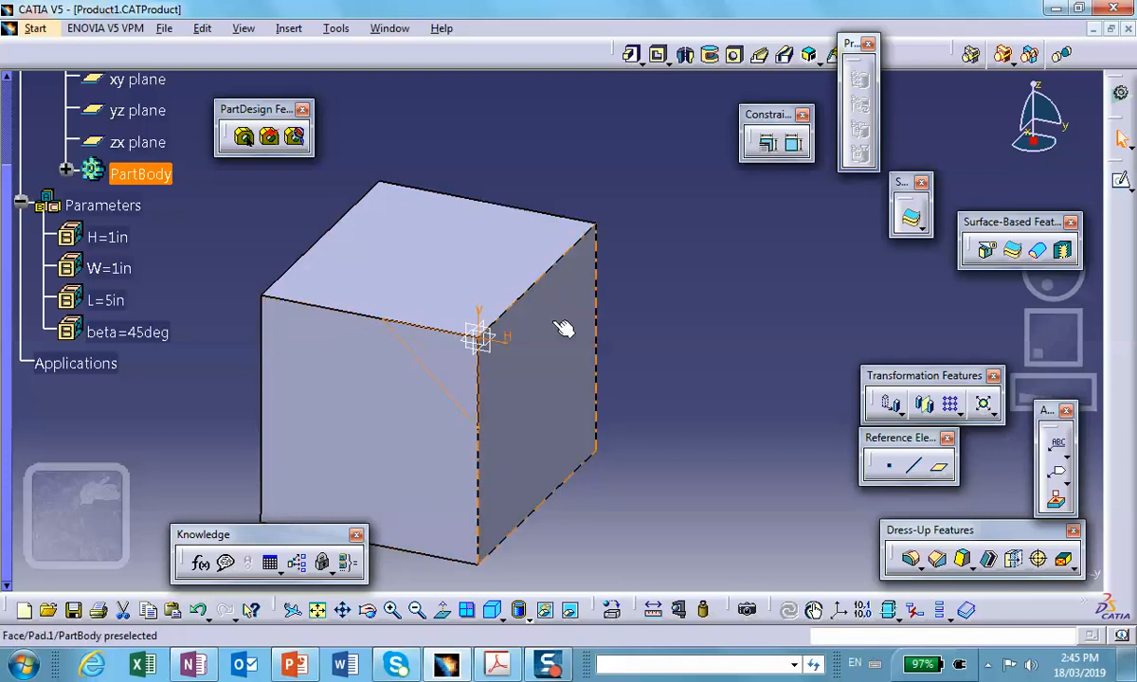
middle_click_drag(703, 273, 725, 227)
left_click(722, 273)
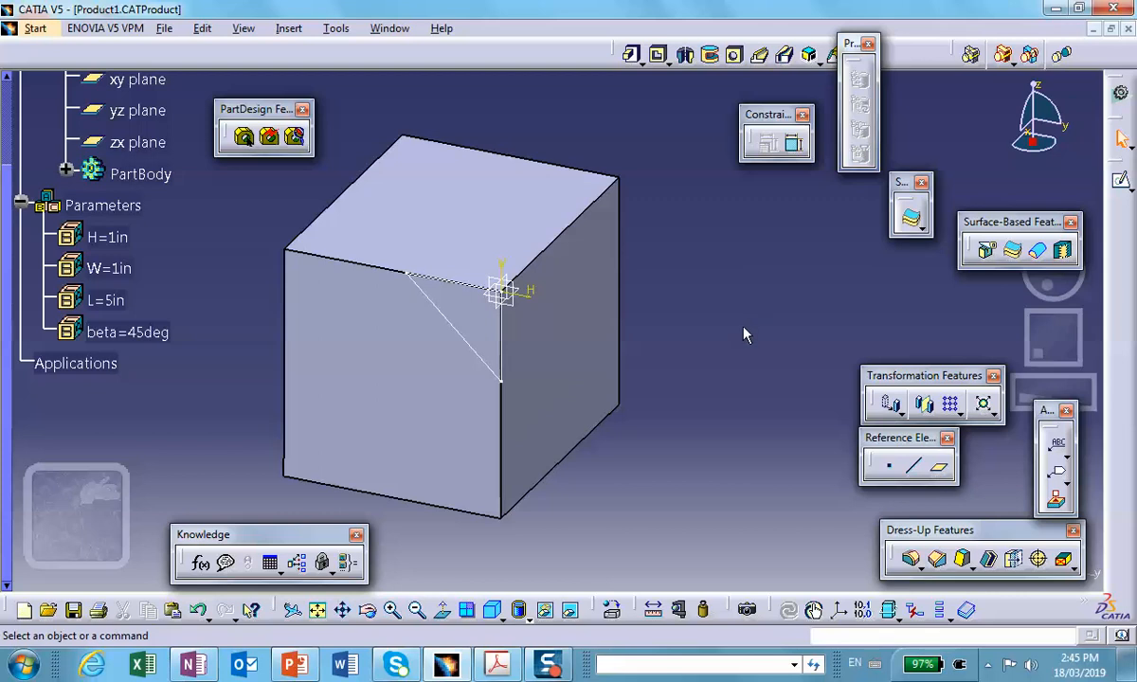
Step: Create an on-curve reference point about 1.8 in along the cube's top edge that runs back from the origin corner
middle_click_drag(744, 328, 736, 331)
scroll(736, 331, "down", 1)
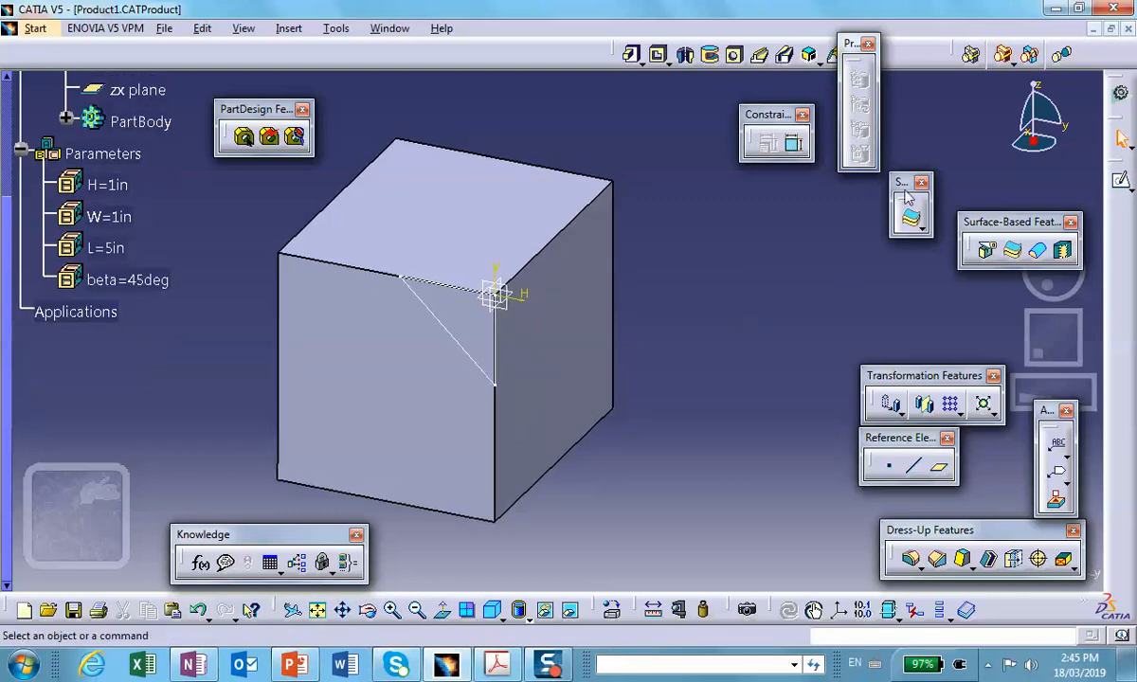
left_click(888, 463)
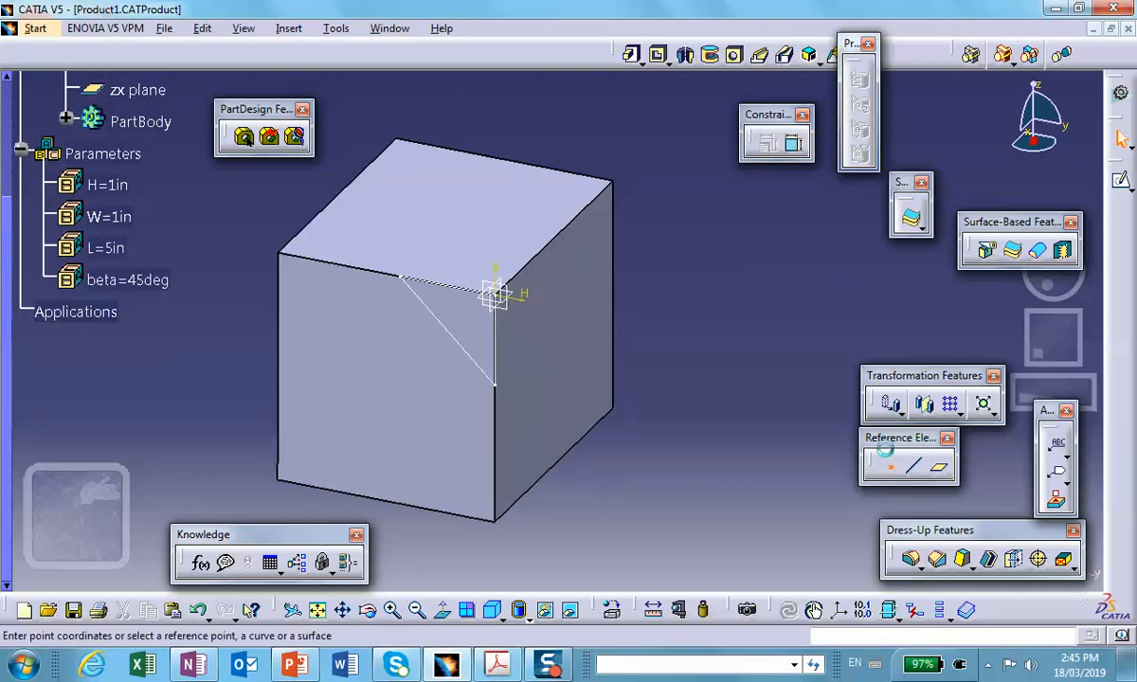
left_click(909, 122)
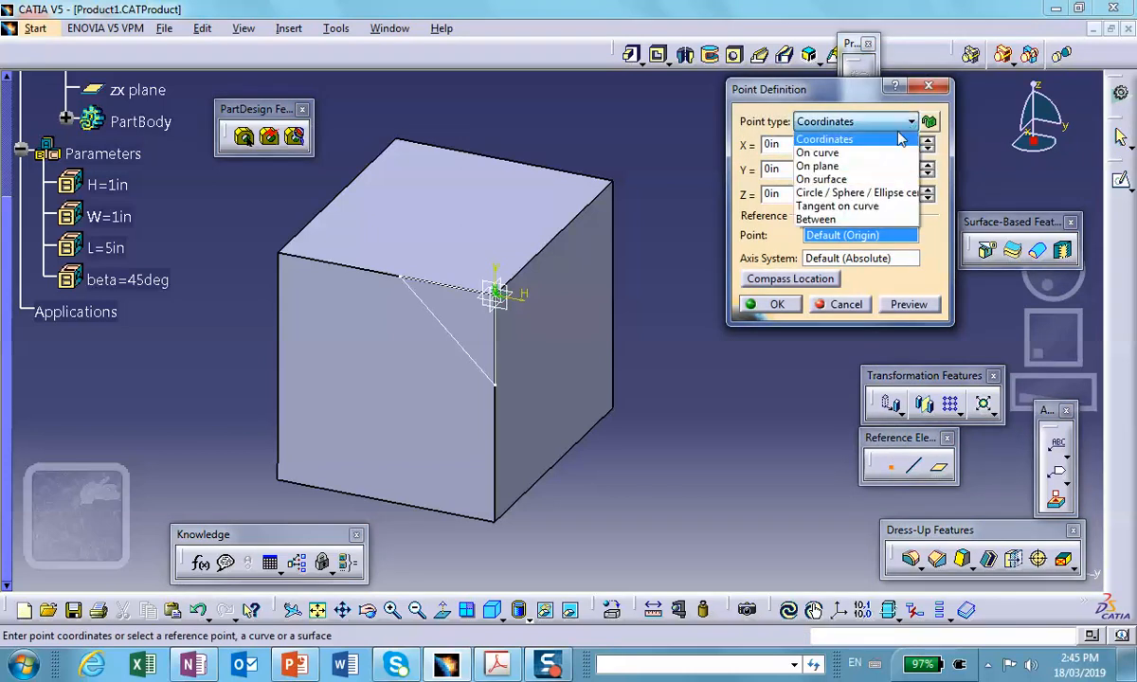
left_click(832, 152)
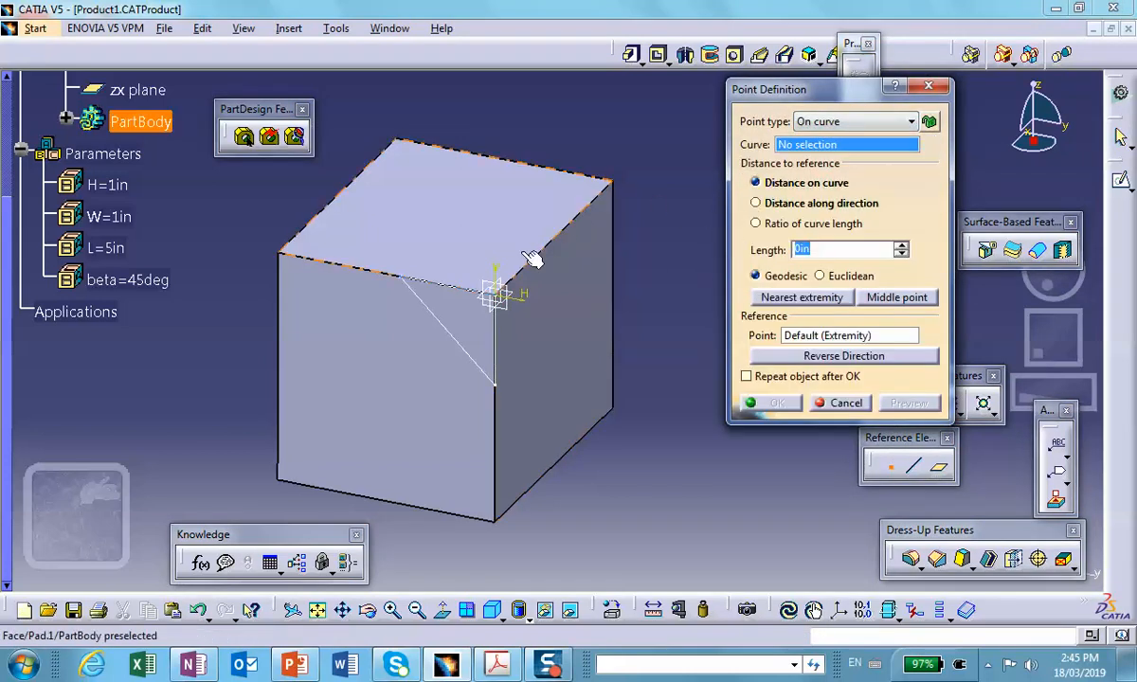
left_click(561, 231)
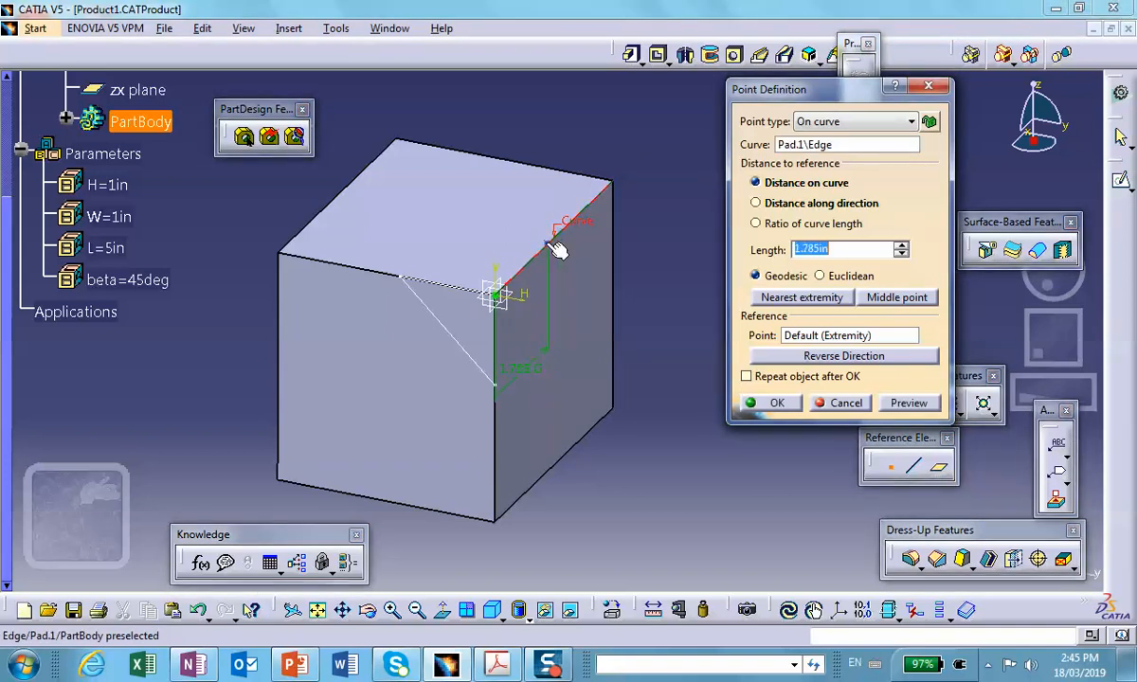
left_click(548, 243)
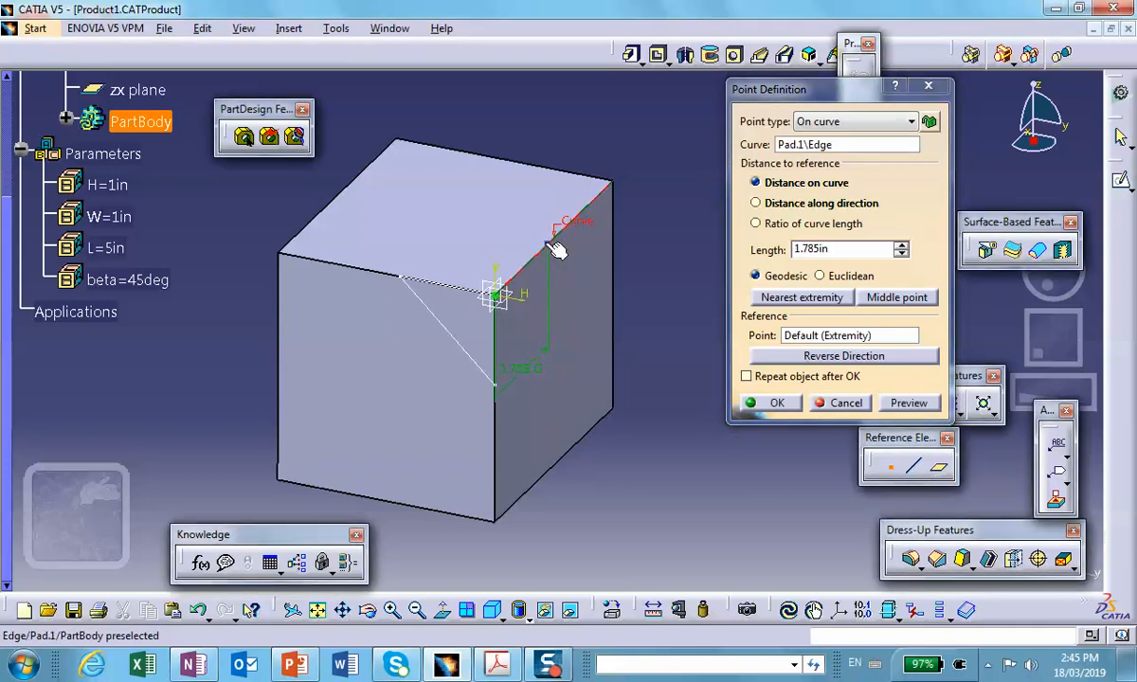
left_click(778, 404)
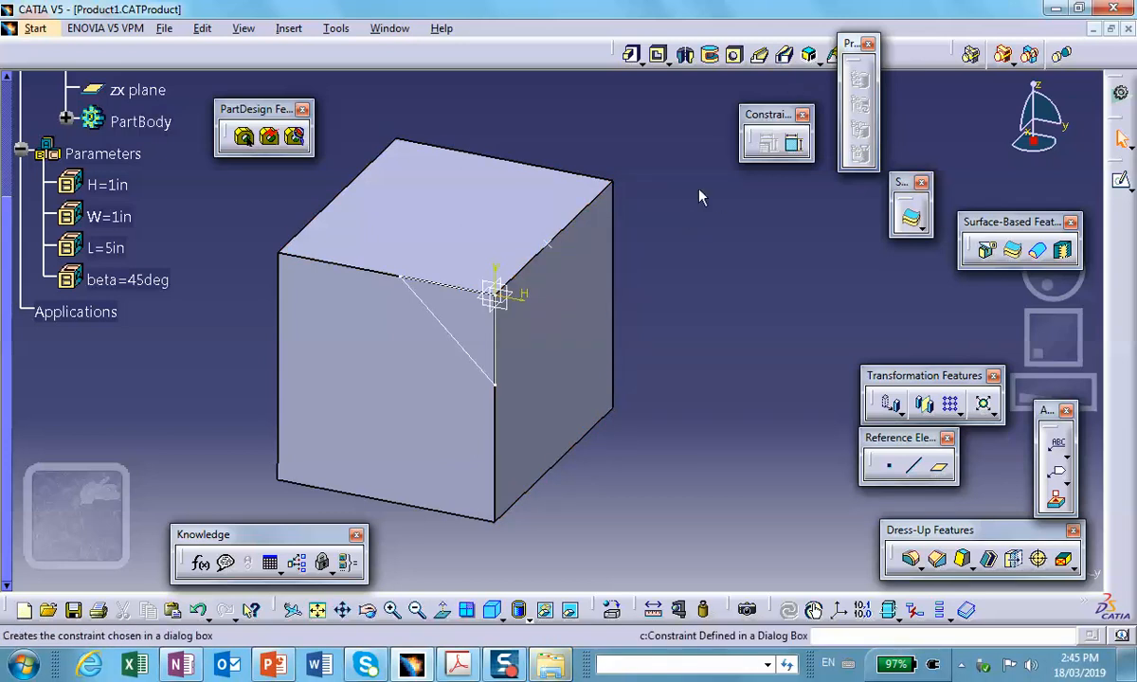
Step: Create a reference plane through three points: the point on the top edge and the two end vertices of the triangle's sloping side
left_click(938, 466)
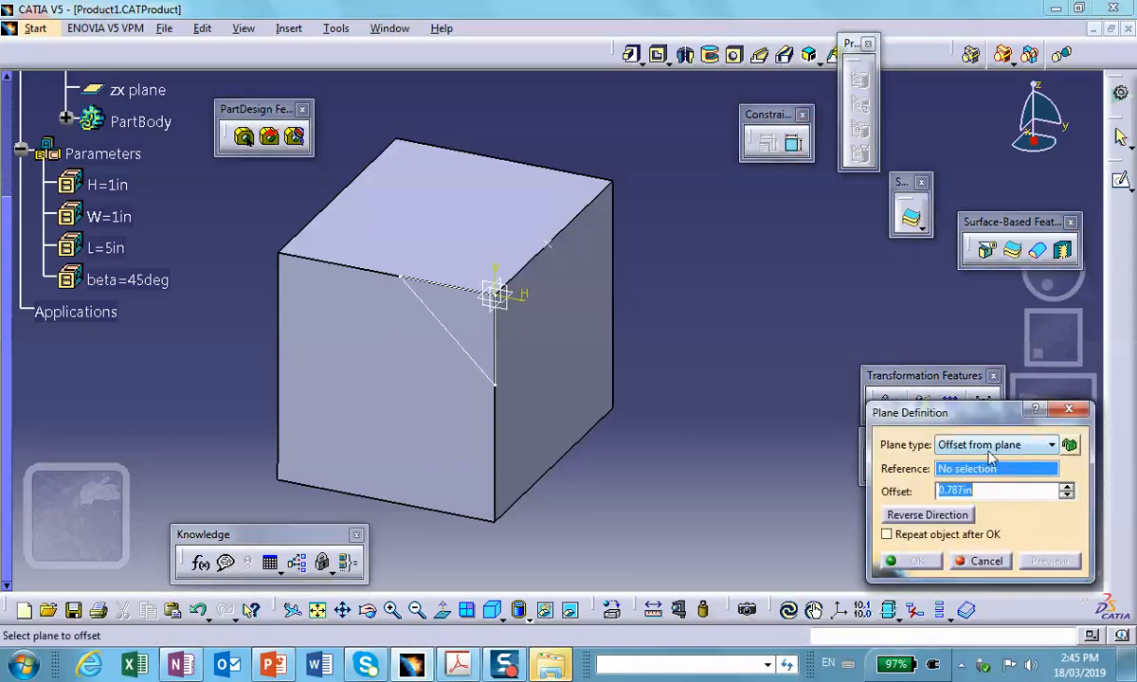
left_click(989, 449)
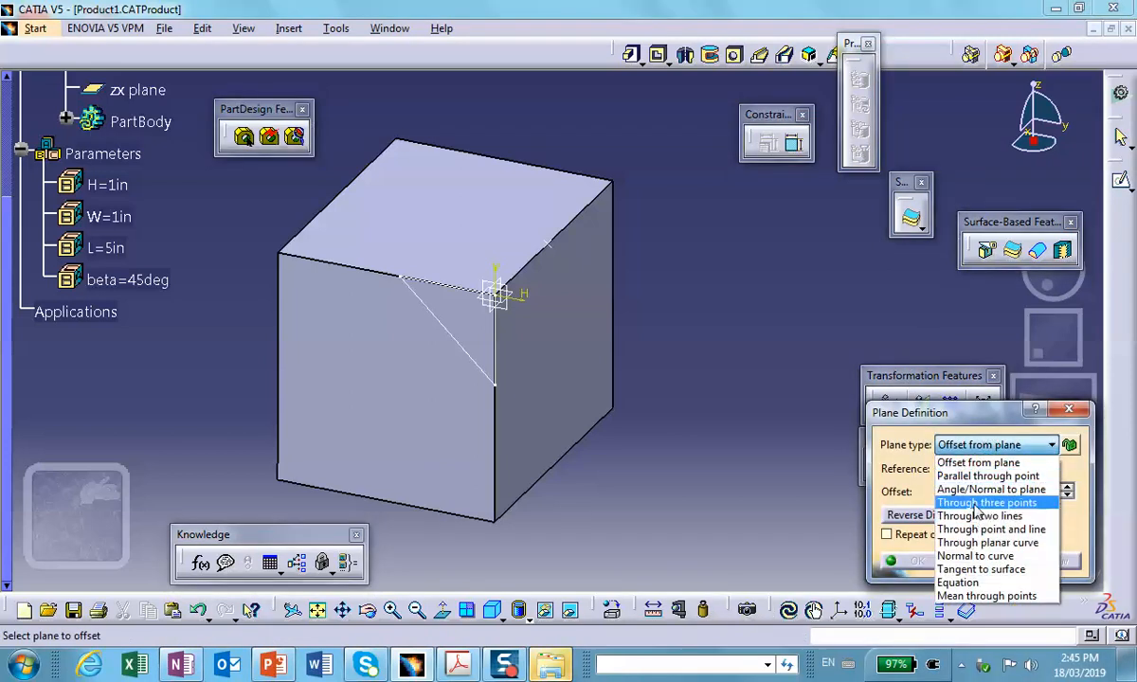
left_click(983, 502)
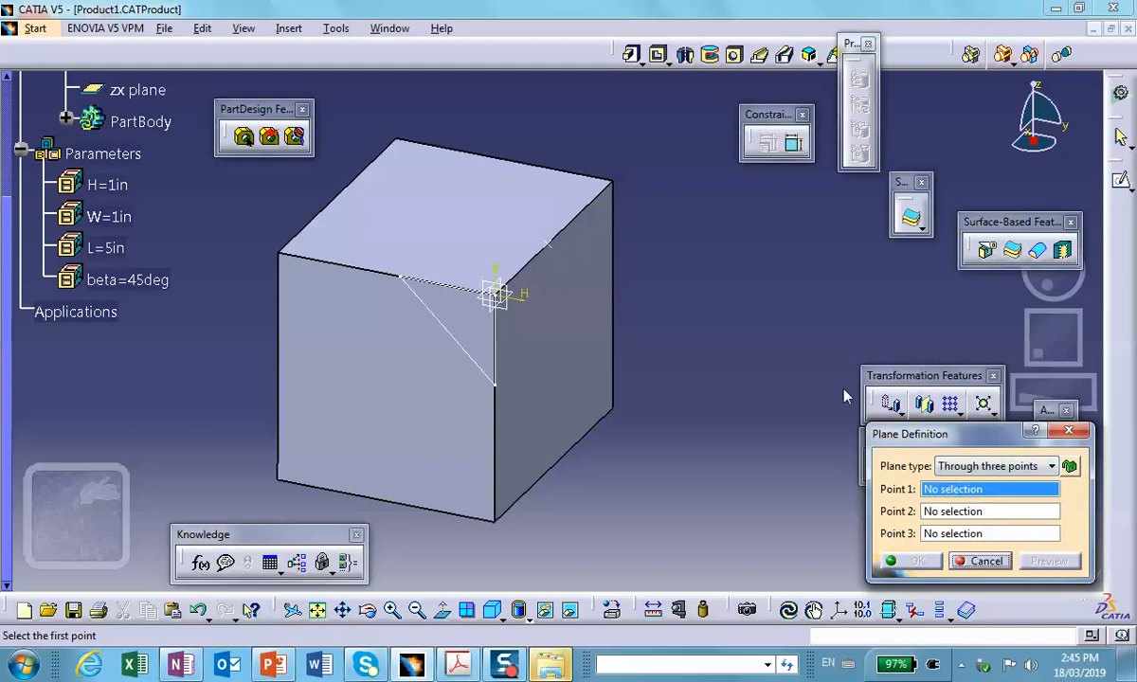
left_click(551, 245)
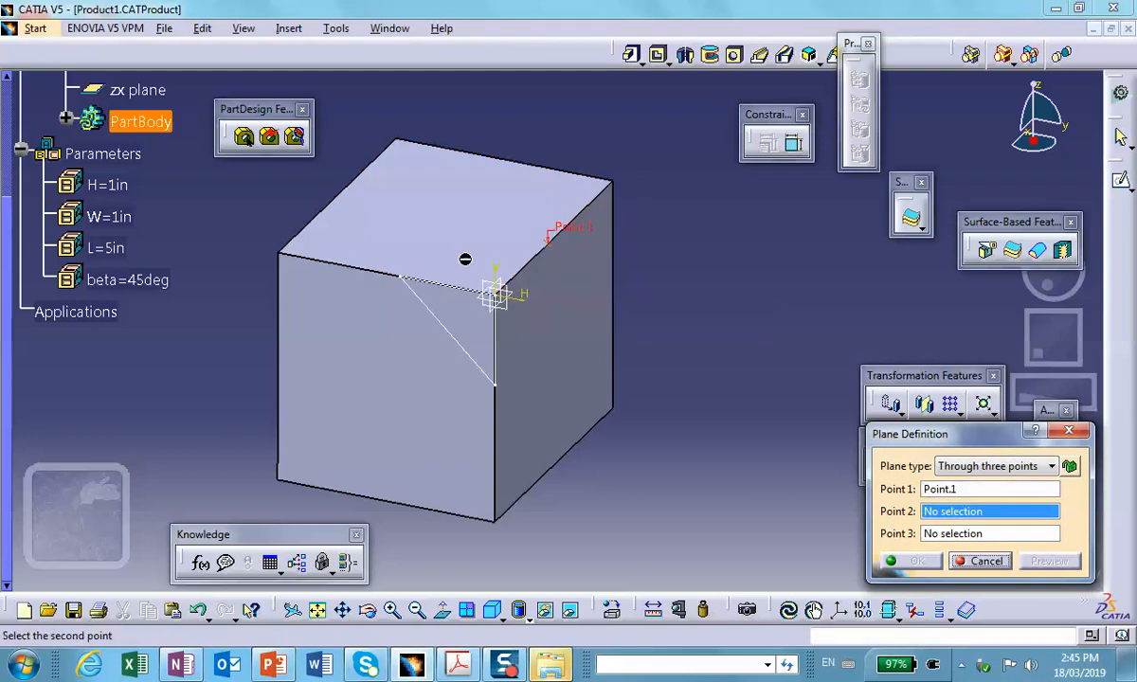
left_click(402, 276)
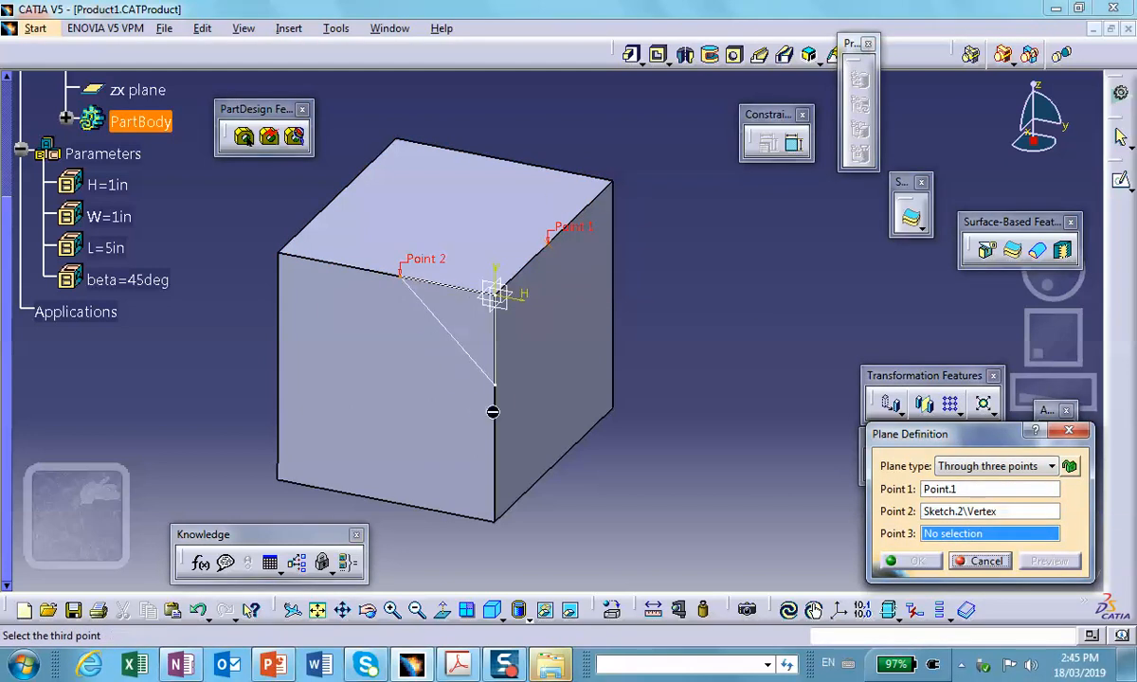
left_click(487, 385)
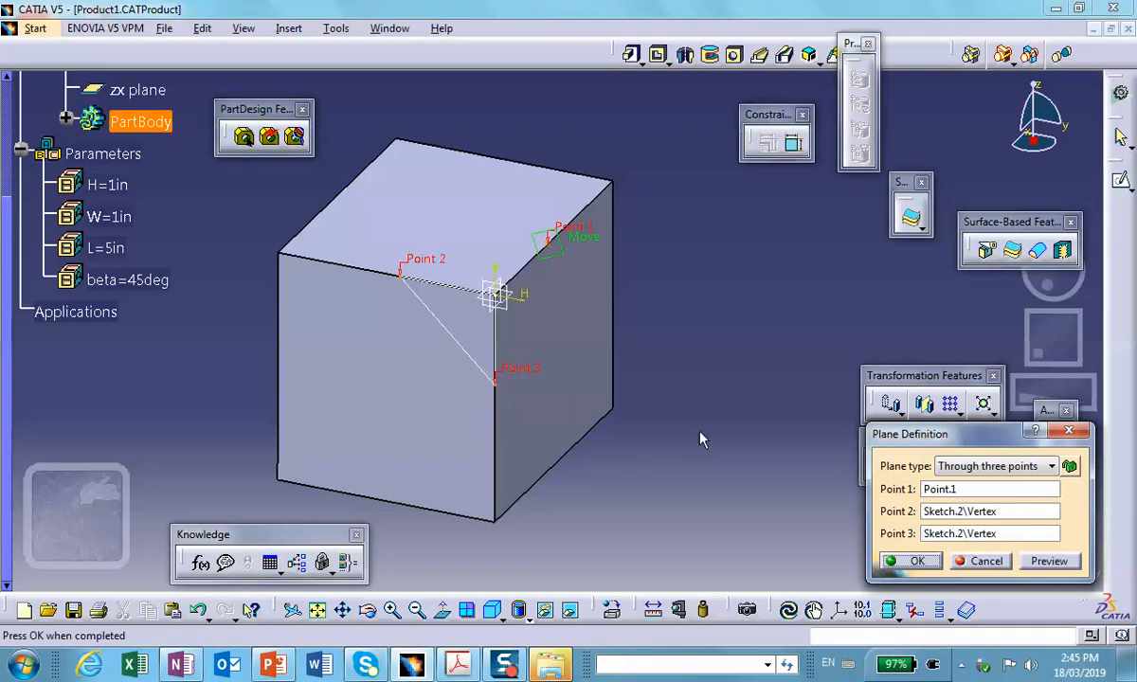
left_click(917, 561)
middle_click_drag(778, 353, 712, 383)
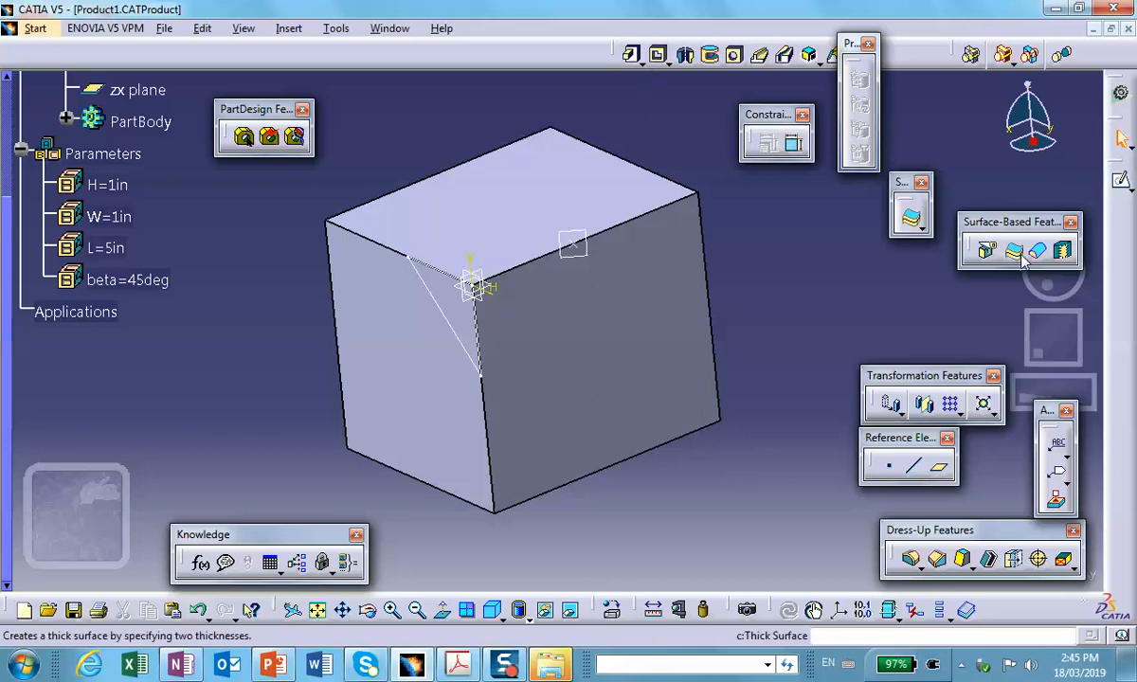
Step: Split the cube with the three-point reference plane, removing the origin corner and keeping the main block
left_click(910, 217)
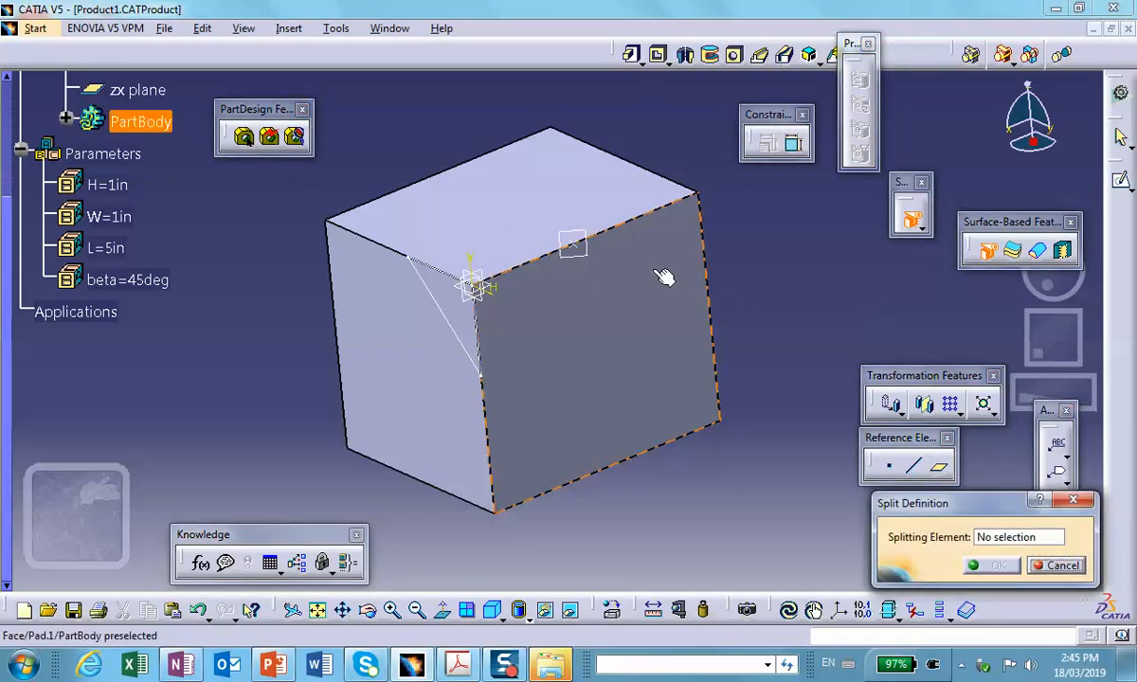
left_click(592, 263)
middle_click_drag(763, 254, 662, 405)
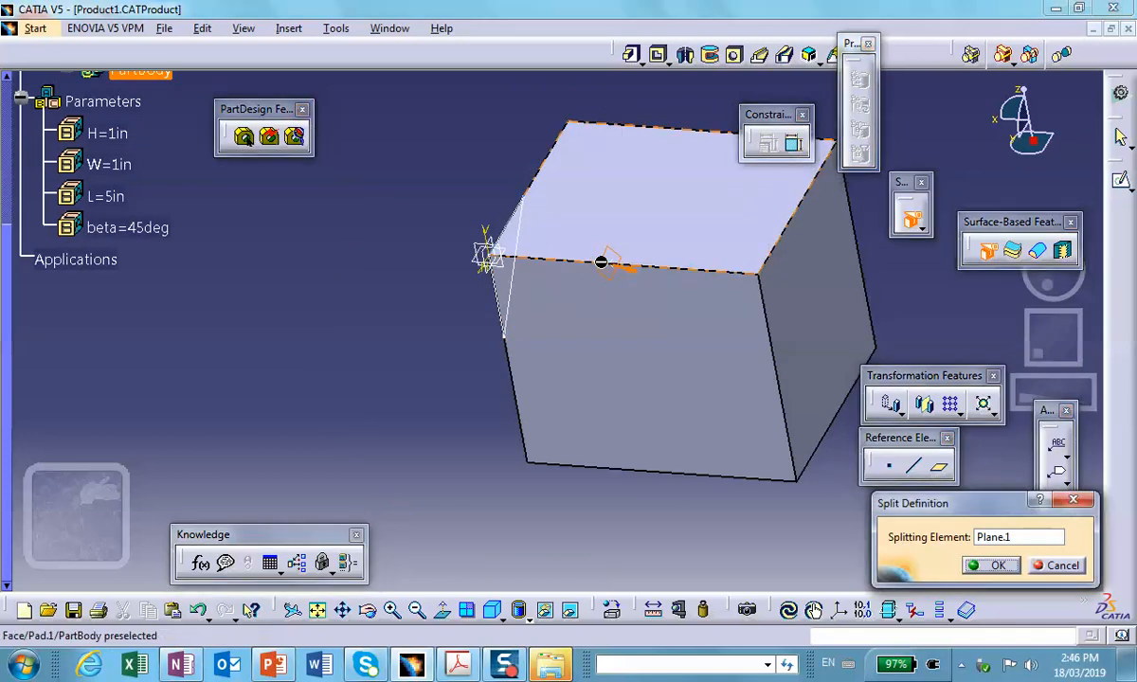
left_click(998, 567)
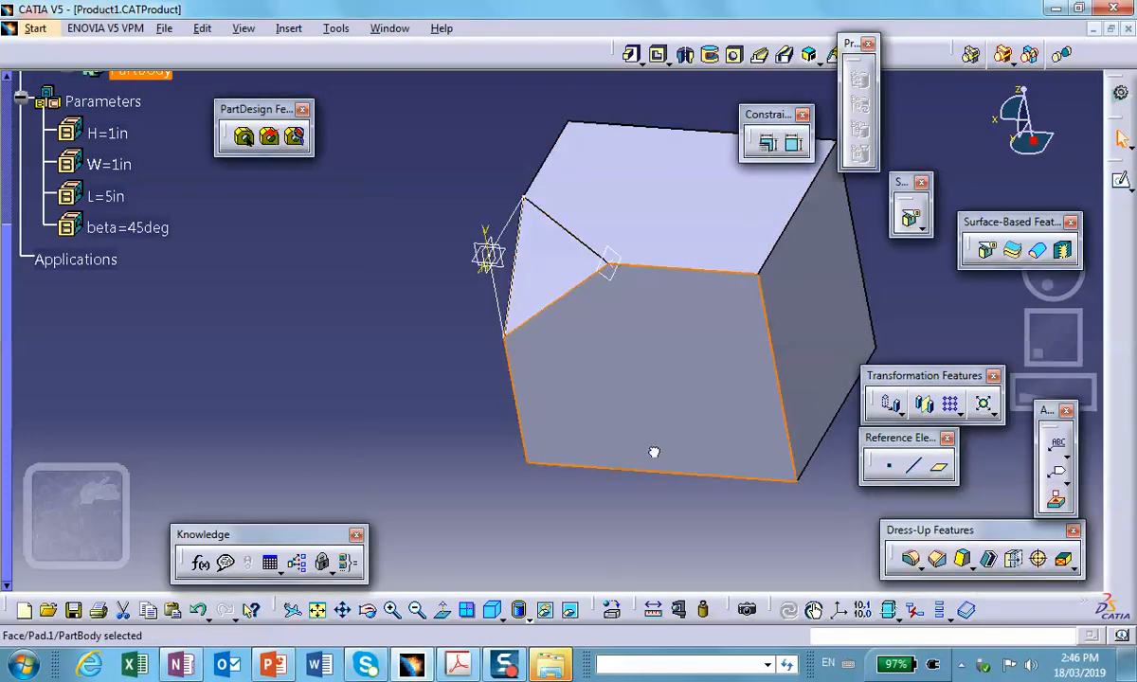
middle_click_drag(624, 449, 606, 310)
scroll(233, 334, "up", 6)
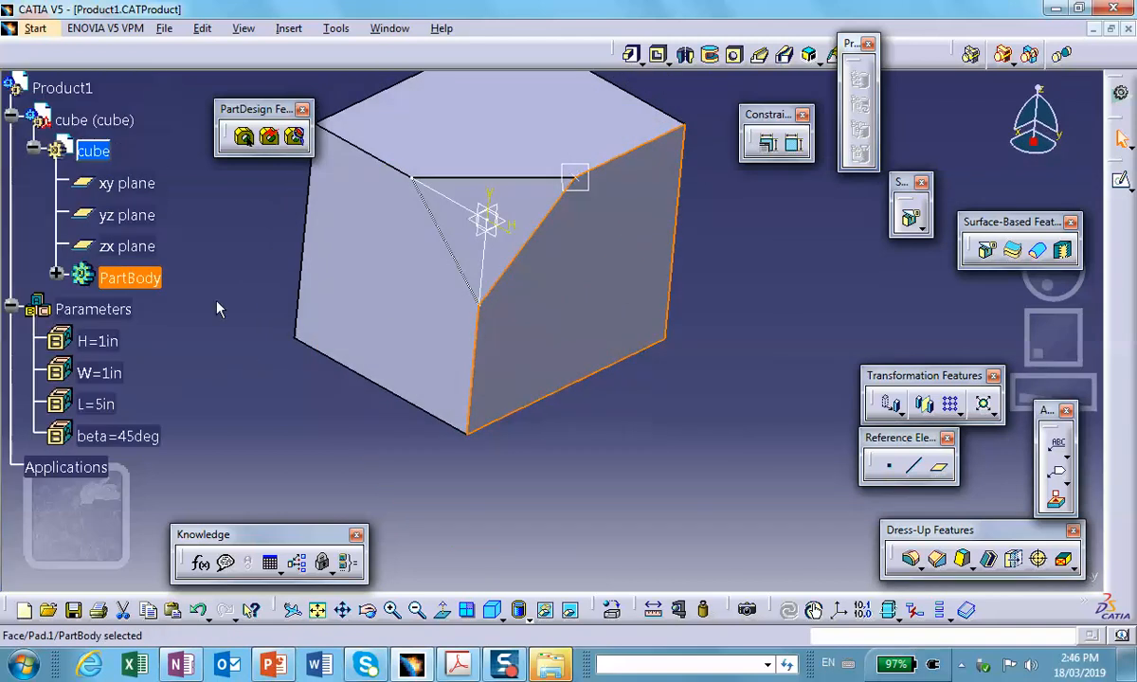
Step: Activate the top-level product and save it together with its linked documents
double_click(74, 297)
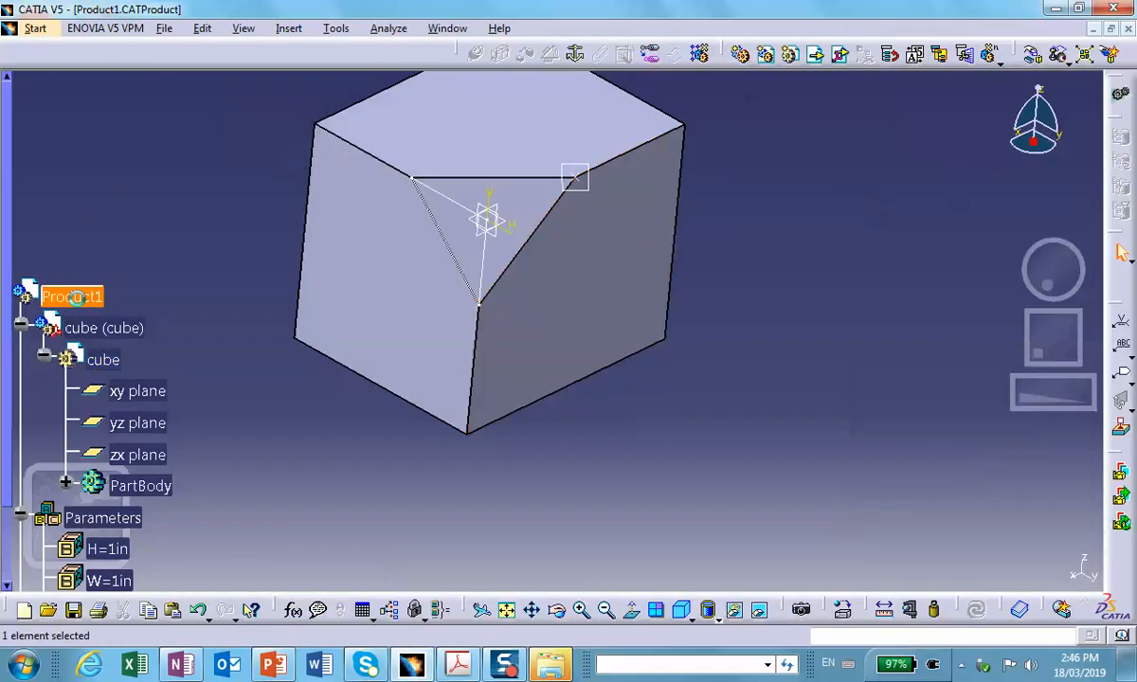
left_click(73, 618)
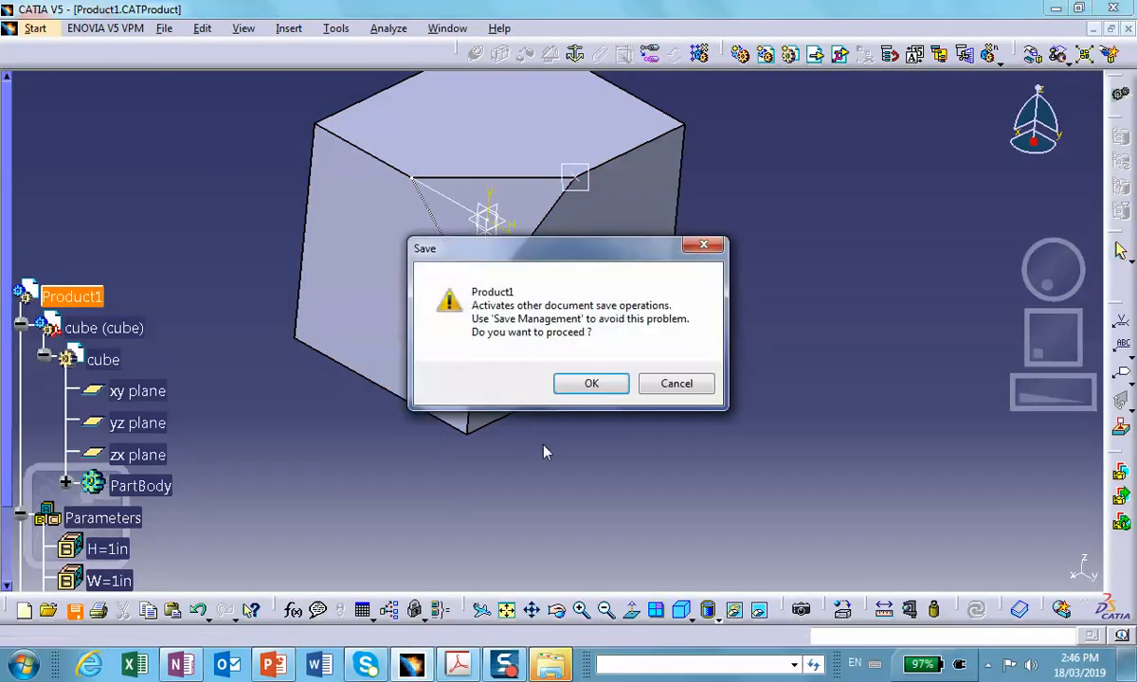
left_click(591, 383)
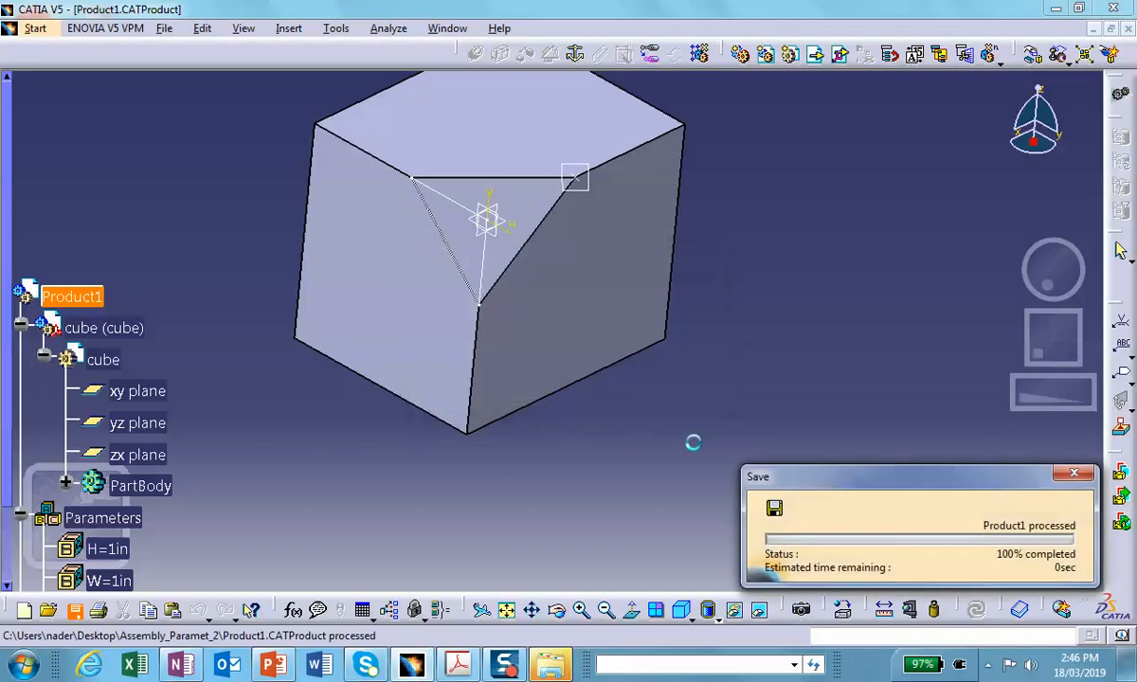
Step: Insert a new part into Product1, using the assembly's origin as the part's origin point
middle_click_drag(706, 408, 724, 443)
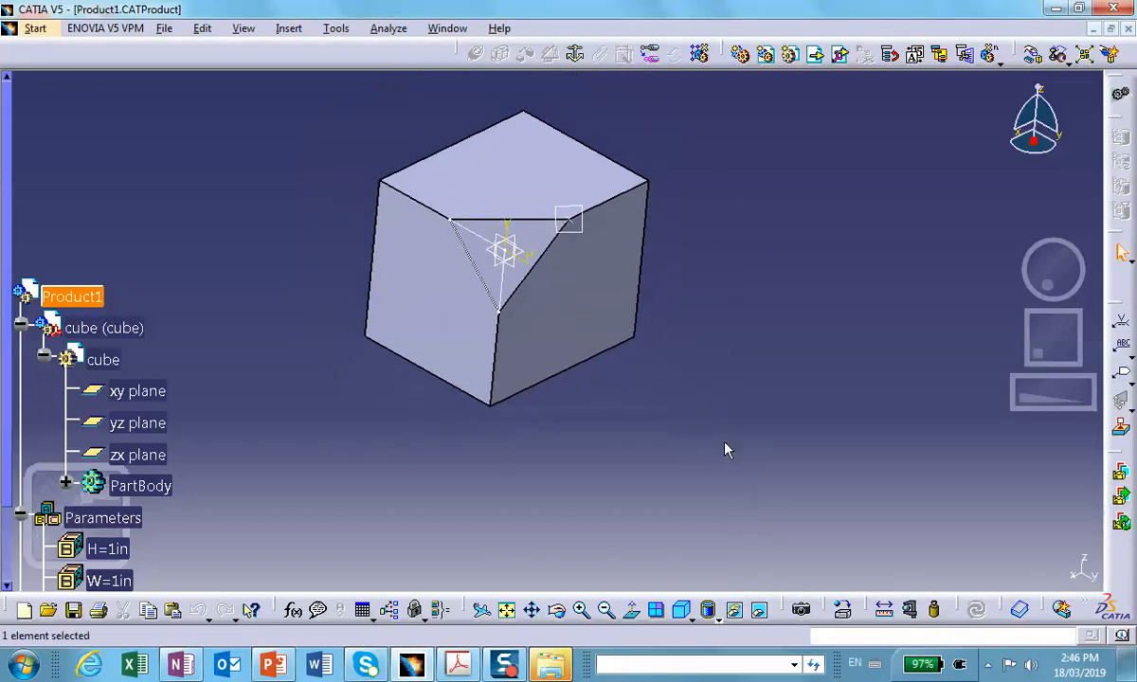
middle_click_drag(558, 497, 679, 471)
scroll(258, 371, "down", 3)
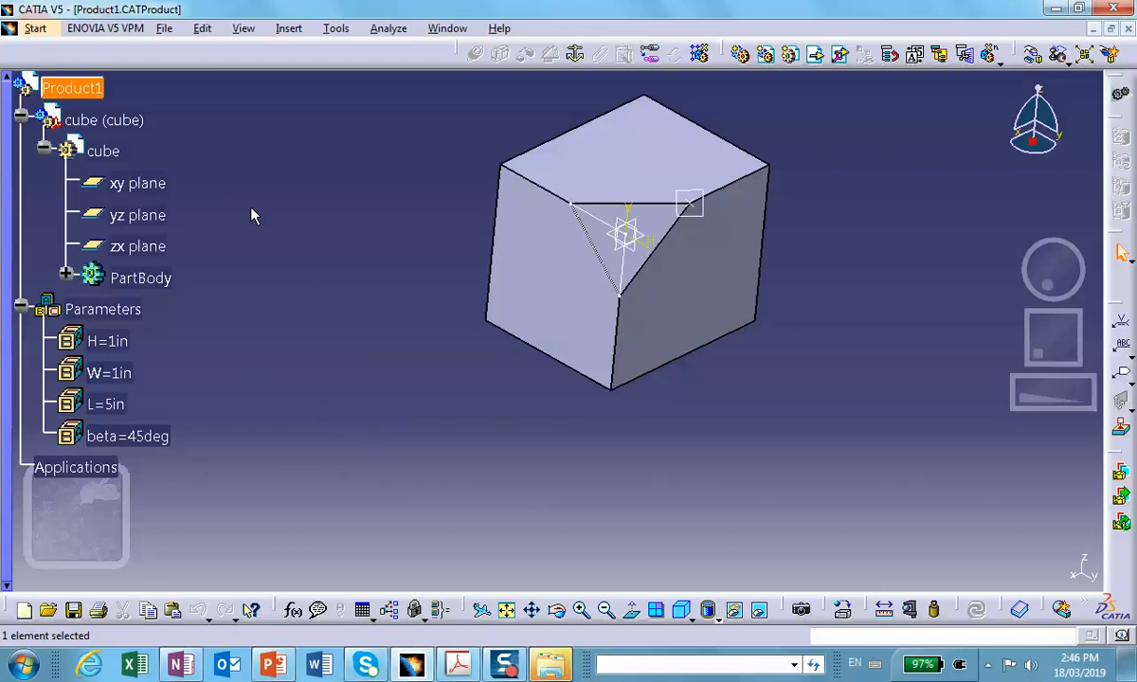
scroll(251, 215, "up", 3)
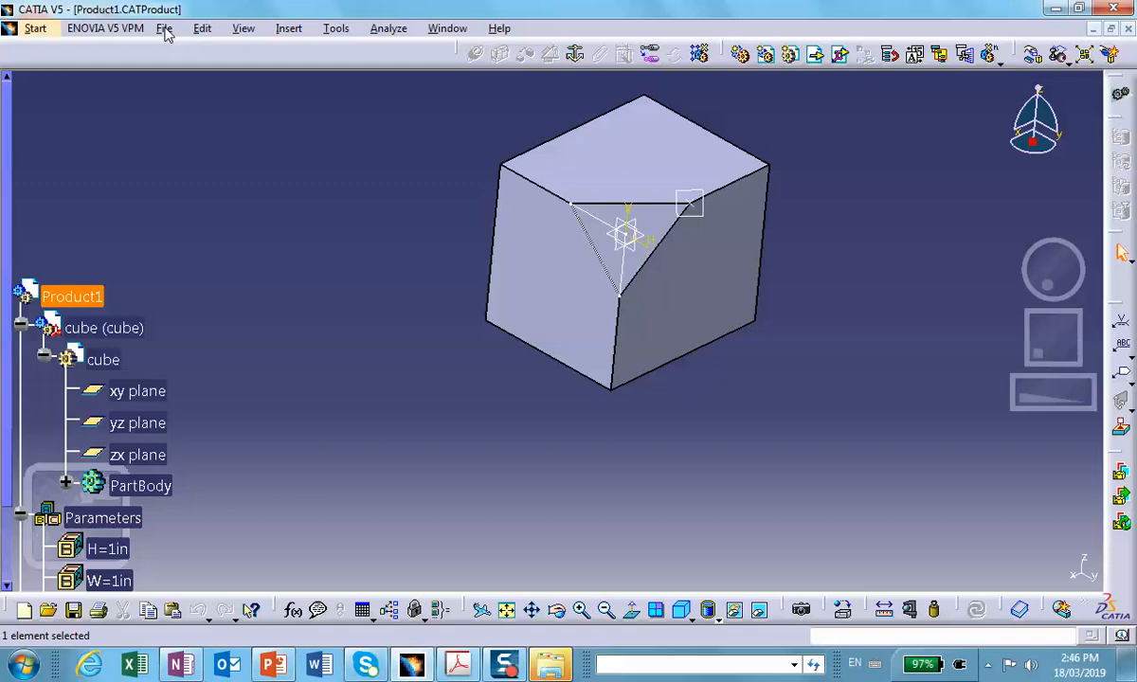
left_click(289, 29)
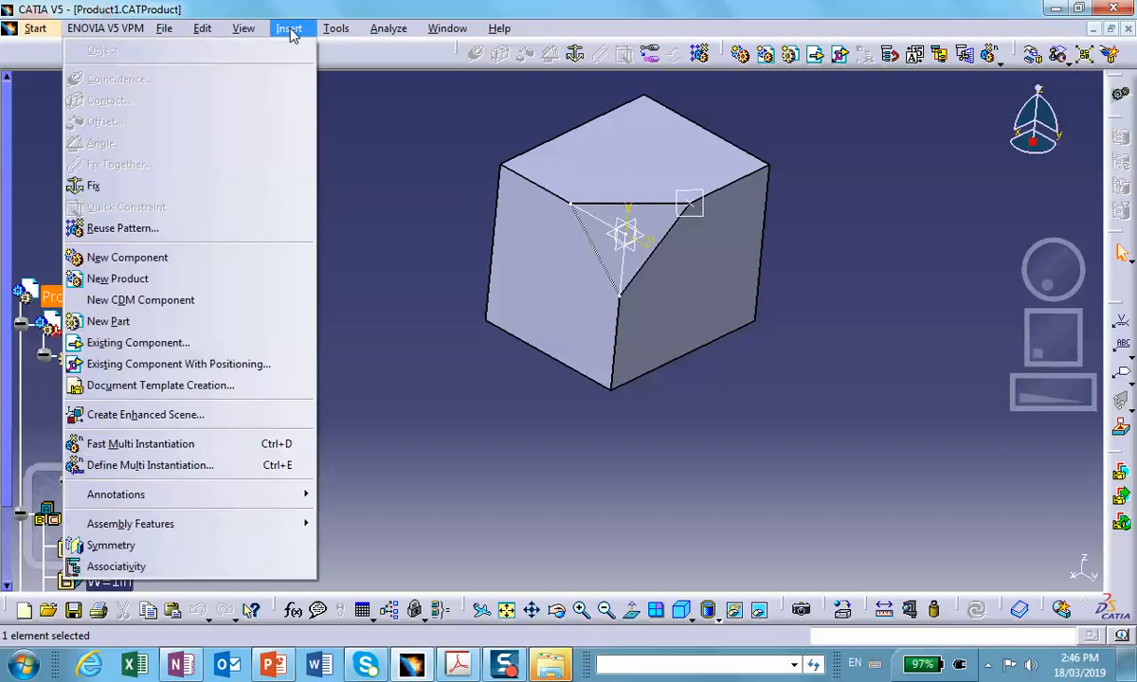
left_click(154, 324)
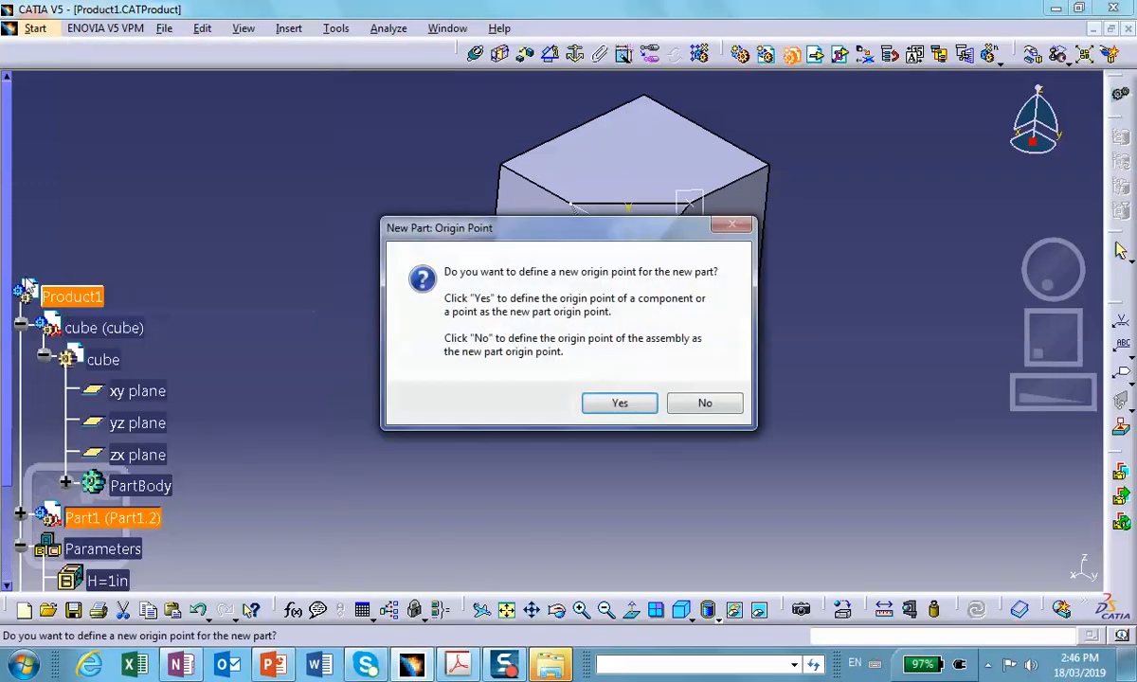
left_click(701, 406)
scroll(266, 281, "down", 4)
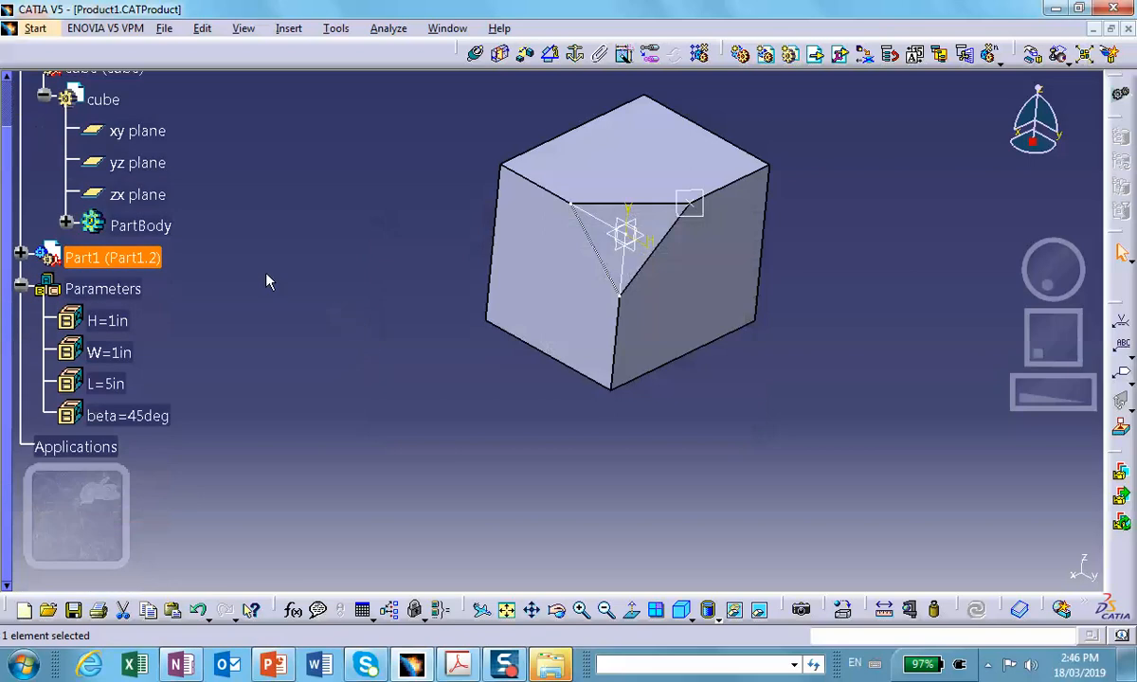
Step: Set both the instance name and the part number of the new part to wedge
right_click(107, 264)
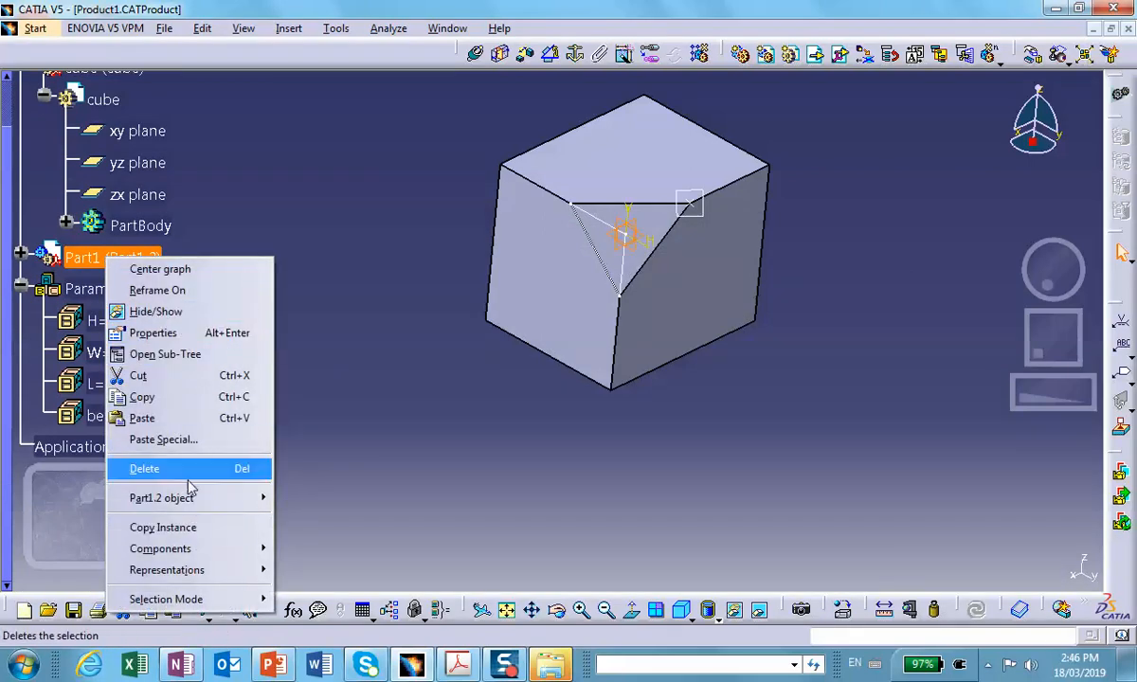
mouse_move(197, 511)
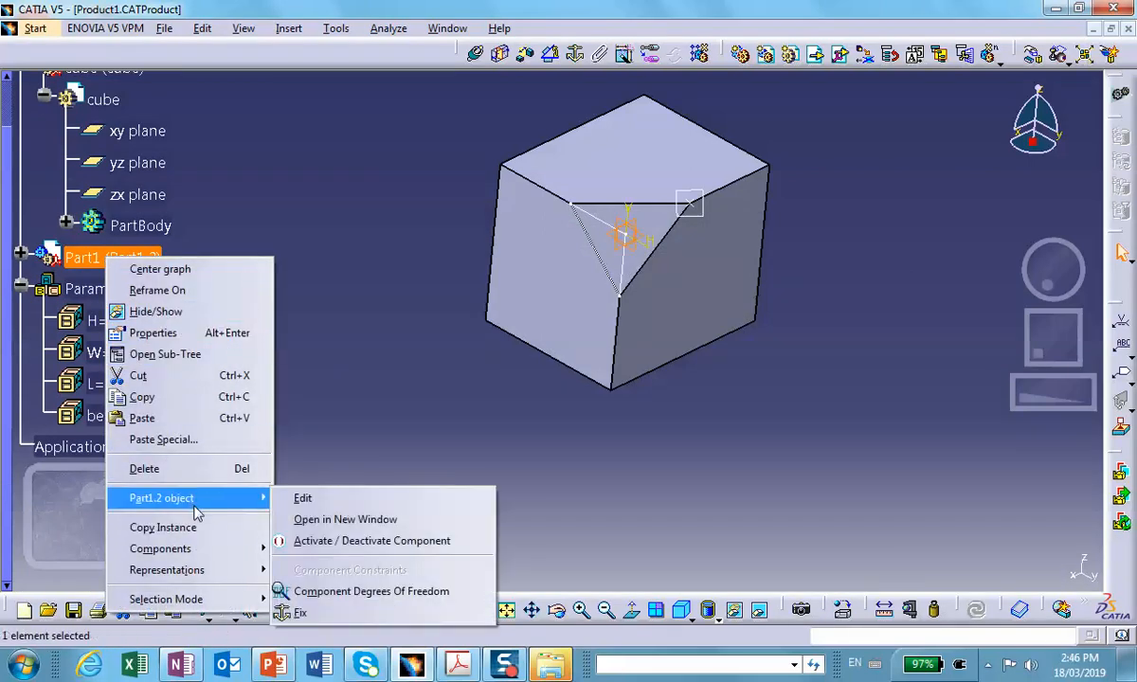
left_click(201, 332)
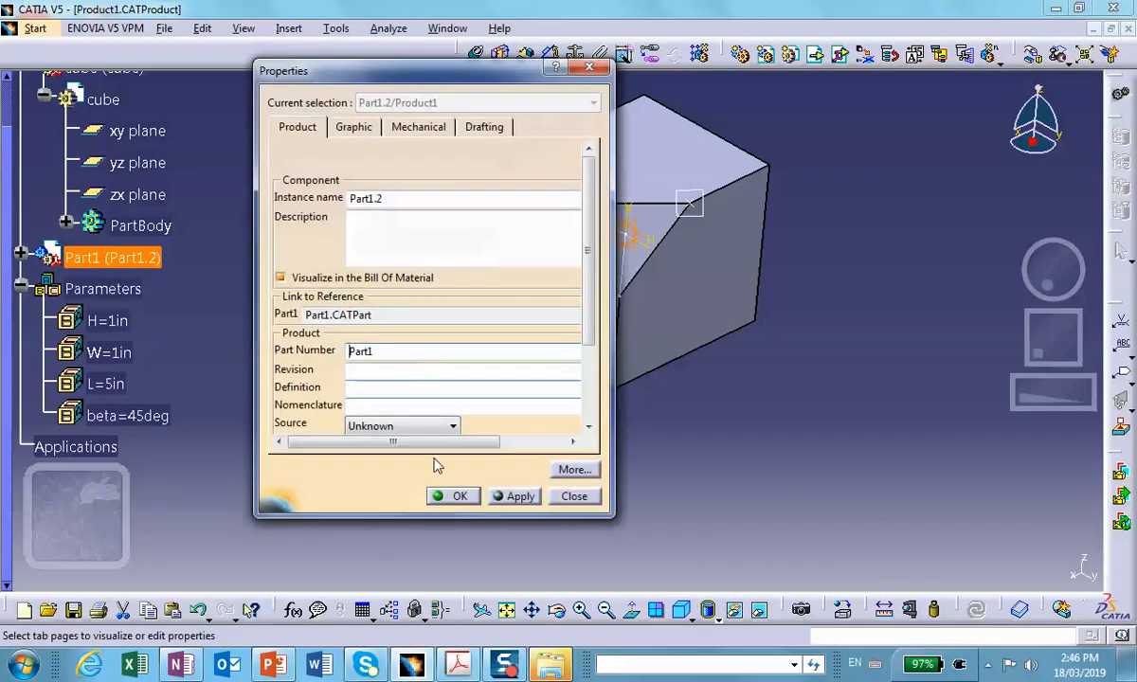
double_click(405, 196)
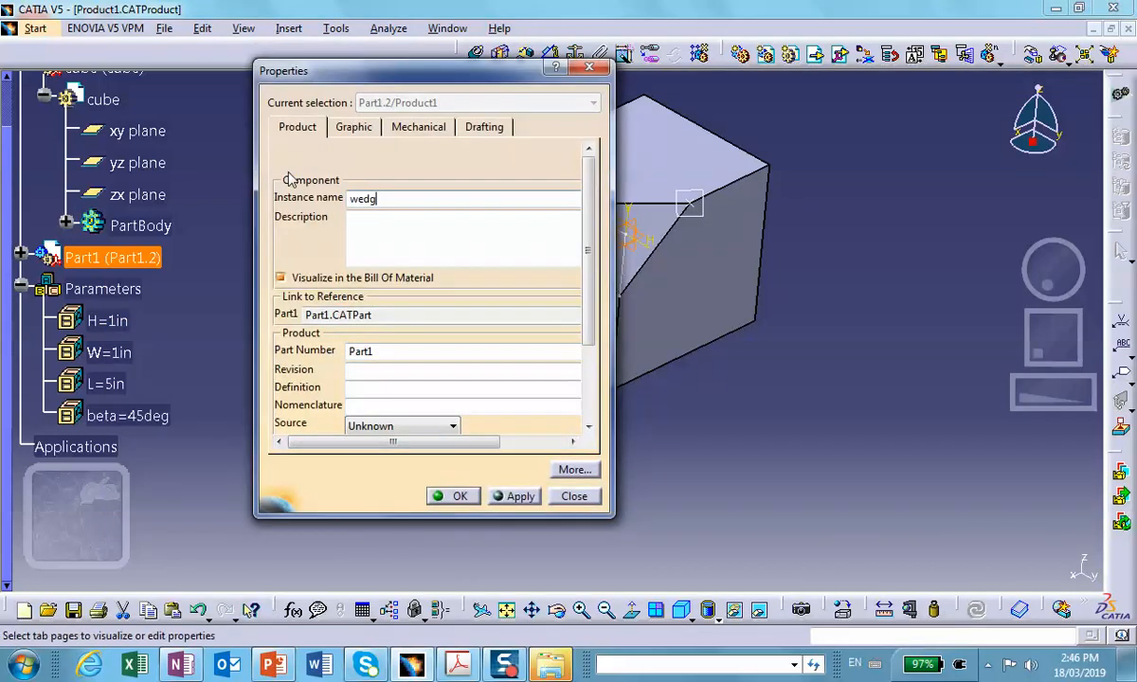
double_click(379, 350)
type("wedge")
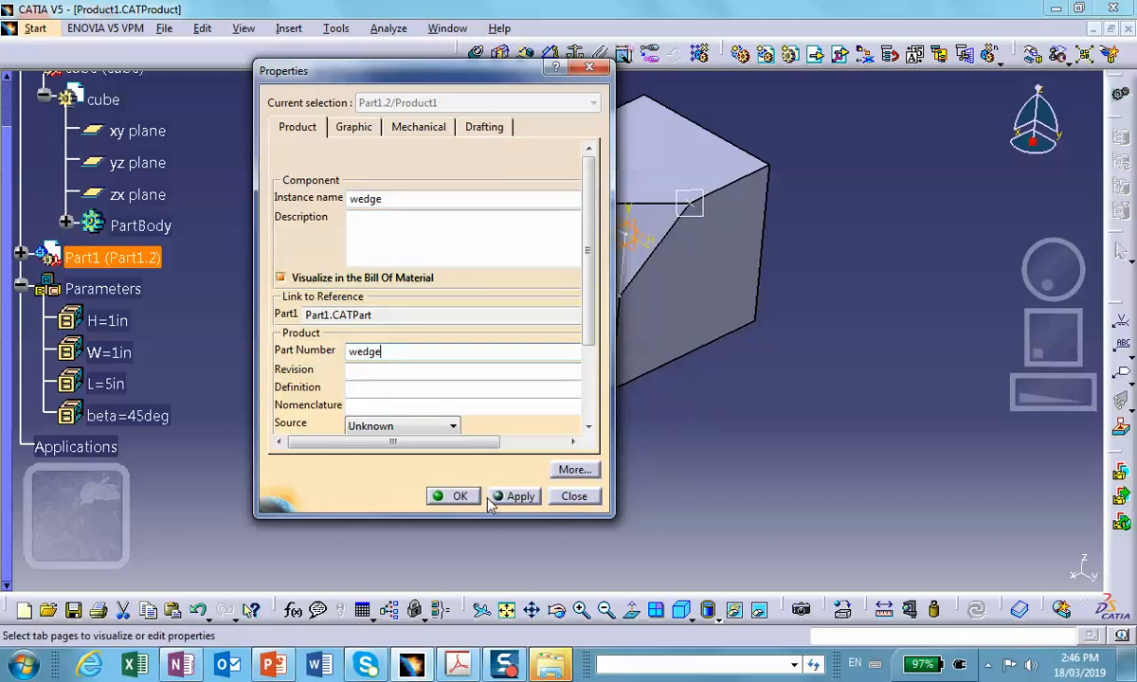
left_click(450, 496)
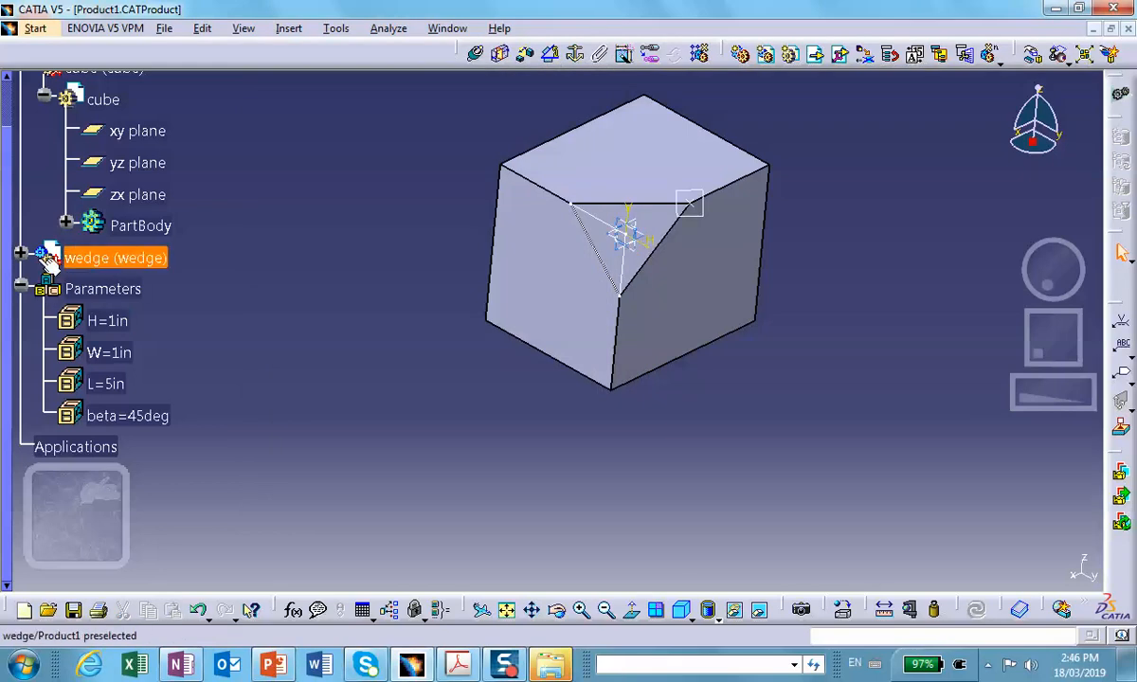
Step: Expand the wedge component in the tree and activate its part for editing in Part Design
left_click(21, 252)
double_click(112, 289)
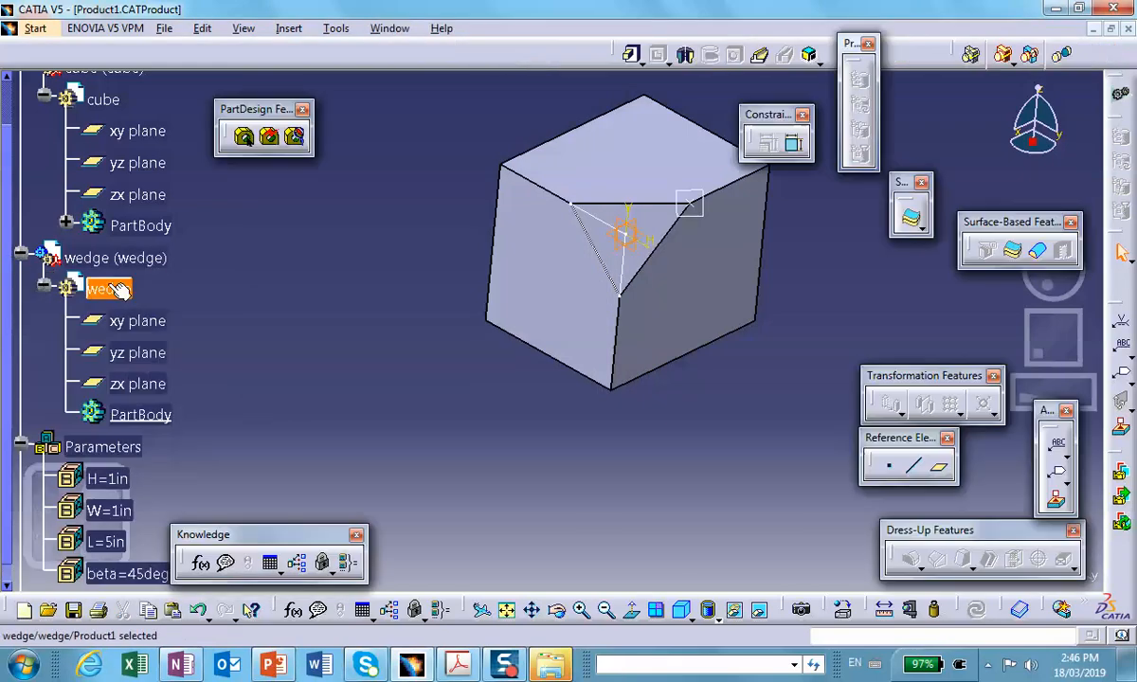
middle_click_drag(337, 354, 303, 407)
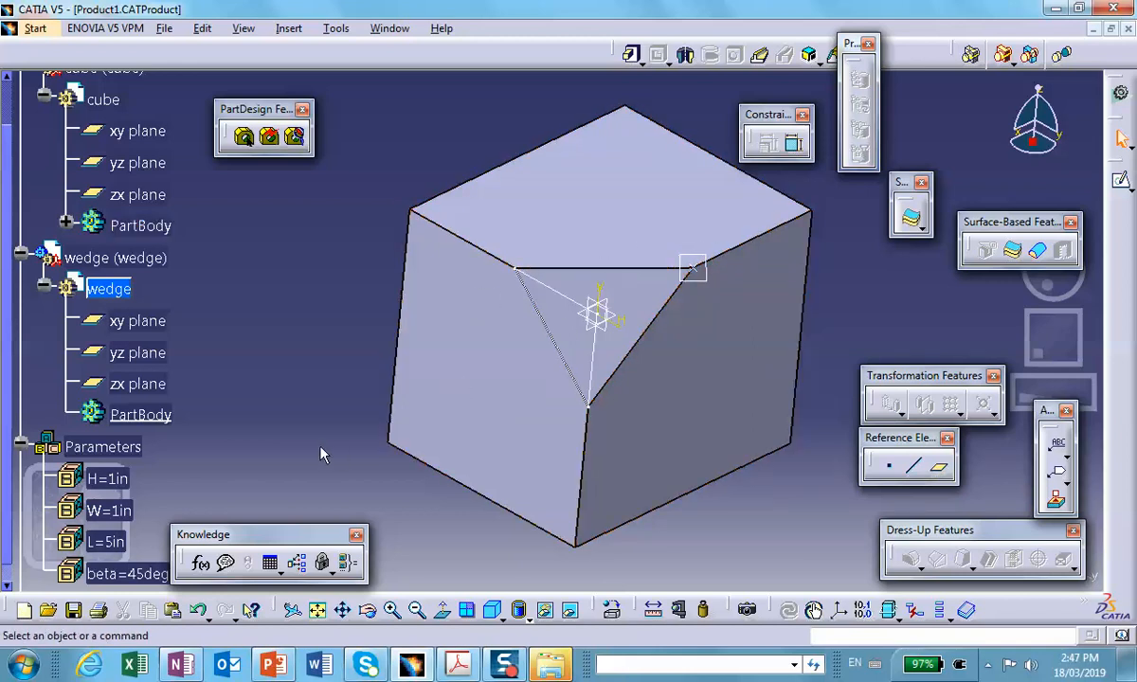
middle_click_drag(211, 407, 300, 318)
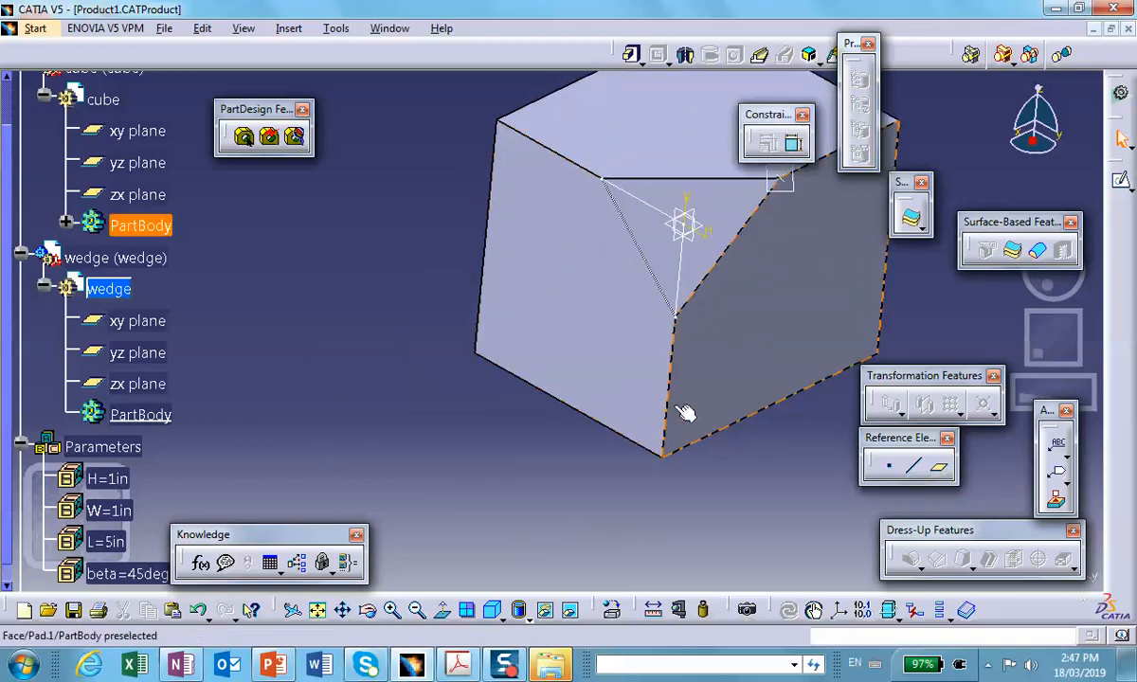
middle_click_drag(331, 284, 332, 296)
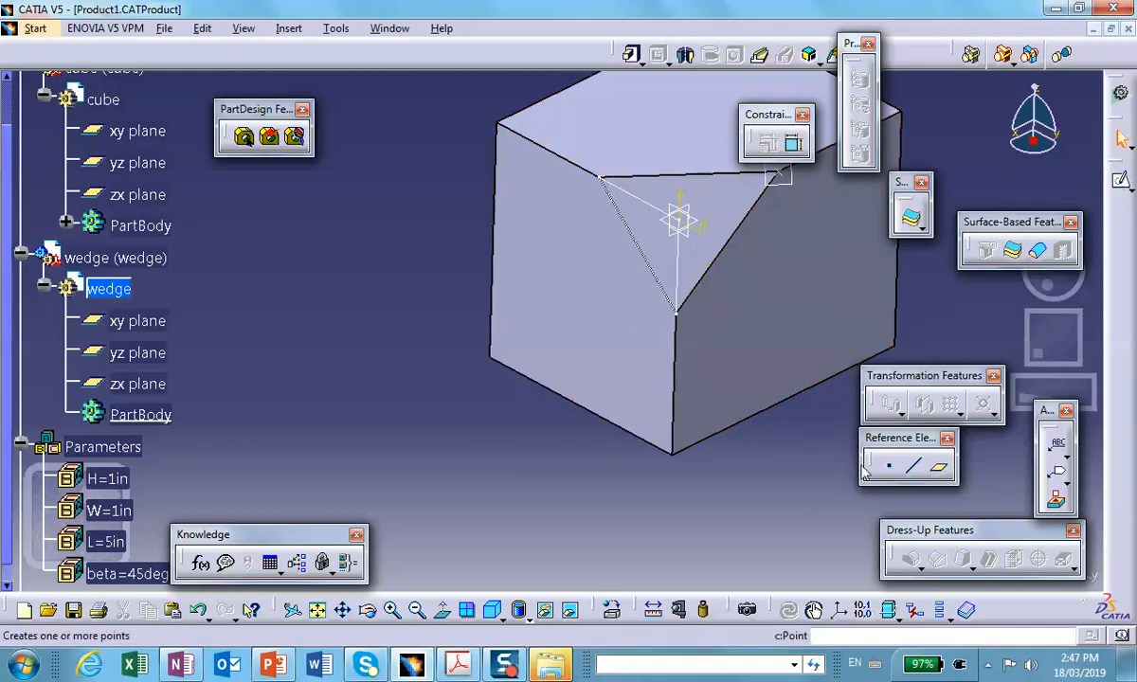
Step: Create a plane in the wedge part offset 5.787 in outward from the cube face carrying the triangle sketch
left_click(938, 472)
left_click(579, 365)
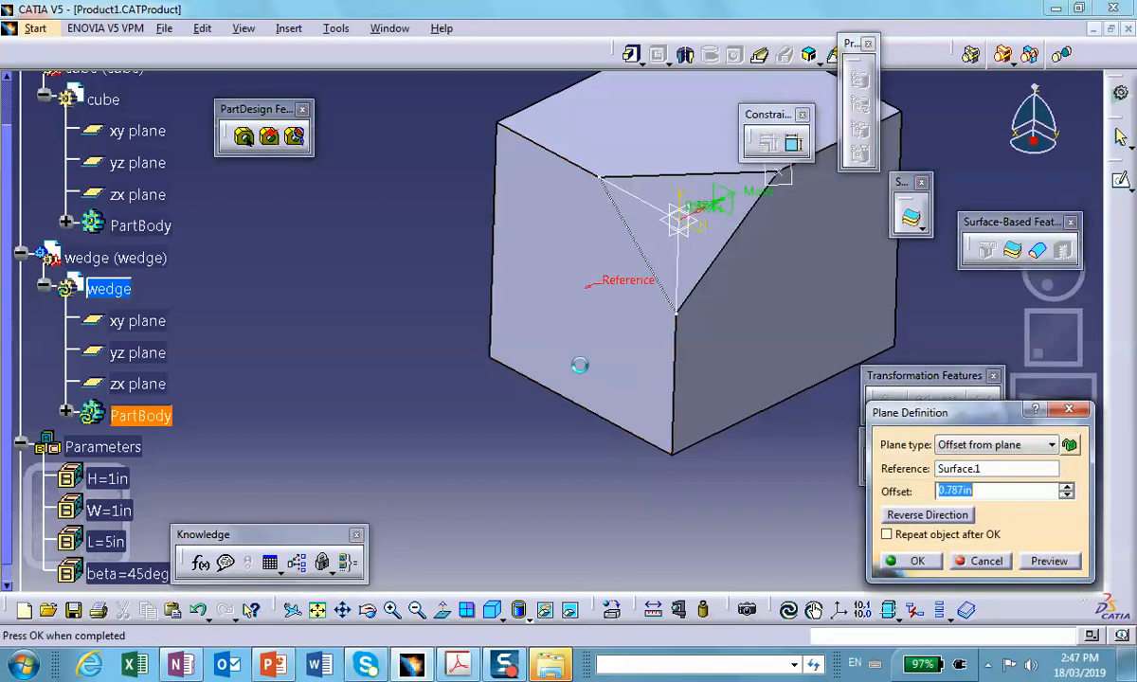
left_click(923, 515)
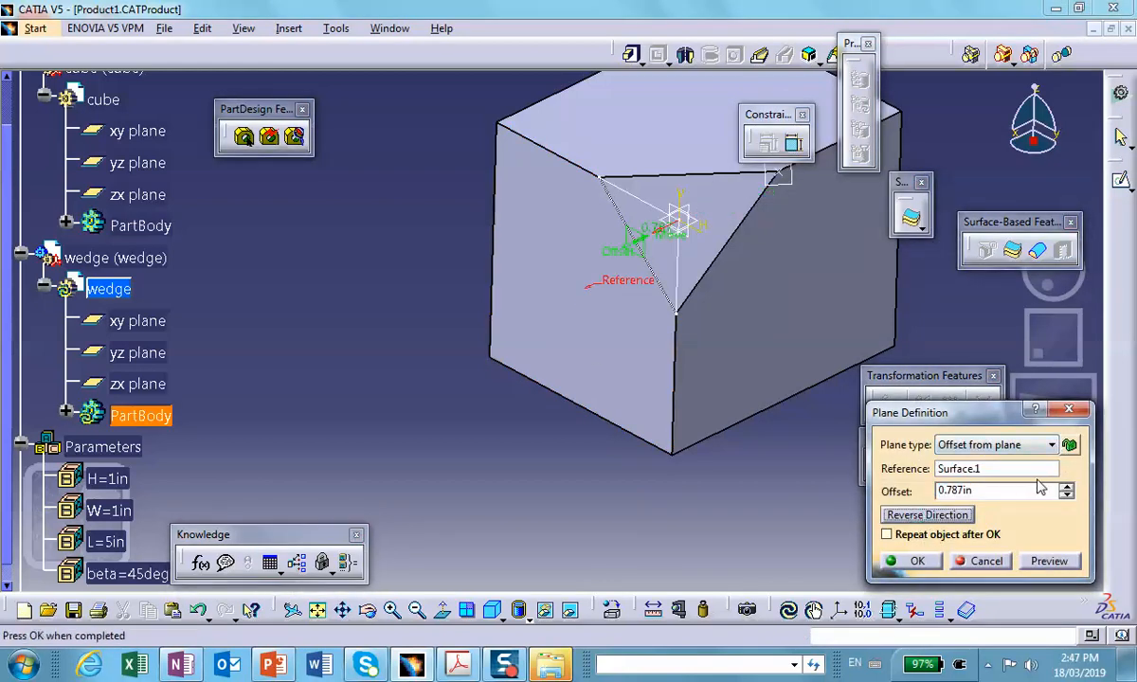
left_click(1065, 492)
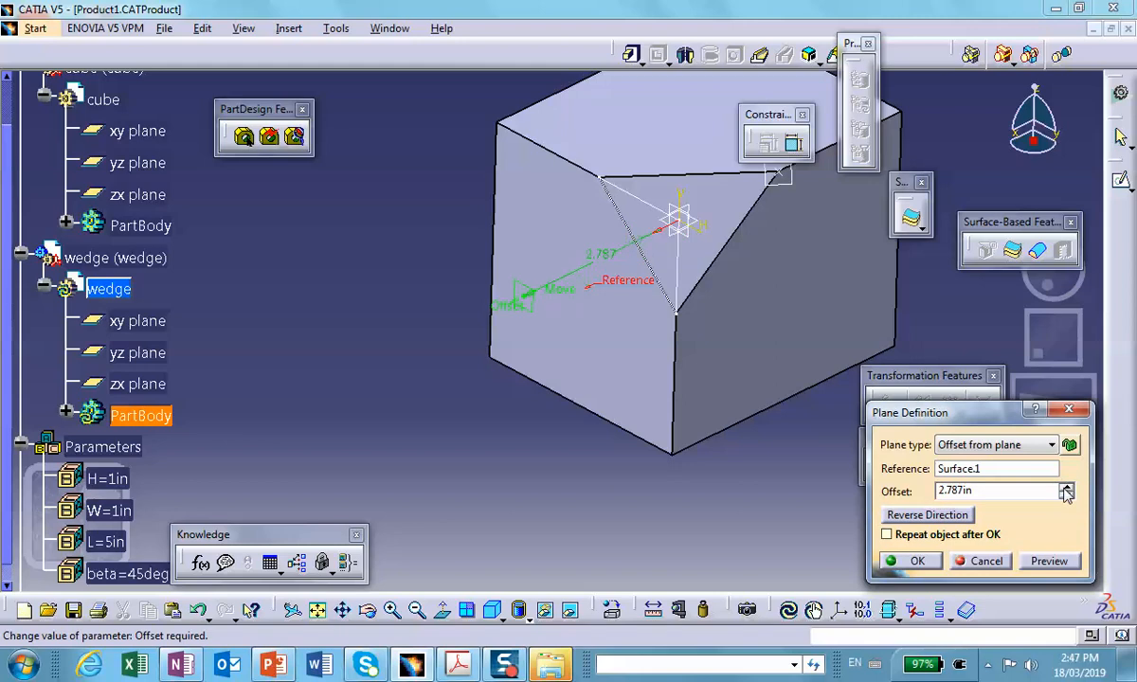
left_click(1066, 492)
left_click(1065, 492)
left_click(1066, 491)
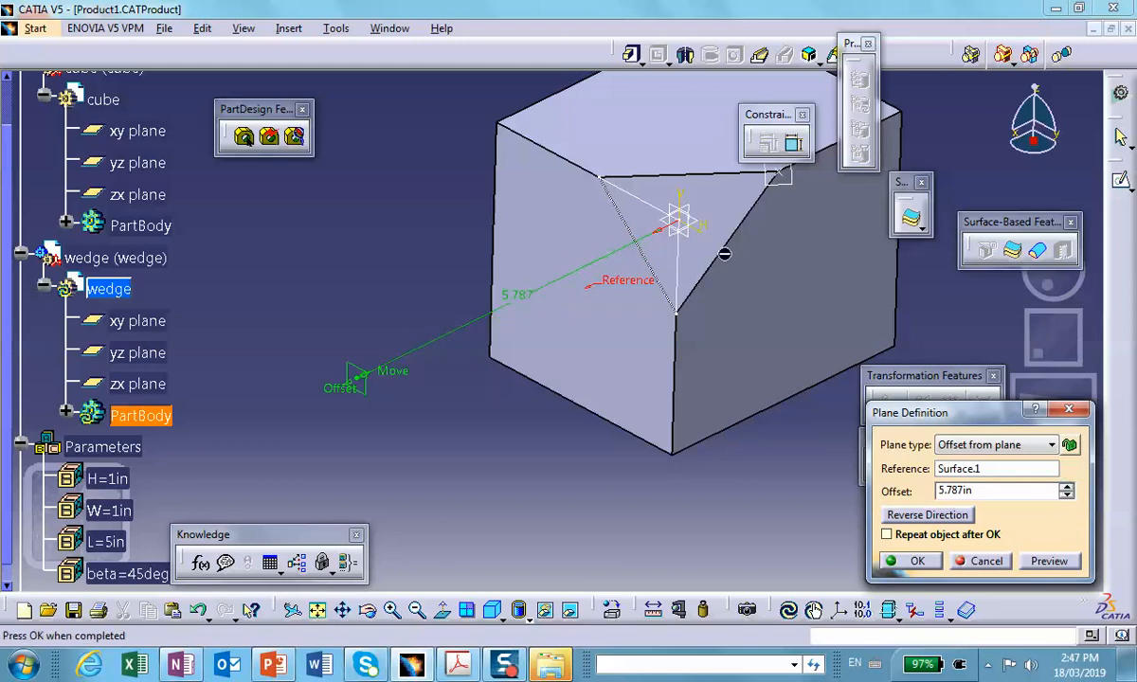
left_click(931, 565)
Step: Start a sketch on the wedge's offset plane and show it face-on with the cube in view
middle_click_drag(476, 528, 507, 488)
left_click(401, 359)
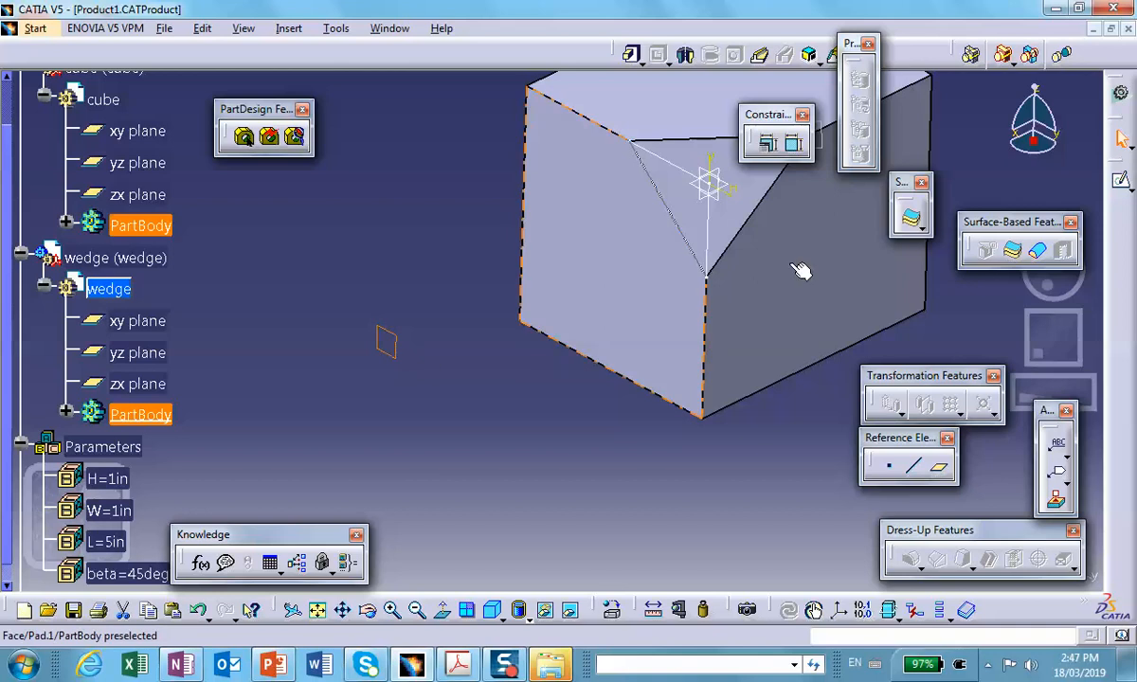
left_click(1119, 180)
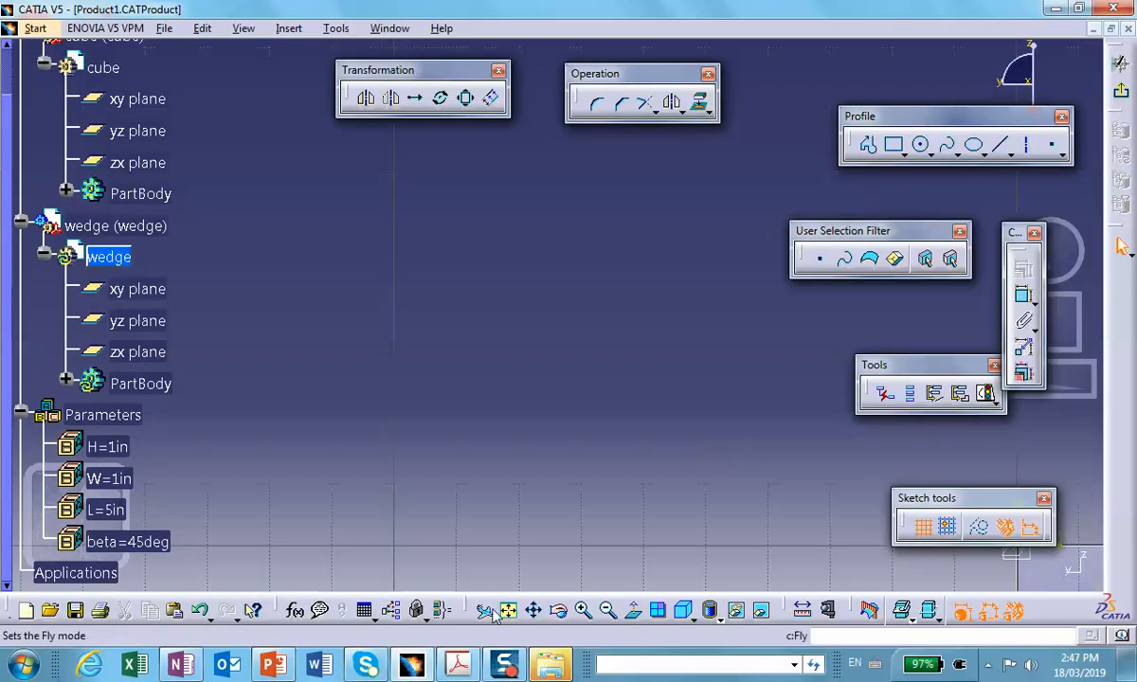
left_click(509, 609)
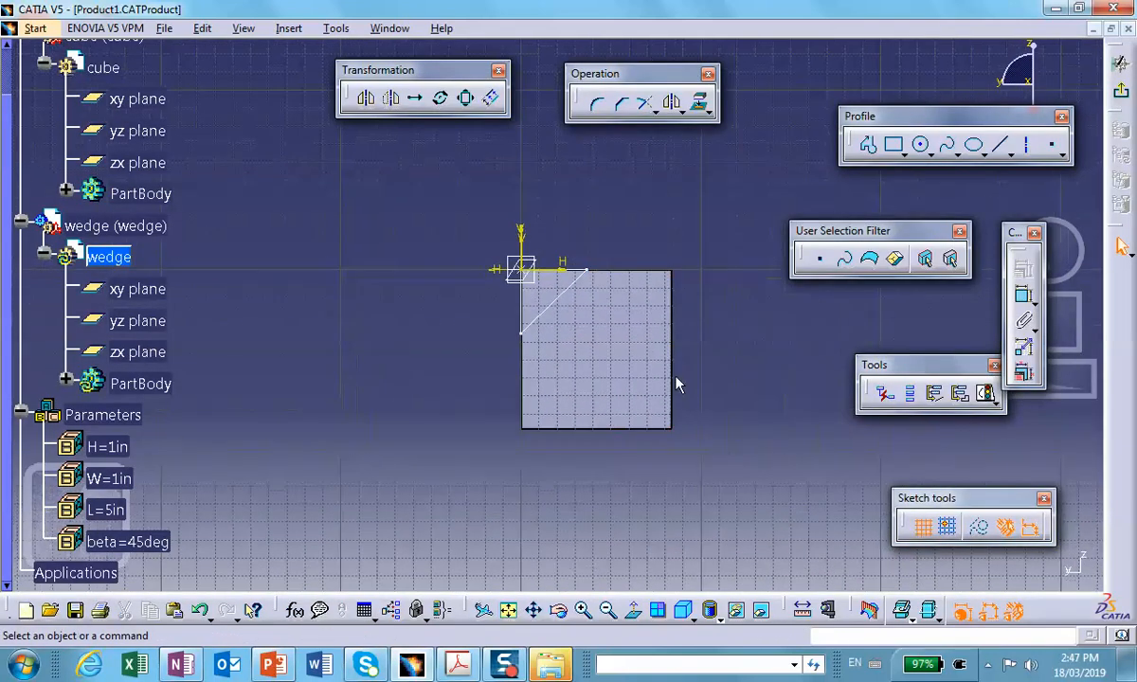
left_click(633, 609)
mouse_move(659, 439)
middle_mouse_down()
mouse_move(600, 496)
mouse_move(626, 389)
mouse_move(553, 454)
mouse_move(553, 330)
middle_mouse_up()
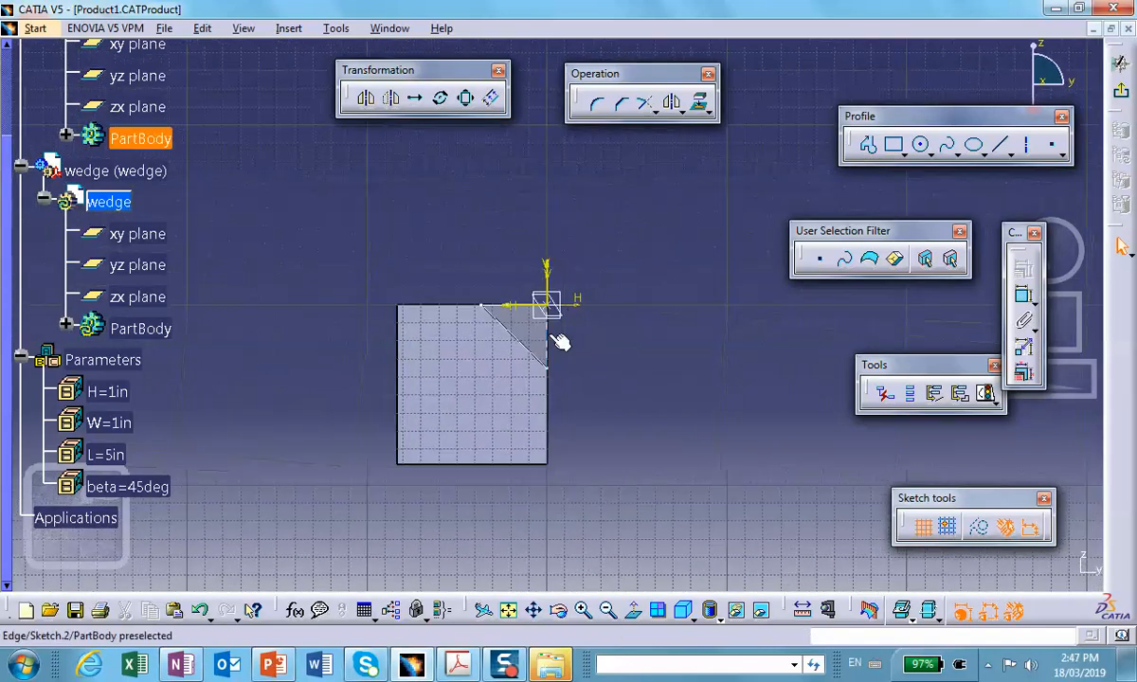
Step: Hide the cube's body while keeping the wedge sketch open and facing the sketch plane
right_click(461, 375)
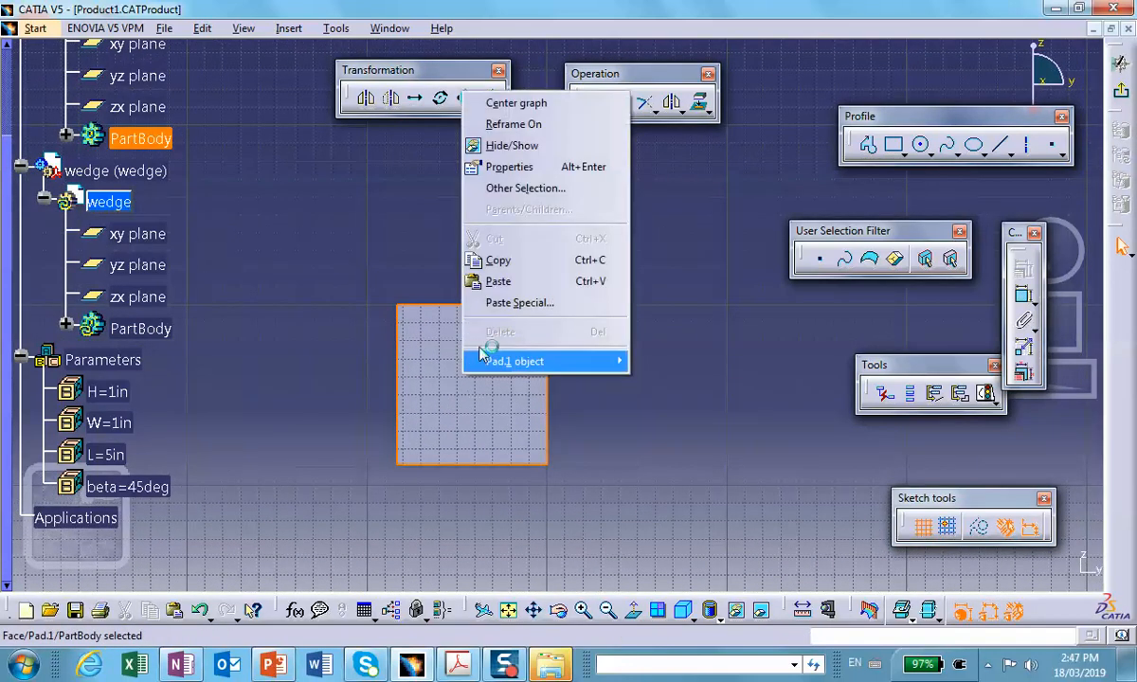
left_click(532, 150)
middle_click_drag(660, 279, 663, 284)
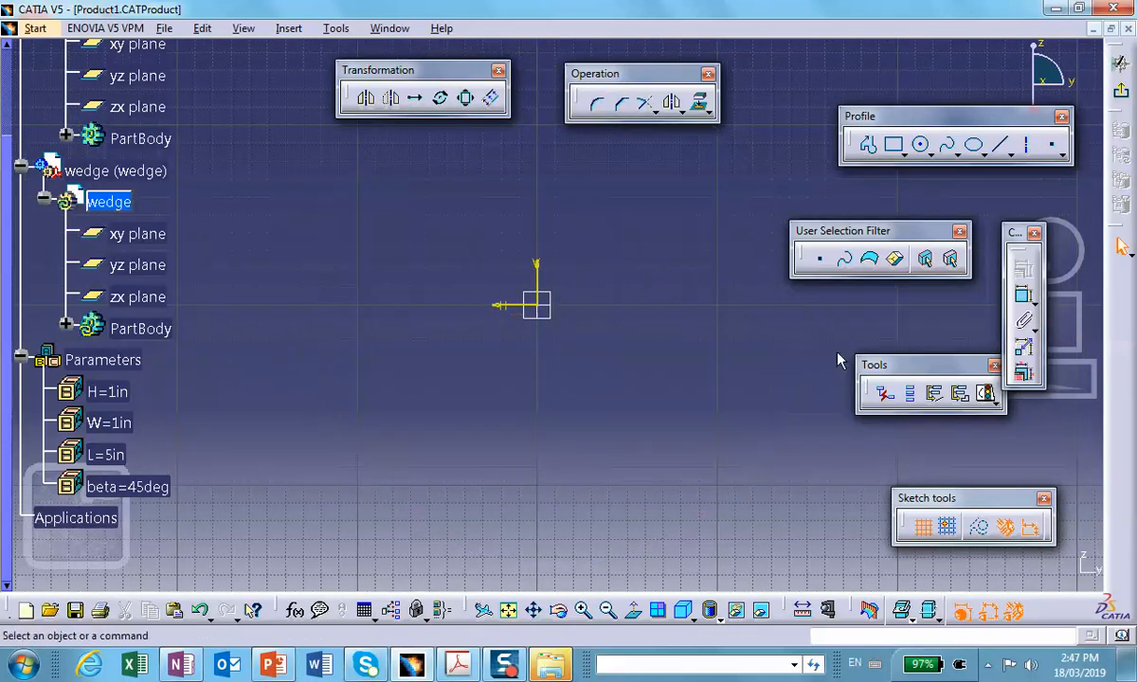
left_click(633, 610)
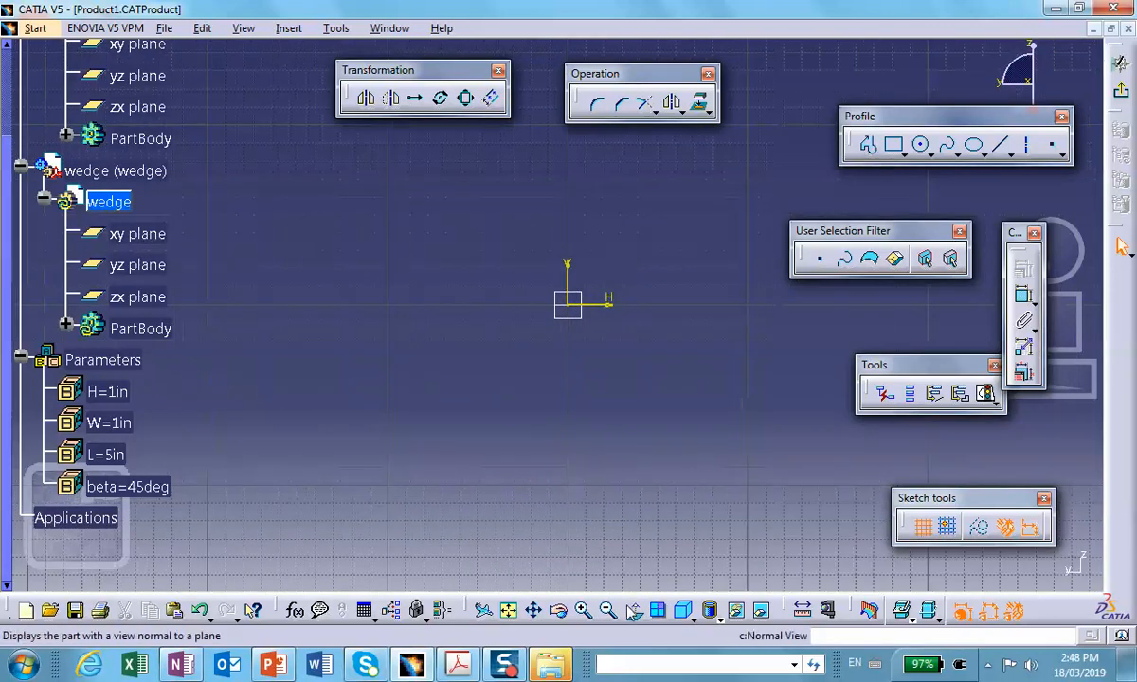
left_click(633, 610)
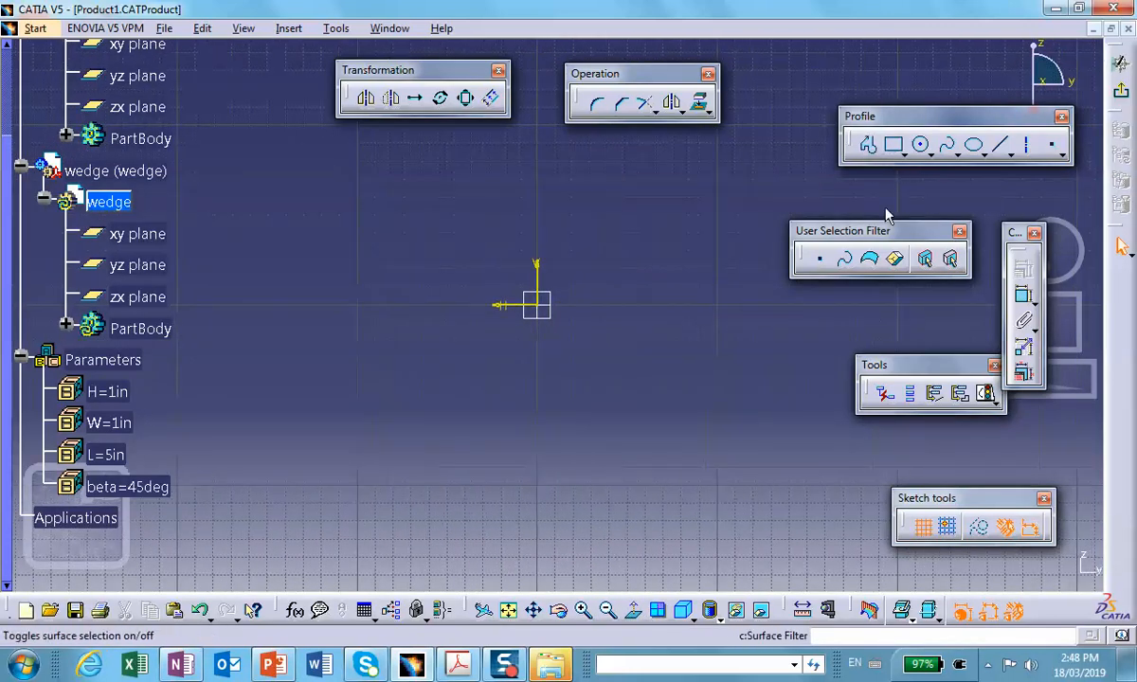
Step: Sketch a closed right triangle with its right angle at the origin, horizontal leg about 2.99 in and vertical leg about 3.64 in downward
left_click(867, 145)
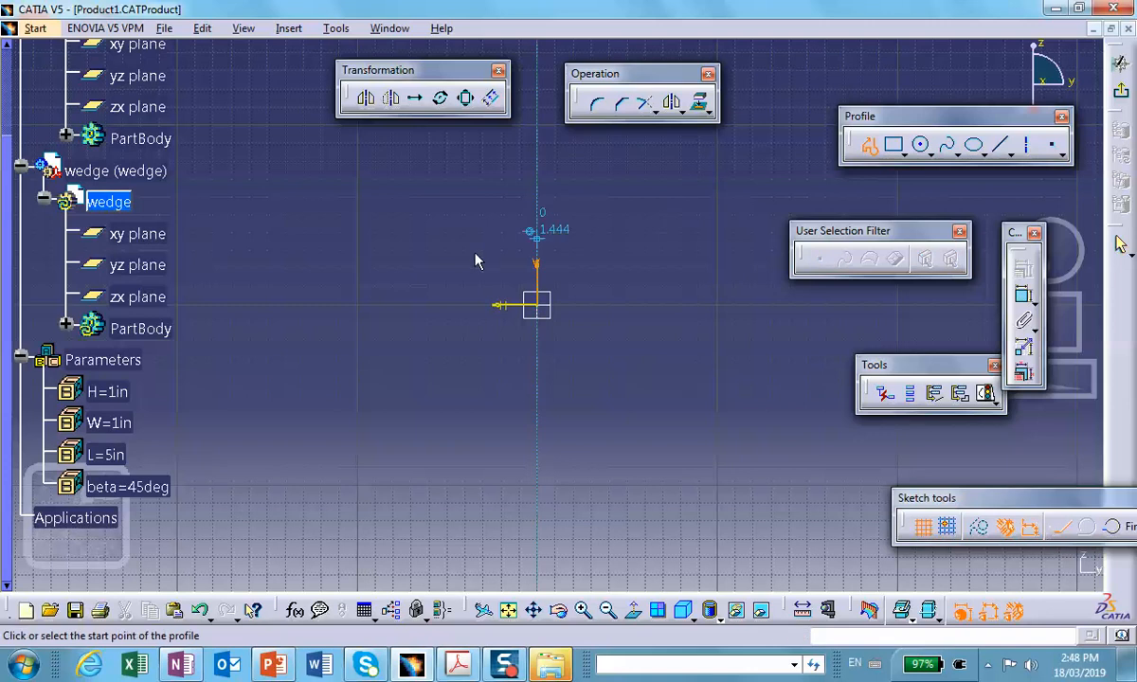
left_click(402, 304)
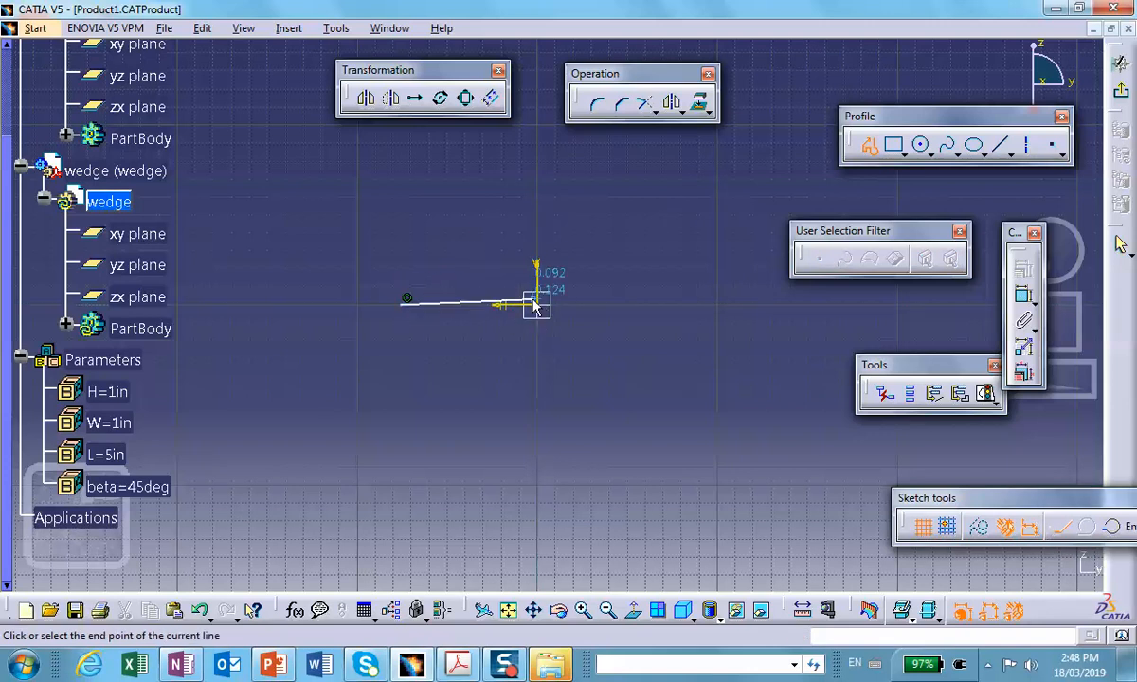
left_click(536, 304)
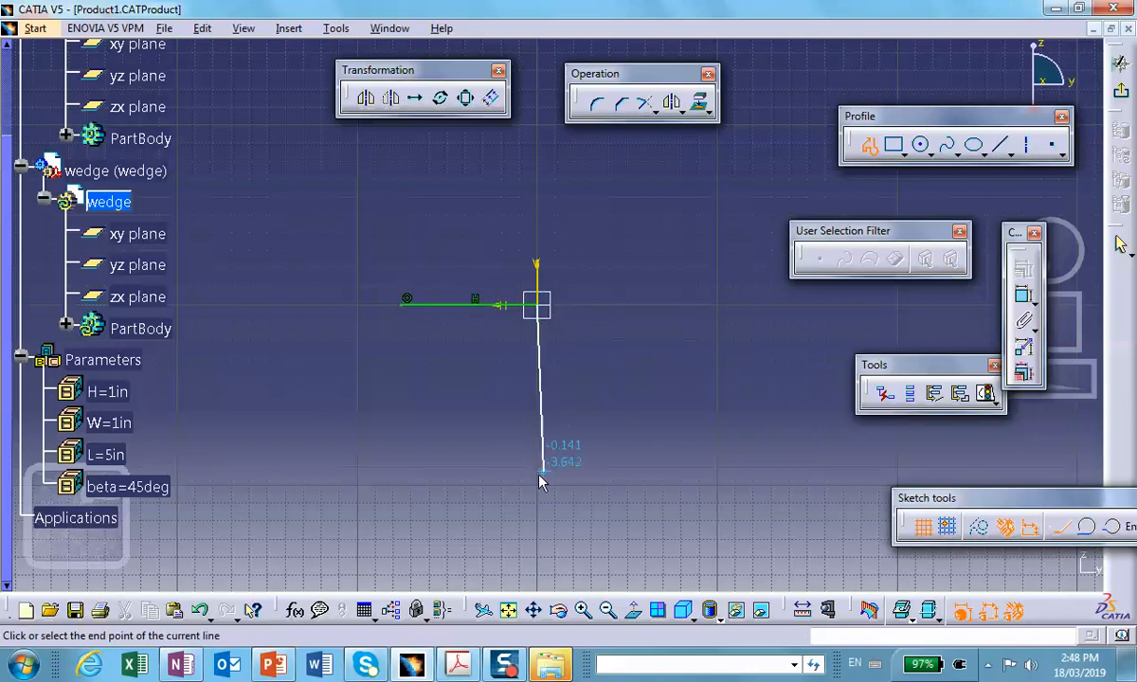
left_click(536, 471)
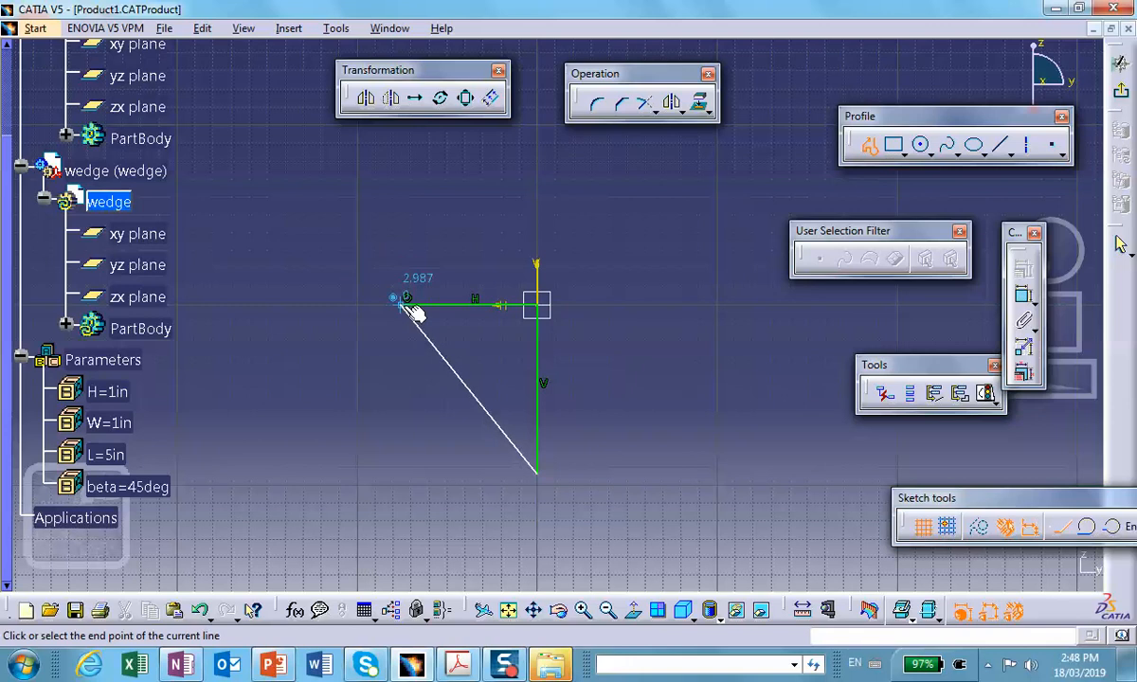
double_click(405, 300)
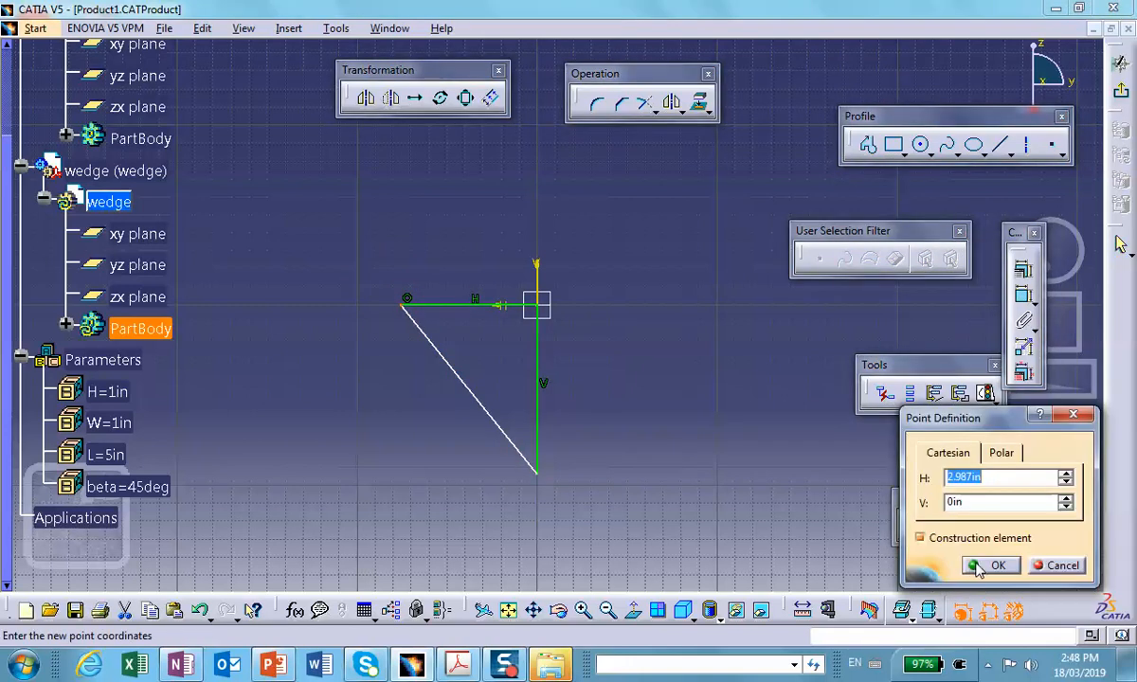
left_click(975, 566)
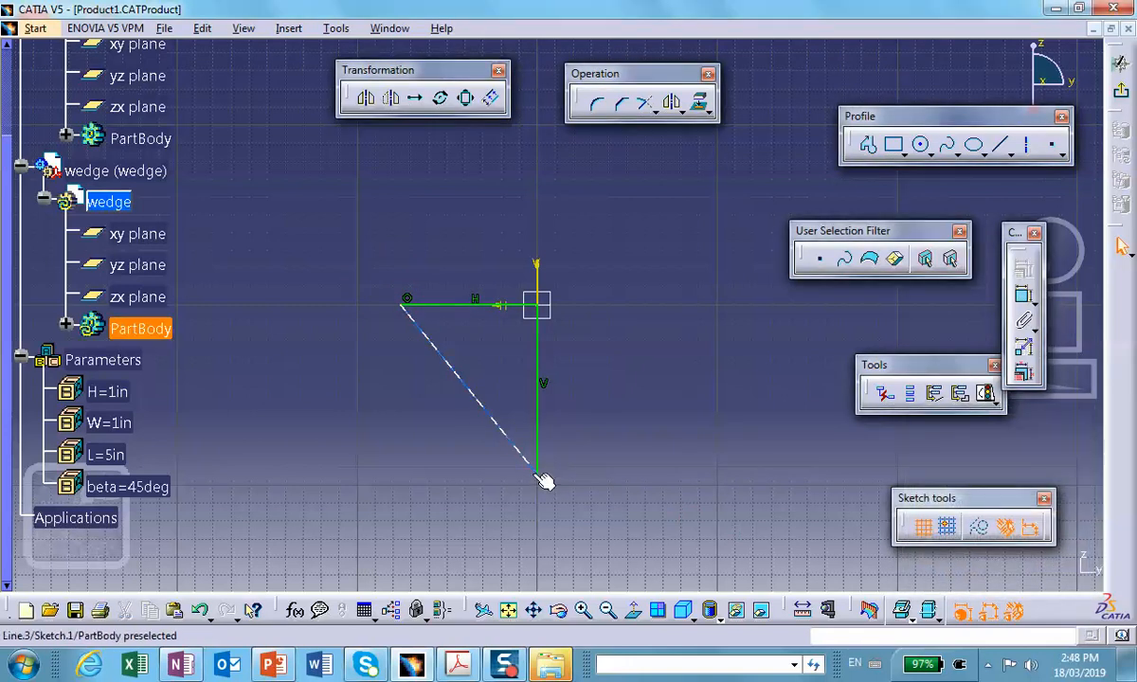
Step: Shrink the triangle by moving its two outer vertices toward the origin, leaving the vertical leg about 1.76 in long
left_click_drag(542, 473, 538, 410)
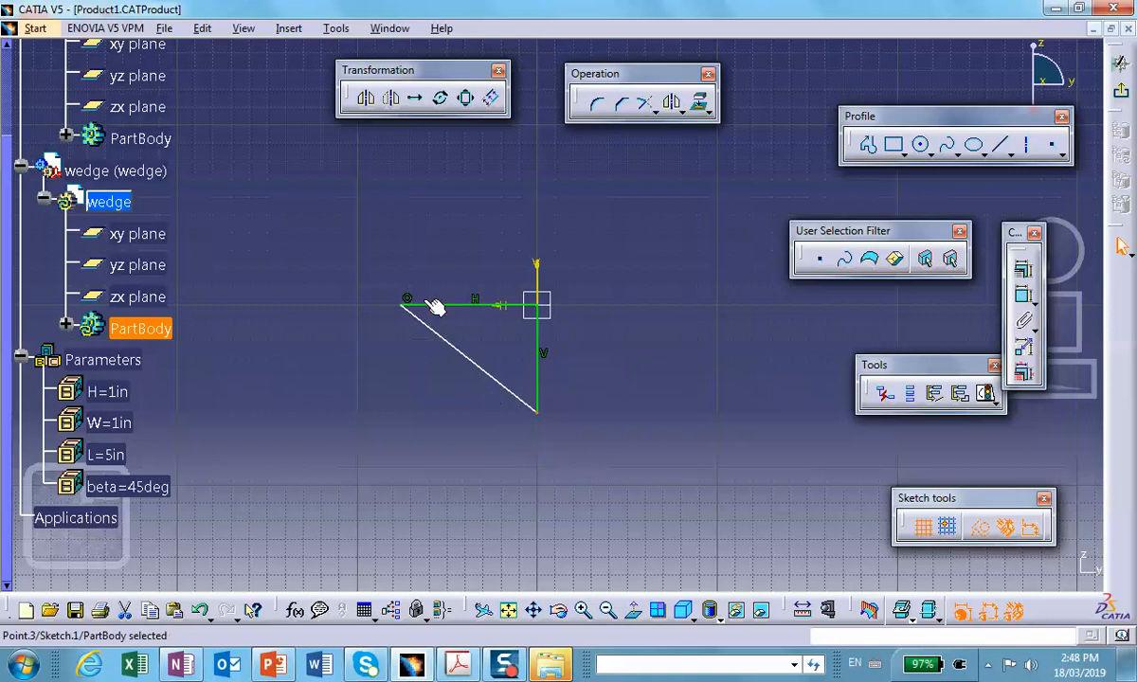
left_click_drag(409, 304, 451, 303)
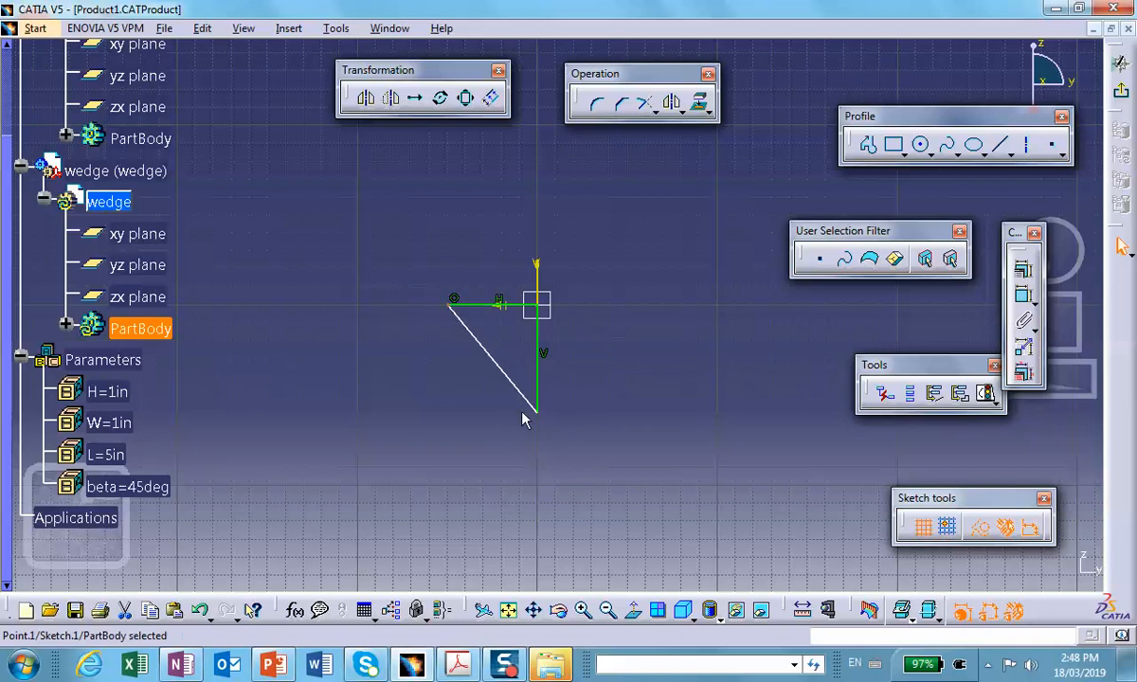
left_click_drag(538, 413, 540, 388)
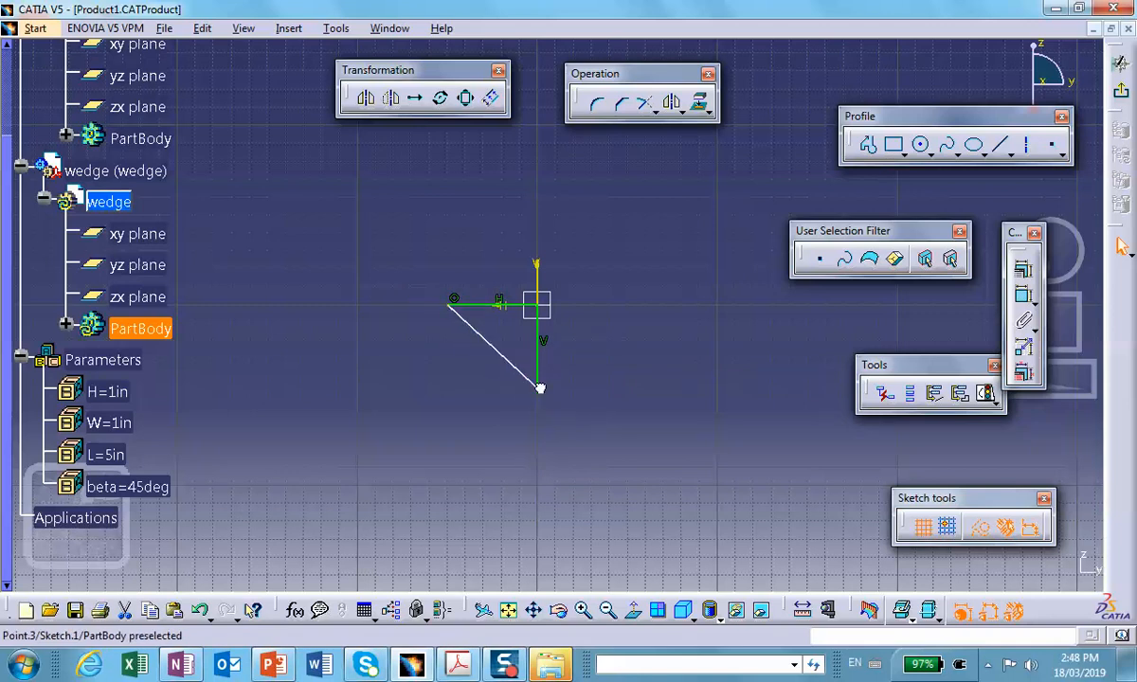
left_click(616, 416)
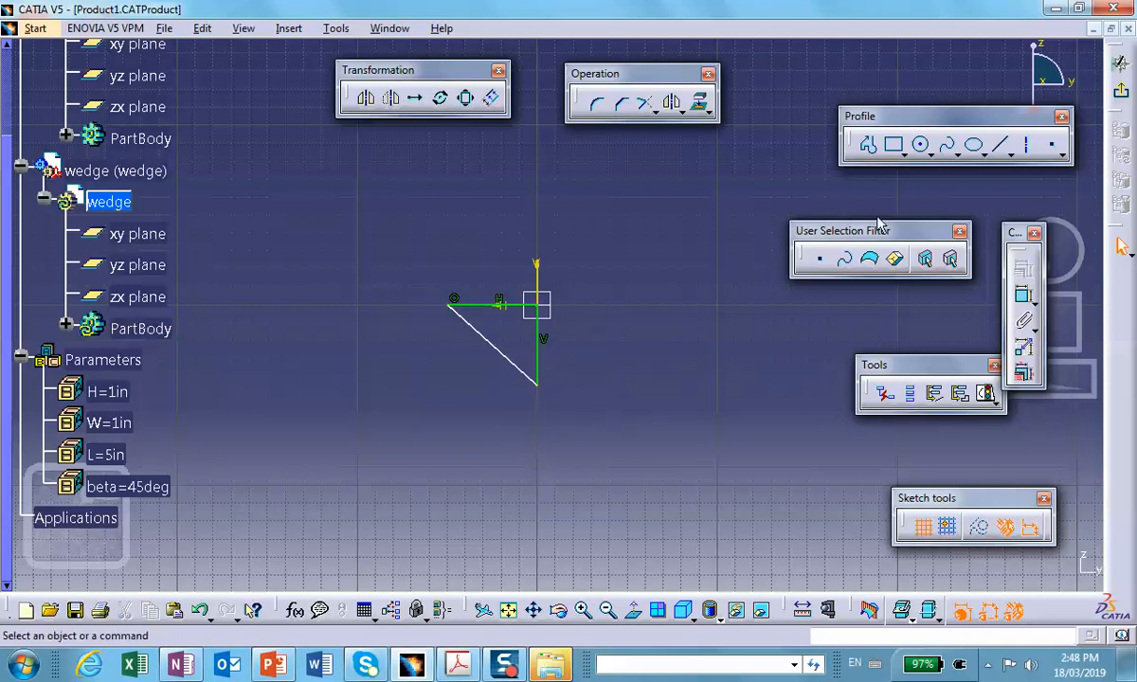
Step: Dimension the triangle's vertical leg and the angle between that leg and the hypotenuse, and exit the sketch
left_click(1019, 302)
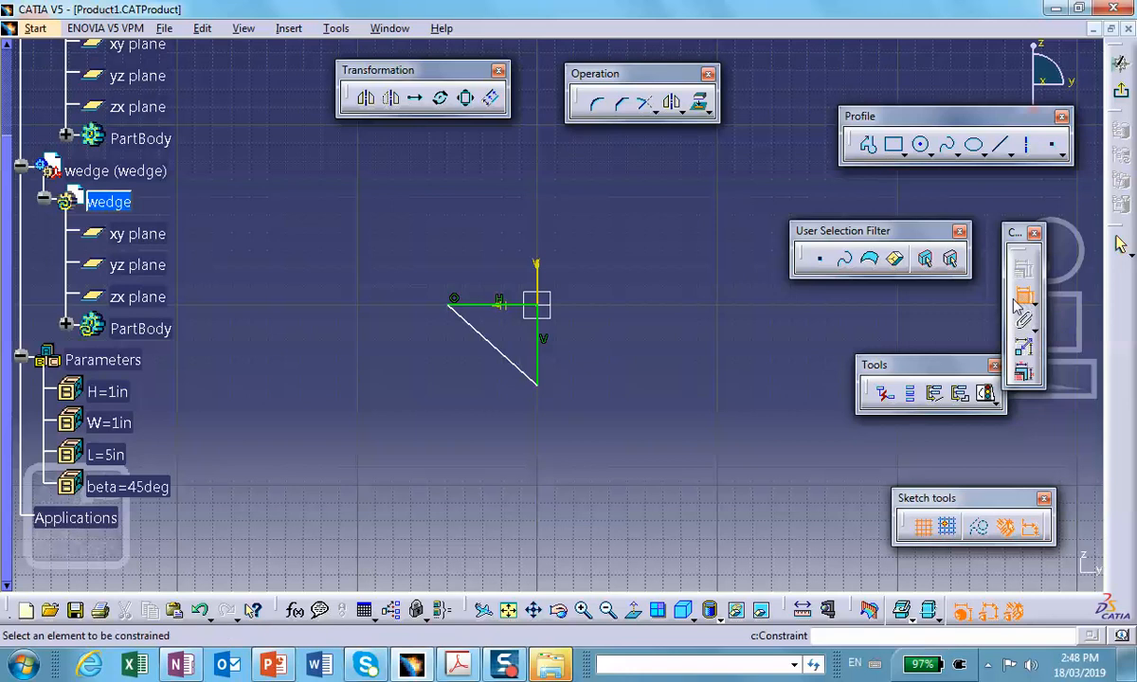
left_click(544, 327)
left_click(631, 333)
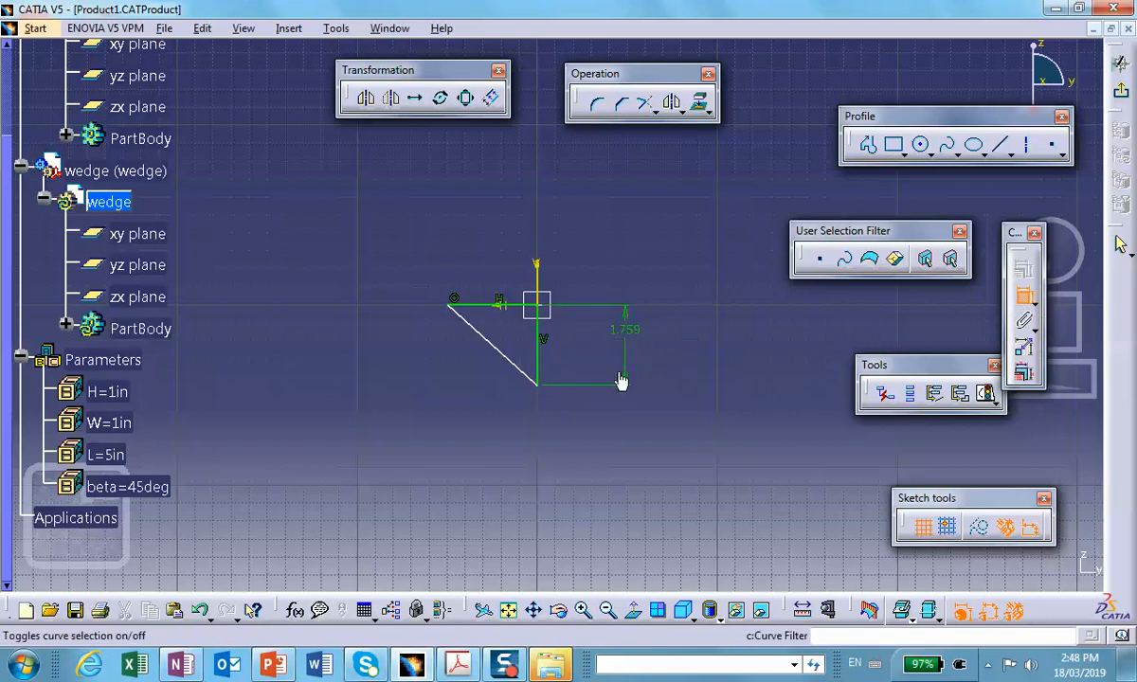
left_click(539, 358)
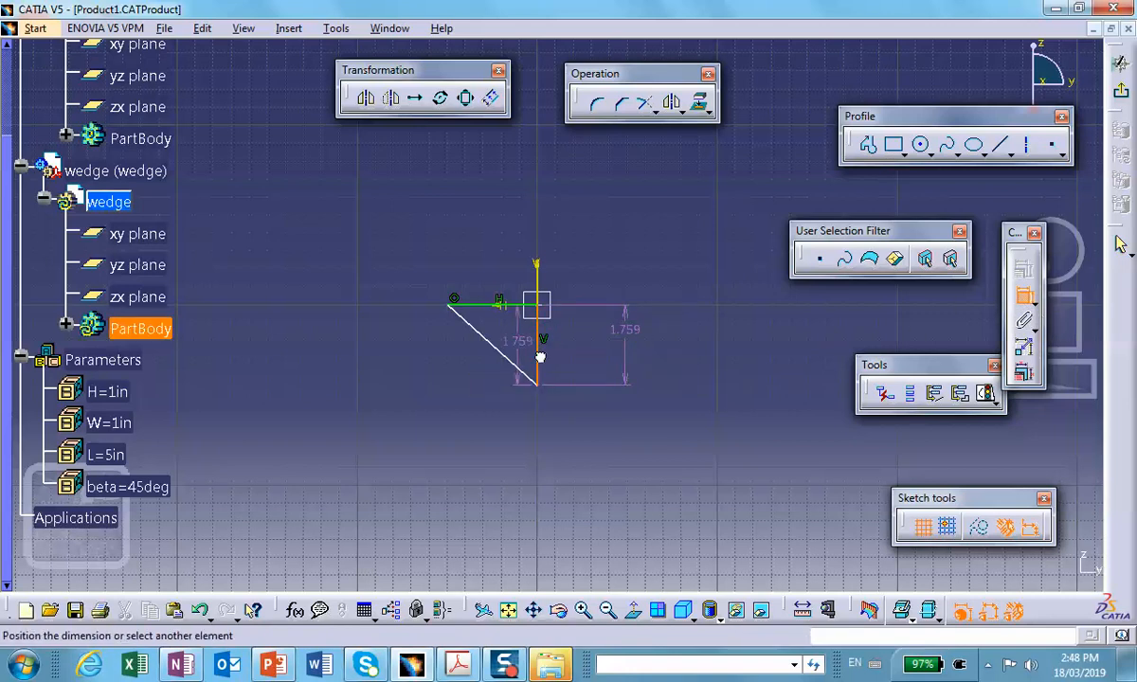
left_click(523, 372)
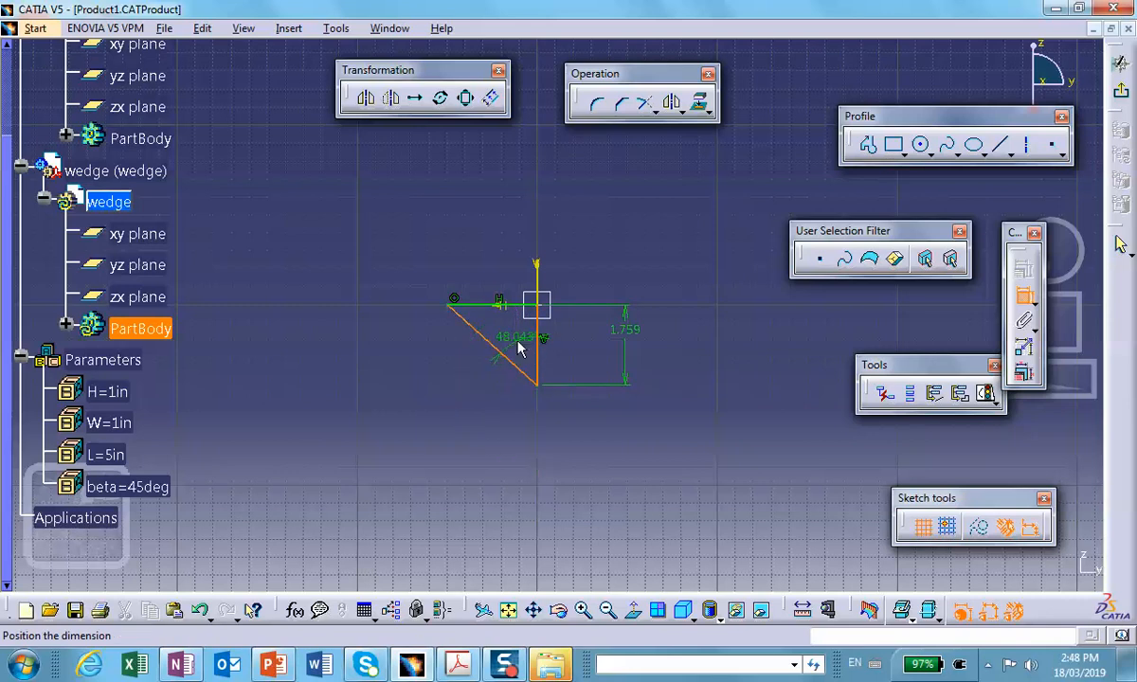
left_click(518, 342)
left_click(1121, 91)
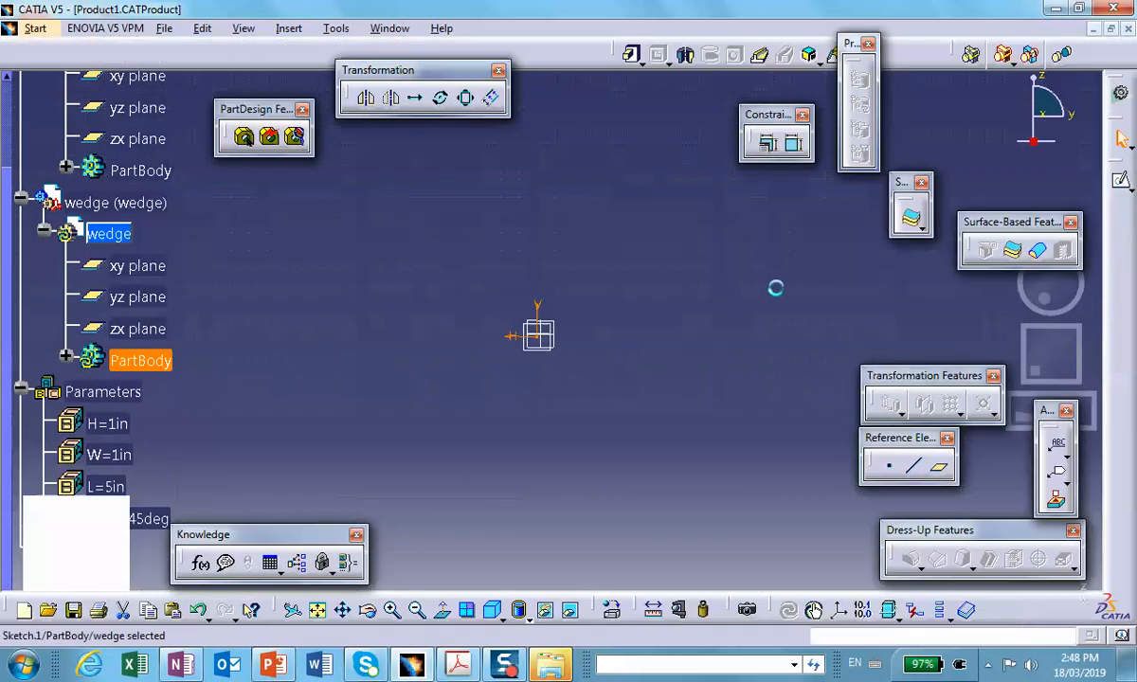
Step: Bring the cube's hidden body back into the visible space beside the wedge sketch
mouse_move(667, 334)
middle_mouse_down()
mouse_move(670, 321)
mouse_move(574, 412)
middle_mouse_up()
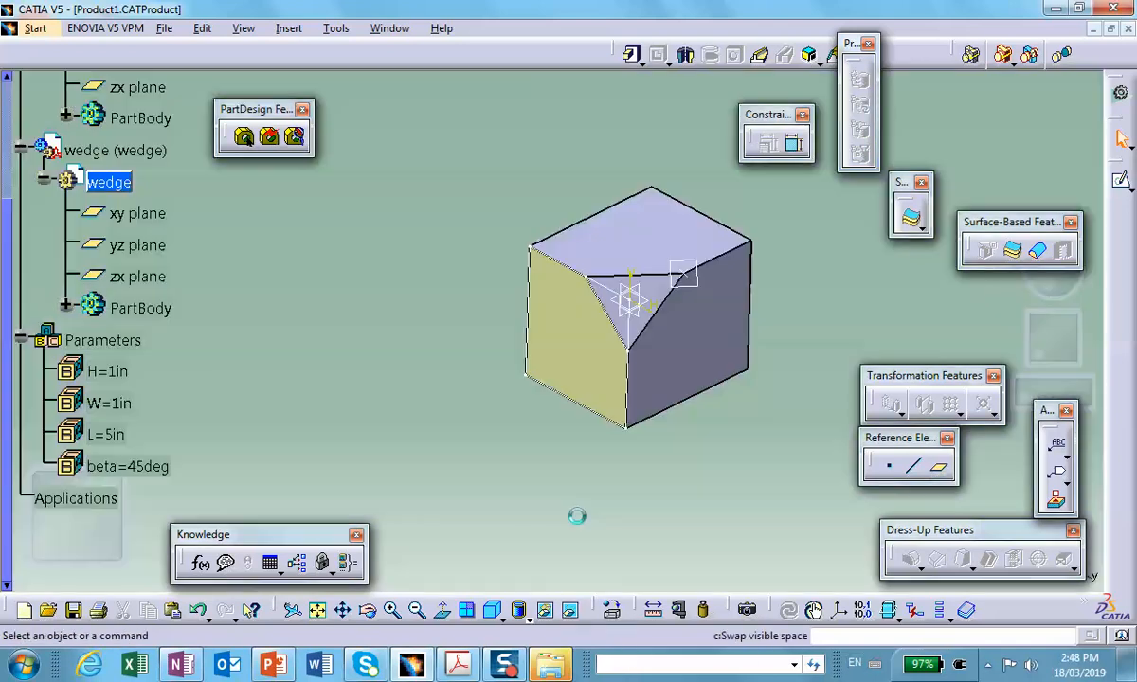
left_click(569, 610)
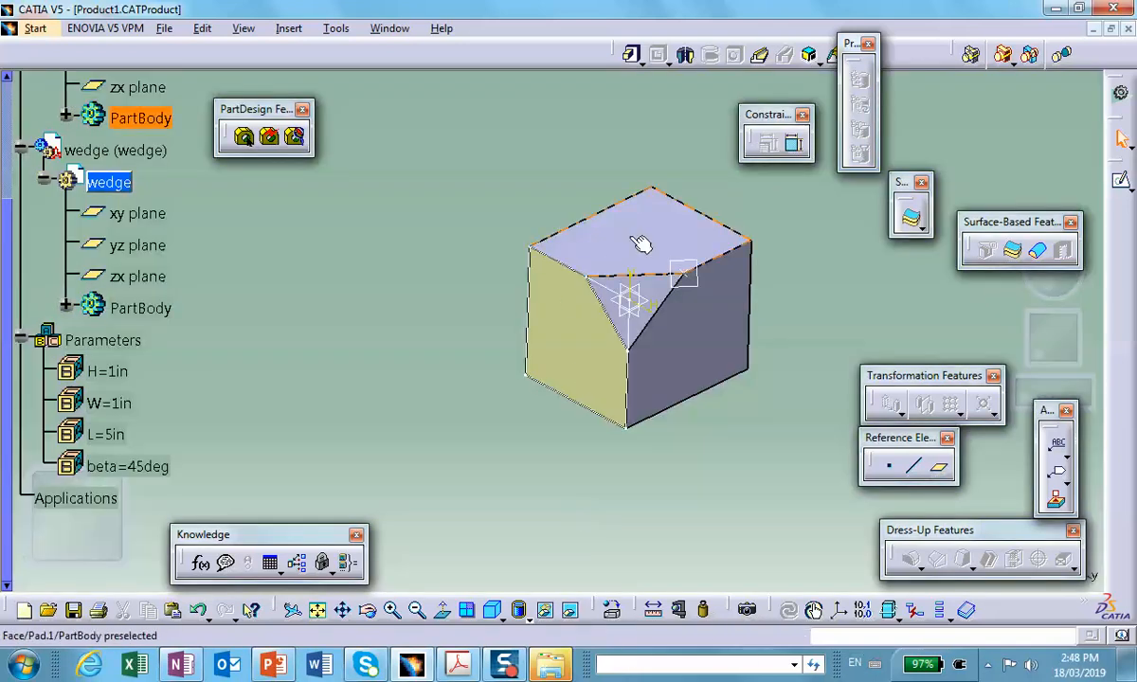
right_click(629, 237)
left_click(664, 292)
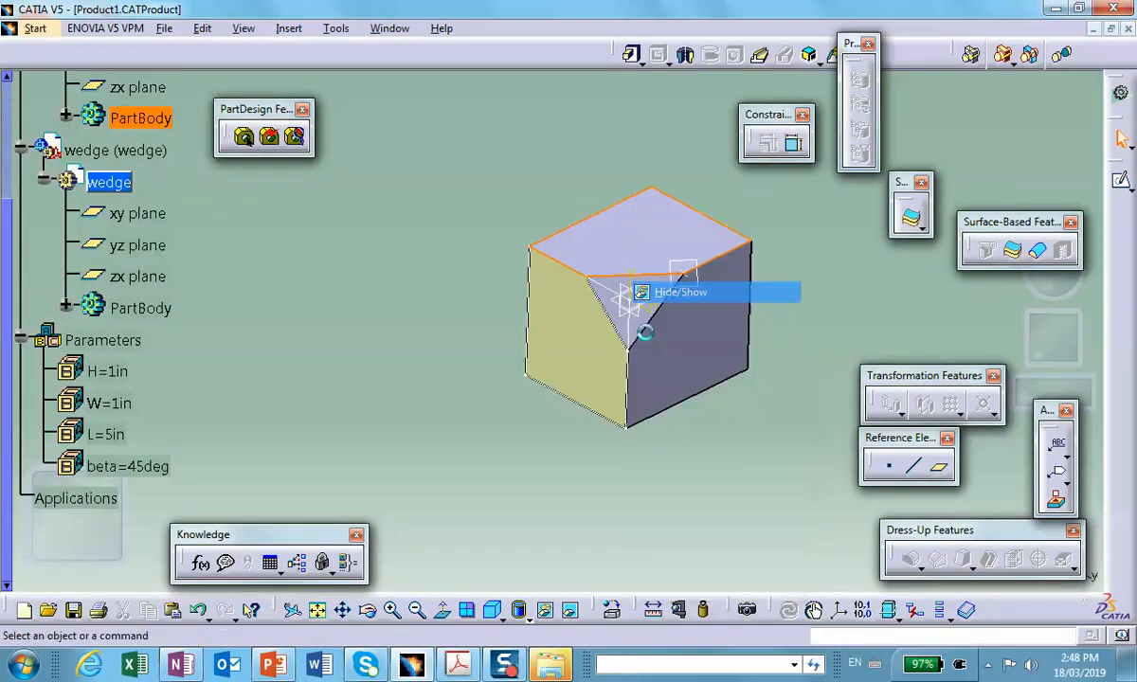
left_click(570, 608)
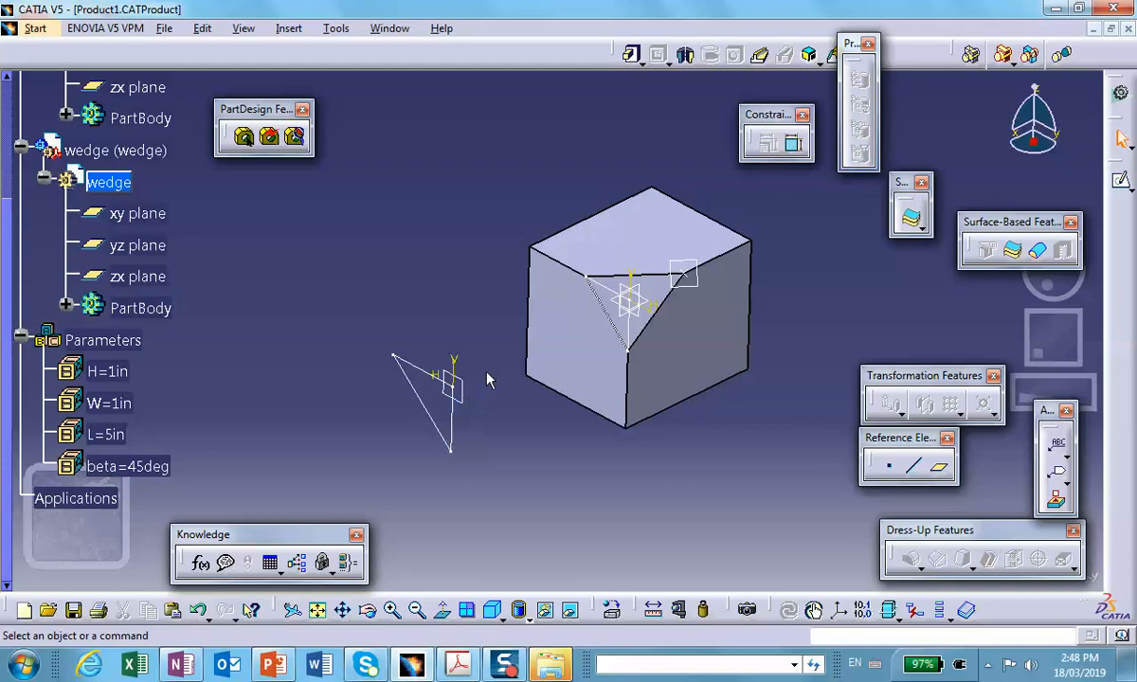
Step: Pad the wedge's triangle sketch 2.787 in toward the cube
mouse_move(626, 391)
middle_mouse_down("ctrl")
mouse_move(617, 369)
mouse_move(595, 363)
middle_mouse_up("ctrl")
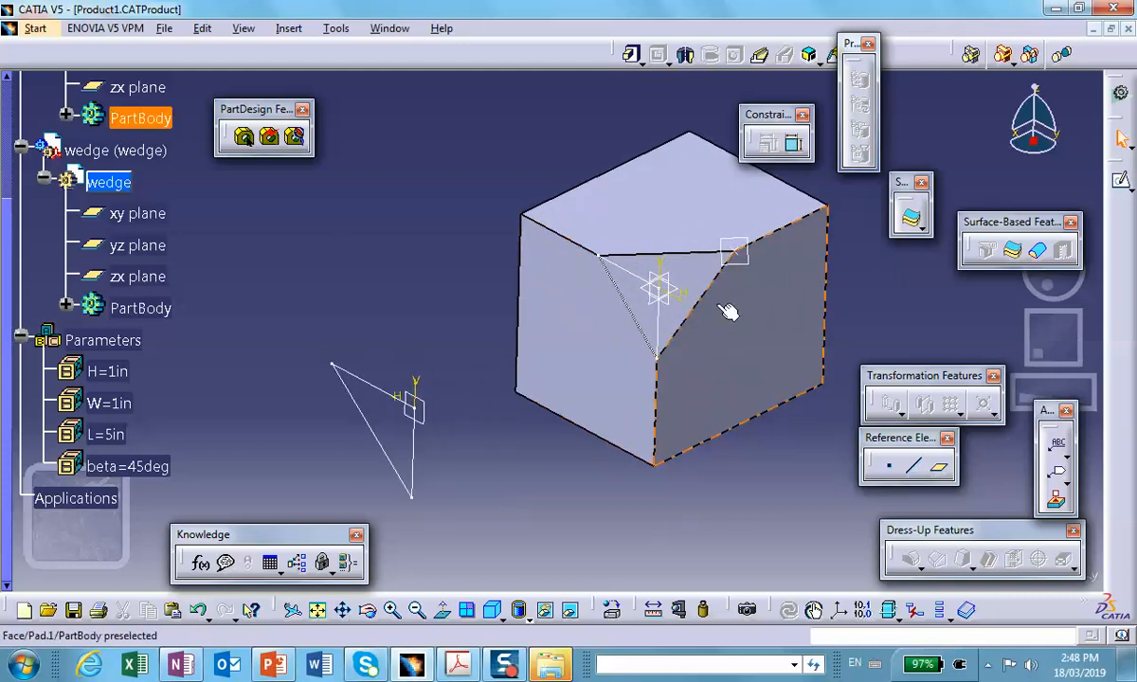
left_click(631, 56)
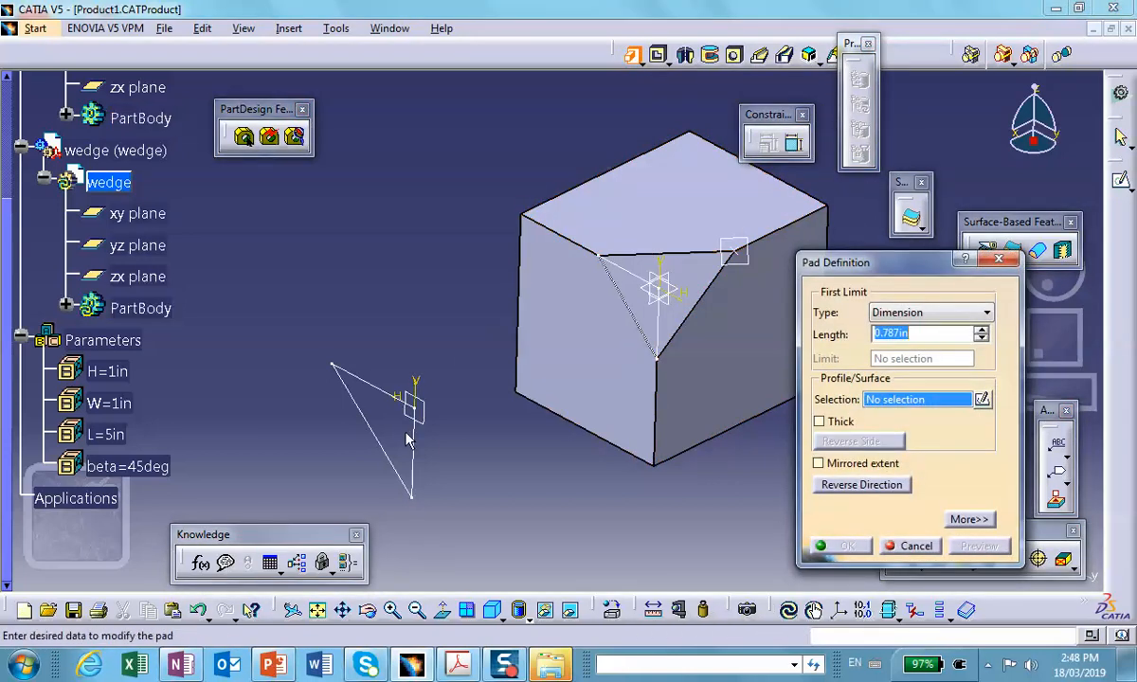
left_click(416, 443)
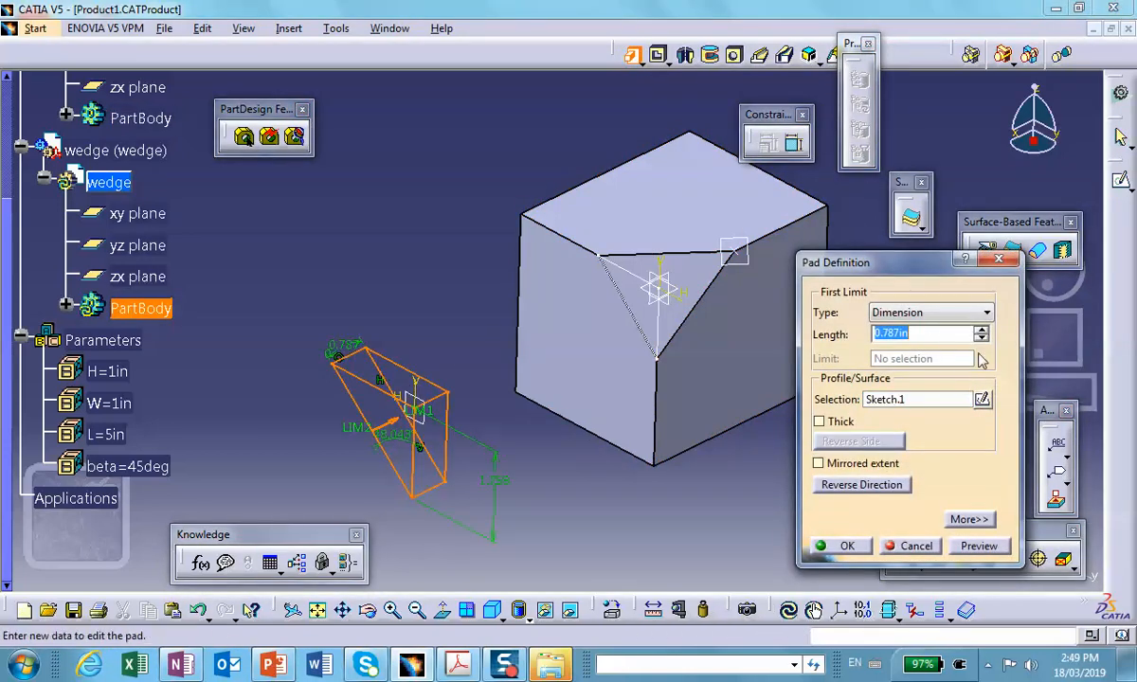
left_click(981, 330)
left_click(980, 329)
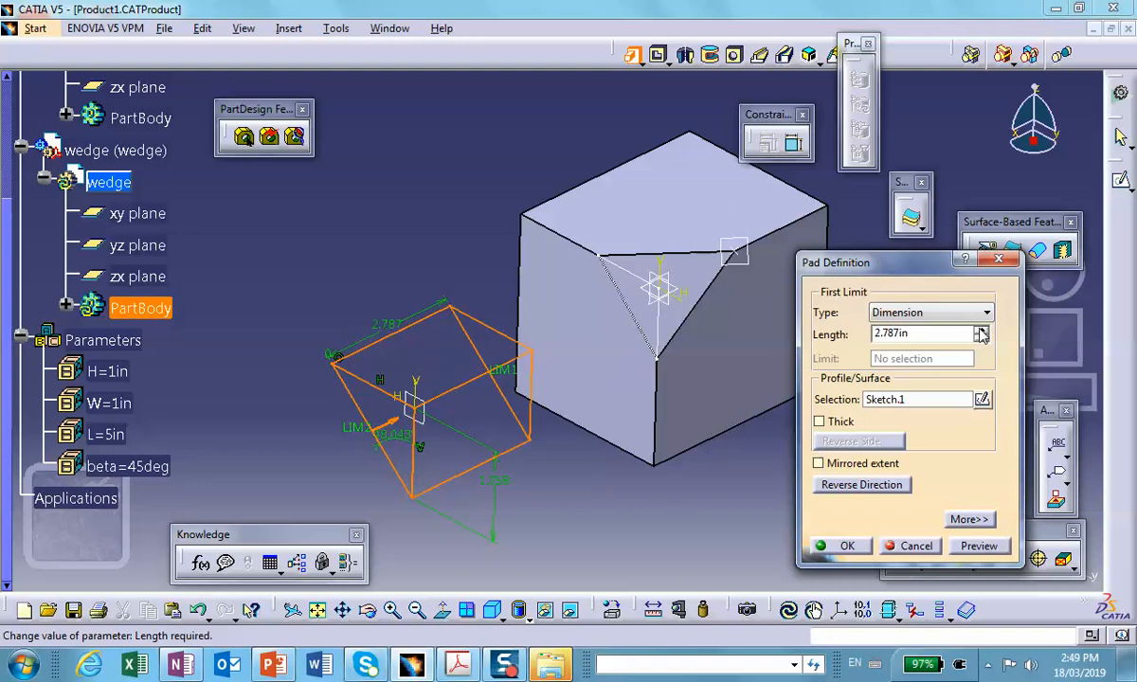
left_click(845, 546)
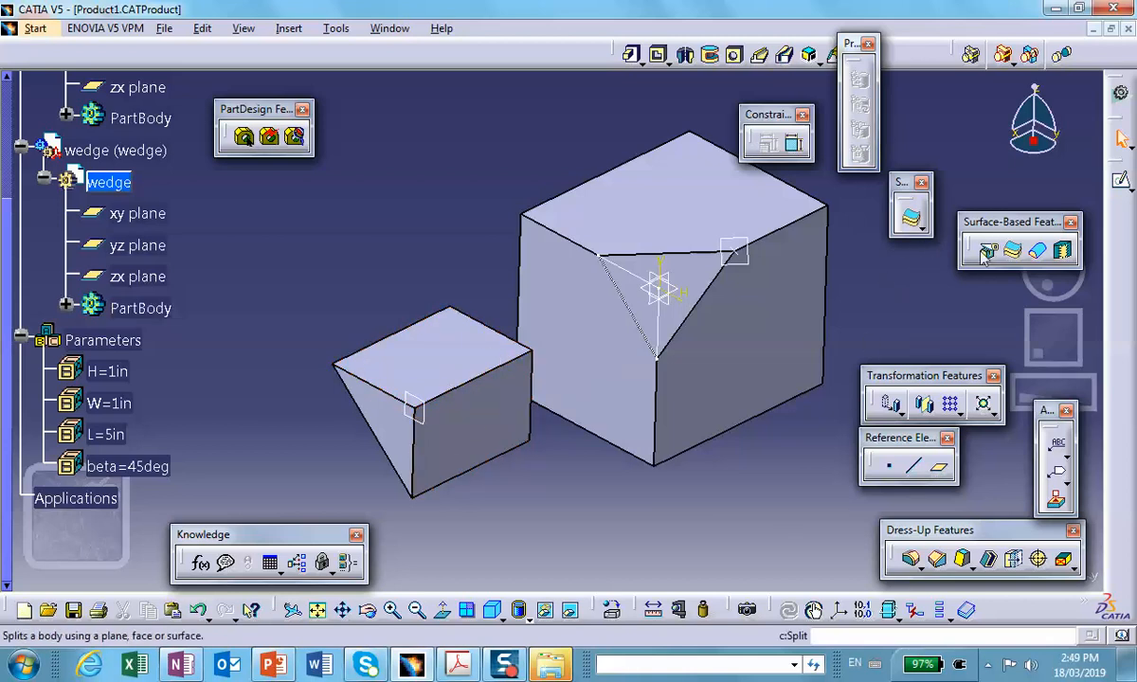
Step: Create an on-curve point on the wedge's upper edge, about 1.25 in from the triangle's right-angle corner
left_click(890, 469)
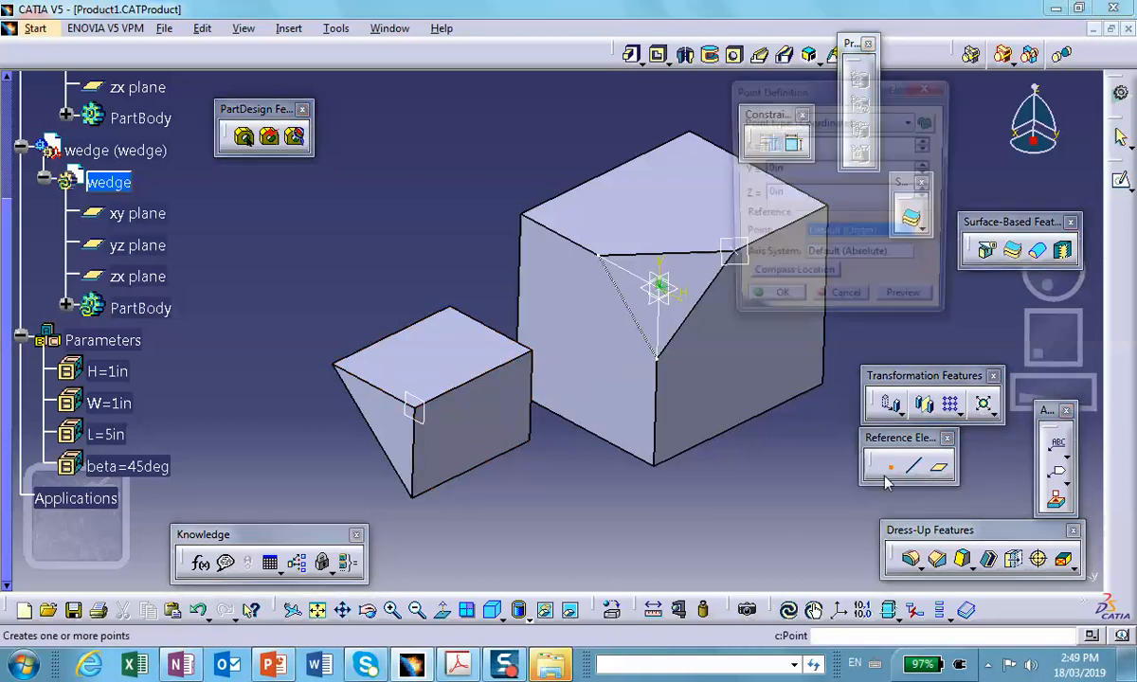
left_click(901, 121)
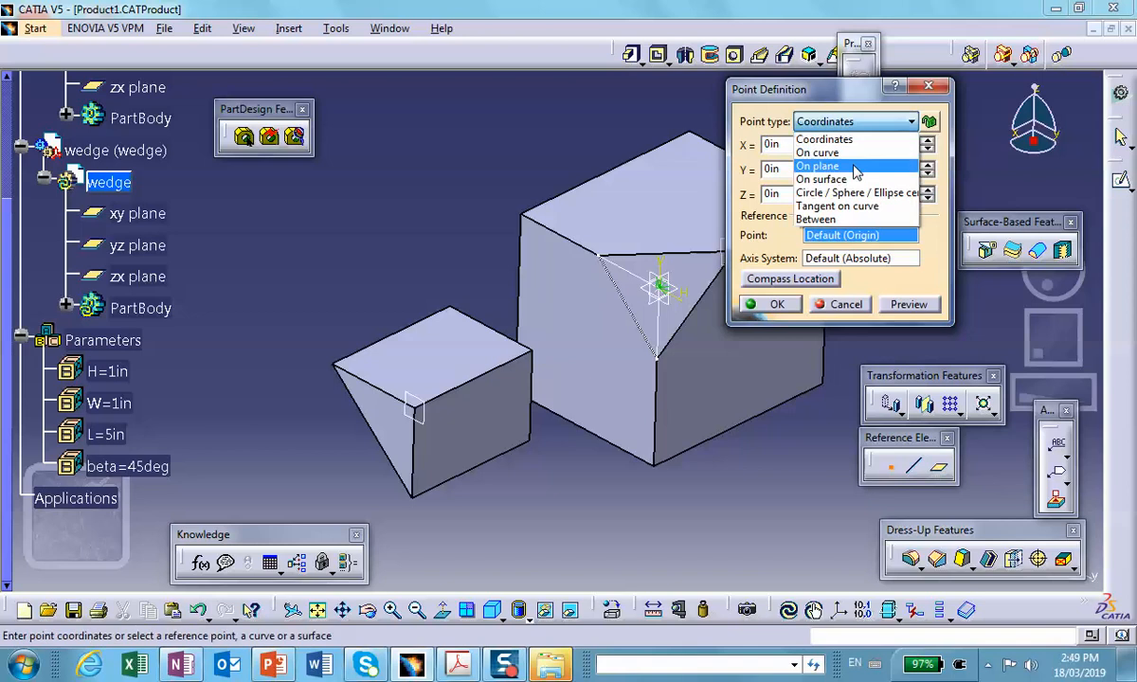
left_click(817, 152)
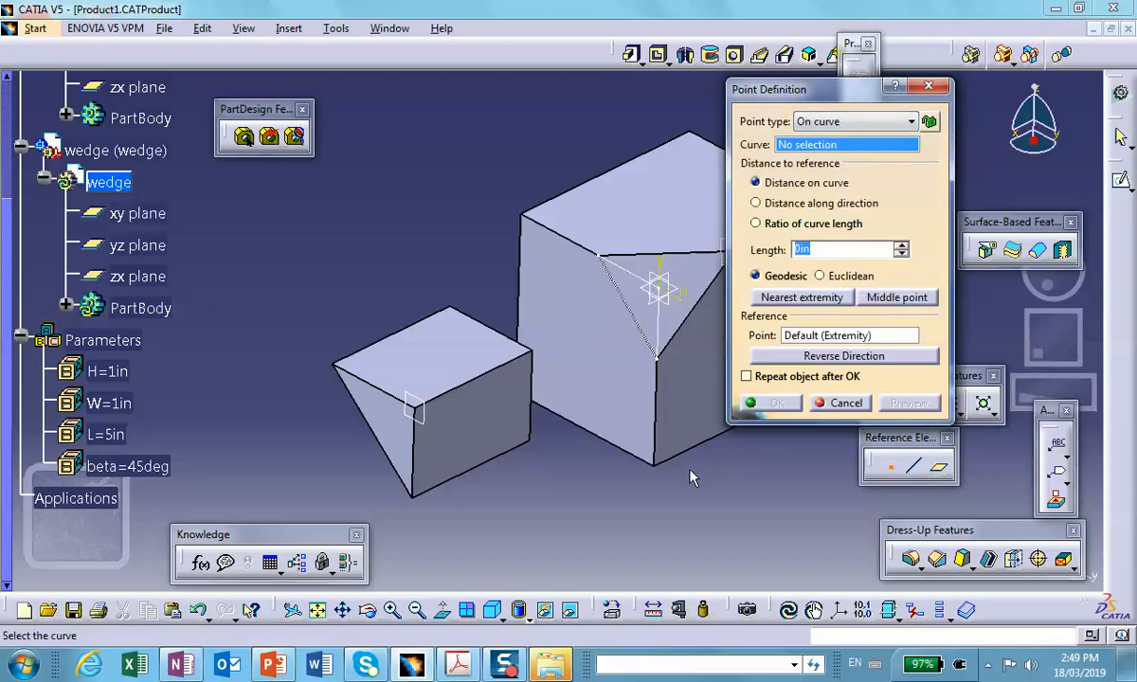
left_click(461, 398)
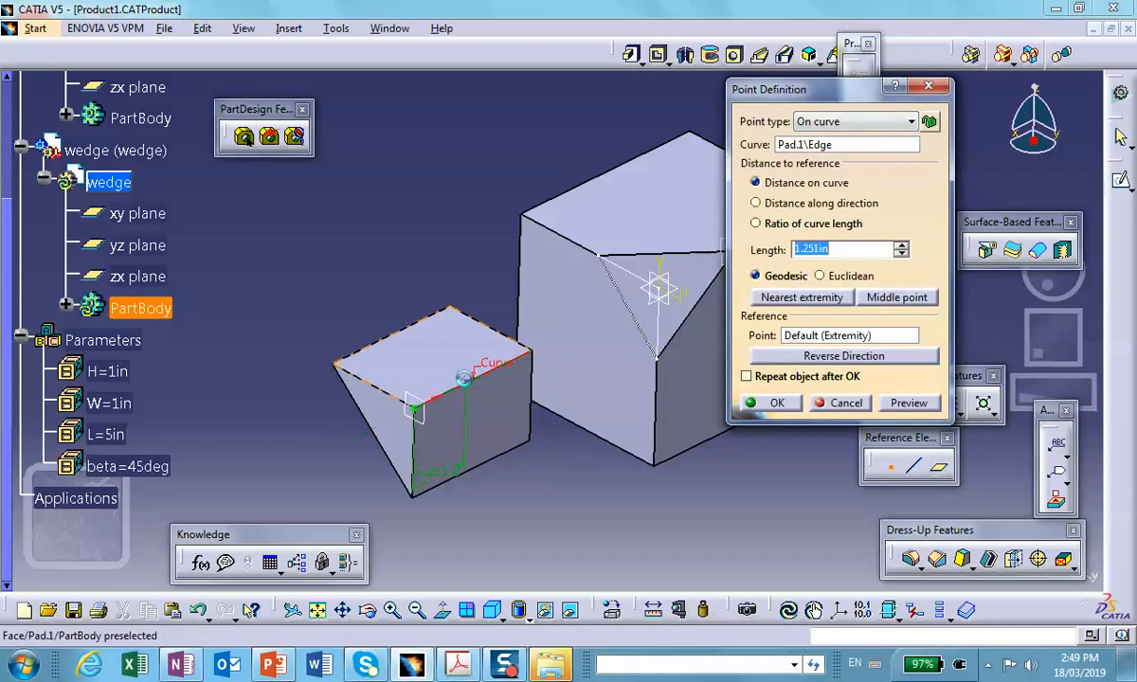
left_click(777, 404)
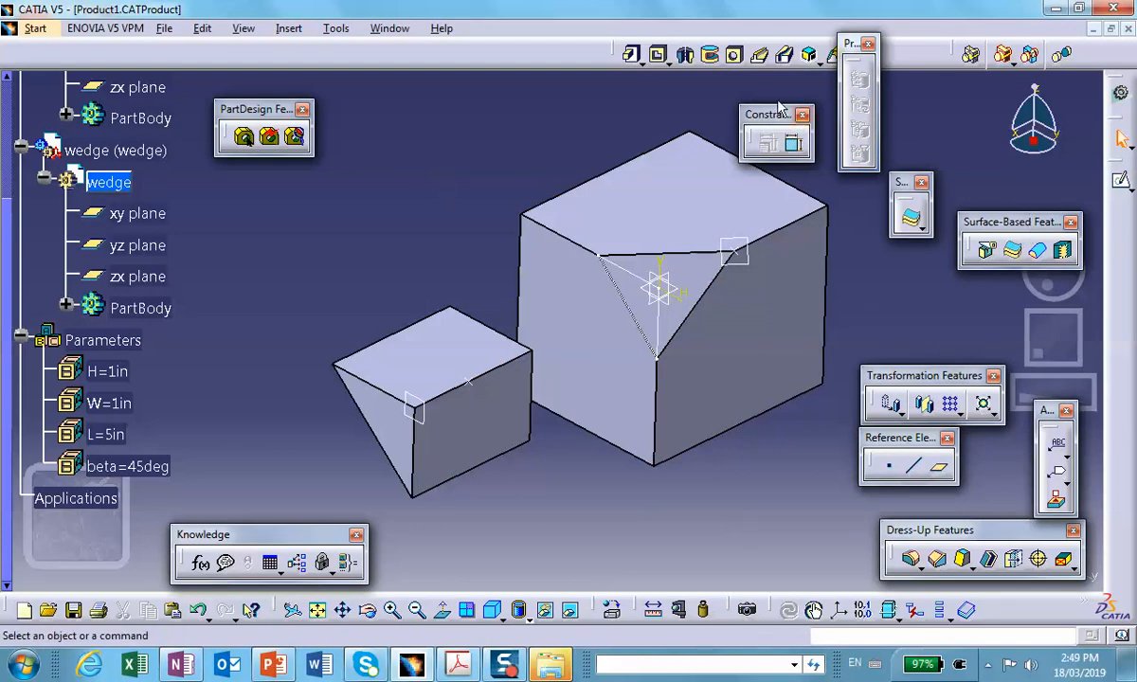
Step: Create a plane through three points: the new edge point and the two ends of the wedge triangle's hypotenuse
left_click(938, 465)
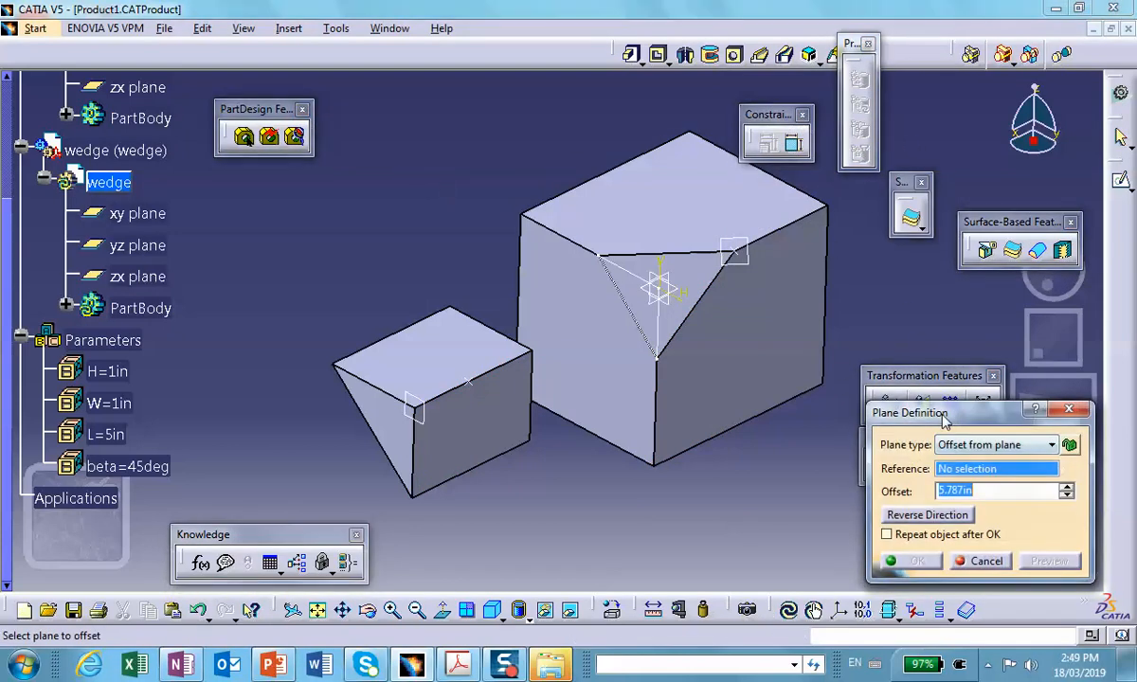
left_click(1006, 446)
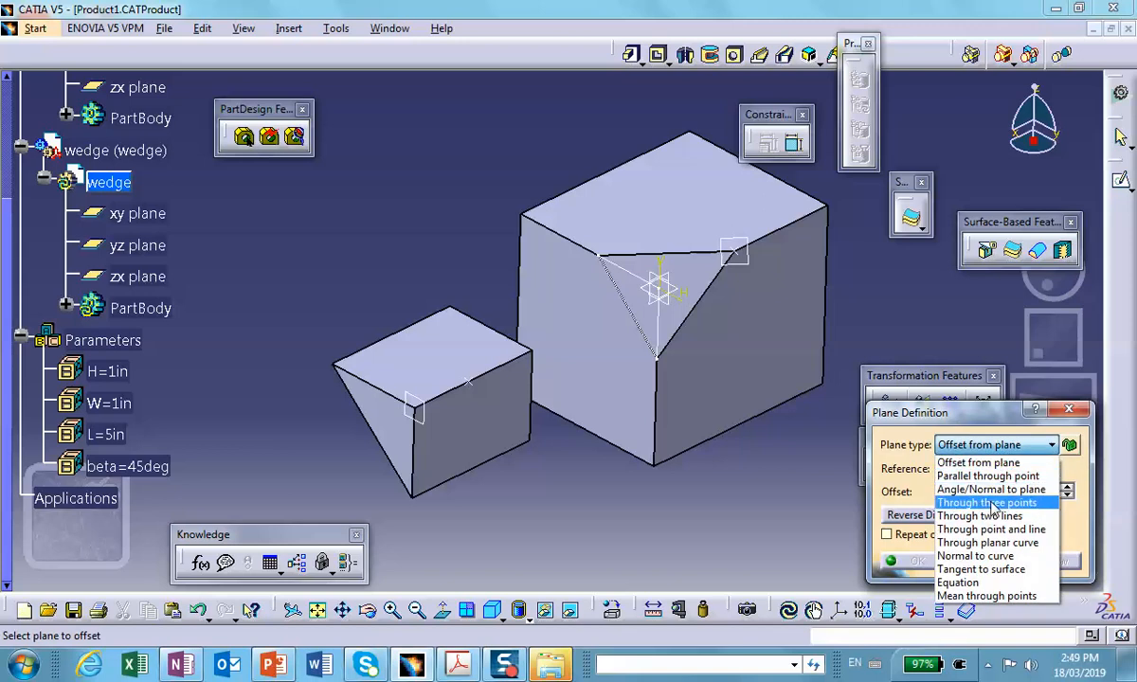
left_click(993, 508)
left_click(467, 381)
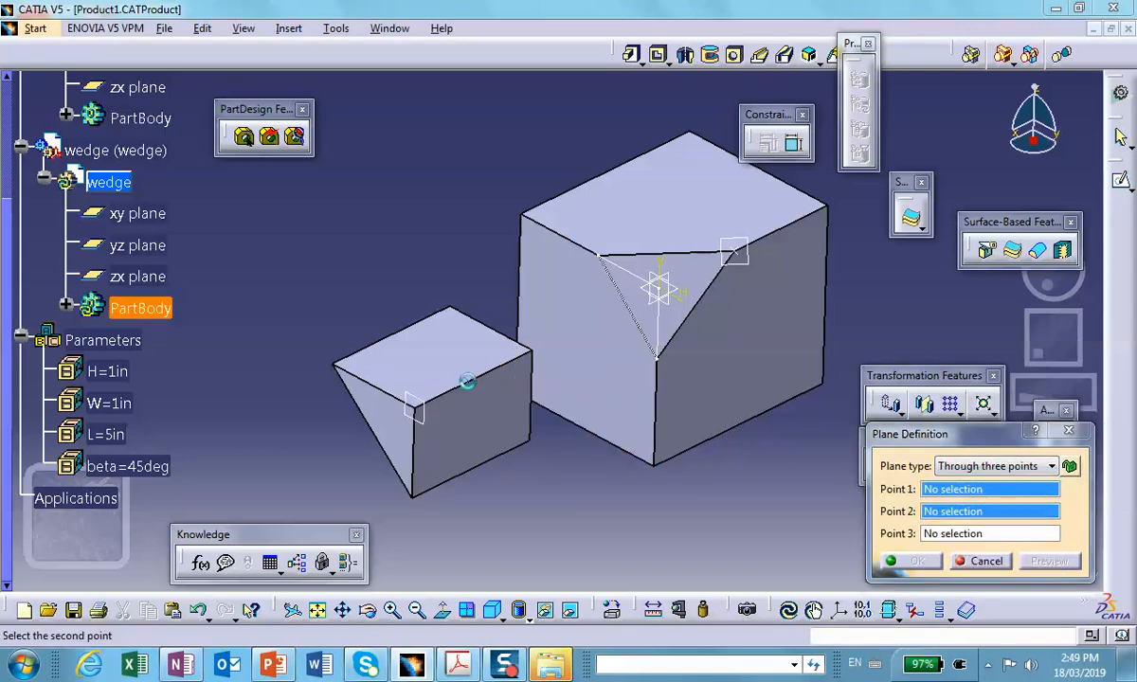
left_click(334, 366)
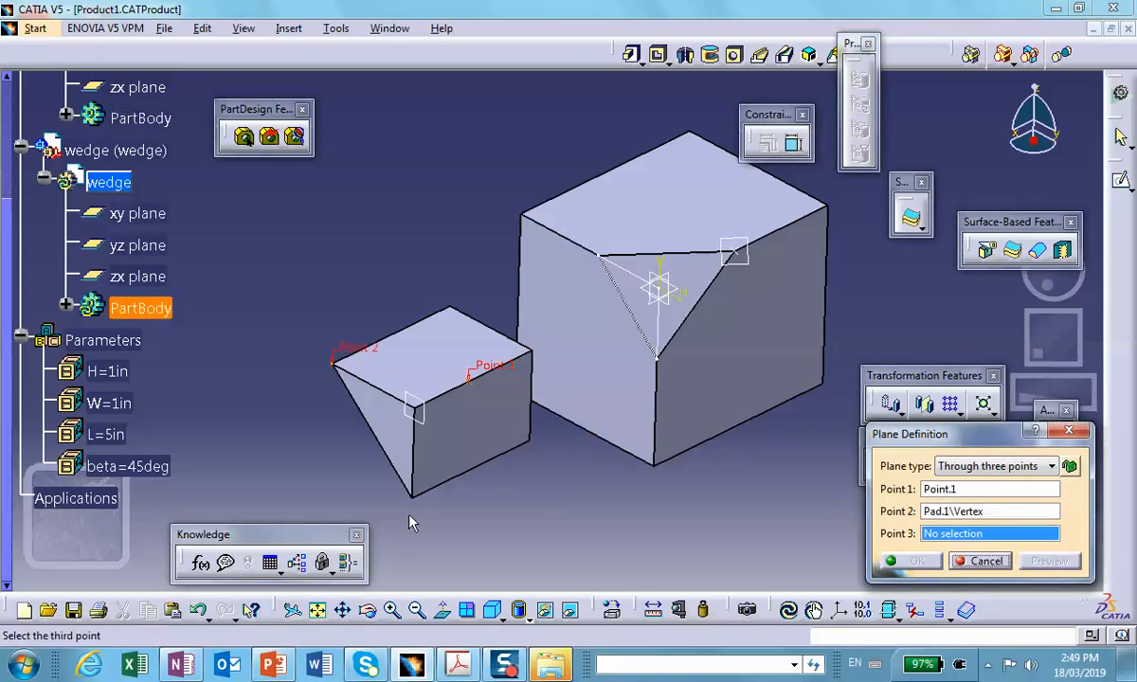
left_click(418, 500)
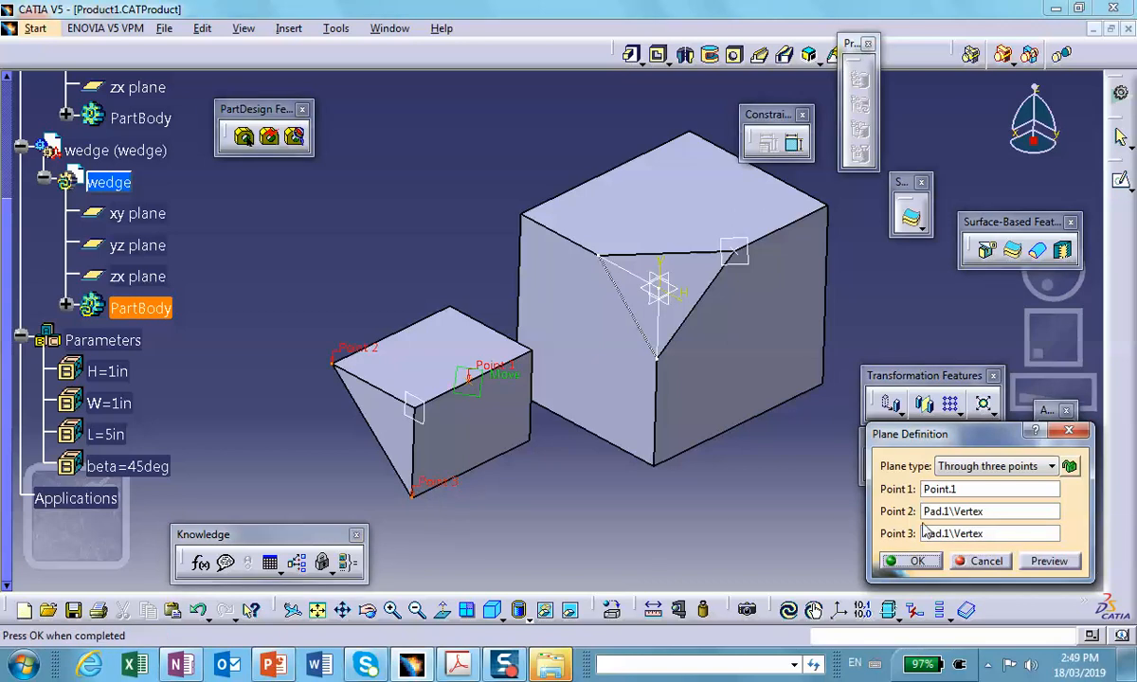
left_click(915, 560)
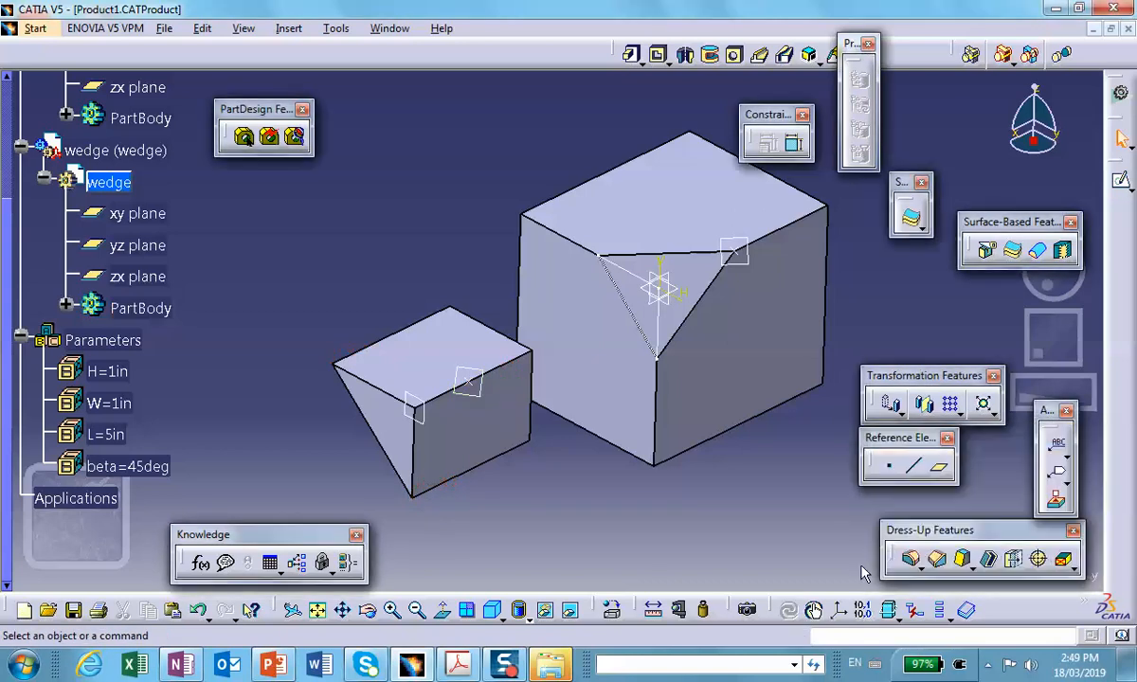
Step: Try to split the wedge body using its upper pad face as the splitting element
left_click(910, 219)
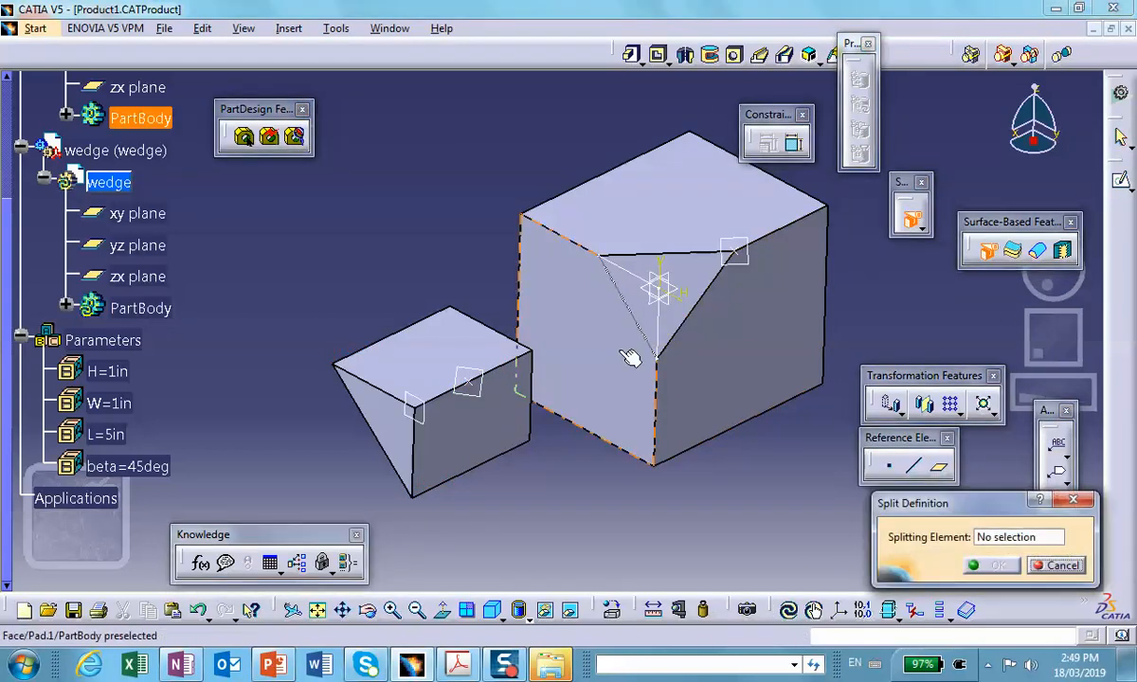
left_click(468, 383)
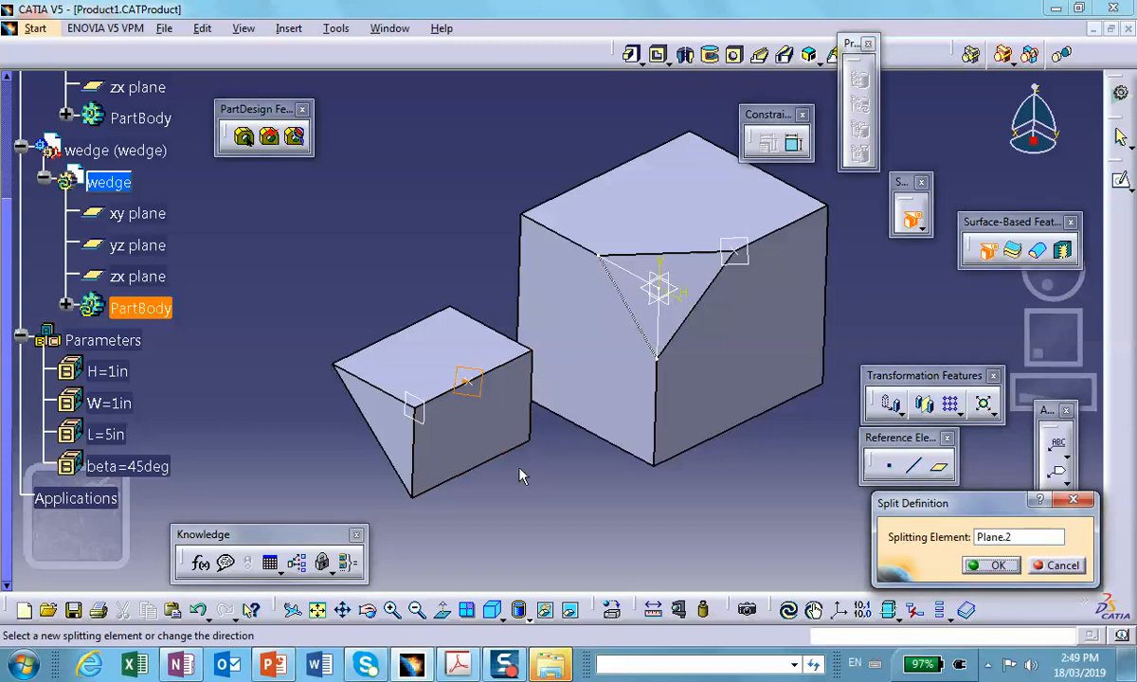
middle_click_drag(535, 432, 452, 345)
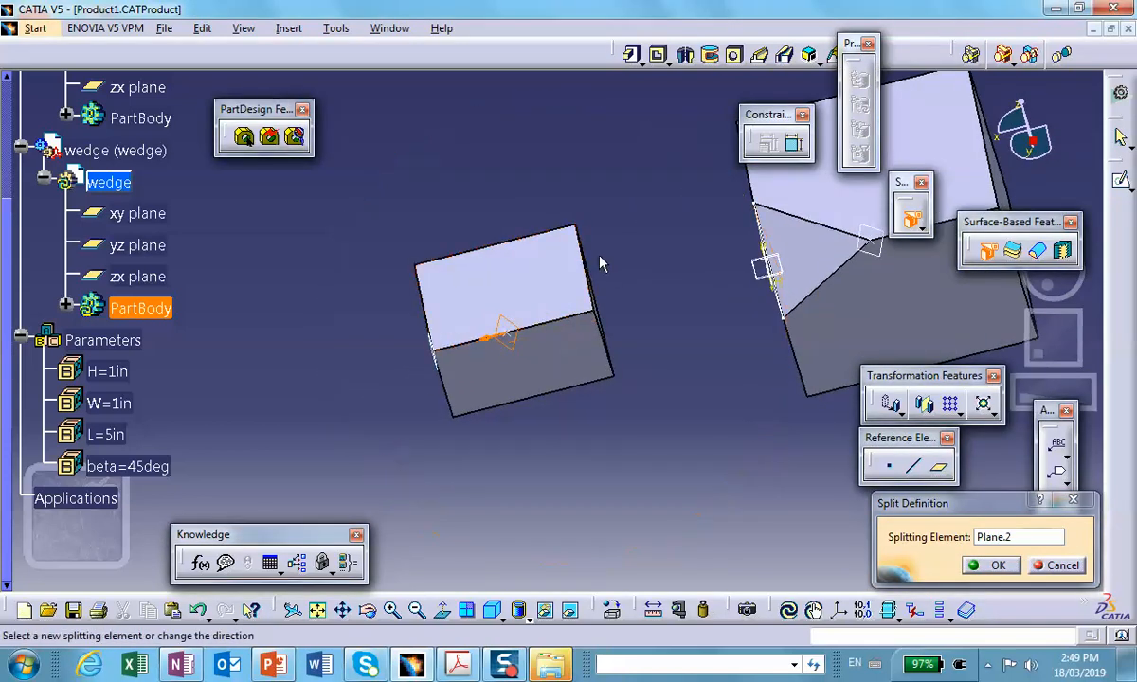
left_click(532, 276)
left_click(491, 276)
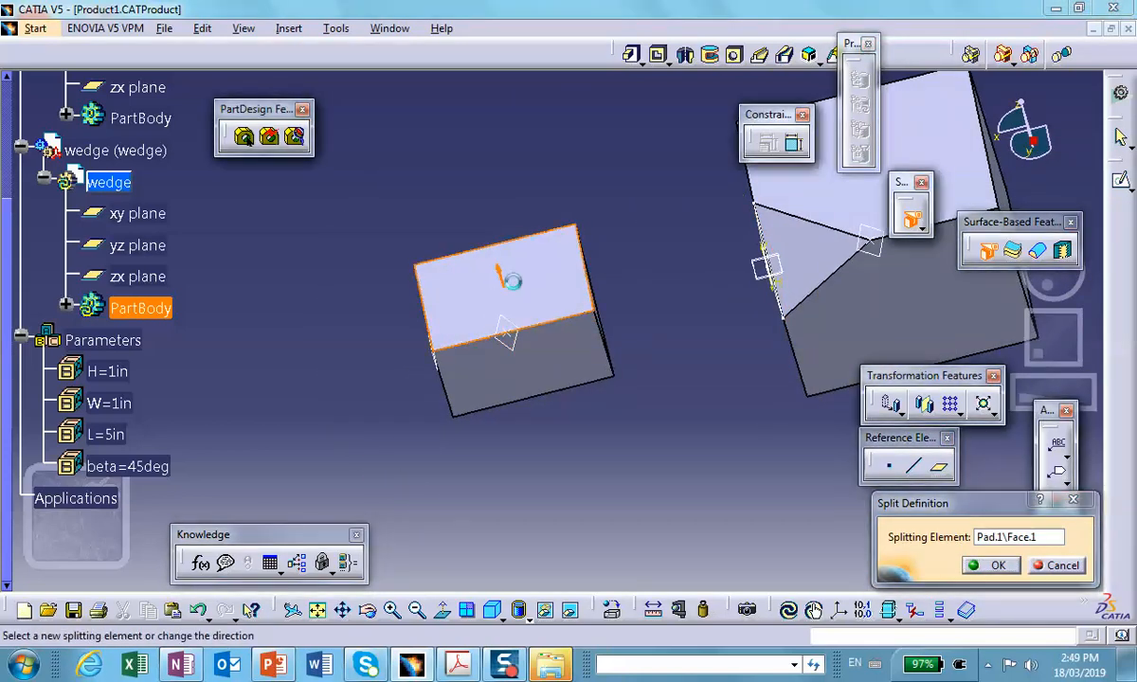
left_click(996, 566)
middle_click_drag(686, 485, 658, 312)
scroll(452, 400, "up", 1)
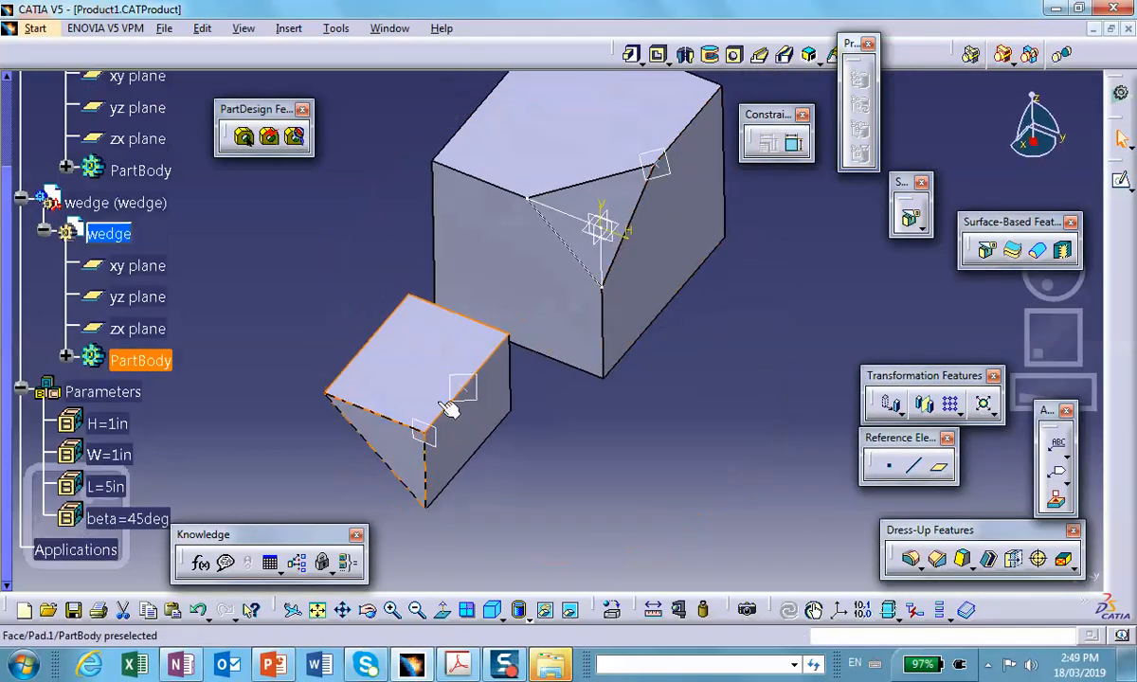
Step: Delete the wedge's split that was made with the pad face
middle_click(451, 395)
scroll(156, 380, "down", 4)
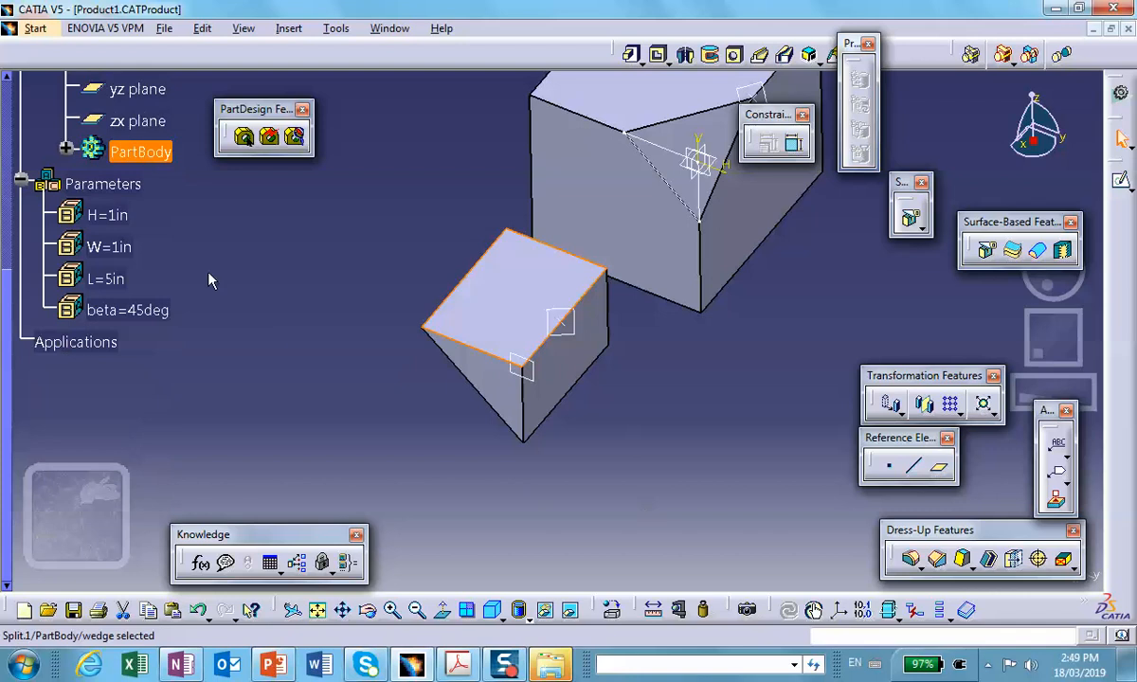
left_click(67, 148)
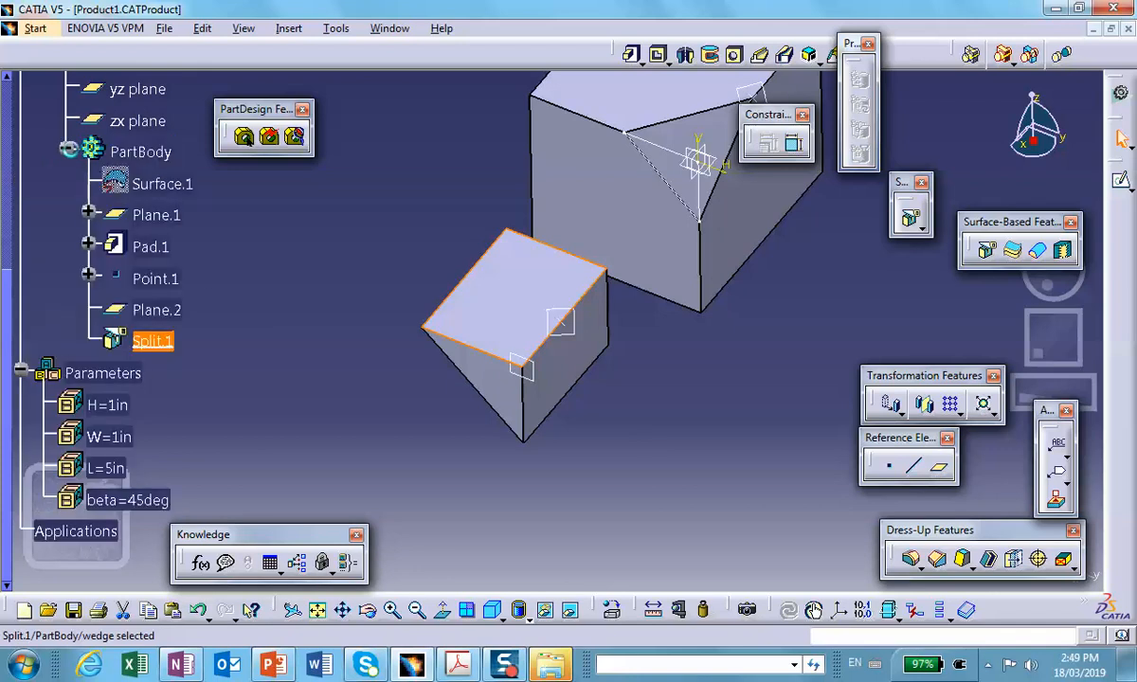
right_click(163, 333)
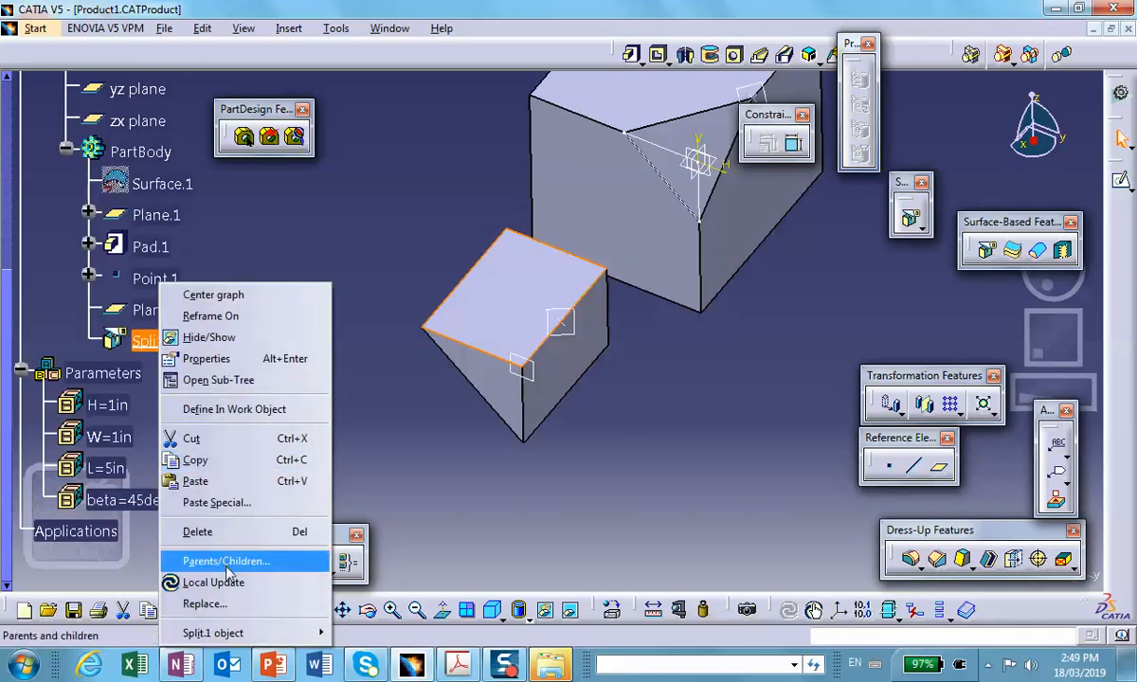
left_click(199, 532)
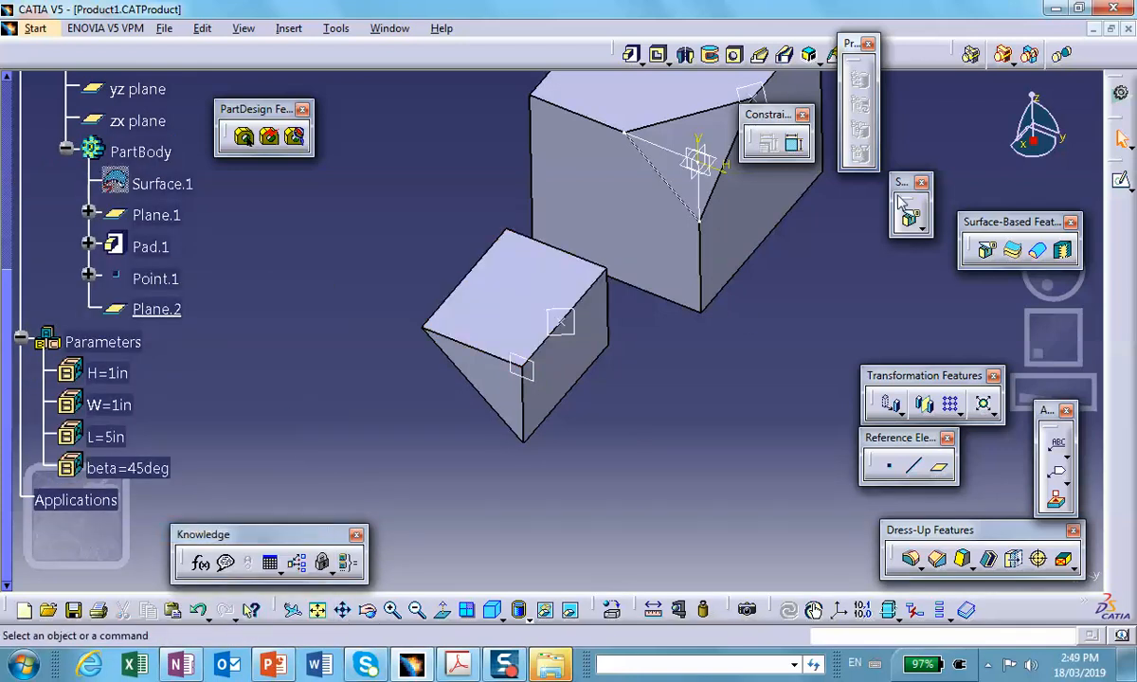
Step: Split the wedge body with the three-point plane, keeping the tetrahedral corner piece
middle_click_drag(752, 357, 684, 378)
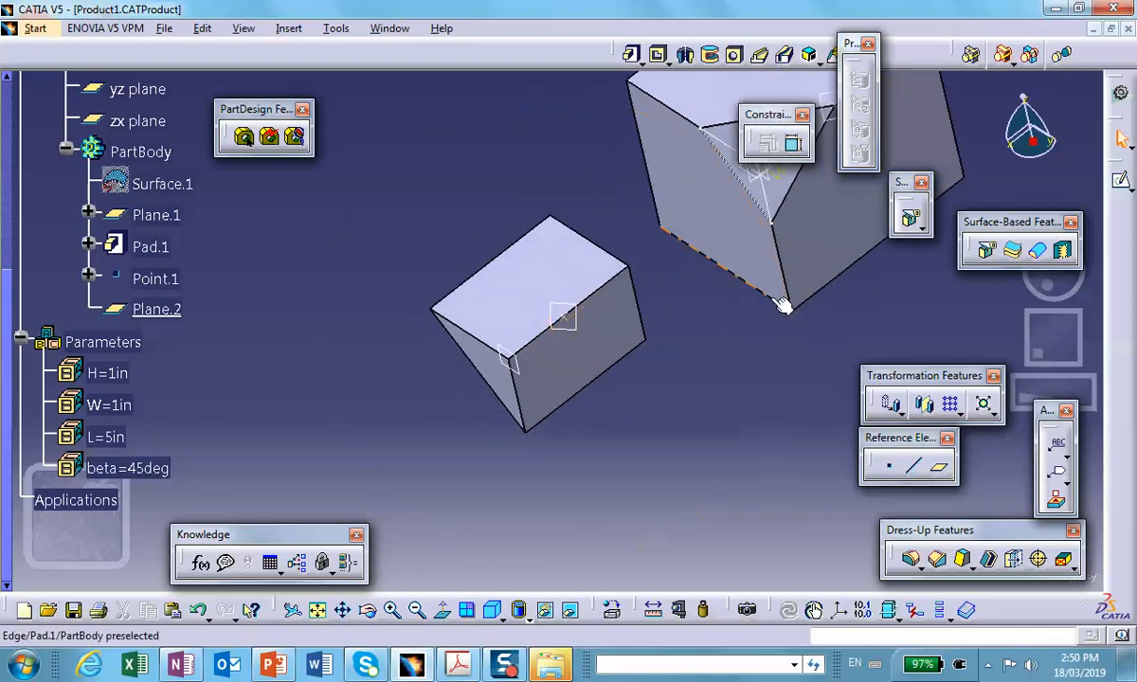
left_click(986, 249)
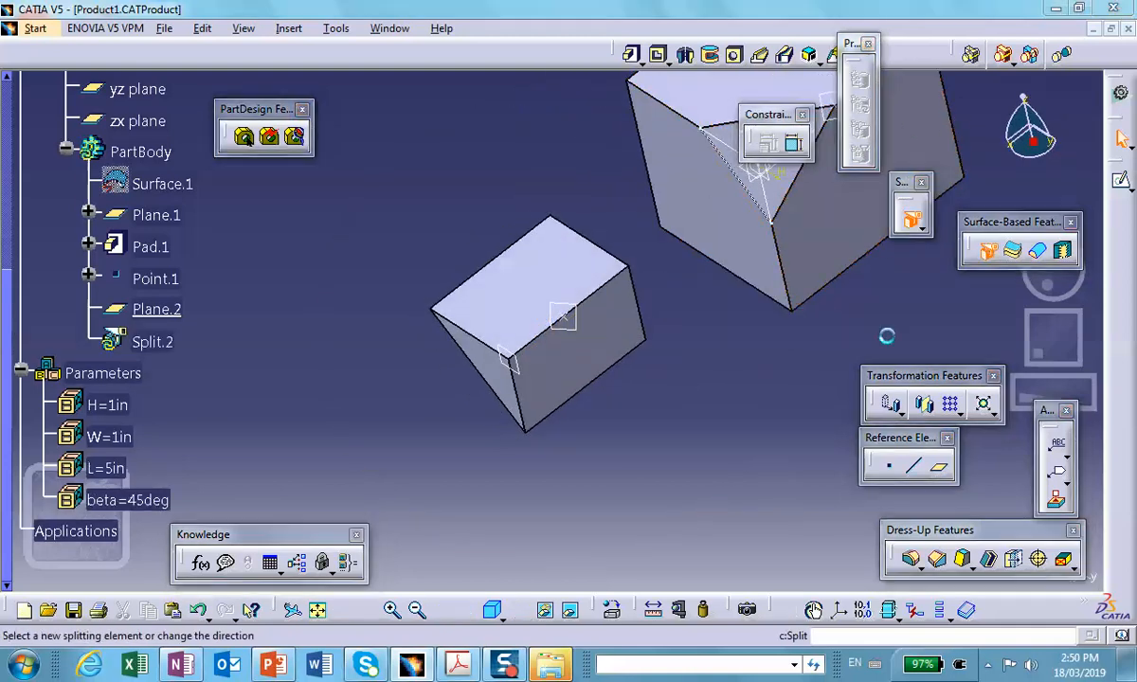
left_click(587, 331)
middle_click_drag(744, 393, 589, 453)
left_click(997, 565)
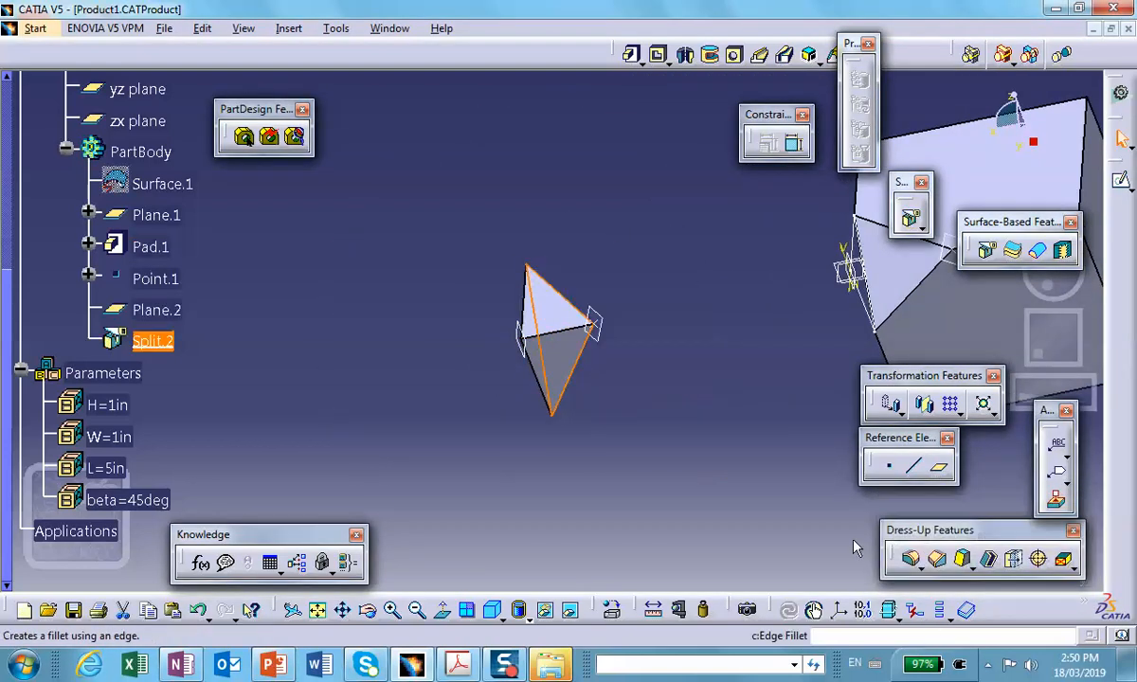
Step: Activate the top-level product for assembly editing, with the cube, the wedge and the product parameters in view
middle_click_drag(711, 490, 720, 442)
scroll(720, 441, "down", 1)
scroll(312, 287, "up", 1)
middle_click_drag(305, 290, 382, 252)
scroll(382, 252, "up", 1)
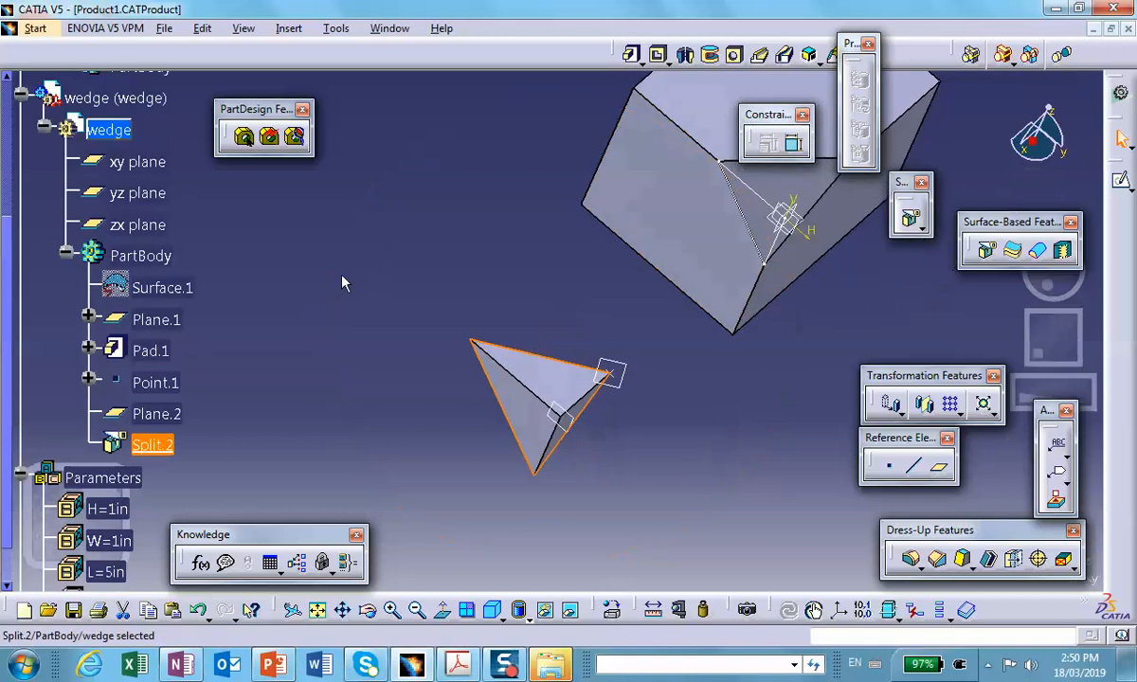
scroll(254, 288, "up", 3)
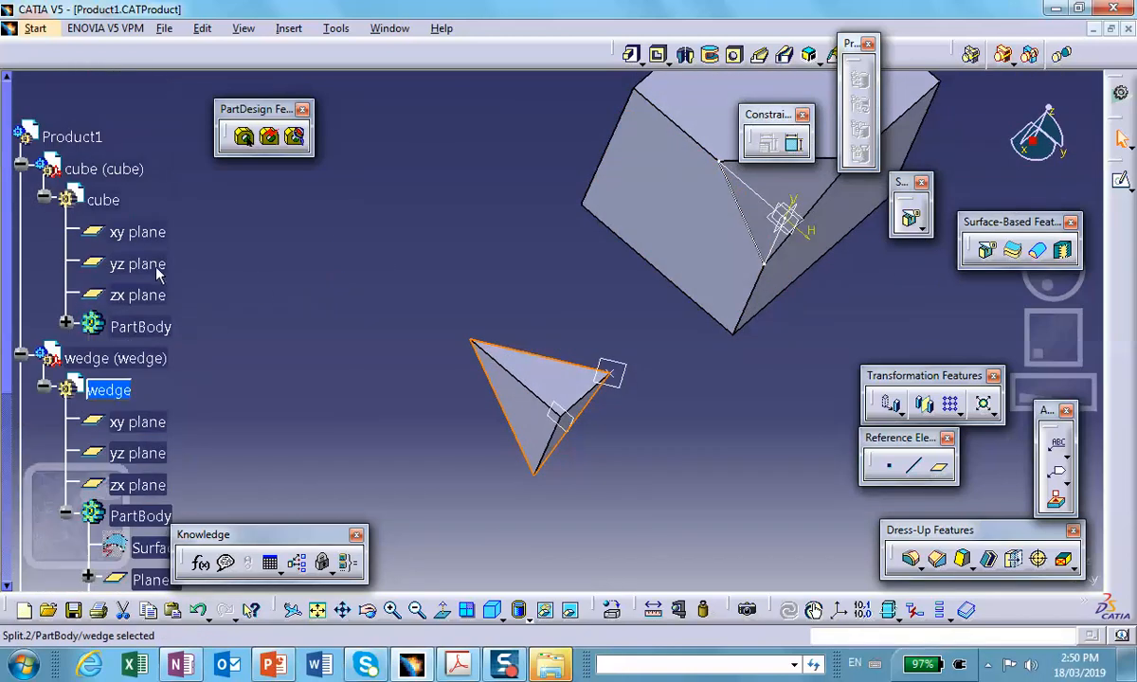
double_click(76, 137)
middle_click_drag(452, 256, 805, 284)
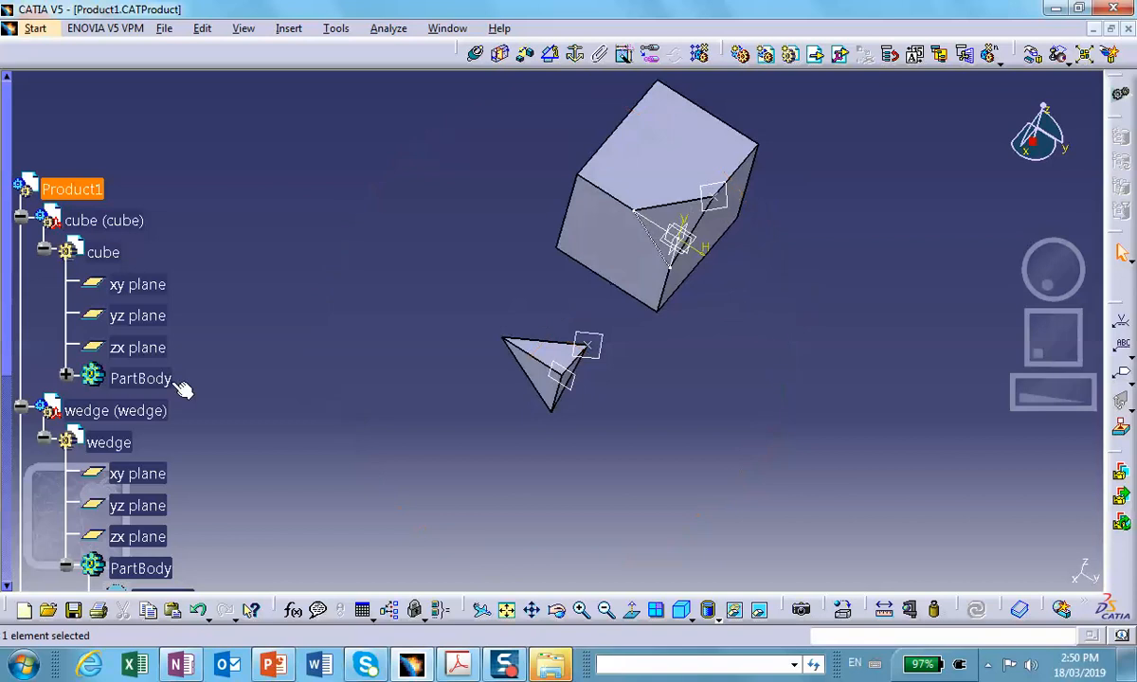
scroll(183, 388, "down", 6)
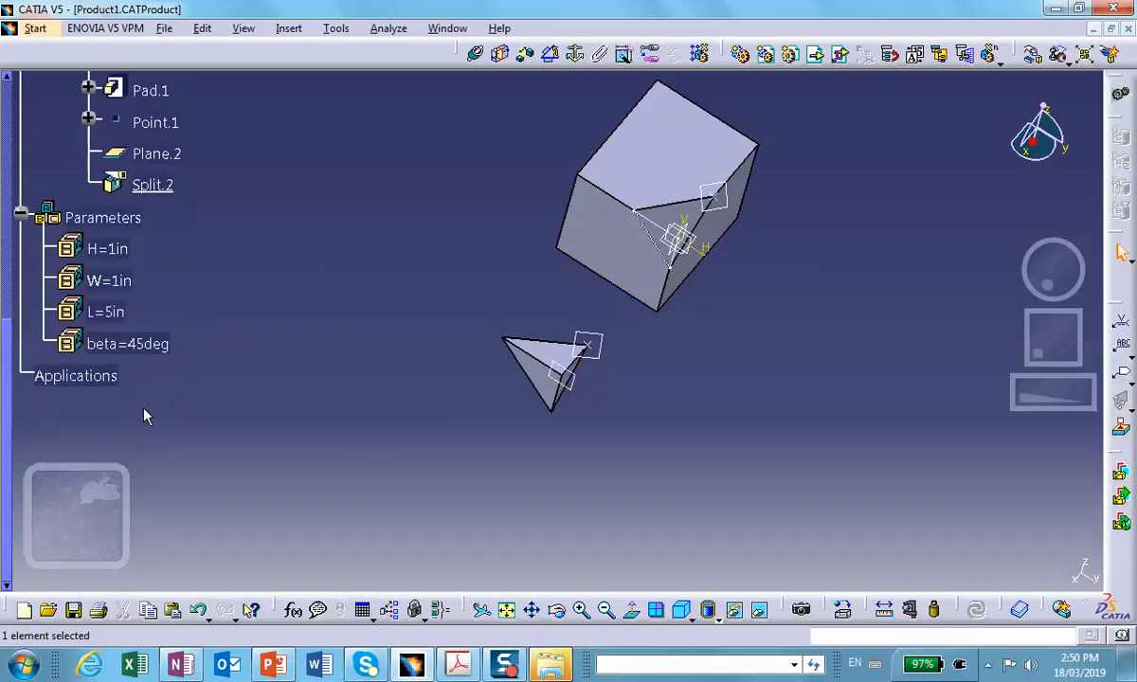
middle_click_drag(805, 386, 784, 269)
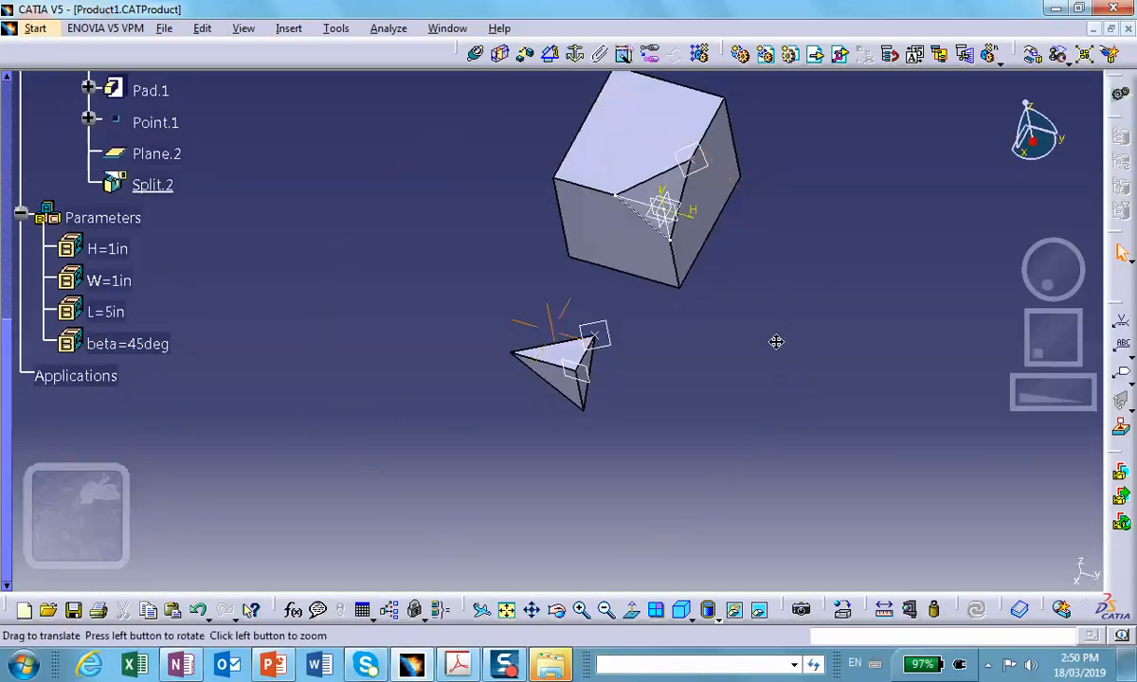
mouse_move(777, 343)
middle_mouse_down()
mouse_move(763, 366)
mouse_move(770, 348)
middle_mouse_up()
middle_click_drag(441, 363, 298, 464)
Step: Open the product's formula editor and list the parameters of the wedge's pad
left_click(318, 609)
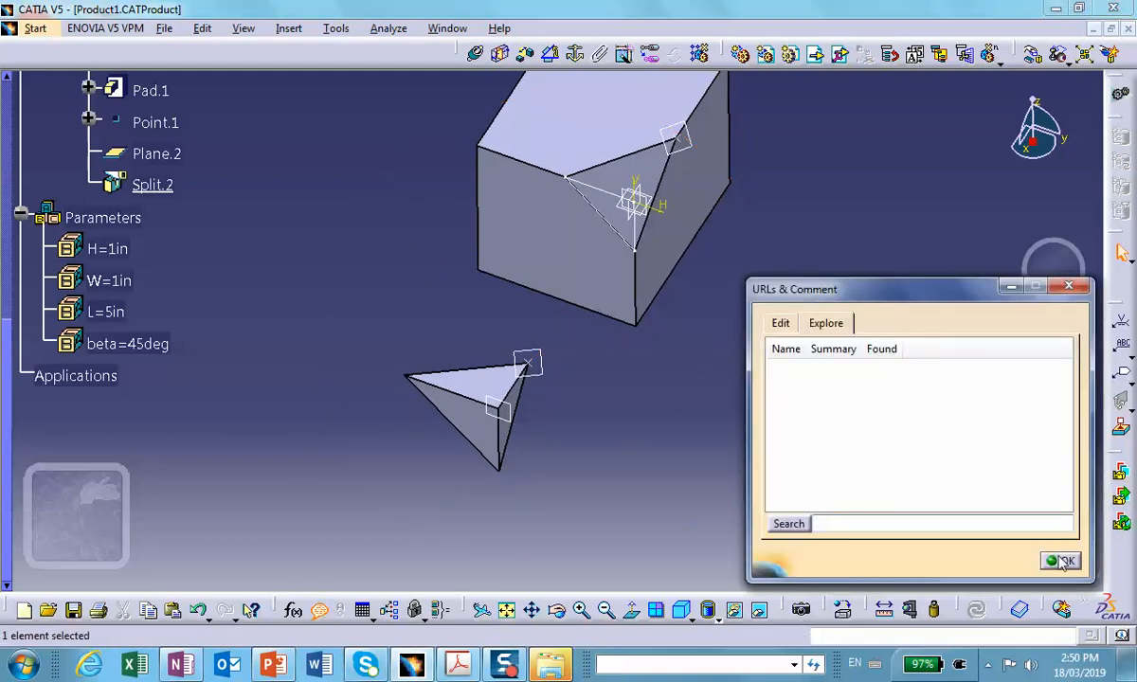
left_click(1063, 561)
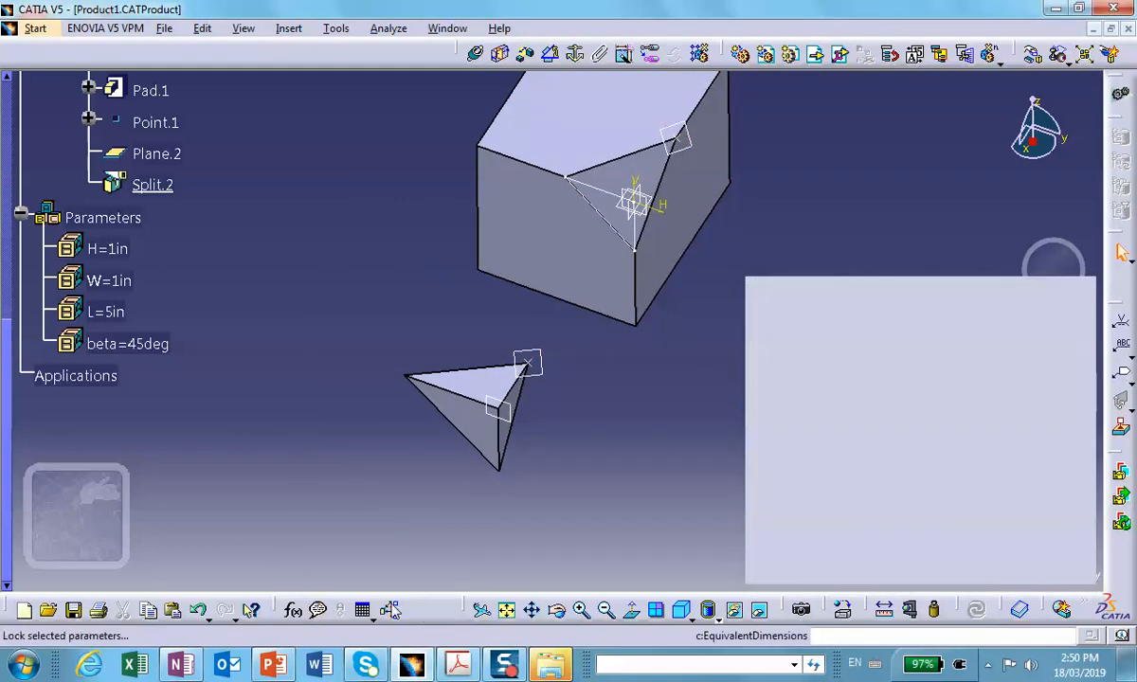
left_click(295, 611)
left_click_drag(458, 121, 790, 168)
middle_click_drag(565, 233, 341, 236)
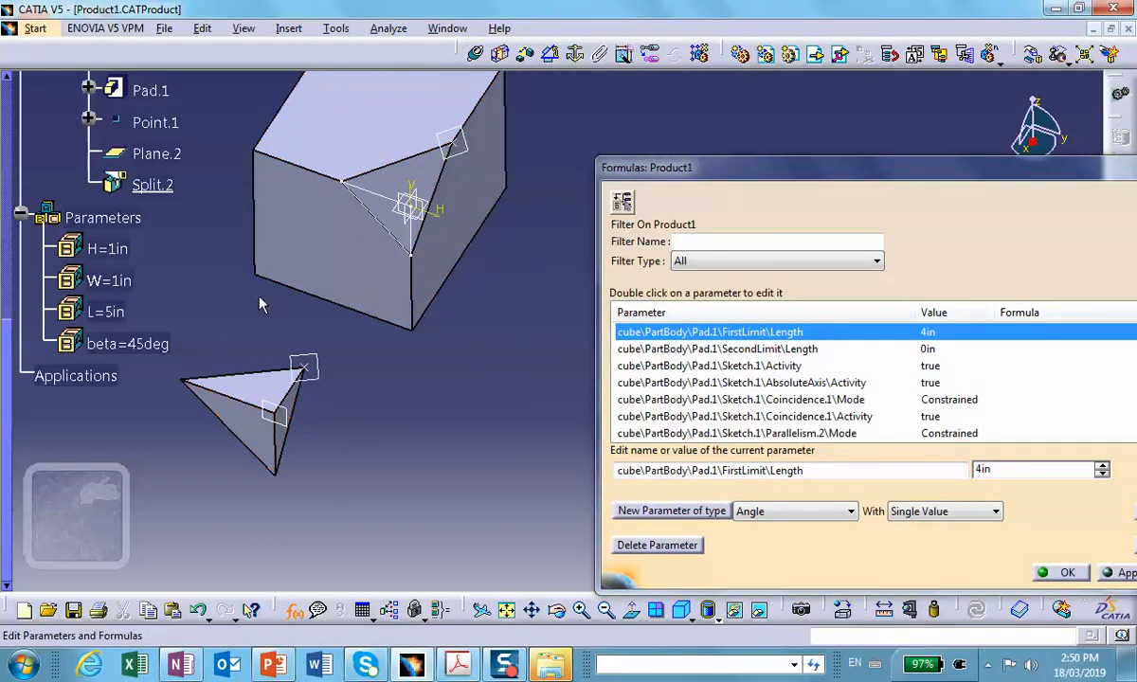
left_click(284, 396)
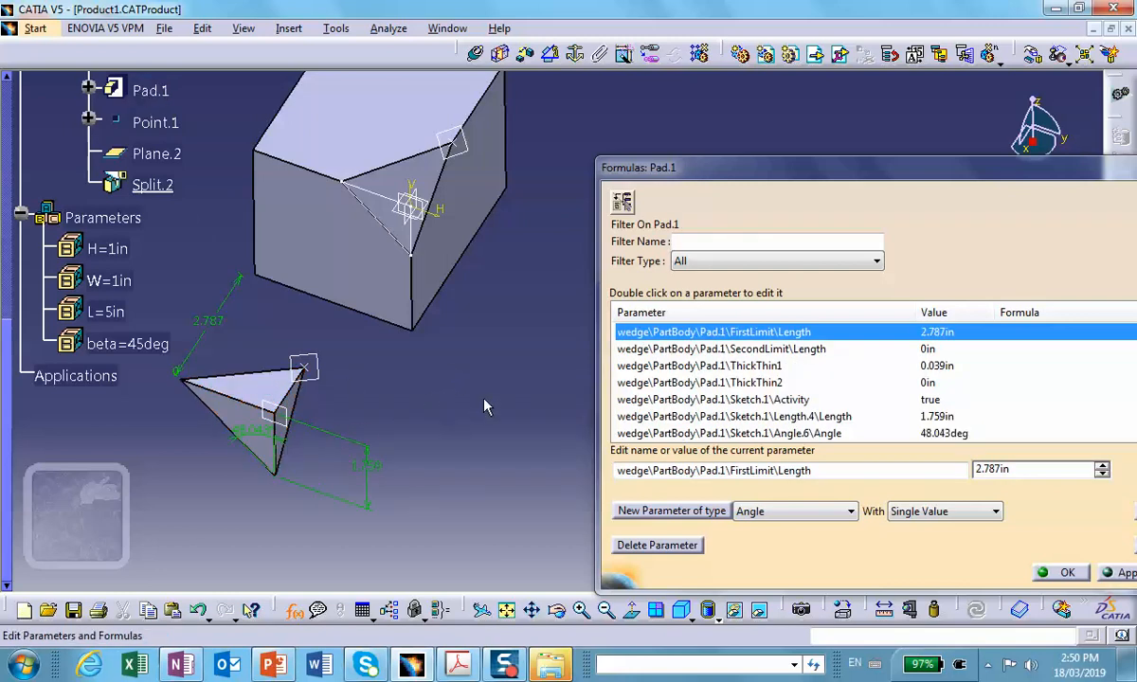
Step: Add a formula that sets the vertical length dimension of the wedge's triangle sketch equal to parameter W
left_click(366, 465)
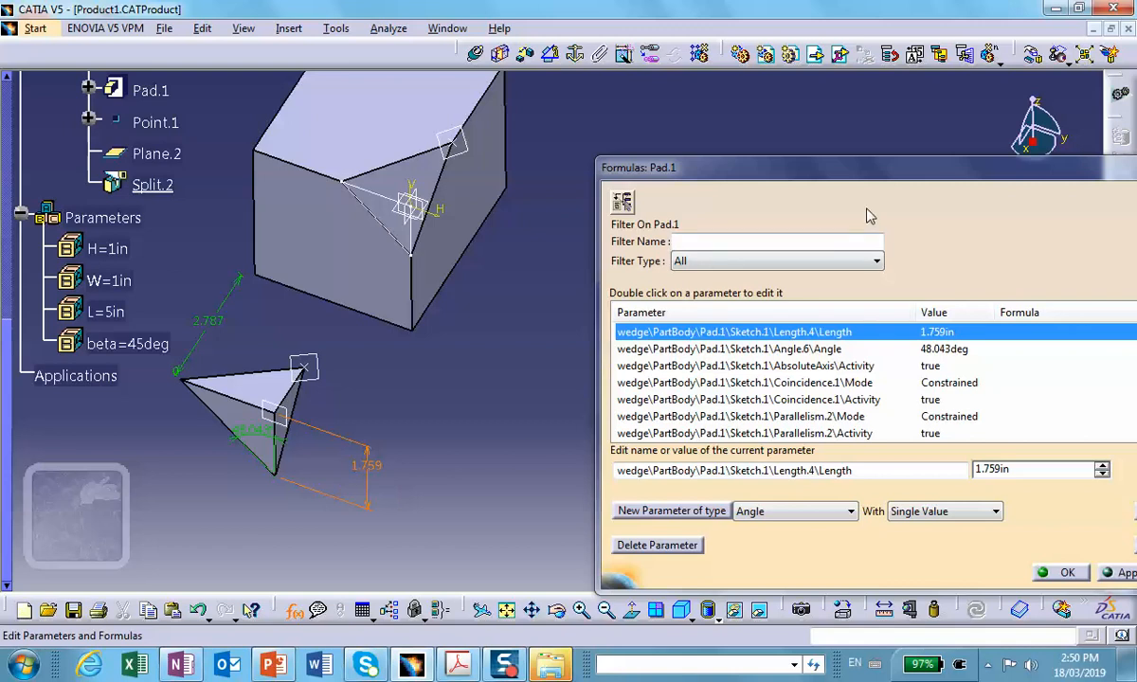
left_click_drag(876, 180, 760, 151)
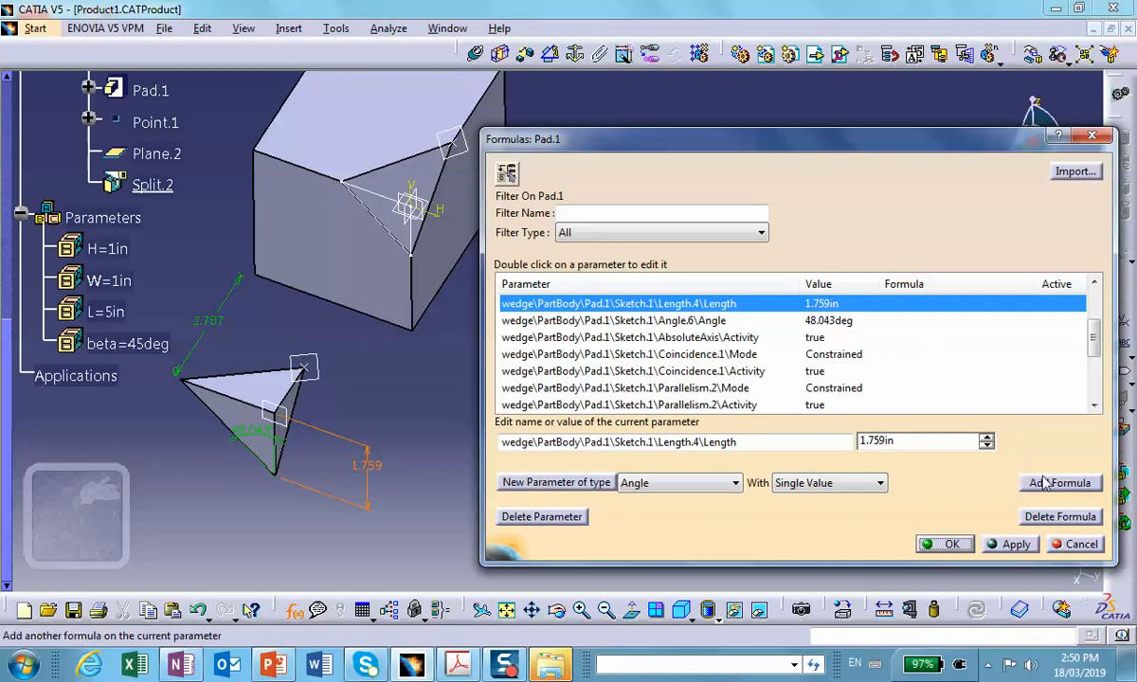
left_click(1039, 483)
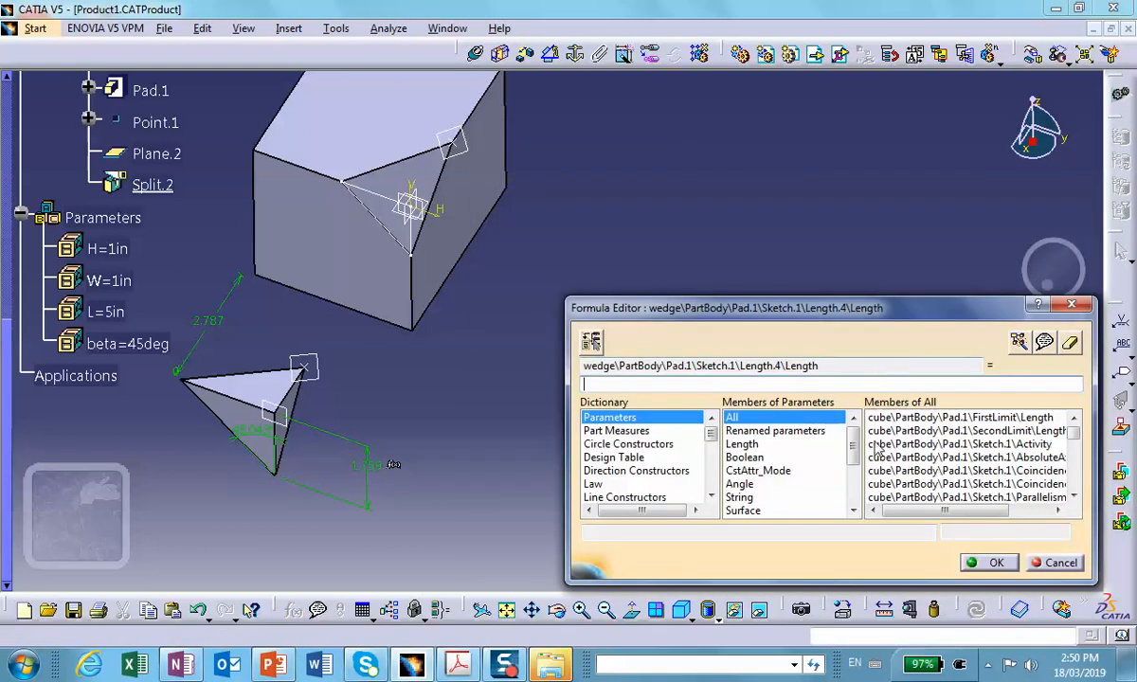
left_click(775, 431)
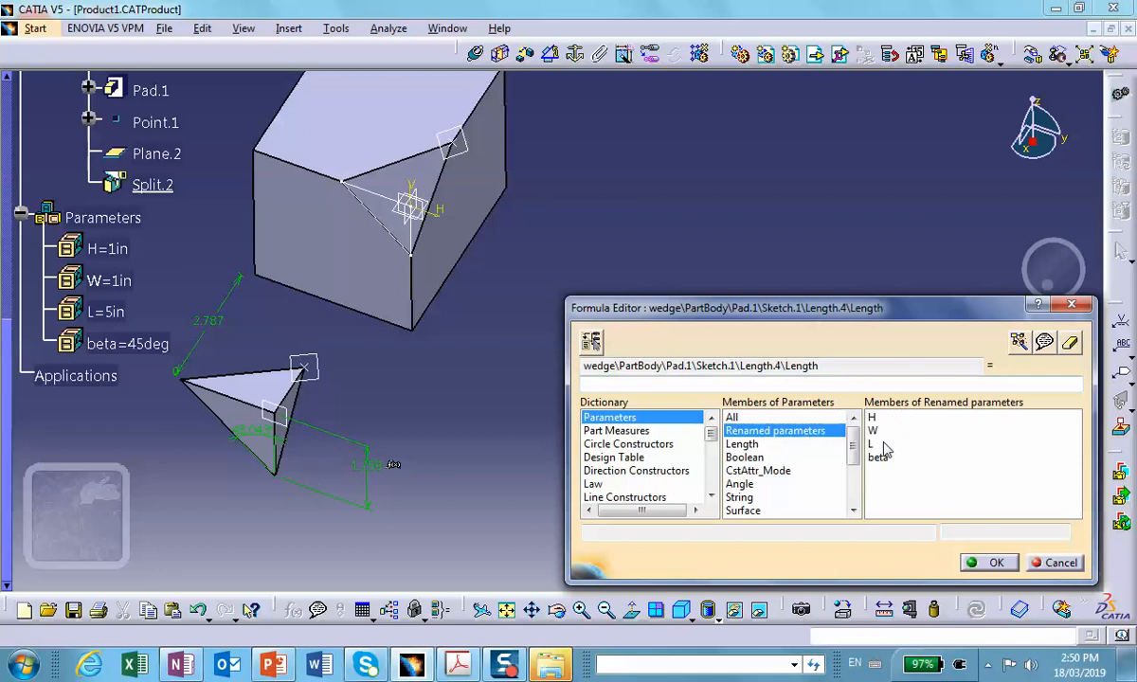
left_click(102, 281)
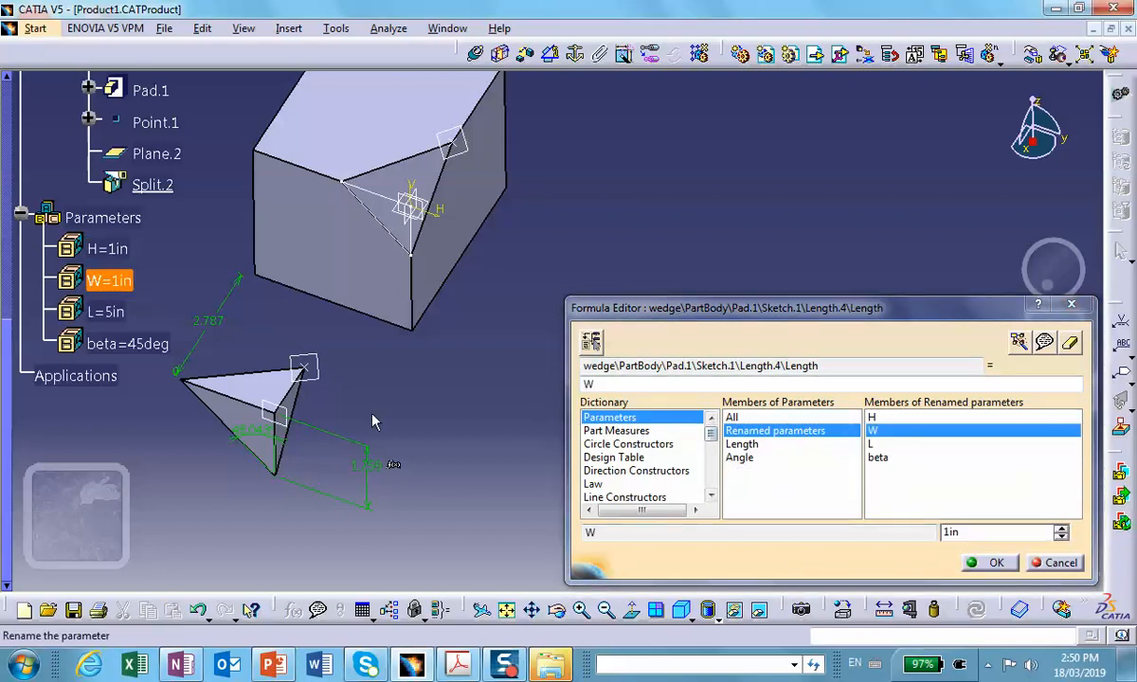
left_click(990, 563)
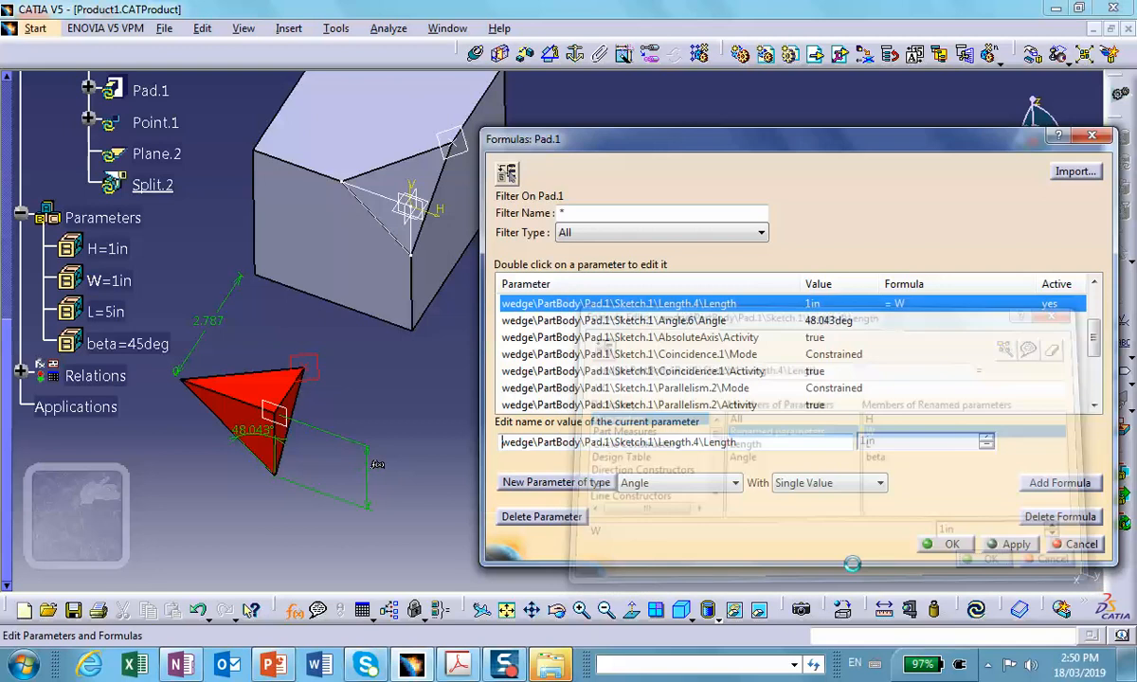
Step: Add a formula that sets the angle of the wedge's triangle sketch equal to parameter beta
left_click(254, 432)
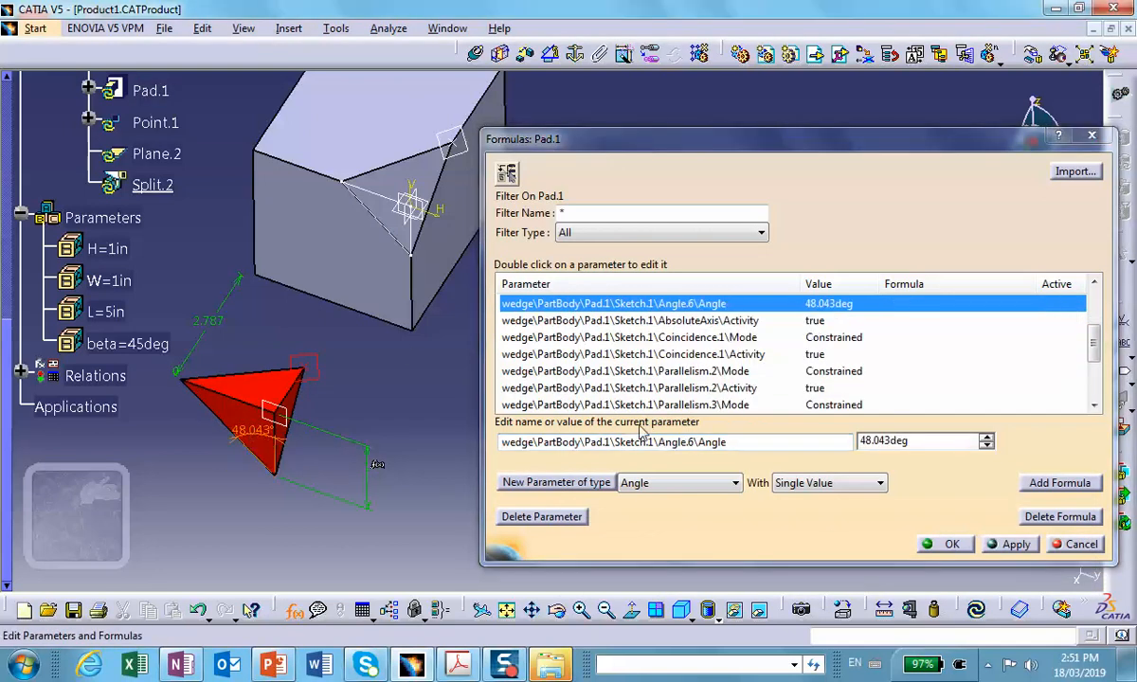
left_click(1058, 484)
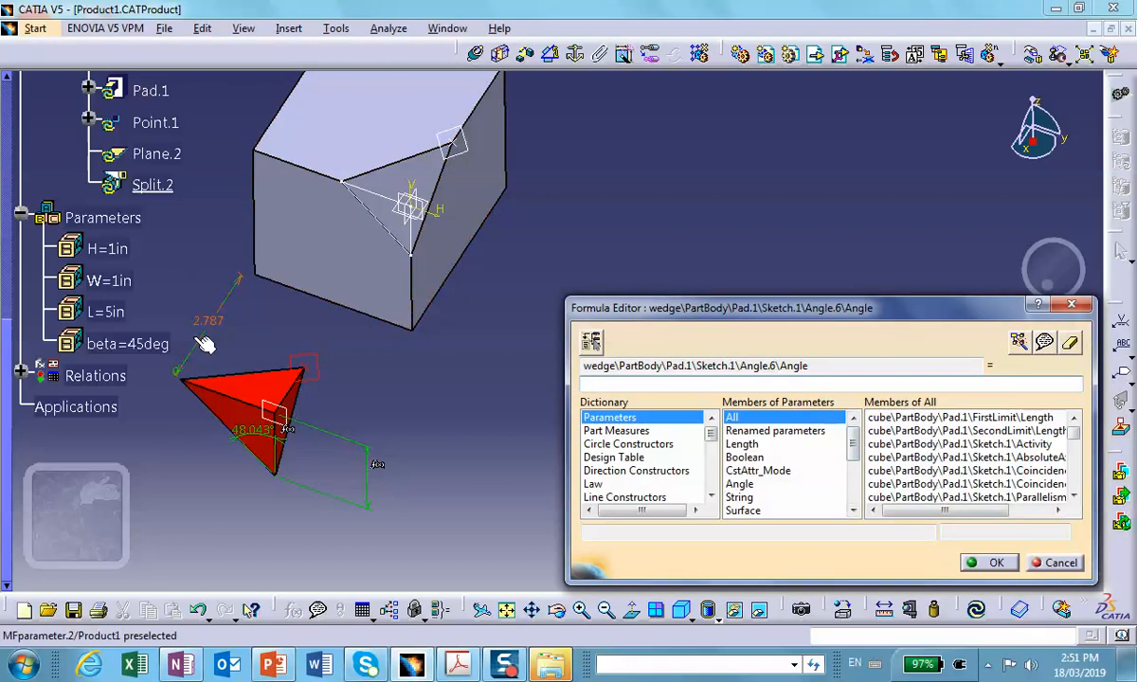
left_click(92, 343)
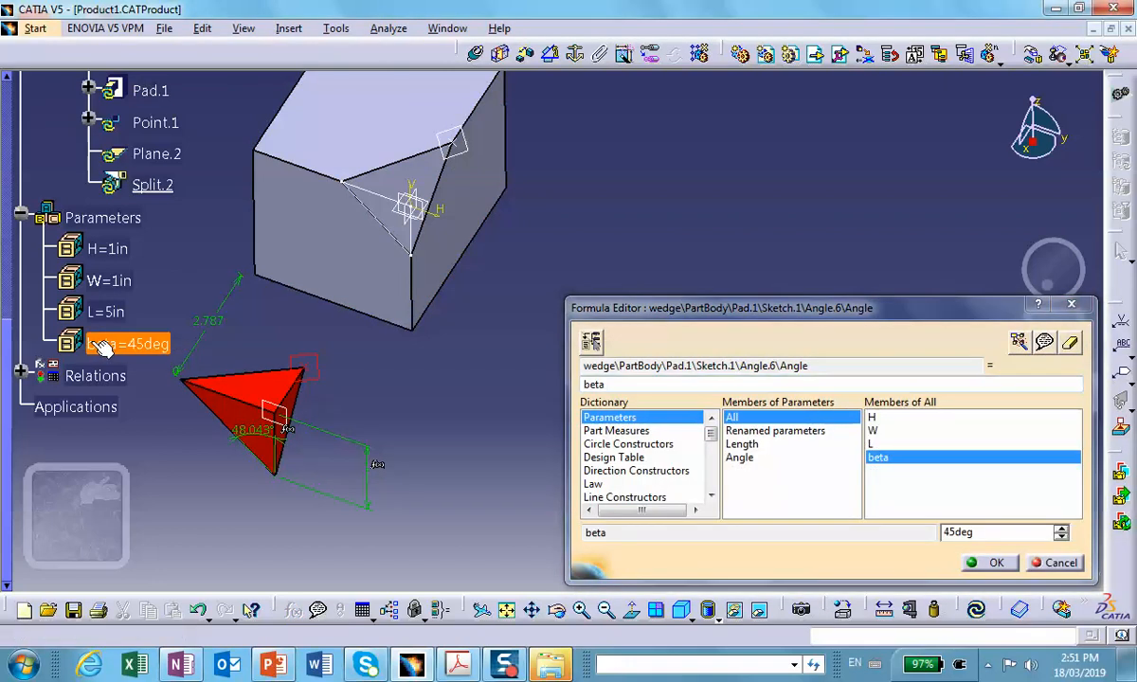
left_click(989, 562)
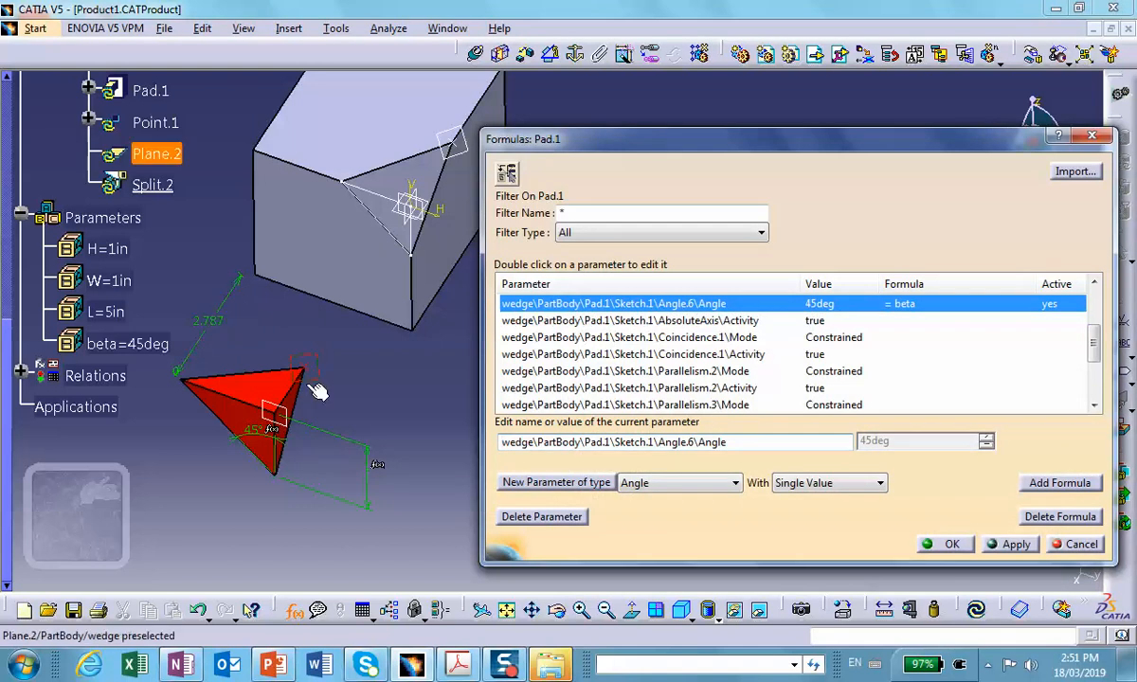
Step: Add a formula that sets the length of the wedge's Point.1 equal to parameter H, and apply the wedge formulas
middle_click_drag(344, 392, 366, 352)
scroll(377, 355, "down", 2)
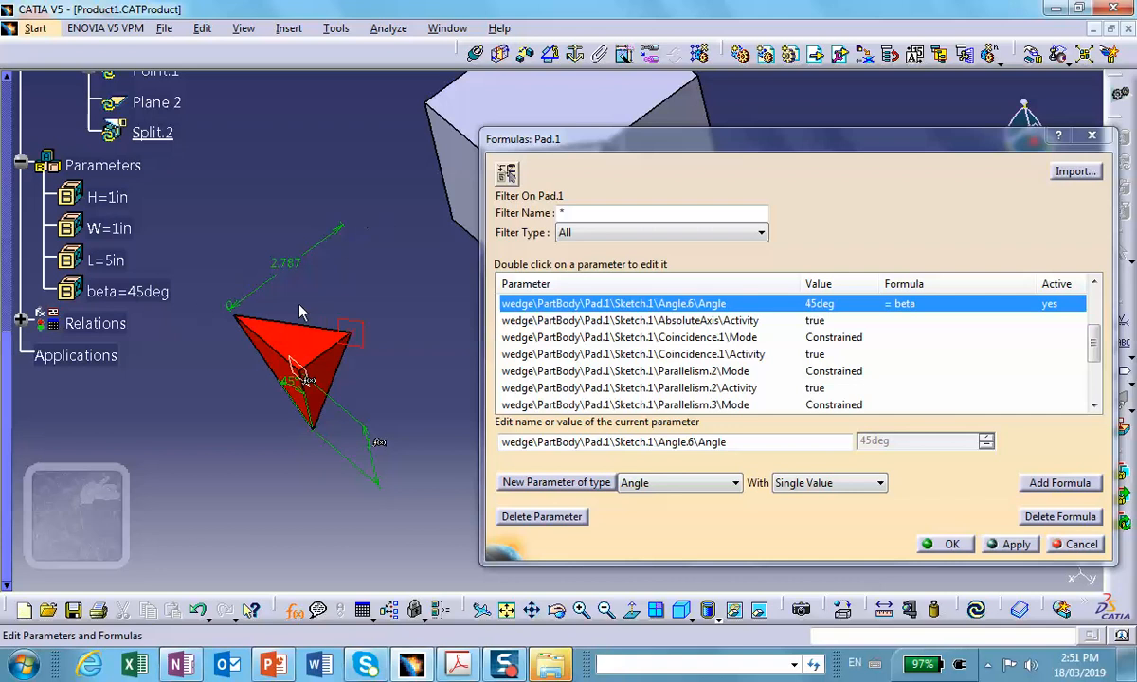
left_click(360, 338)
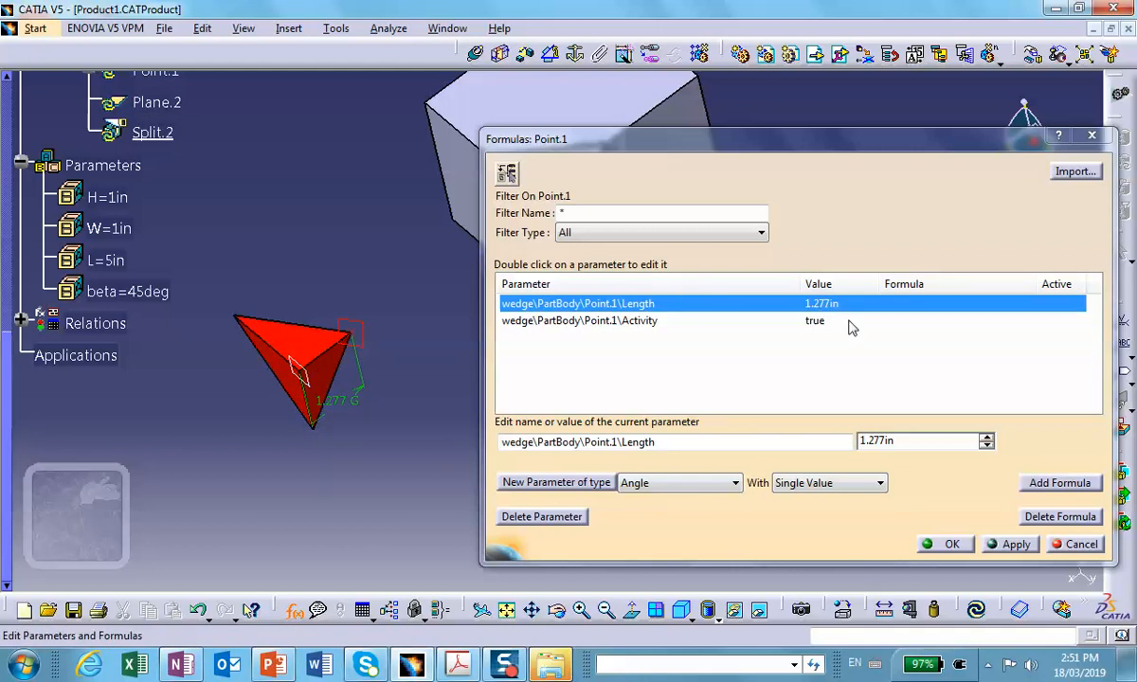
left_click(1042, 488)
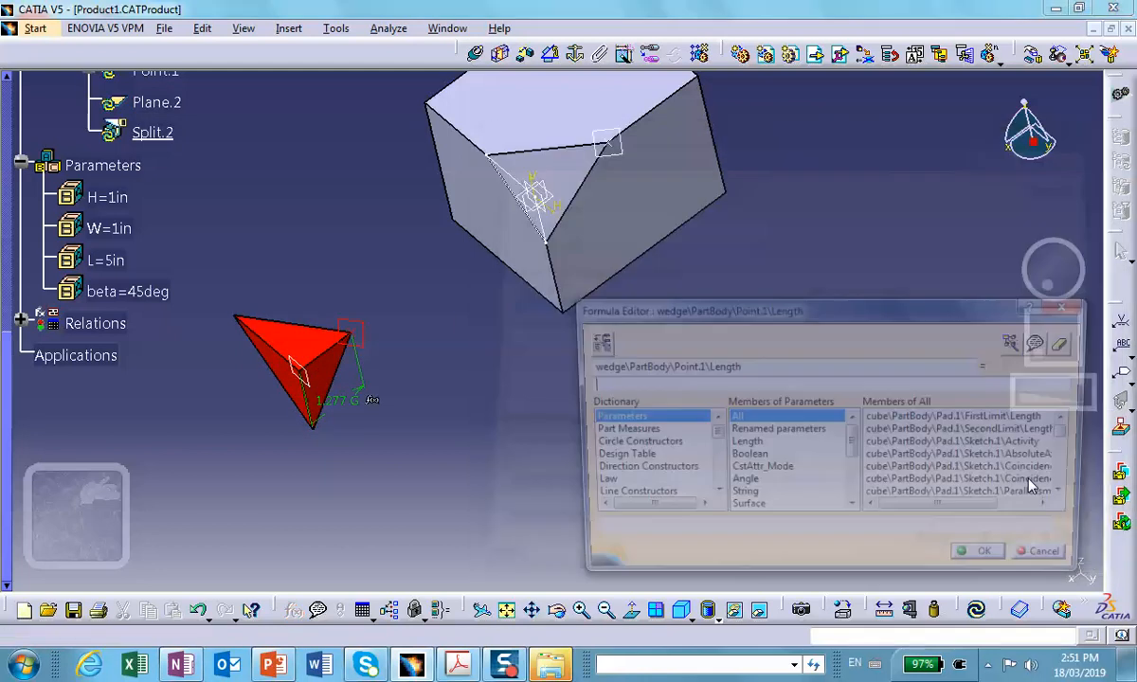
left_click(107, 197)
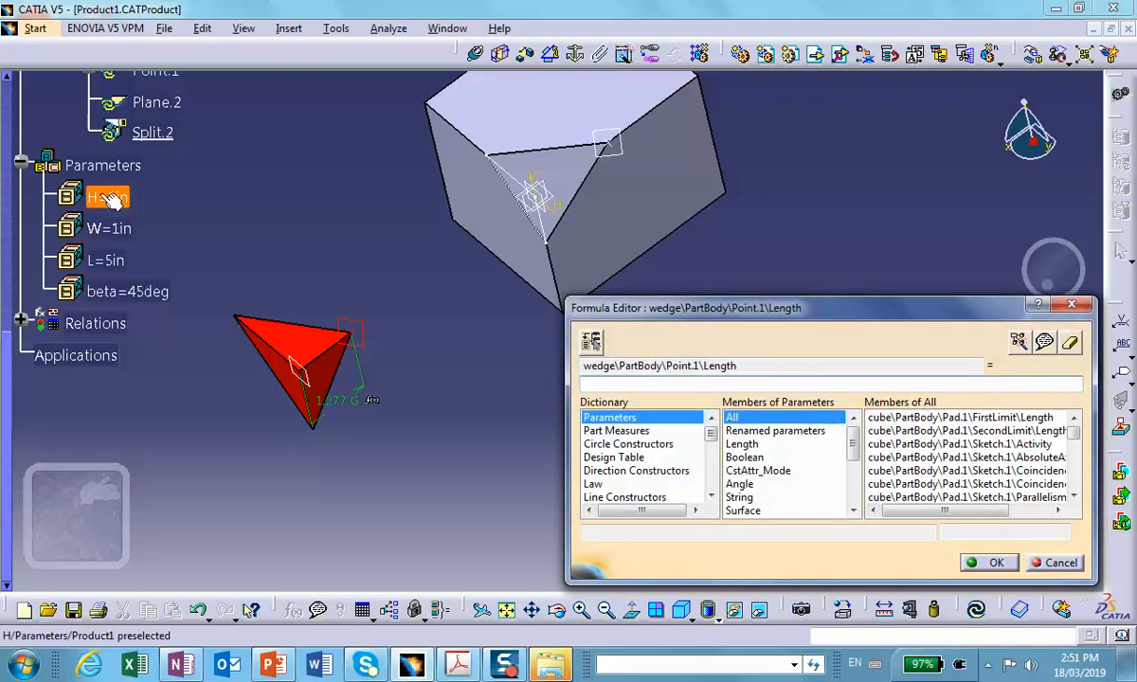
left_click(993, 563)
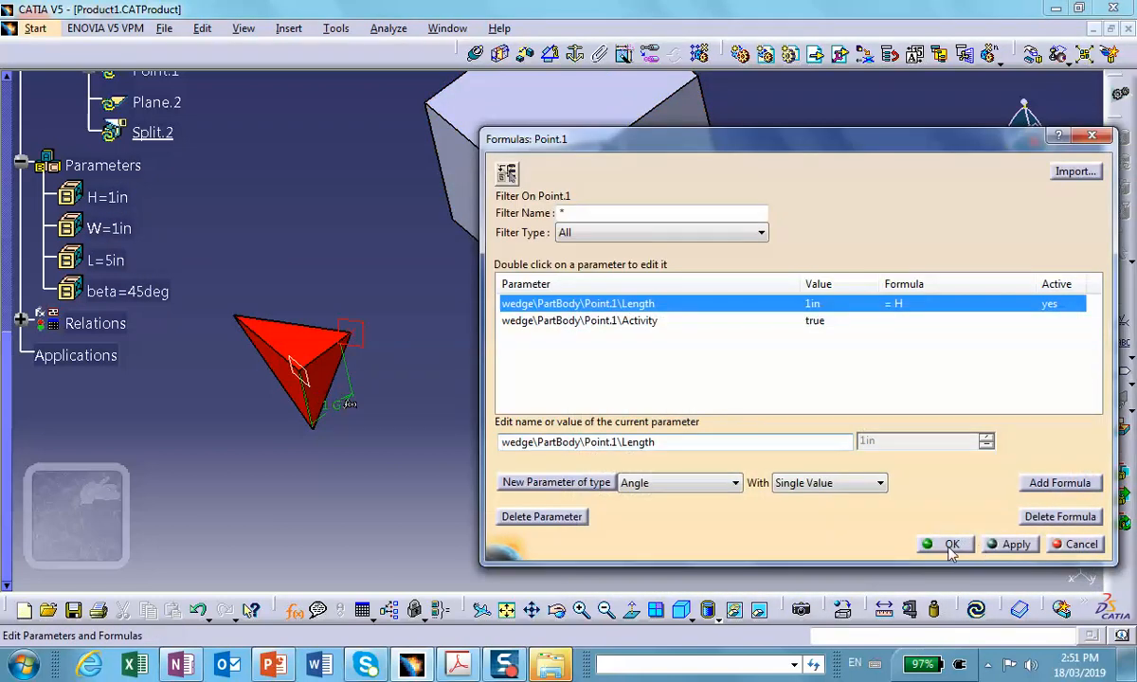
left_click(948, 545)
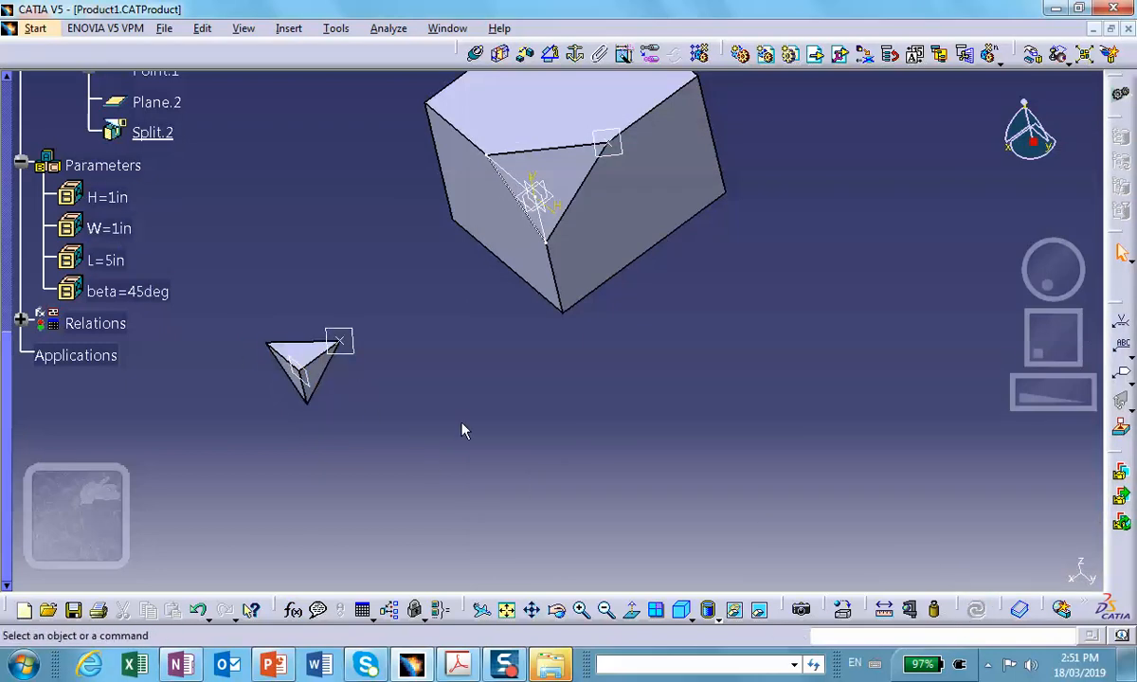
Step: Reopen the product's formula editor and add a formula that sets the sketch length of the cube's pad equal to parameter L
mouse_move(432, 395)
middle_mouse_down()
mouse_move(393, 348)
mouse_move(403, 336)
mouse_move(423, 406)
middle_mouse_up()
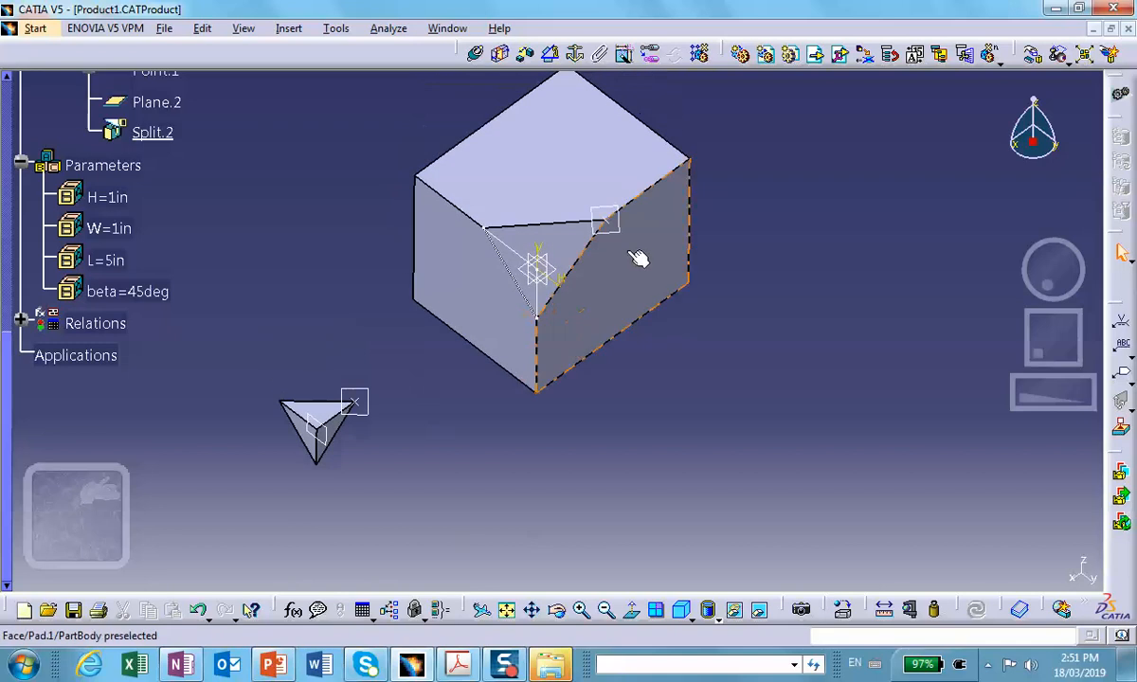
middle_click_drag(621, 256, 537, 261)
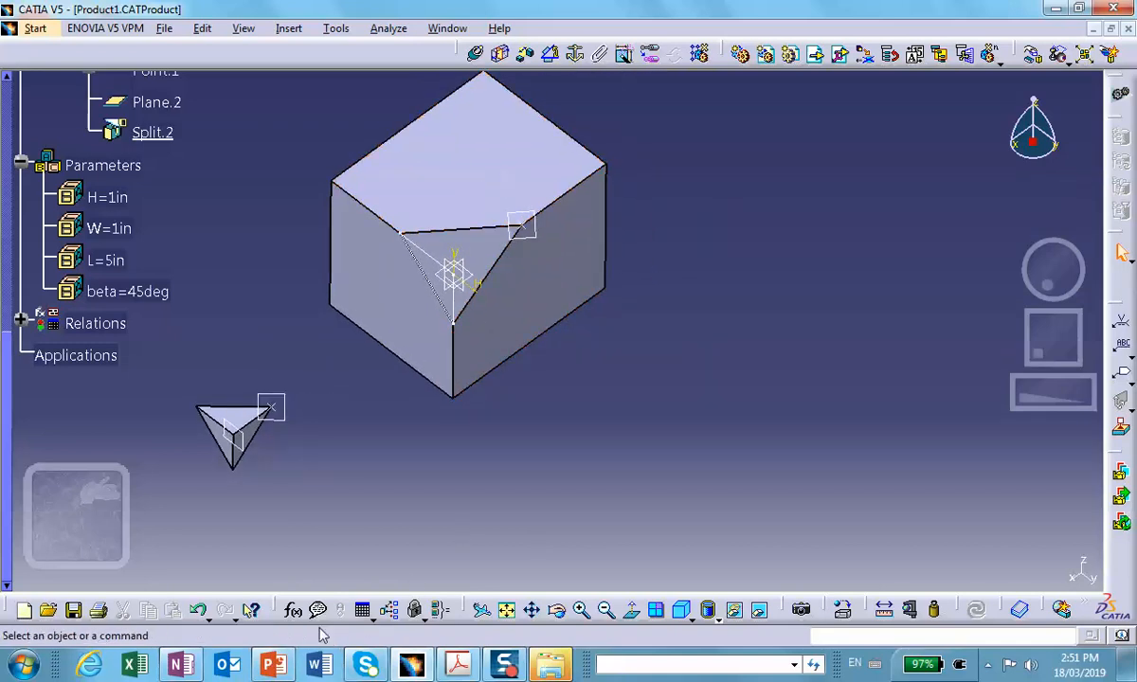
left_click(294, 614)
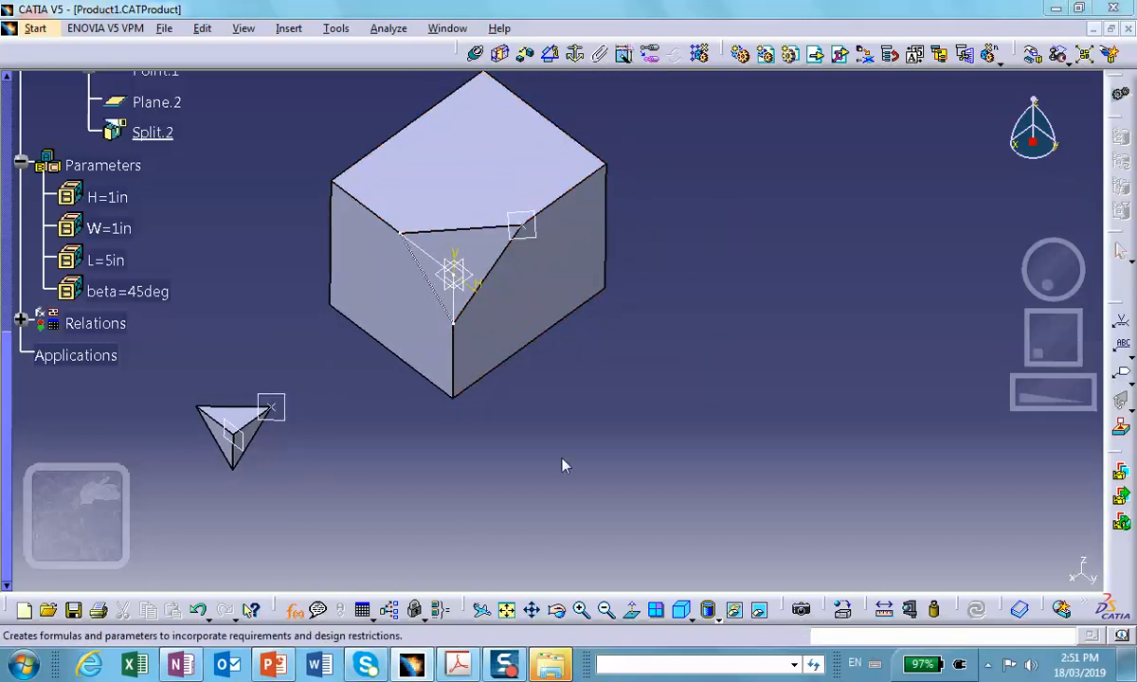
middle_click_drag(366, 361, 299, 366)
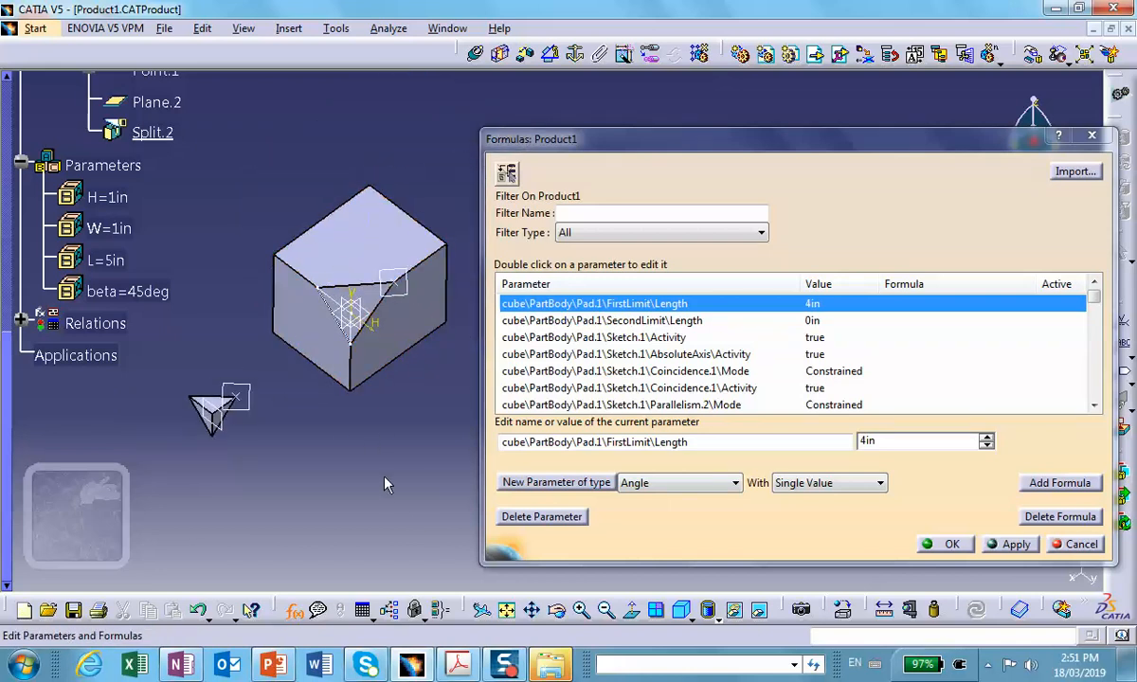
left_click(369, 224)
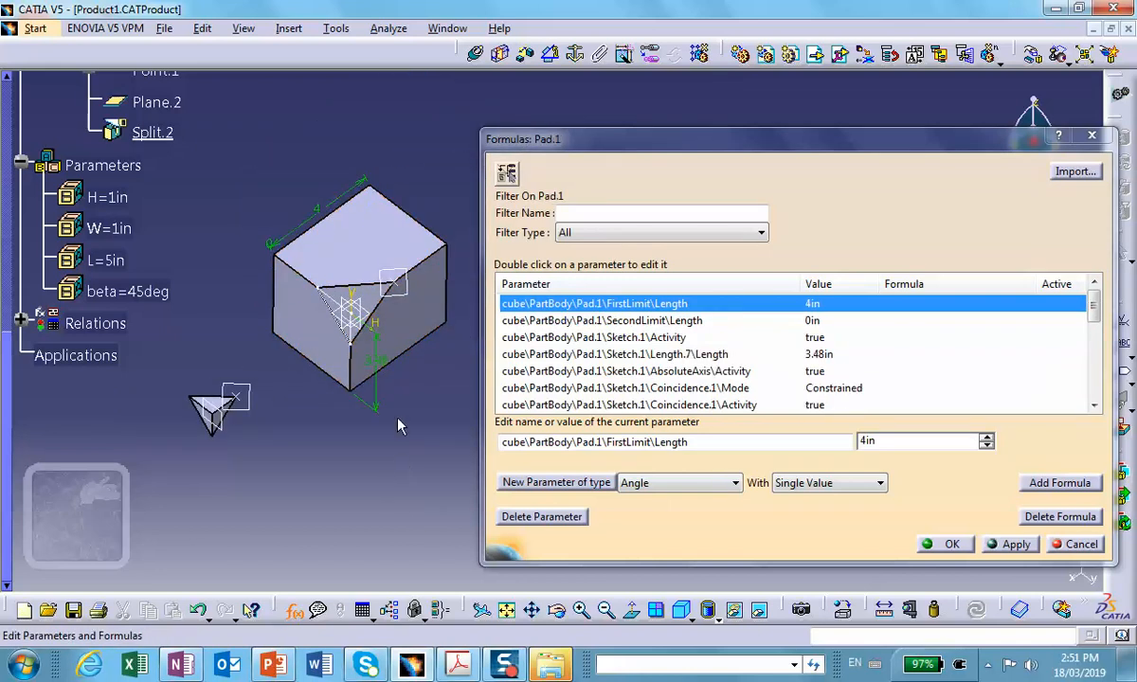
left_click(376, 361)
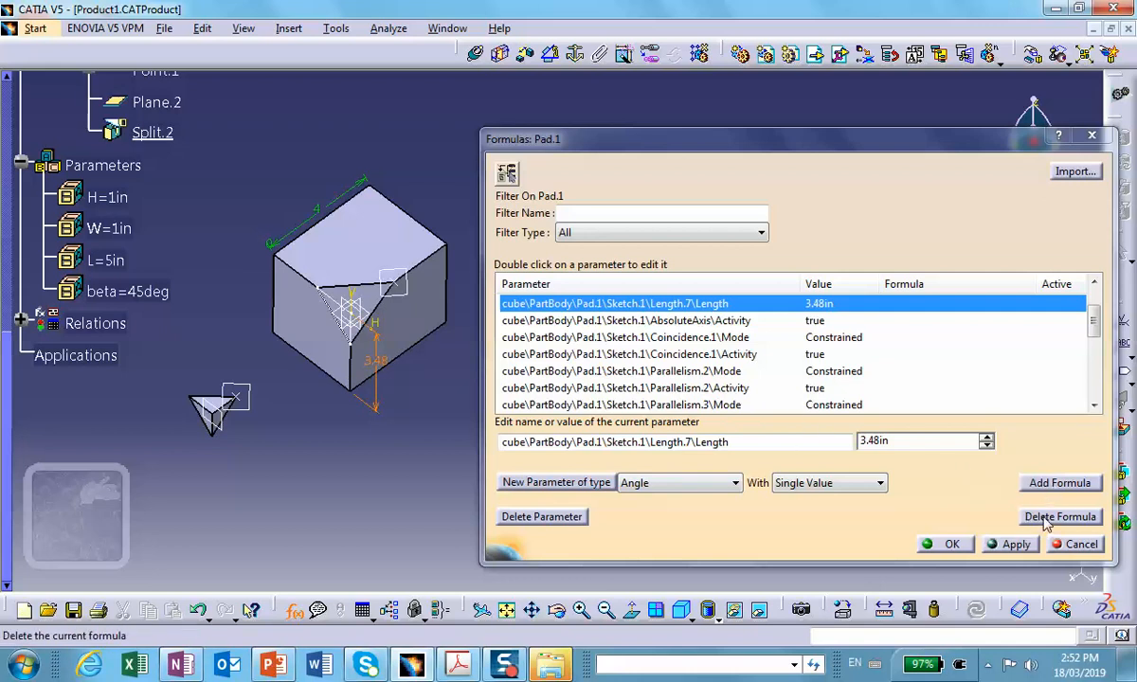
left_click(1049, 485)
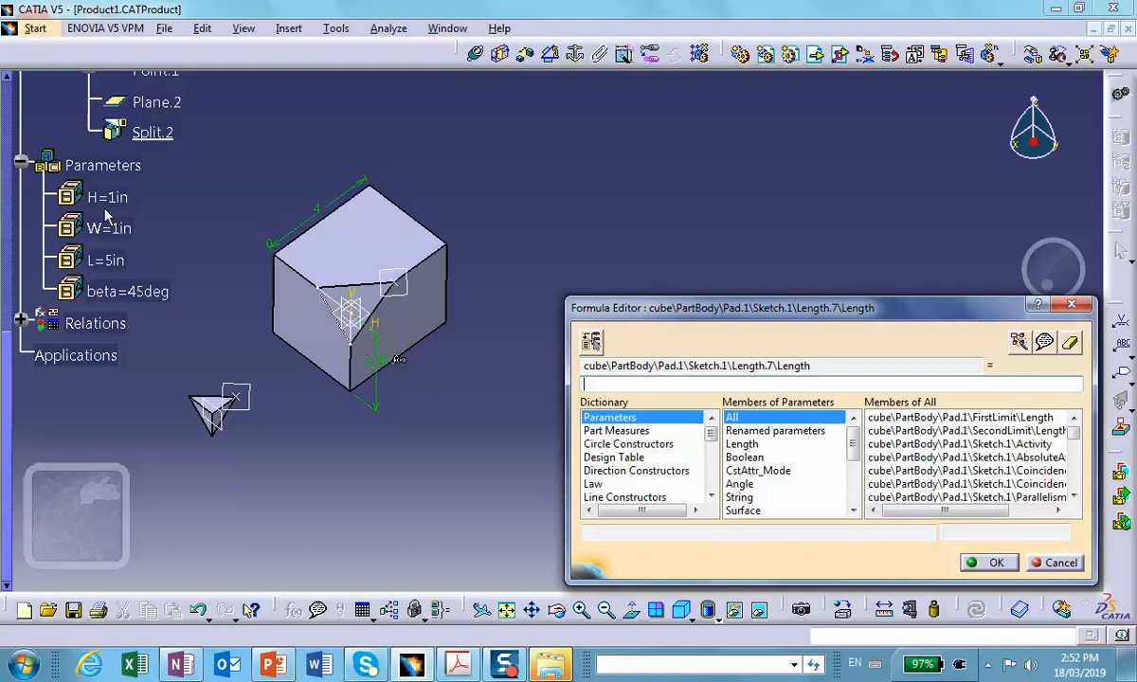
left_click(104, 259)
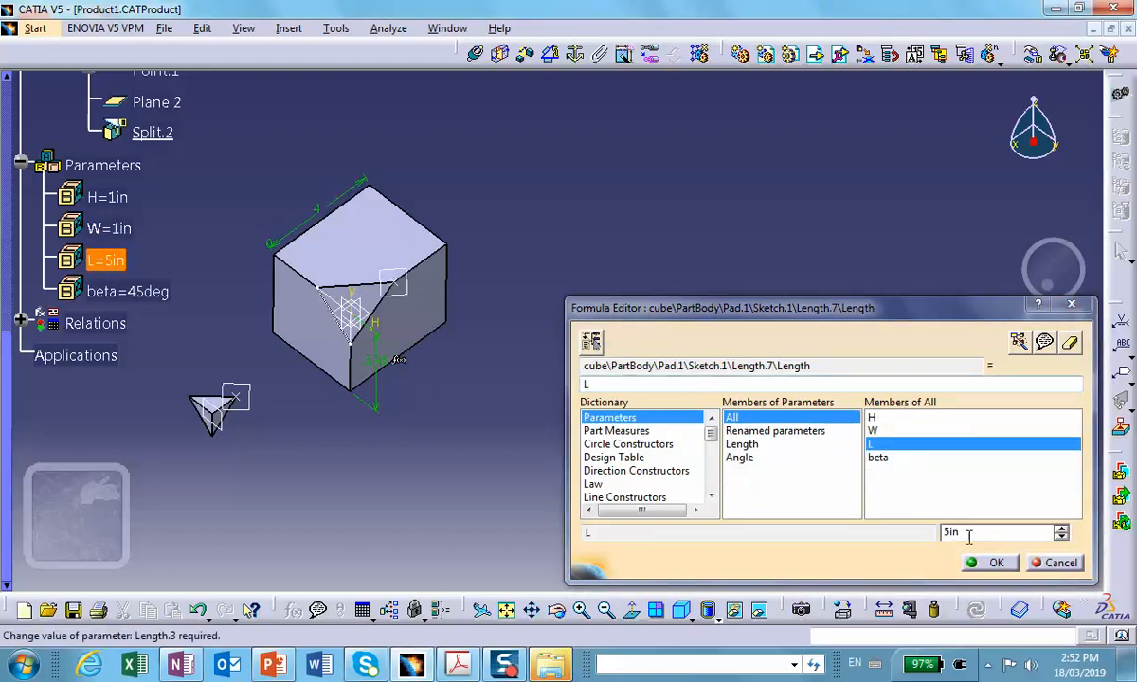
left_click(991, 563)
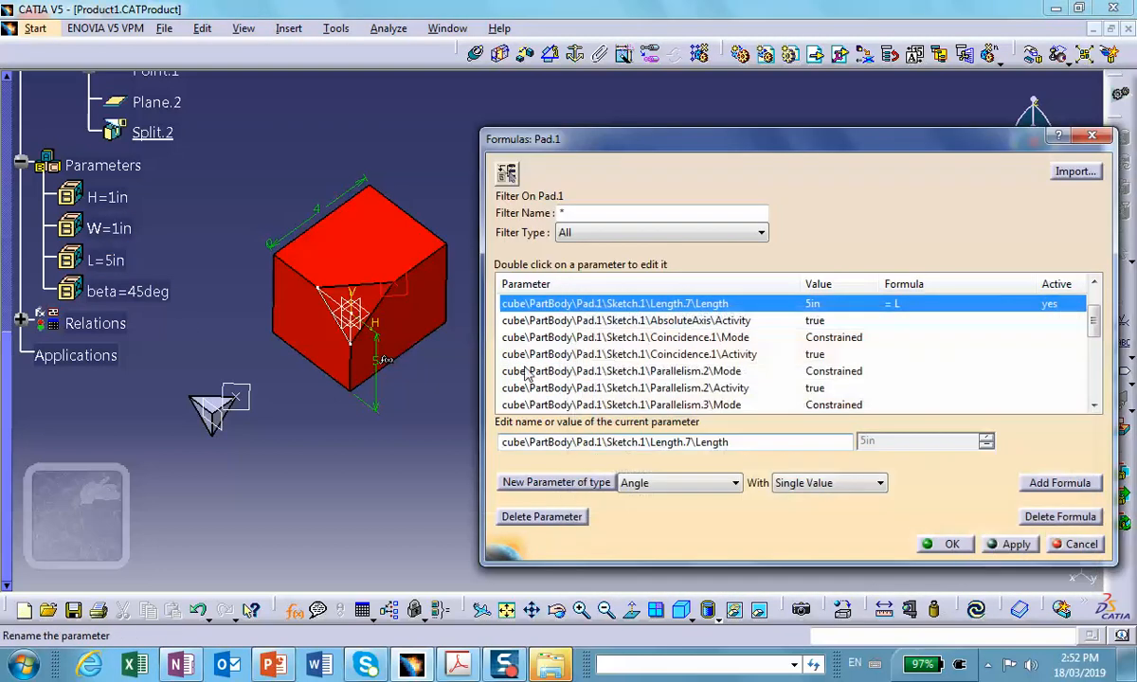
Step: Add a formula that sets the first limit length of the cube's pad equal to parameter L
left_click(329, 212)
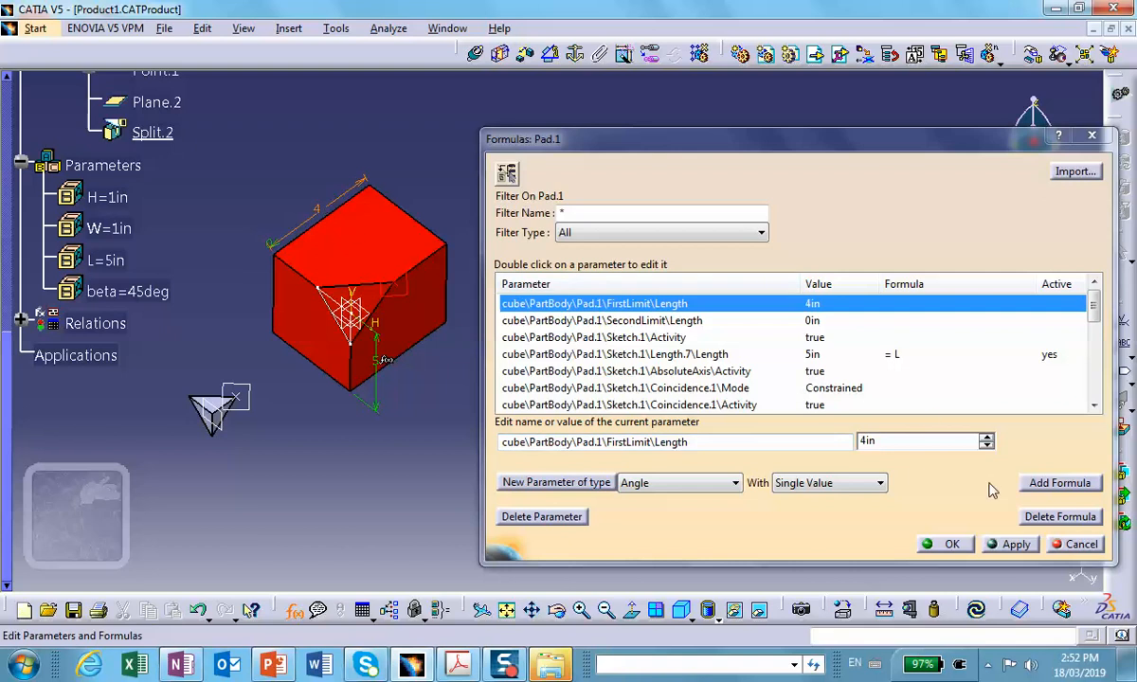
left_click(1047, 483)
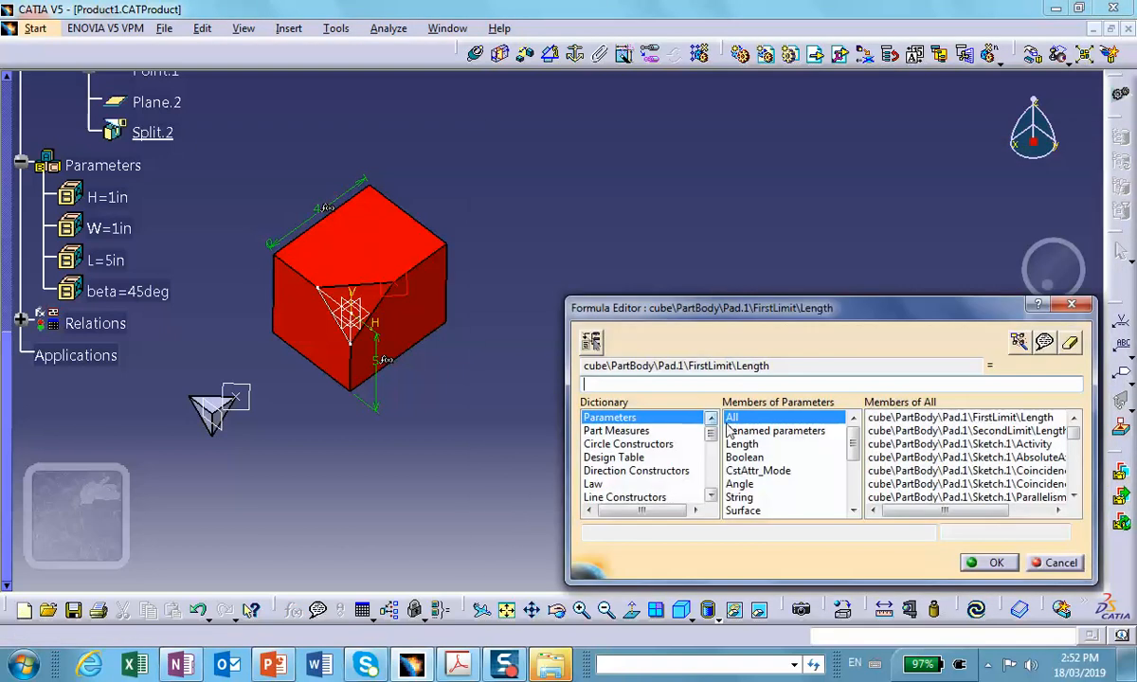
left_click(98, 259)
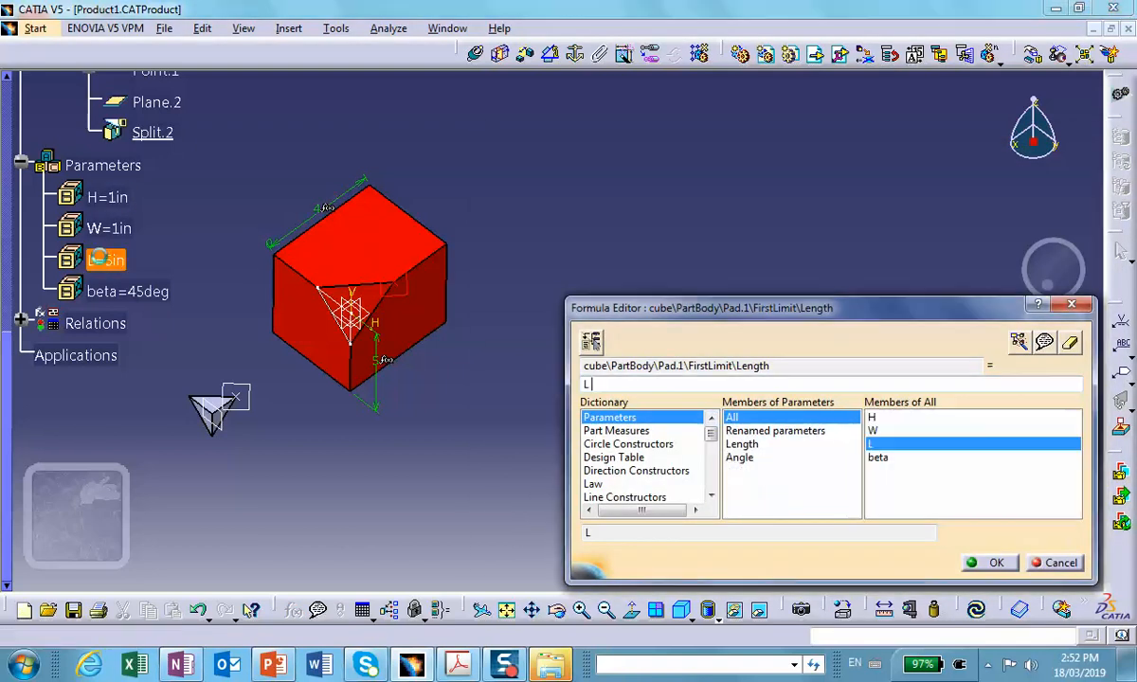
left_click(995, 564)
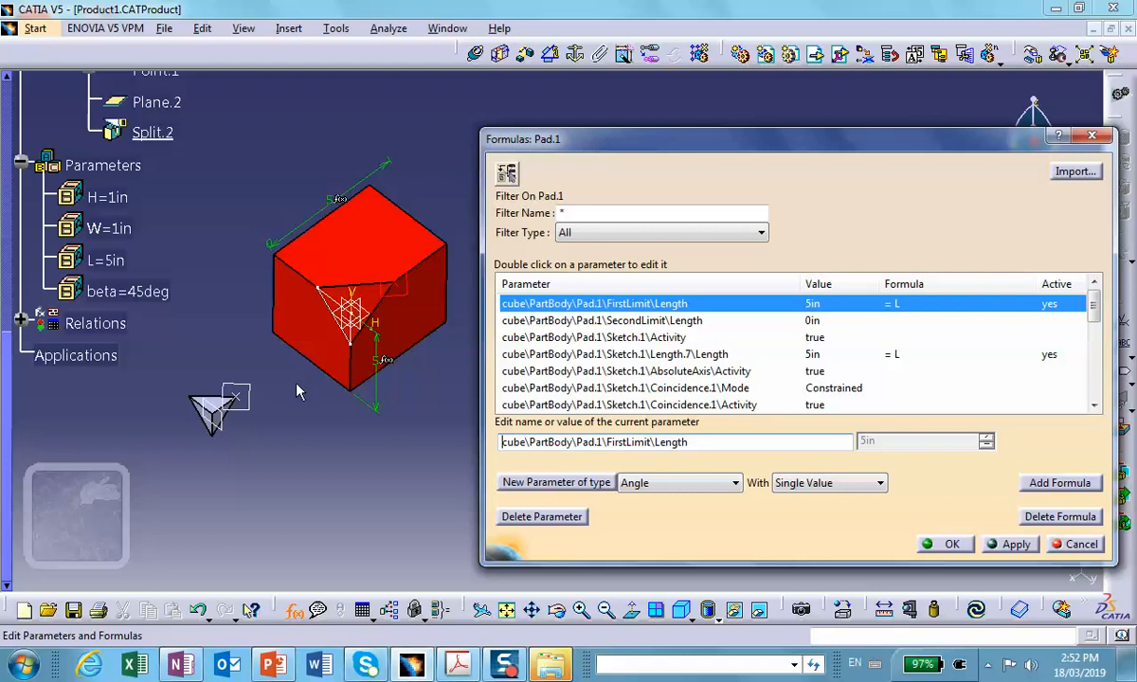
middle_click_drag(377, 406, 394, 325, "ctrl")
middle_click_drag(296, 379, 480, 409)
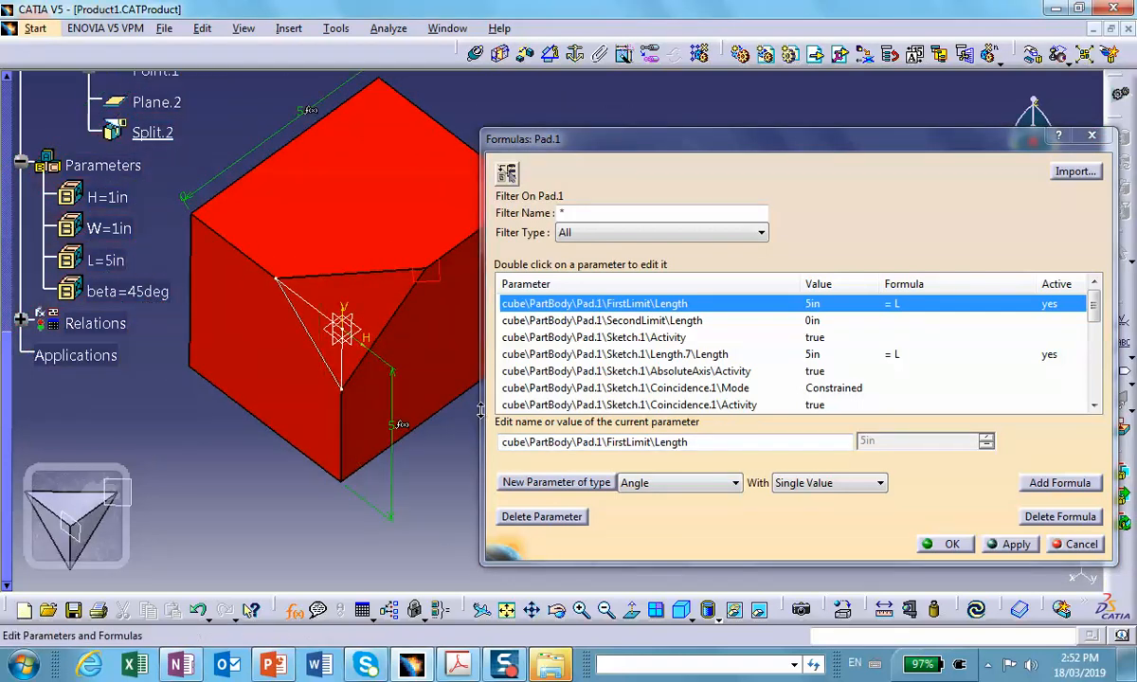
middle_click_drag(289, 403, 337, 343)
scroll(439, 291, "down", 1)
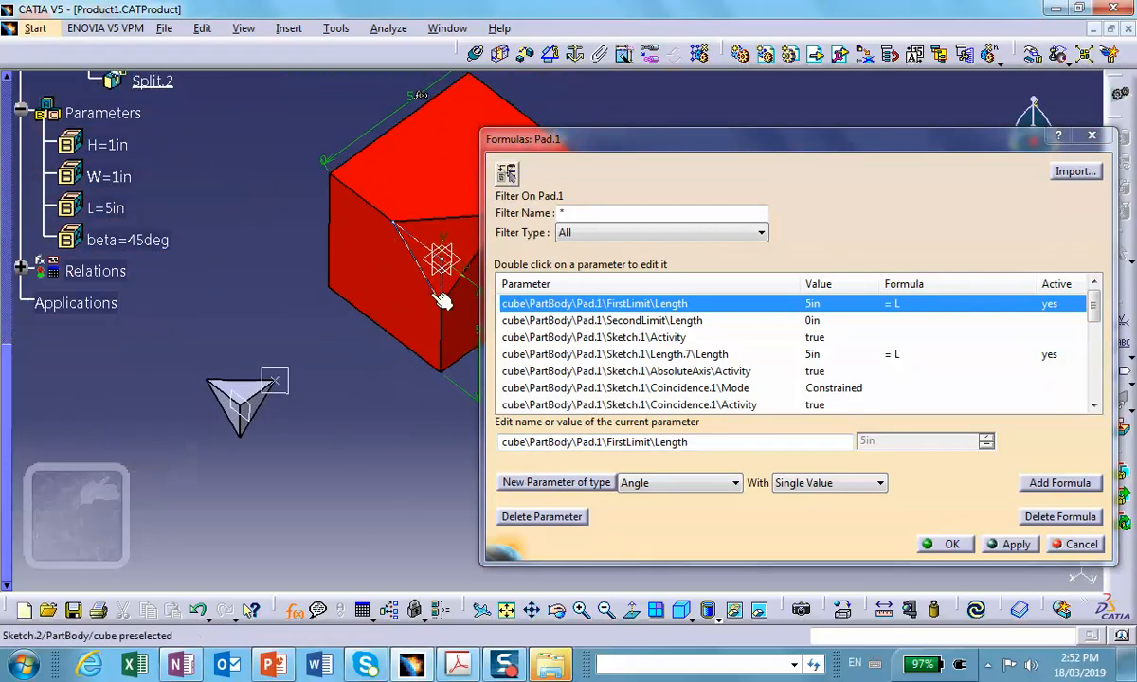
scroll(201, 236, "up", 2)
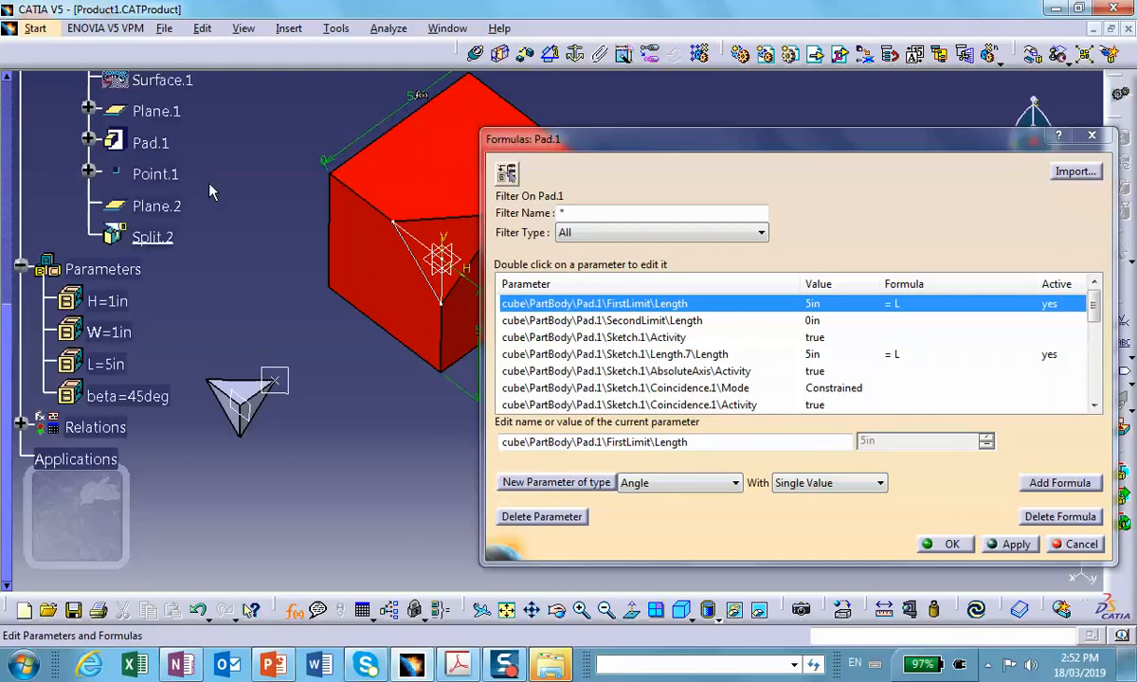
scroll(195, 170, "up", 2)
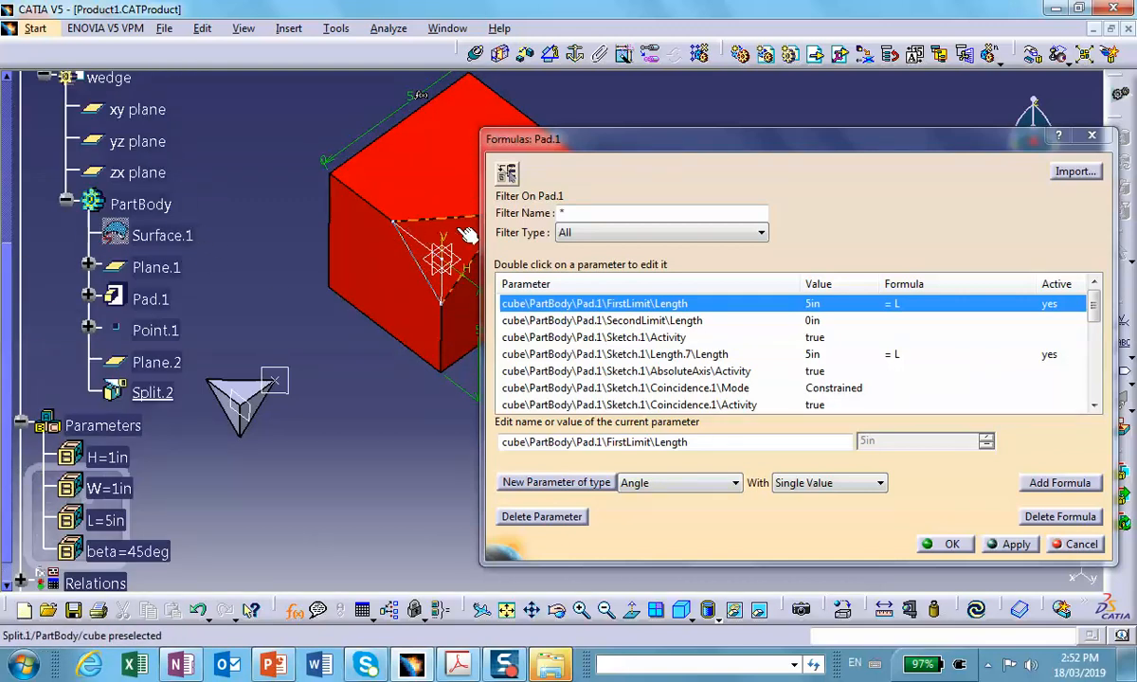
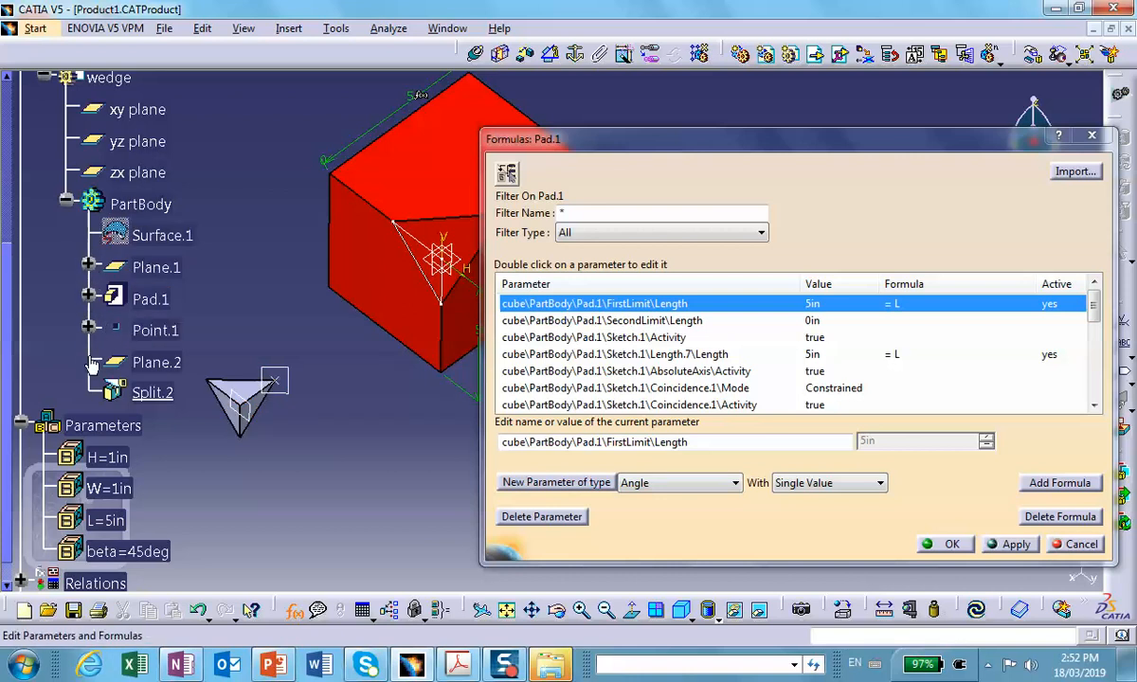
left_click(88, 298)
left_click(189, 329)
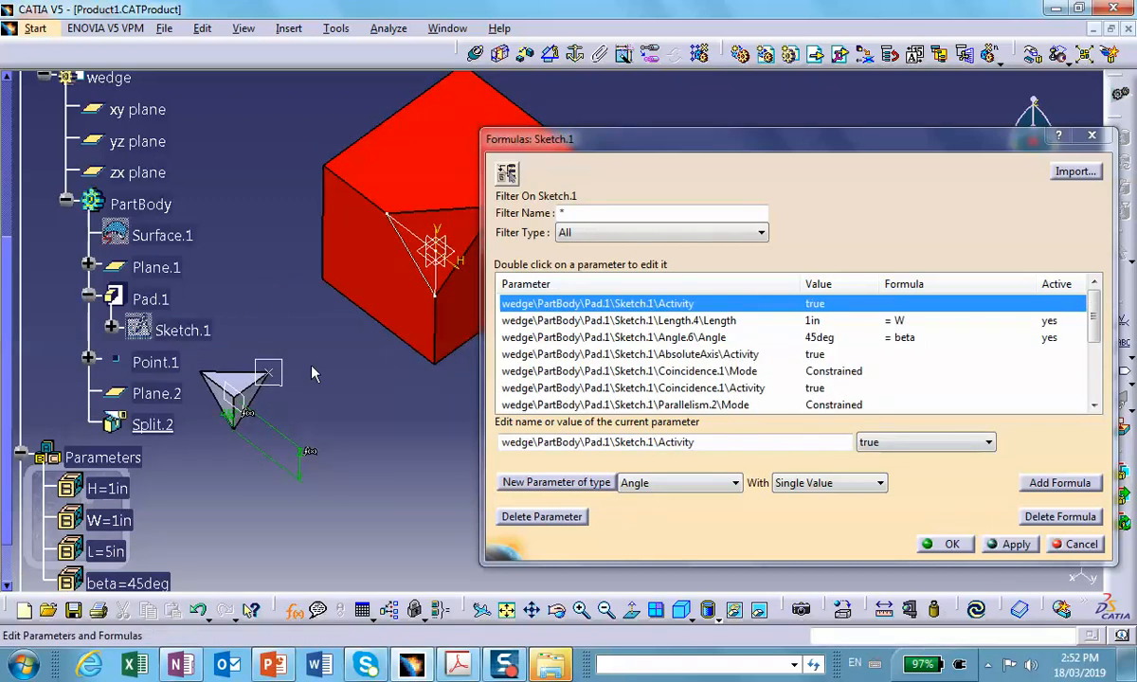
middle_click_drag(320, 344, 333, 377)
scroll(218, 249, "up", 5)
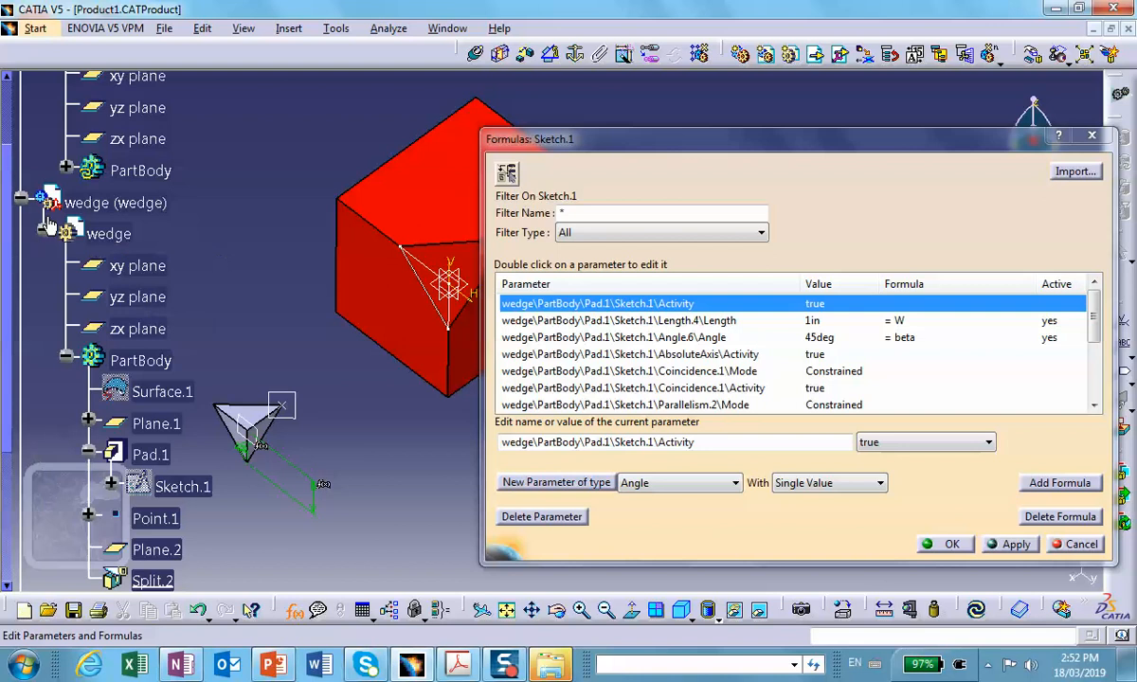
scroll(161, 204, "up", 3)
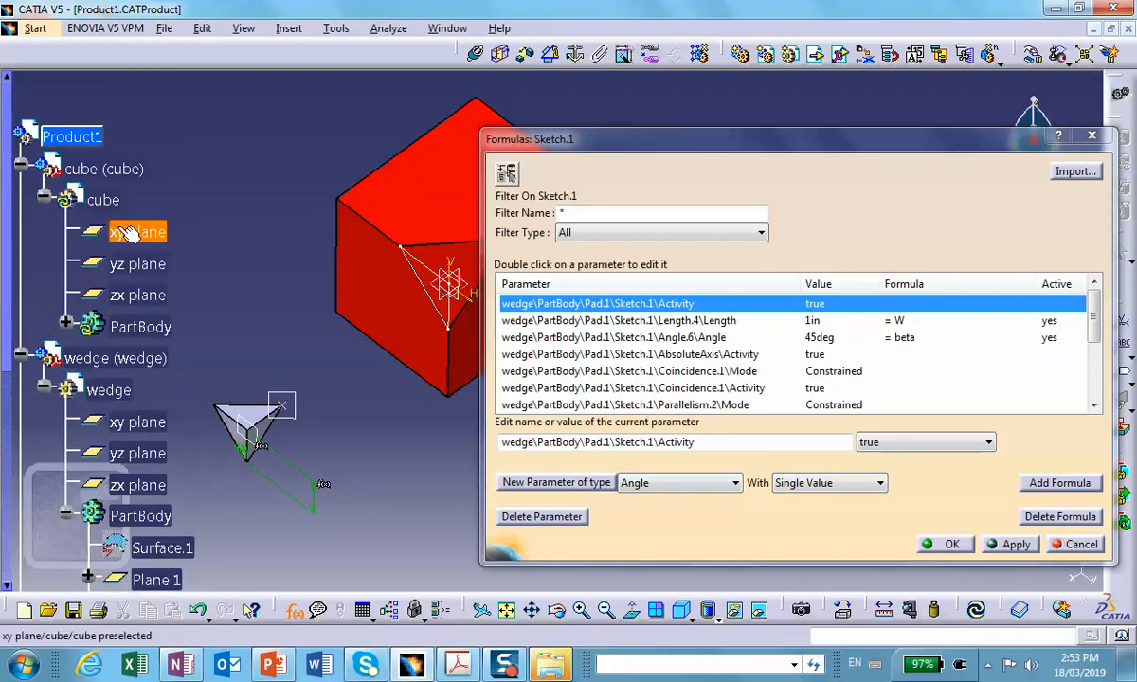
Step: List the cube part's parameters and add a formula that sets the angle of its corner triangle sketch equal to parameter beta
left_click(43, 386)
left_click(102, 199)
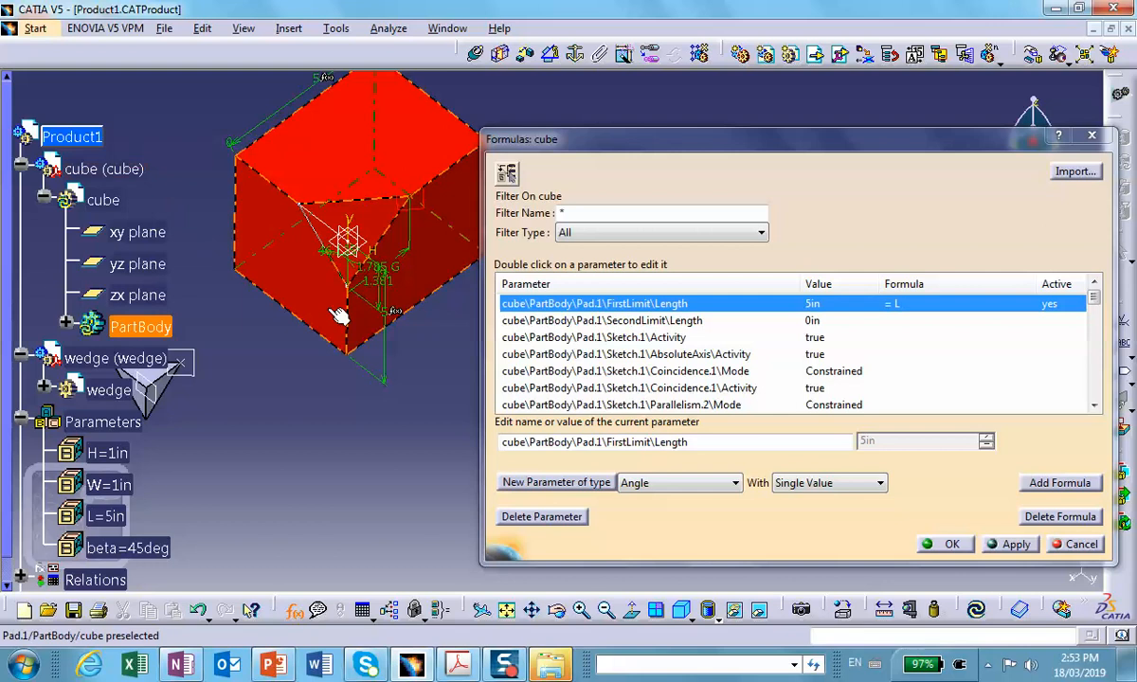
middle_click_drag(337, 313, 392, 365)
scroll(345, 331, "down", 1)
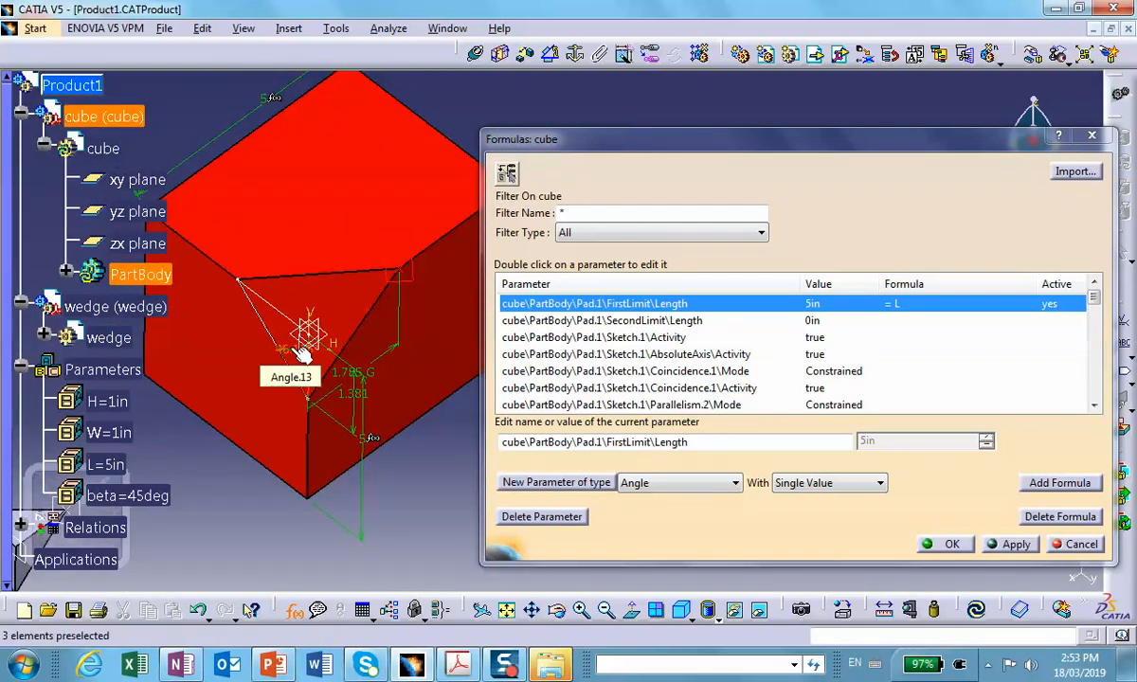
left_click(301, 352)
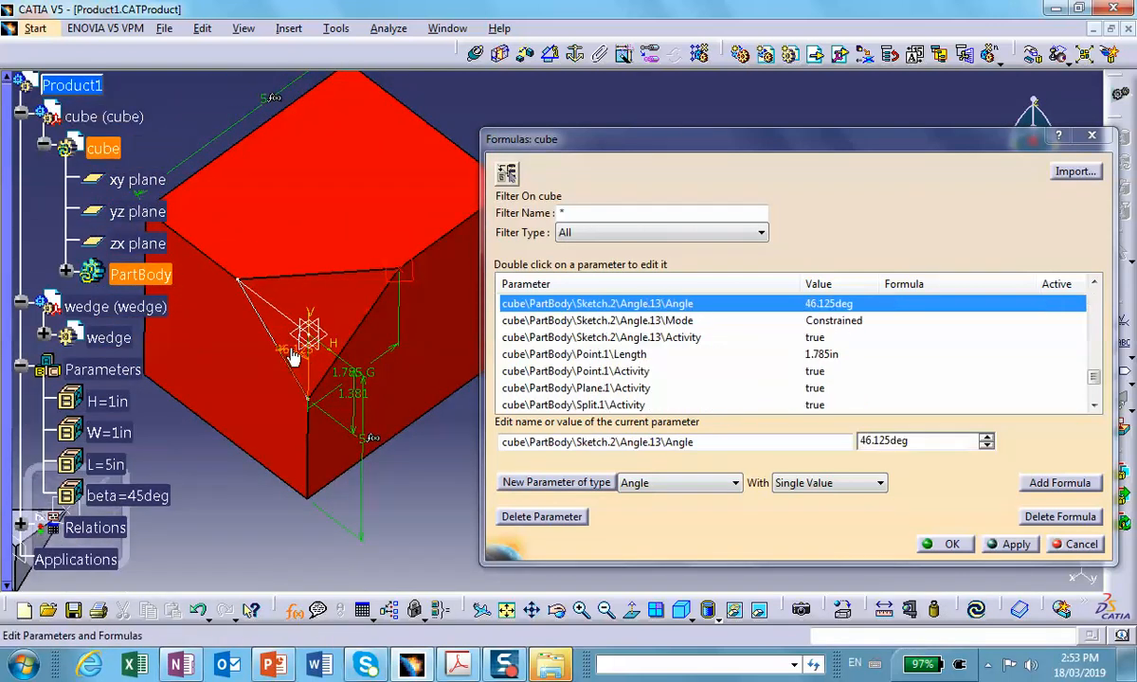
left_click(1059, 483)
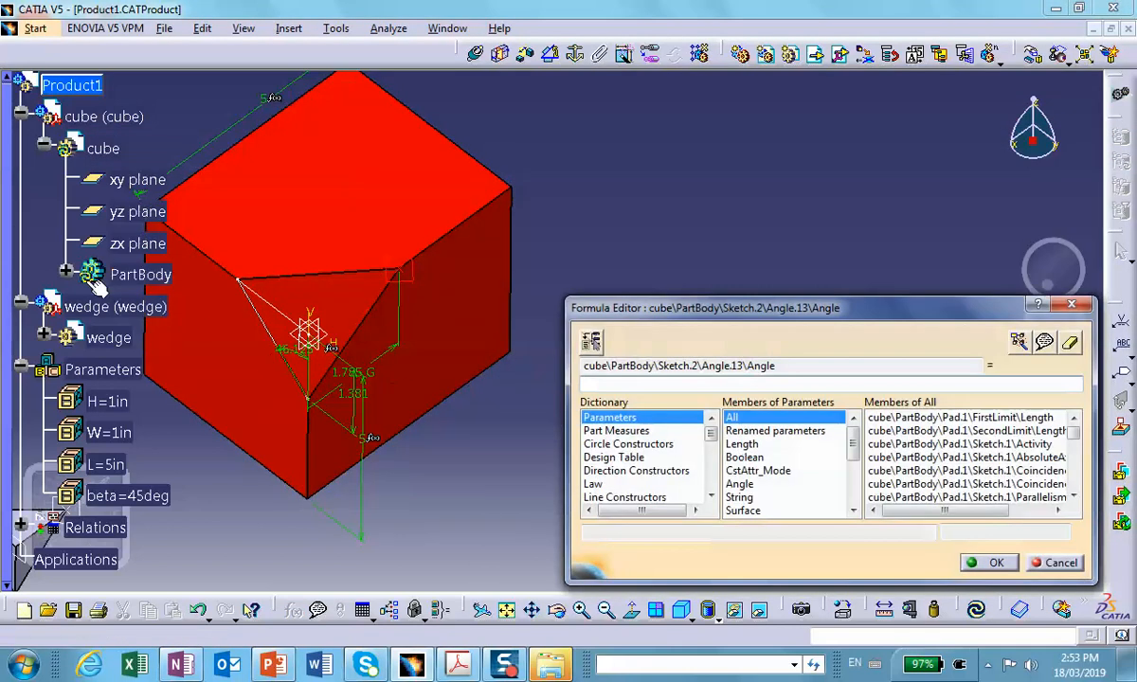
left_click(147, 497)
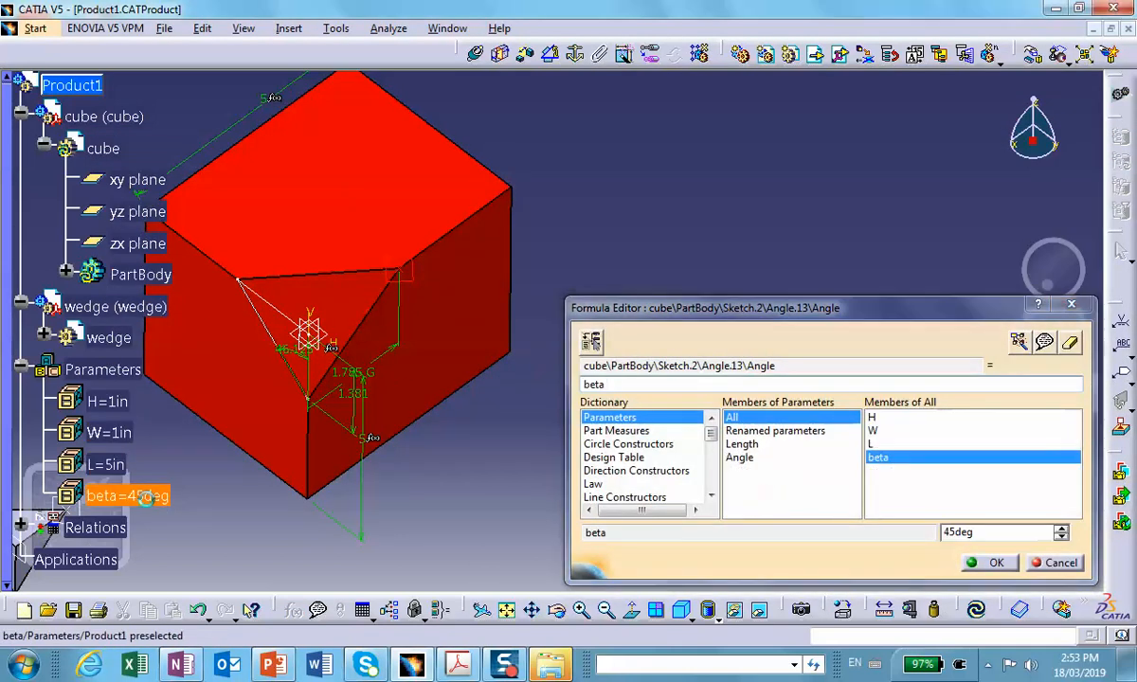
left_click(994, 563)
Step: Add a formula that sets the 1.381 in length of the cube's corner triangle sketch equal to parameter W
middle_click_drag(442, 445, 358, 458)
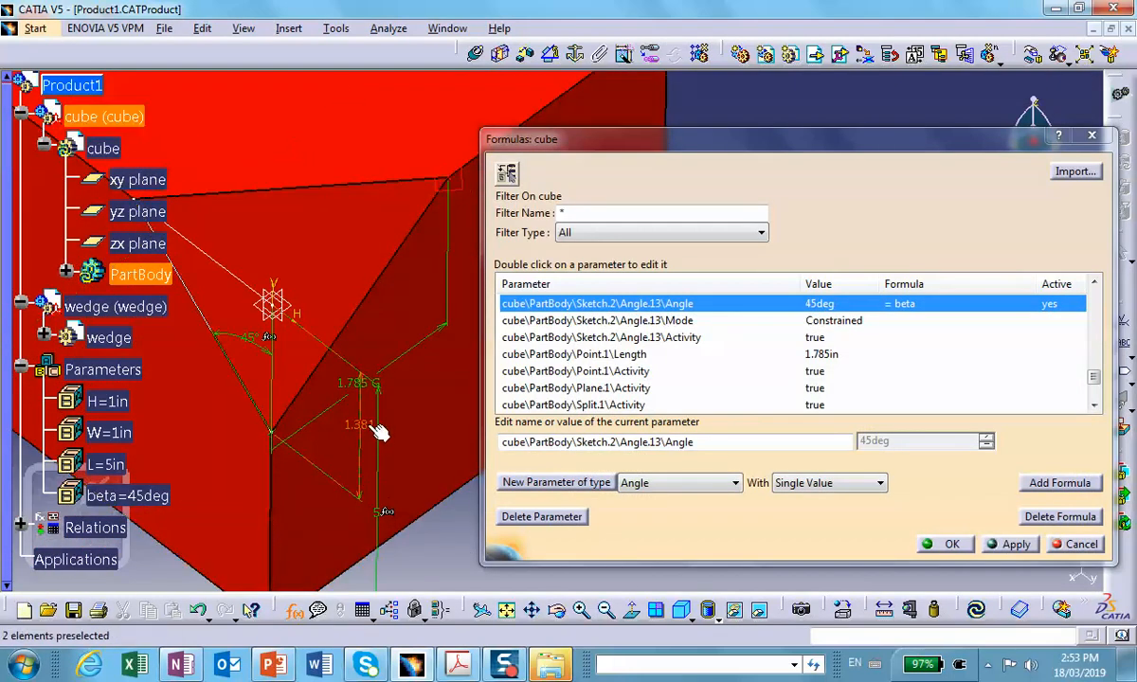
left_click(376, 425)
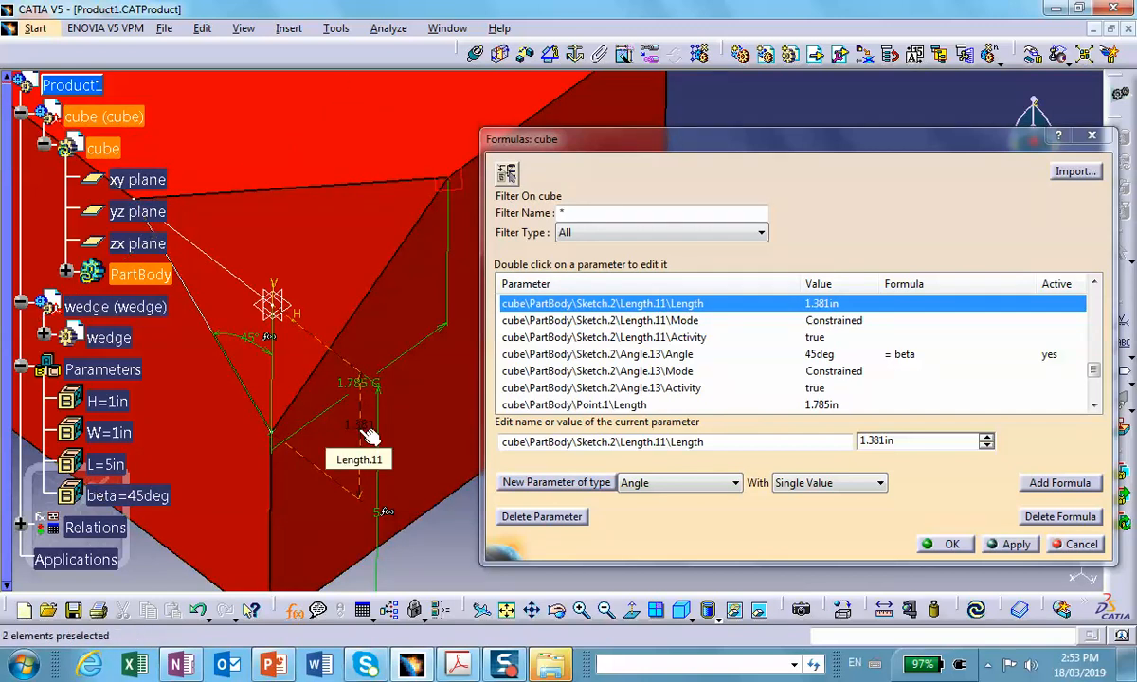
left_click(457, 663)
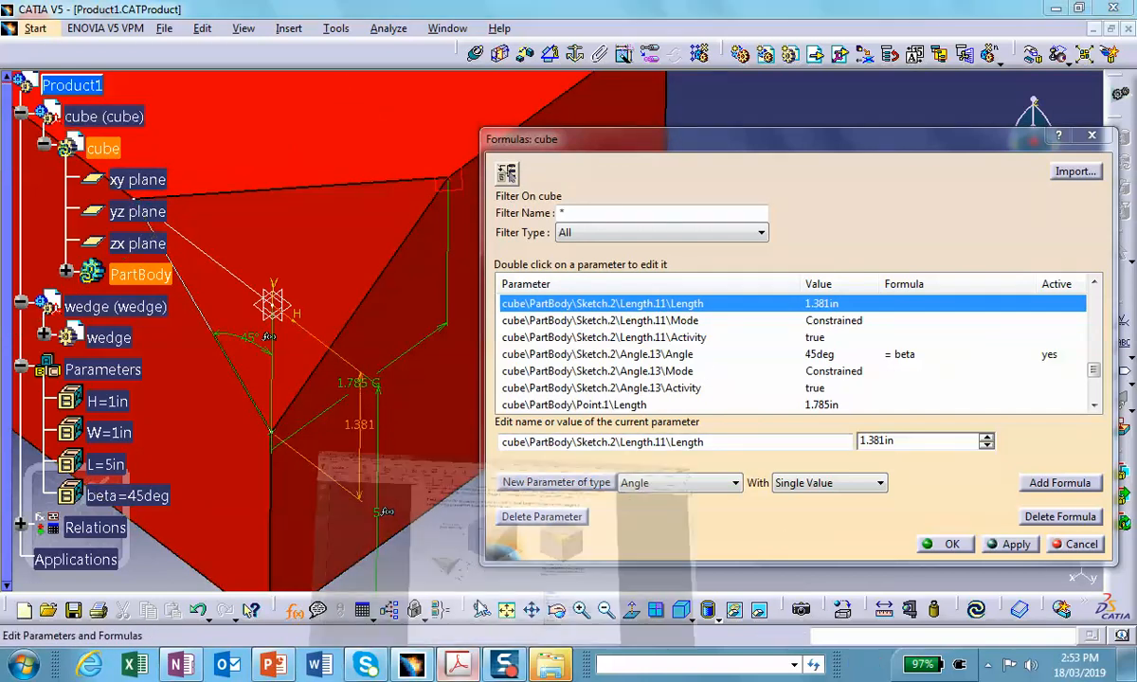
left_click(1056, 12)
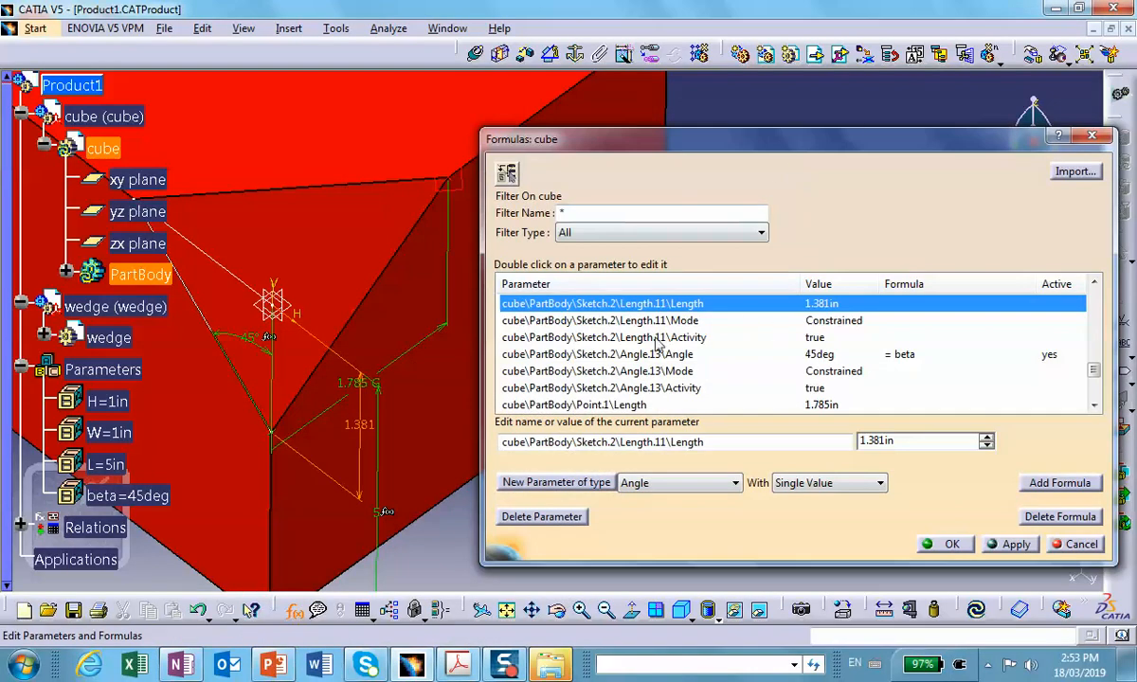
left_click(1053, 482)
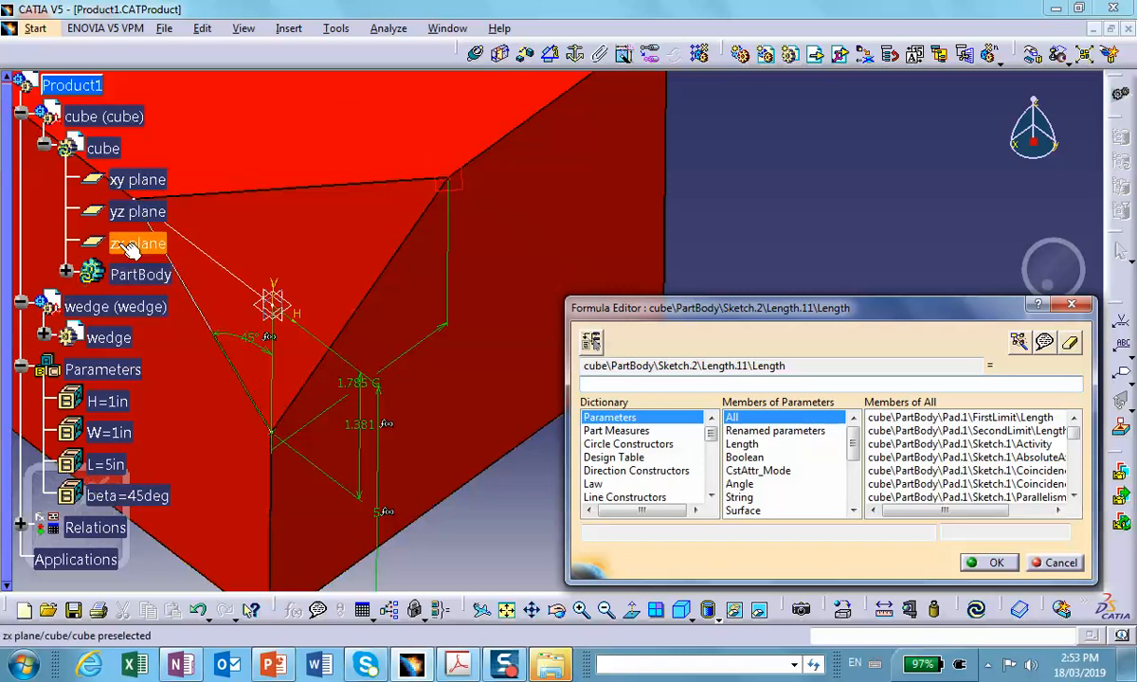
left_click(112, 433)
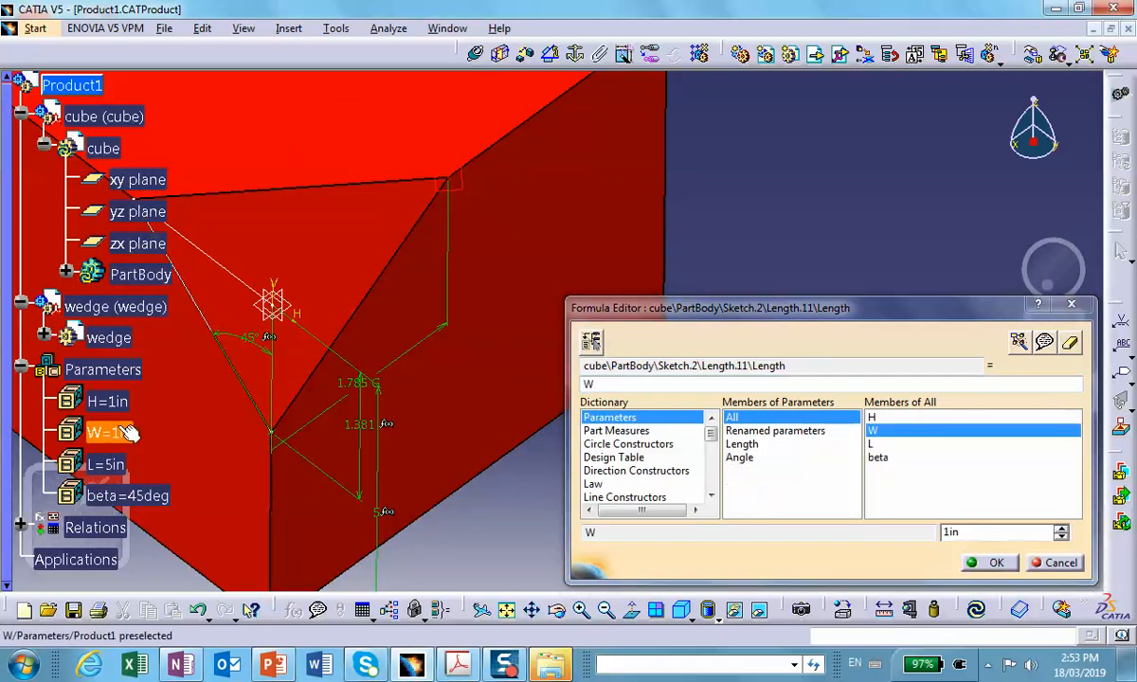
left_click(1015, 562)
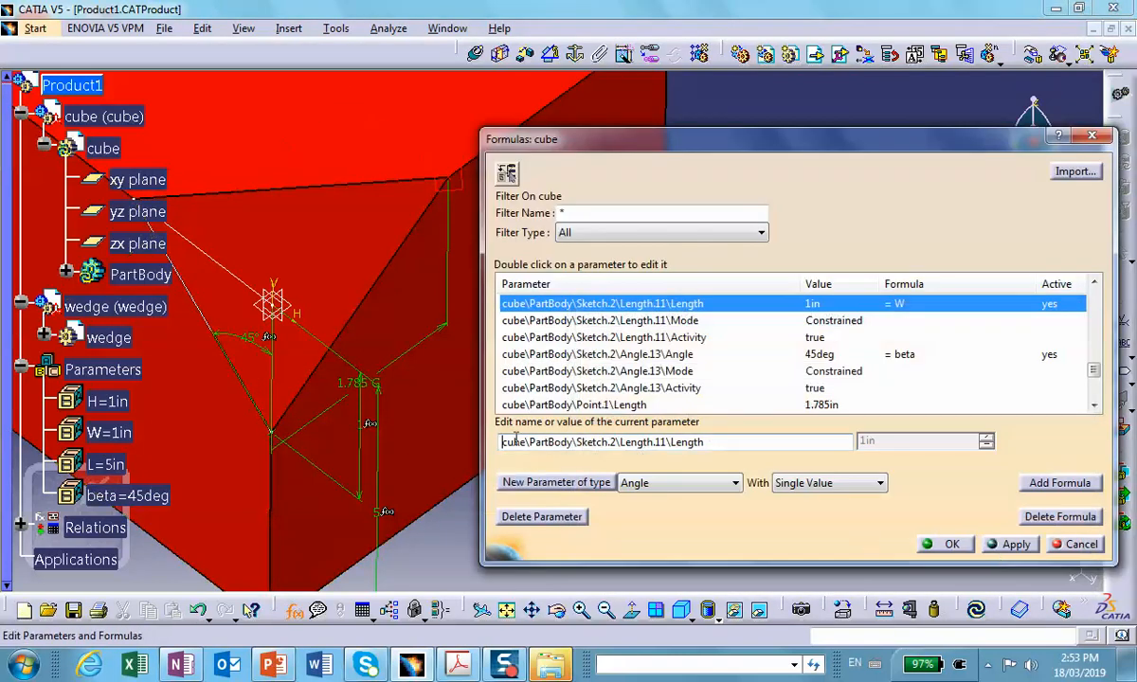
Step: Add a formula that sets the length of the cube's Point.1 equal to parameter H, and accept the cube formulas
middle_click_drag(262, 282, 452, 330)
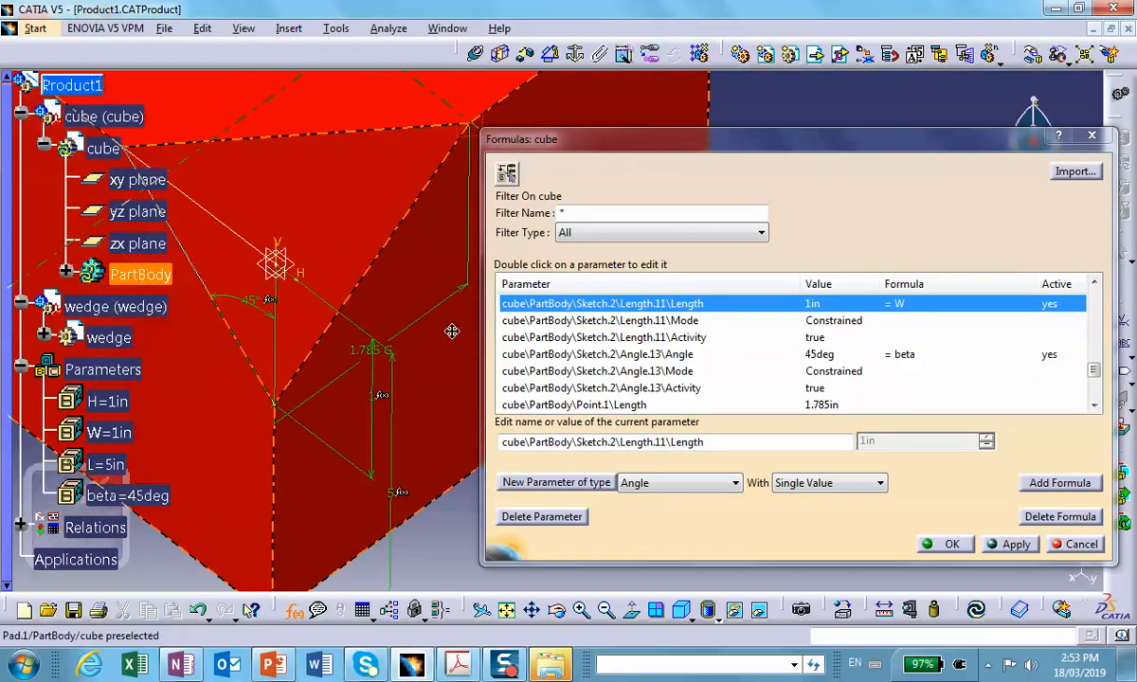
scroll(432, 333, "down", 1)
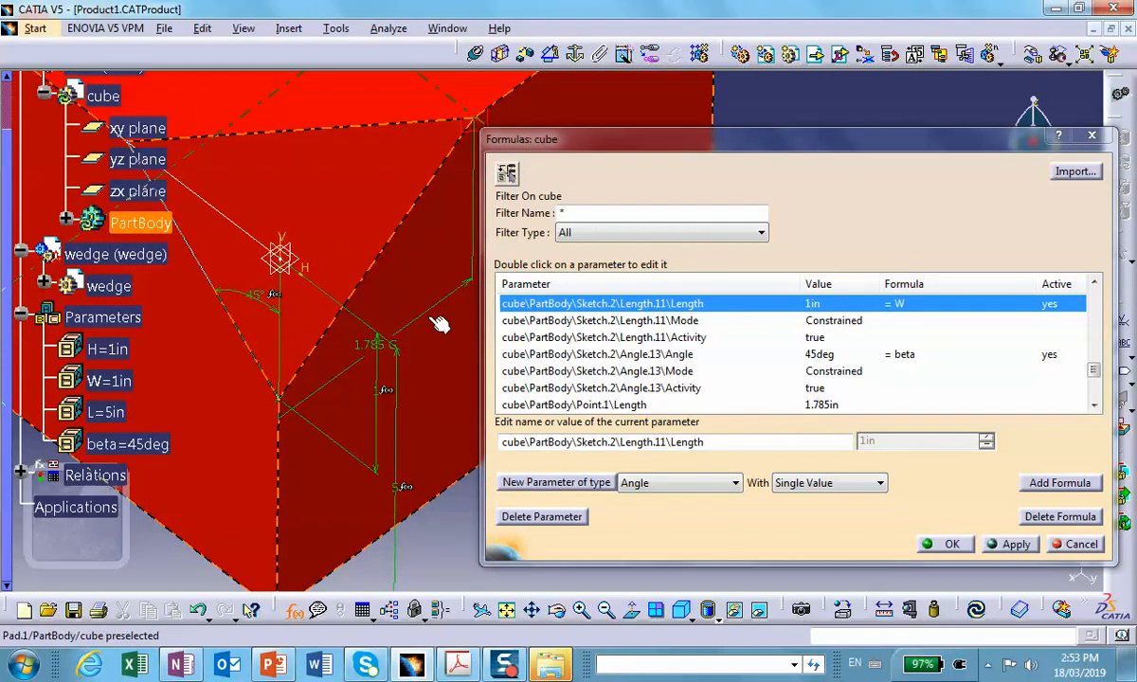
middle_click_drag(413, 273, 392, 297)
scroll(392, 296, "down", 1)
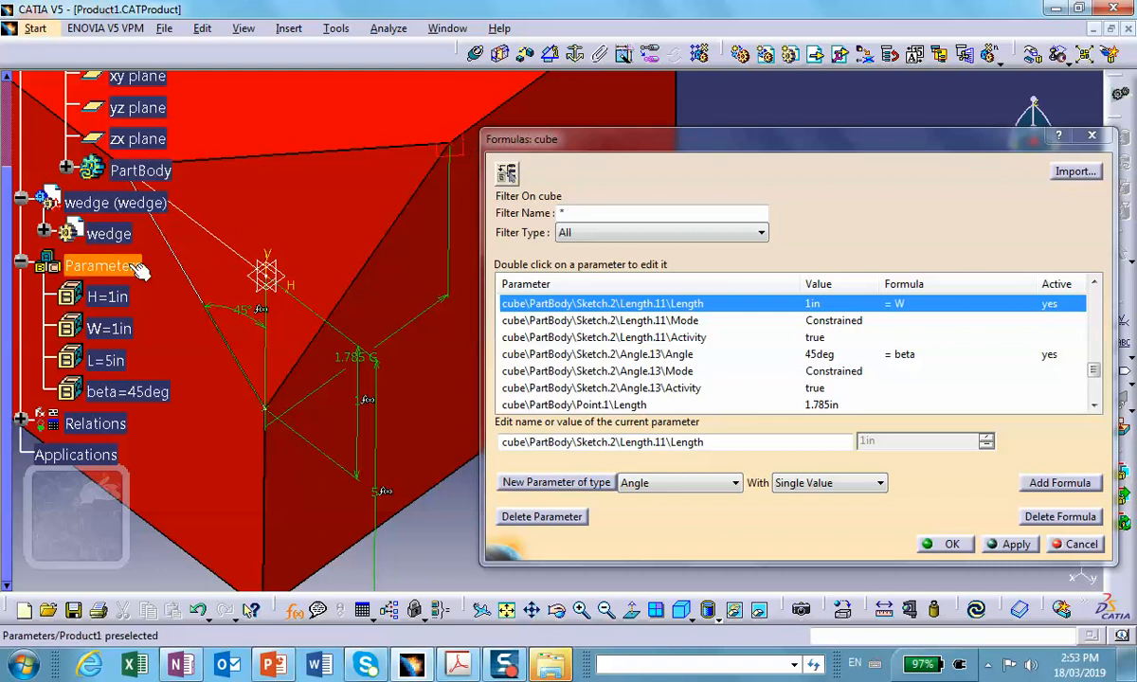
left_click(405, 336)
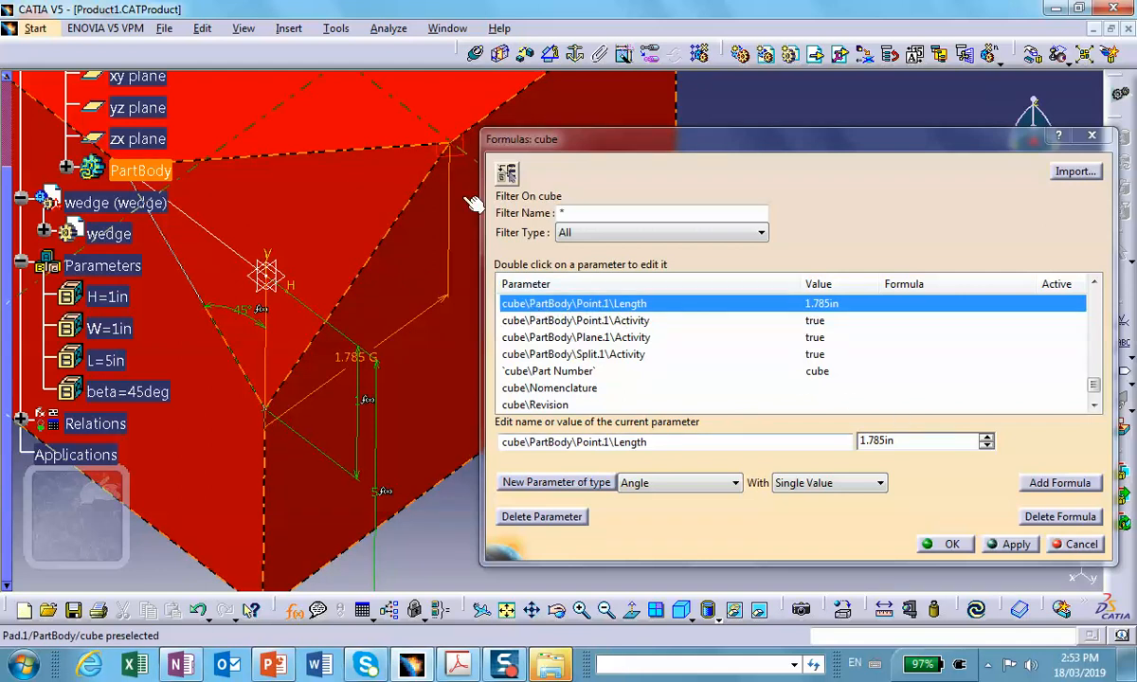
left_click(1053, 482)
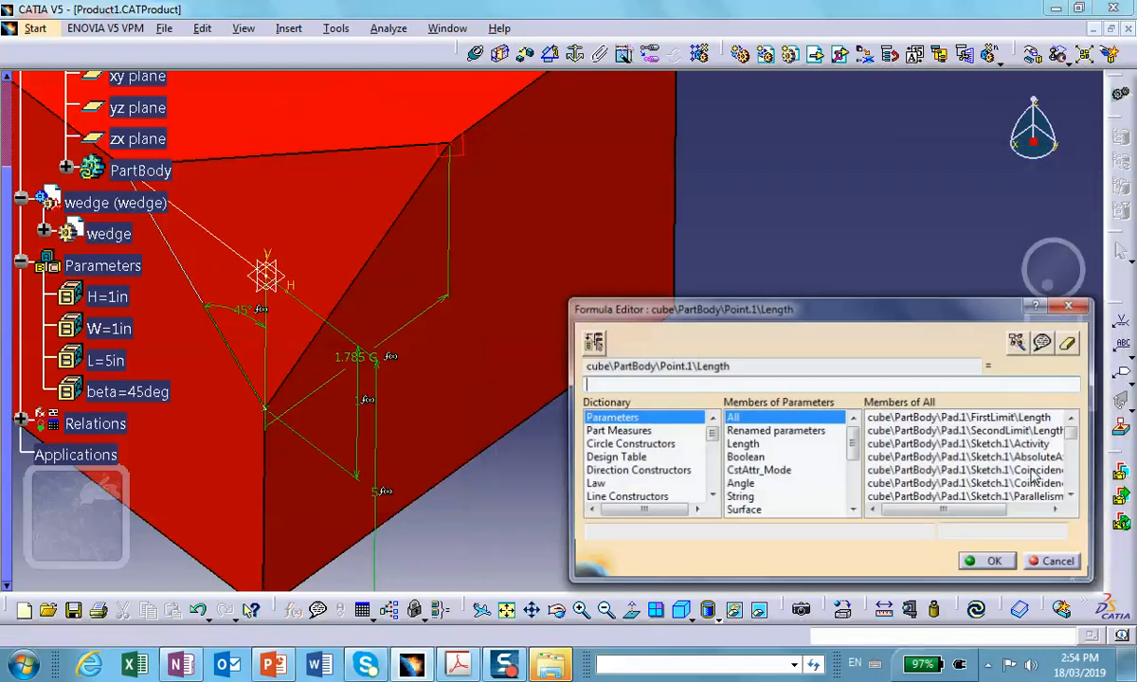
left_click(100, 293)
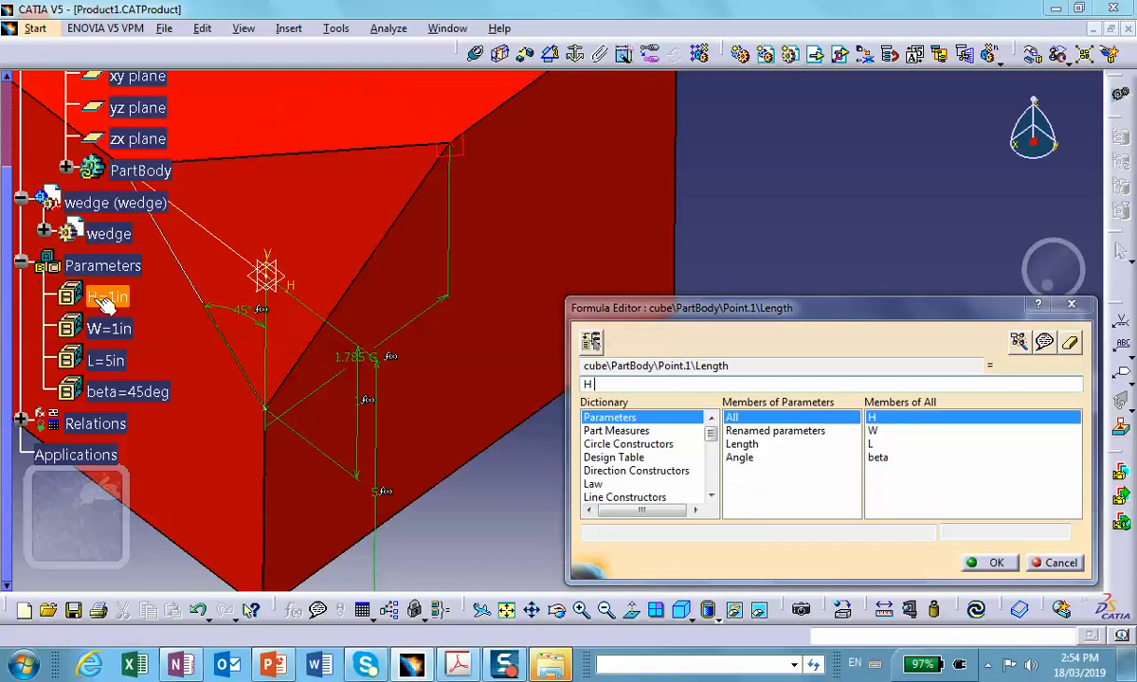
left_click(990, 565)
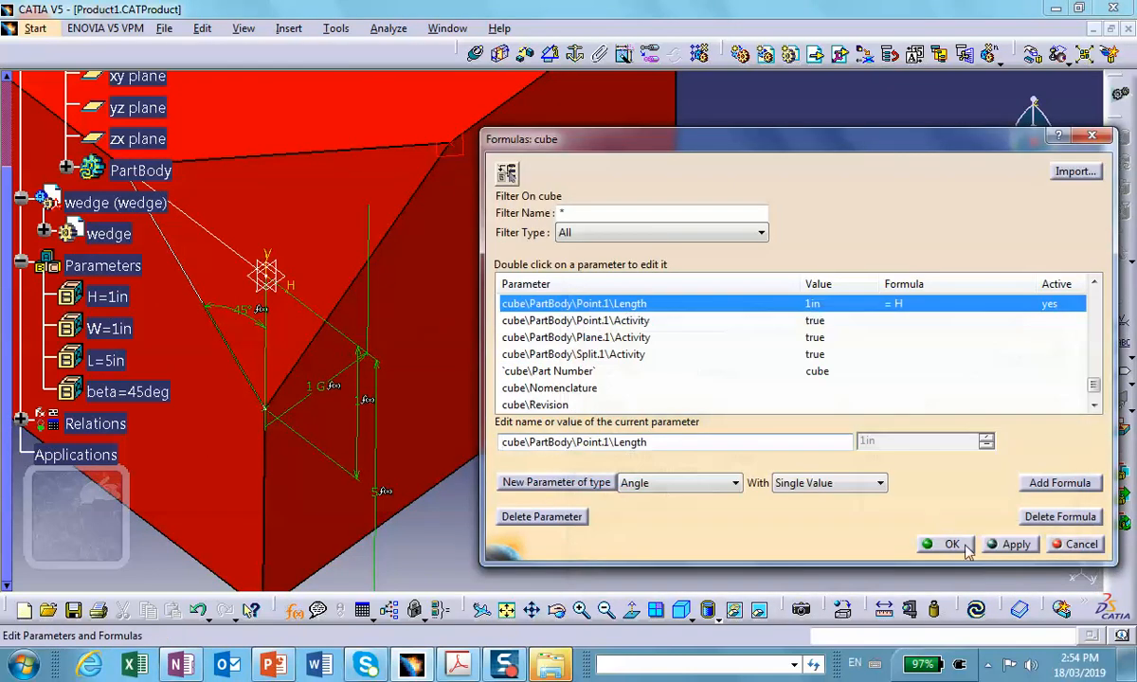
left_click(943, 540)
Step: Edit Sketch.1 of the cube's pad, dimension the rectangle's horizontal width, and exit the sketch
middle_click_drag(593, 377, 516, 465)
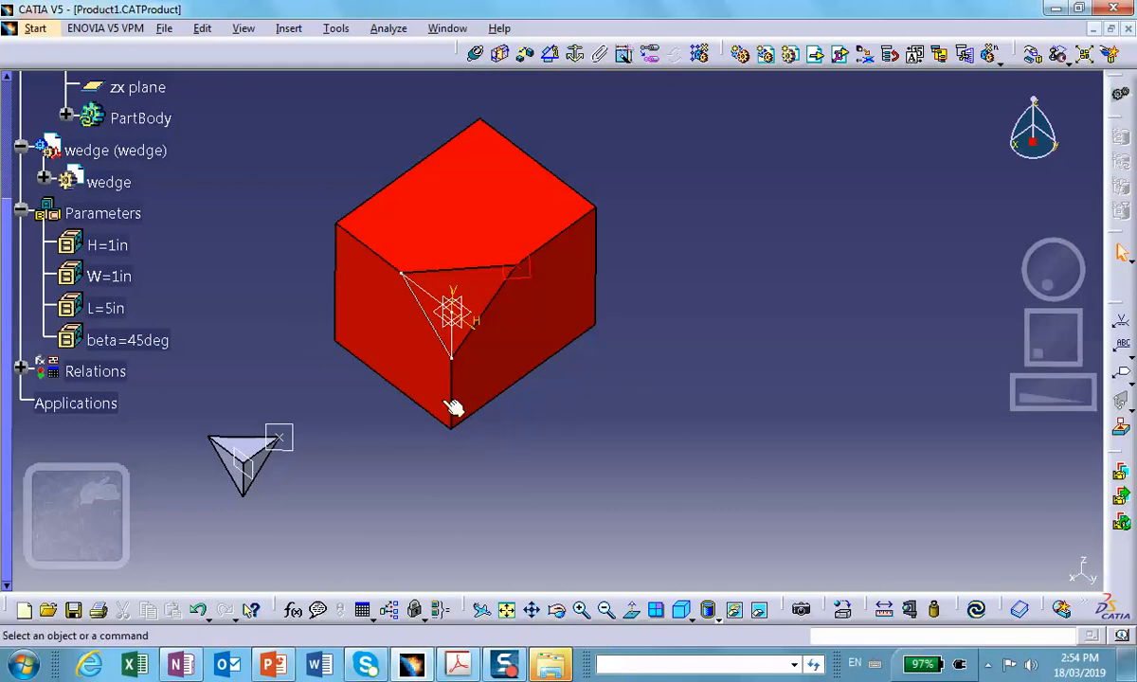
scroll(199, 275, "up", 5)
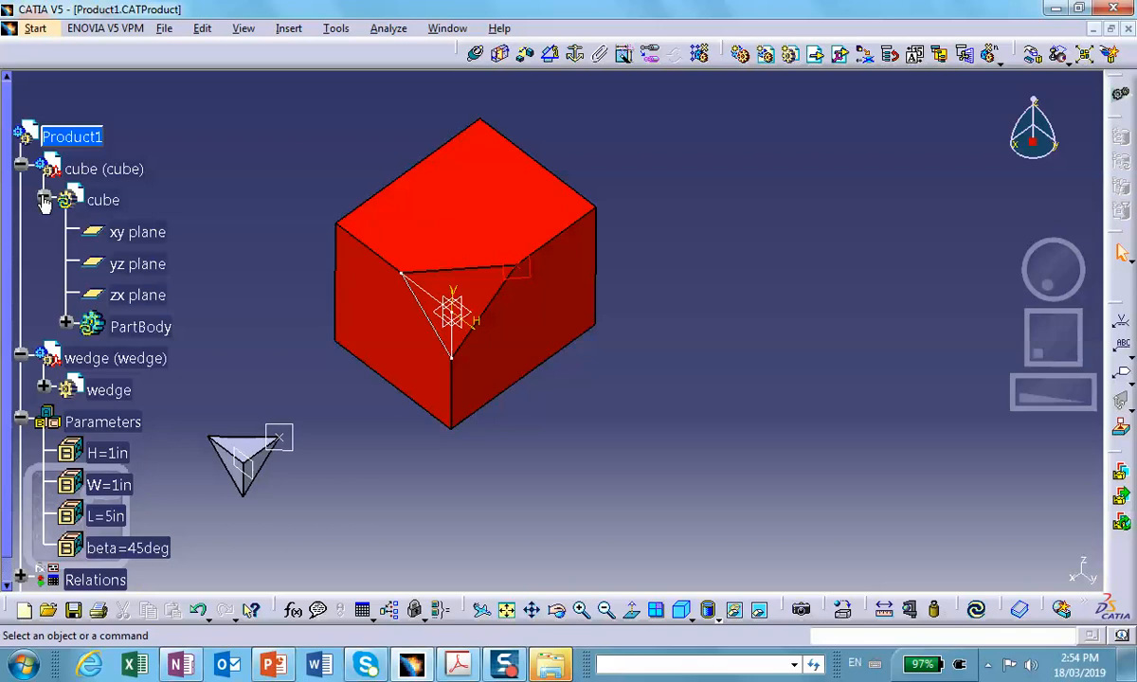
double_click(95, 199)
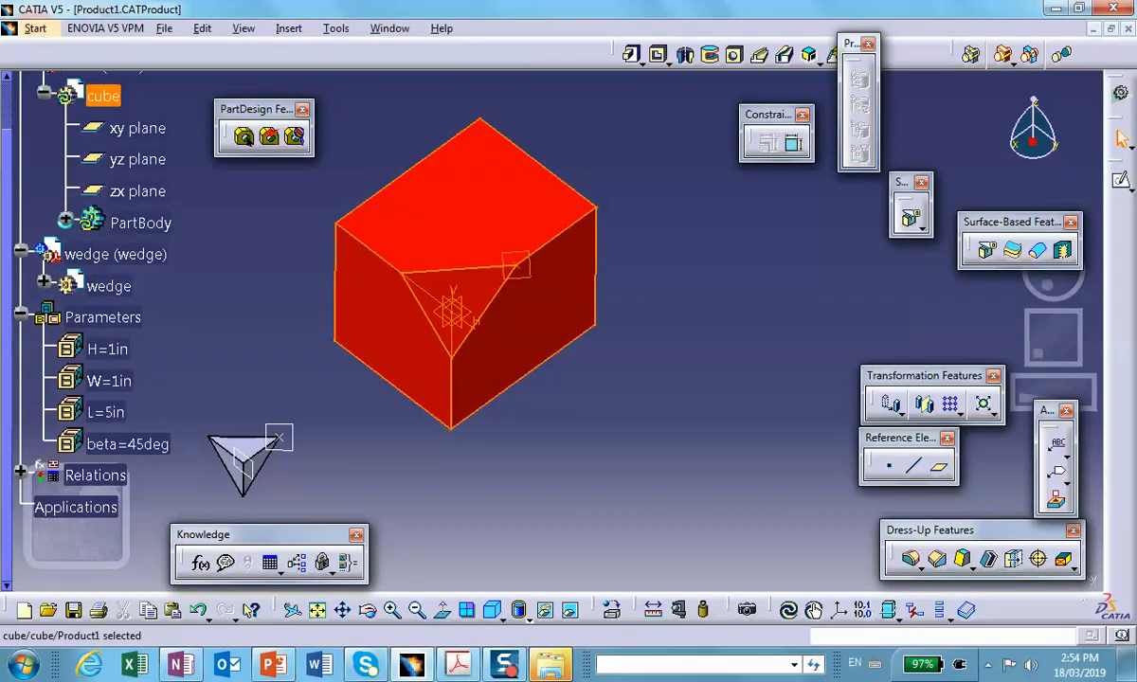
left_click(64, 220)
left_click(87, 253)
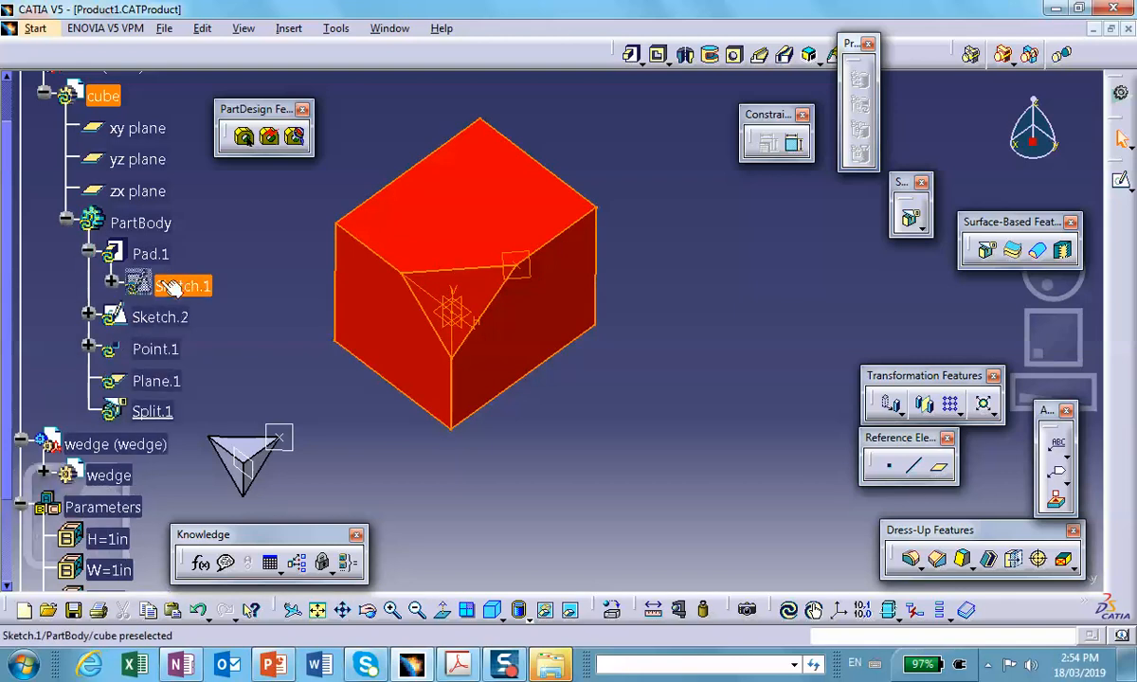
double_click(183, 284)
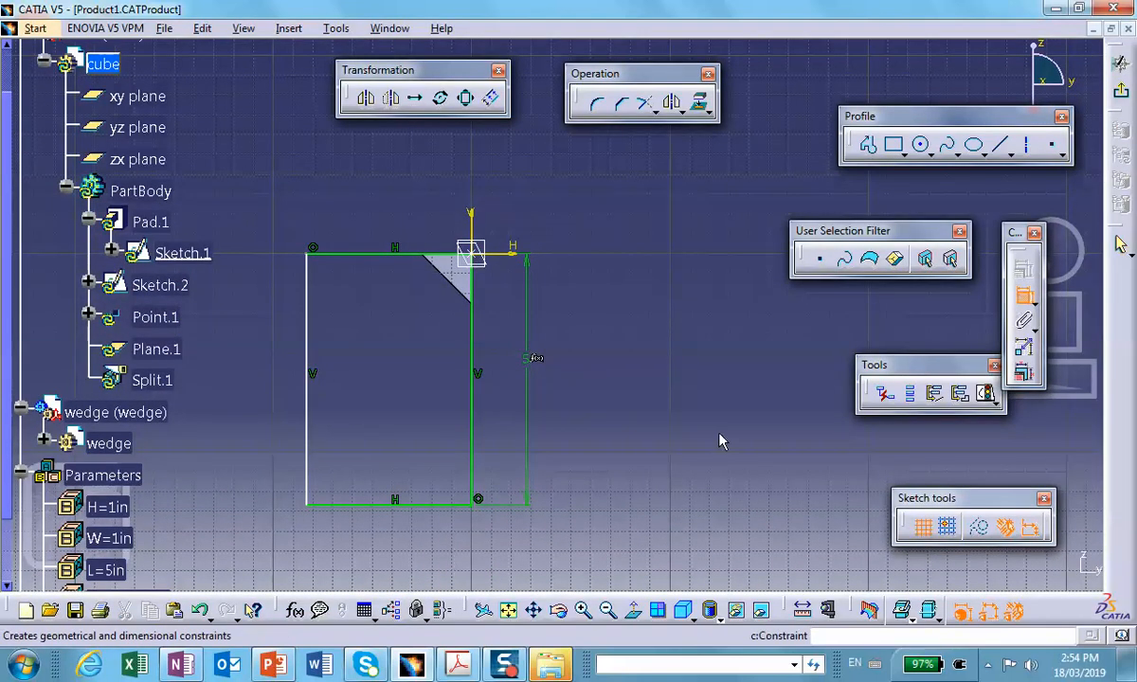
left_click(370, 509)
left_click(367, 537)
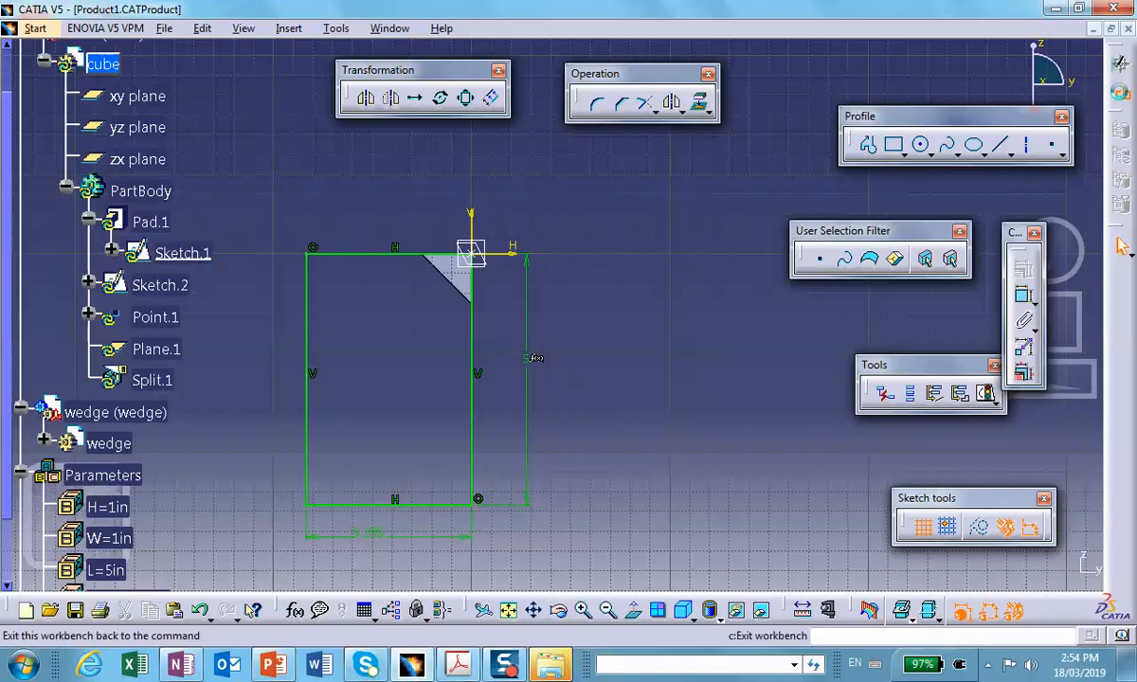
left_click(1120, 246)
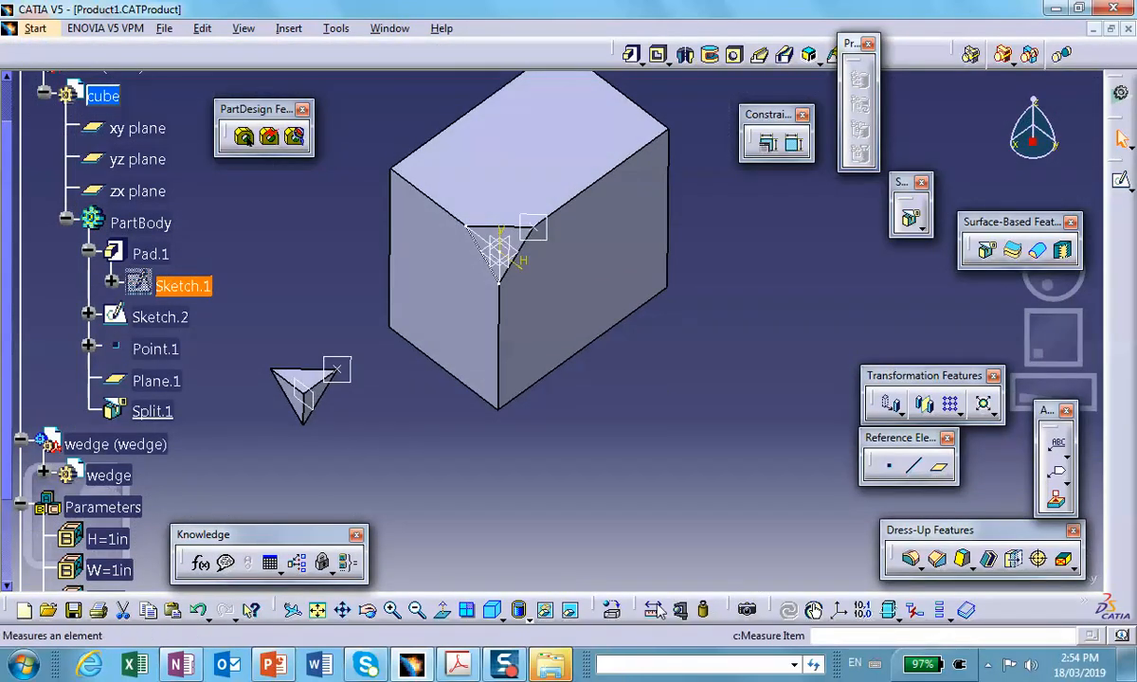
left_click(199, 563)
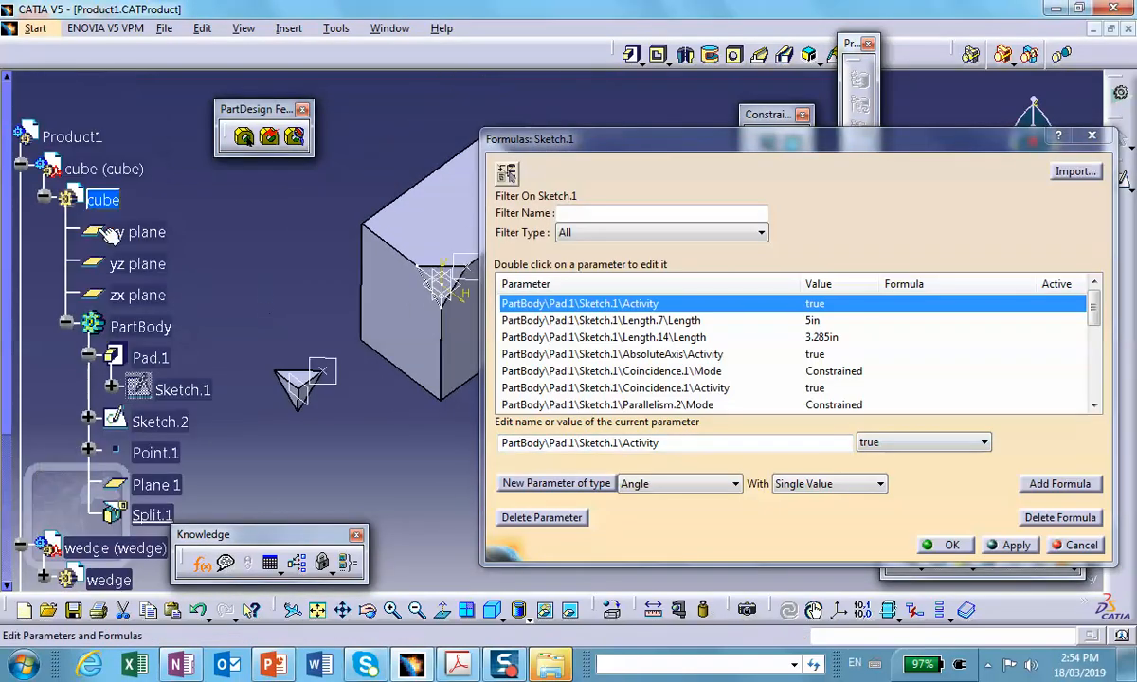
left_click(104, 169)
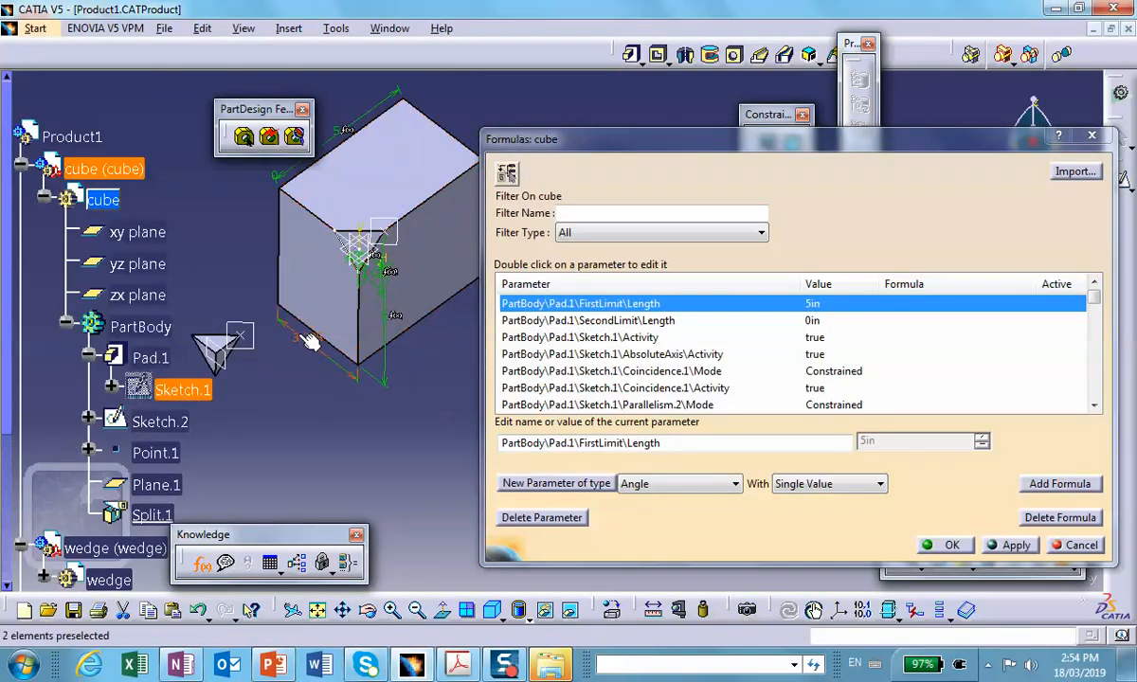
left_click(303, 334)
left_click(1059, 484)
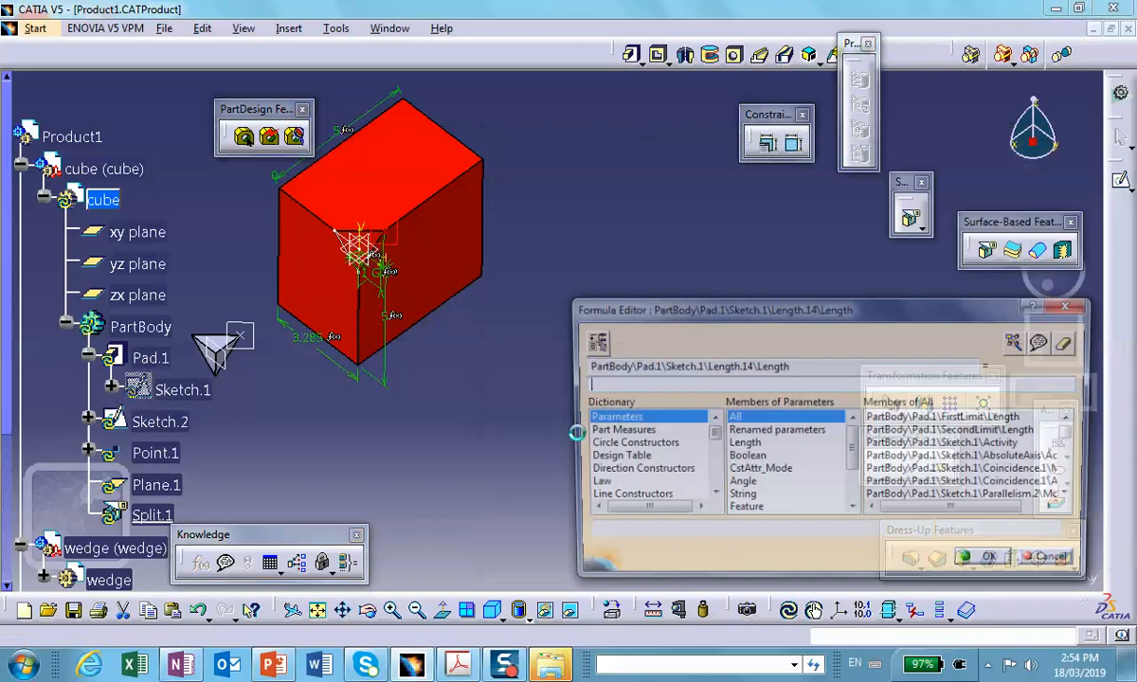
left_click(778, 431)
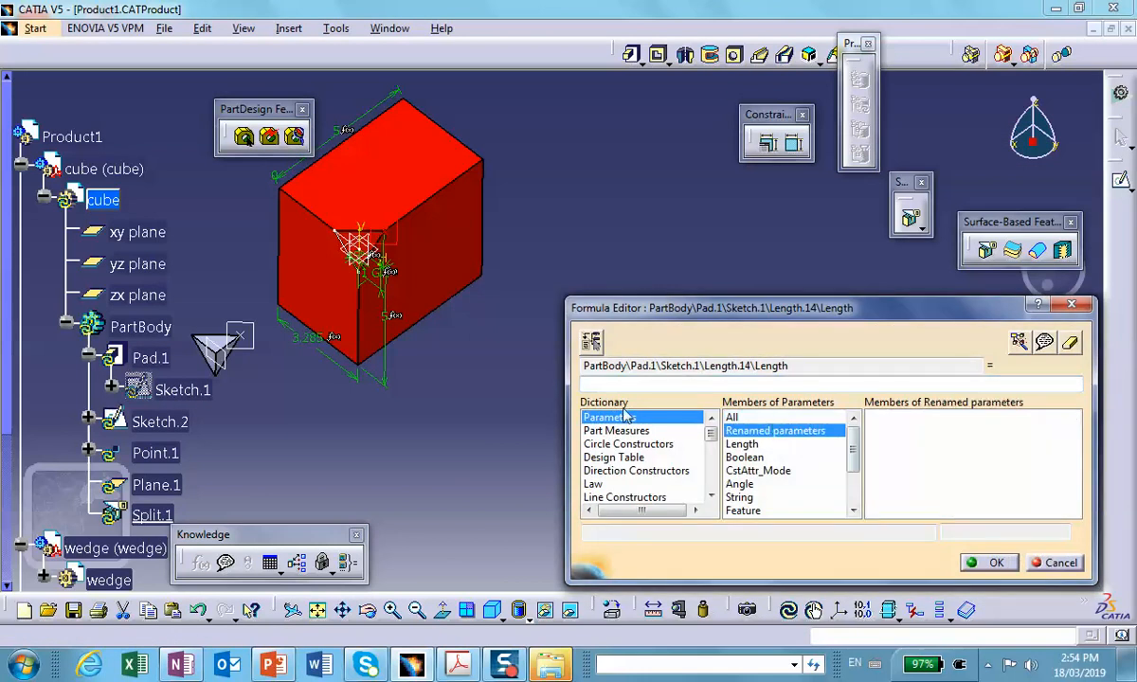
scroll(267, 368, "down", 2)
left_click(319, 428)
scroll(318, 428, "down", 4)
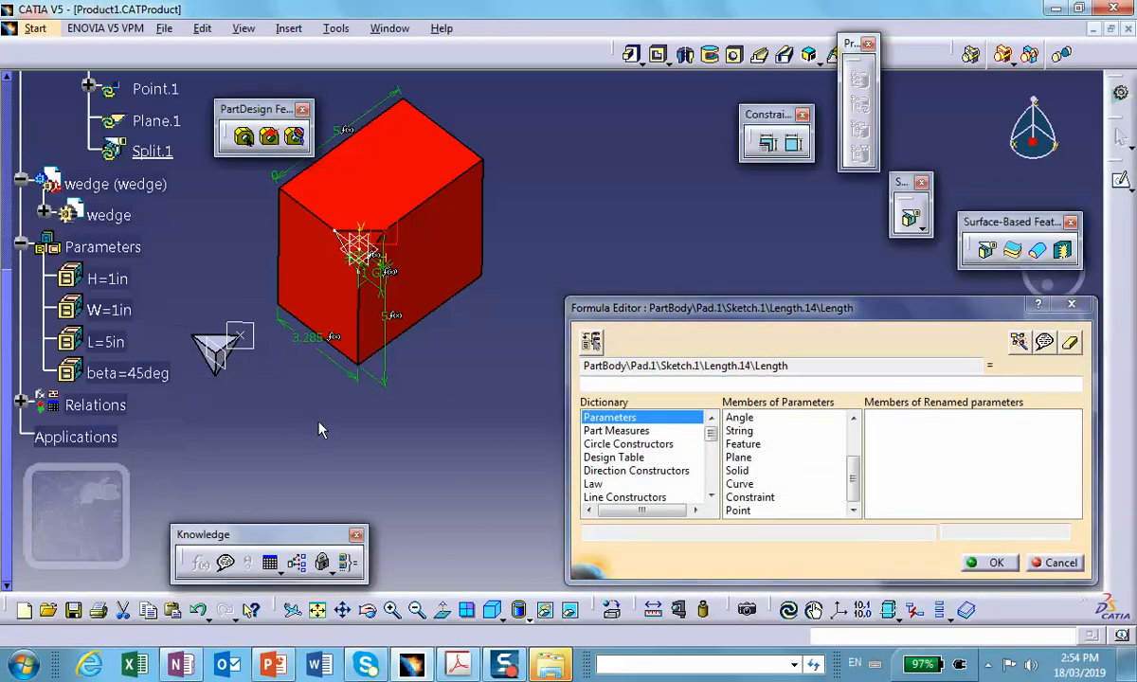
scroll(318, 428, "down", 2)
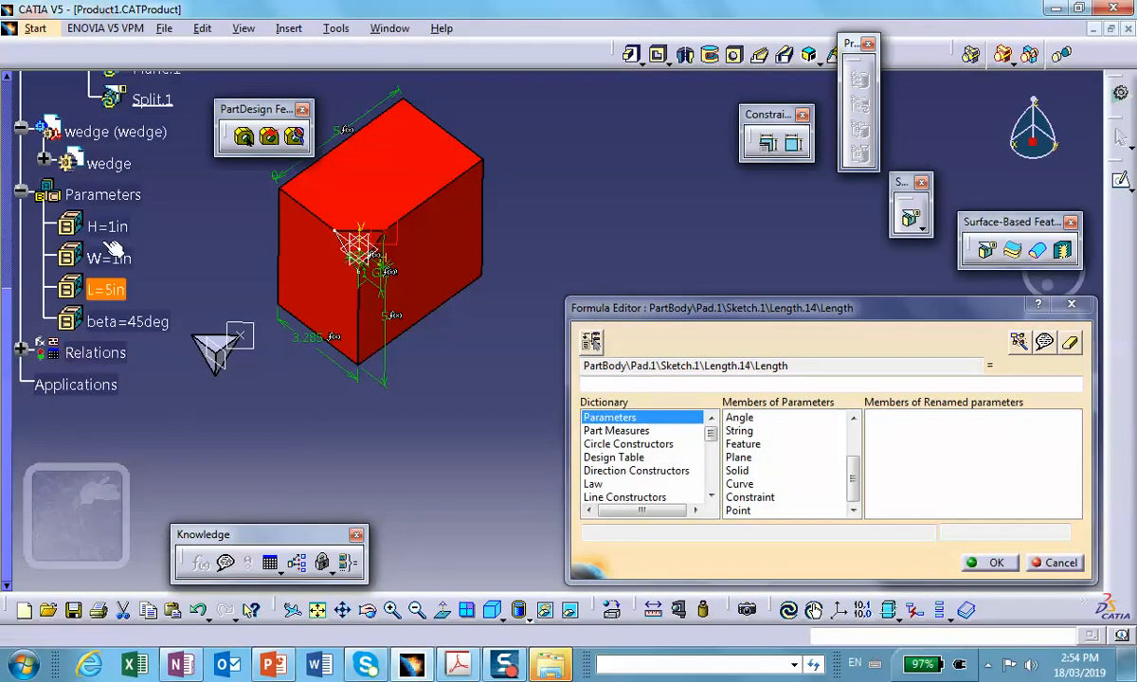
left_click(106, 289)
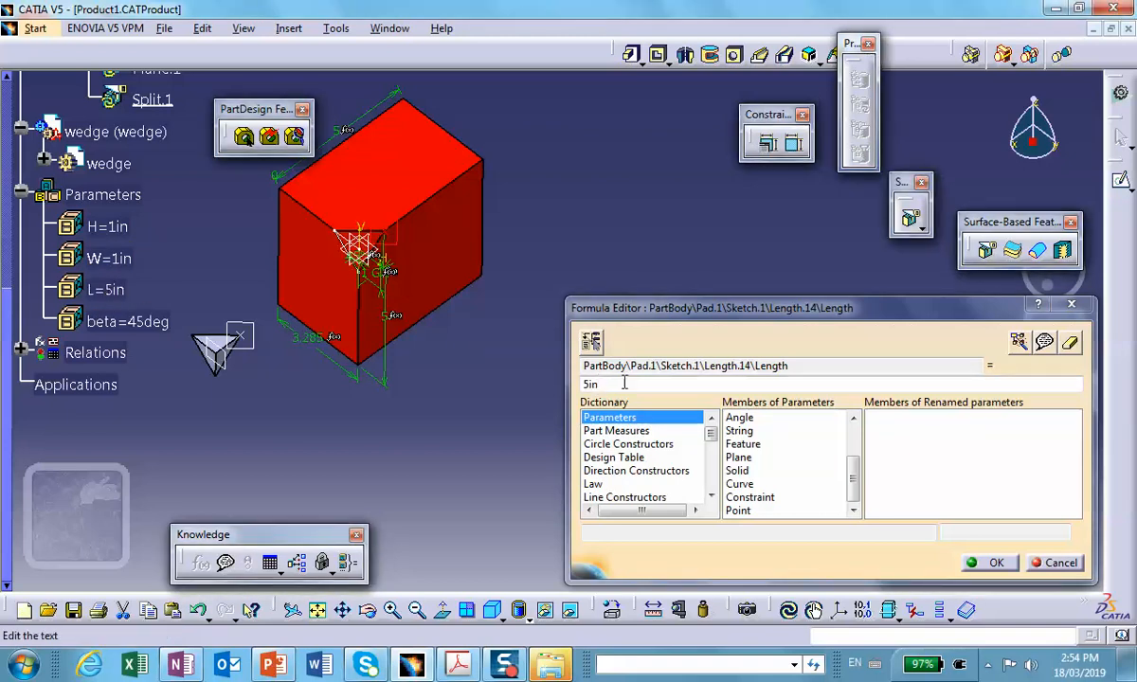
scroll(274, 448, "up", 6)
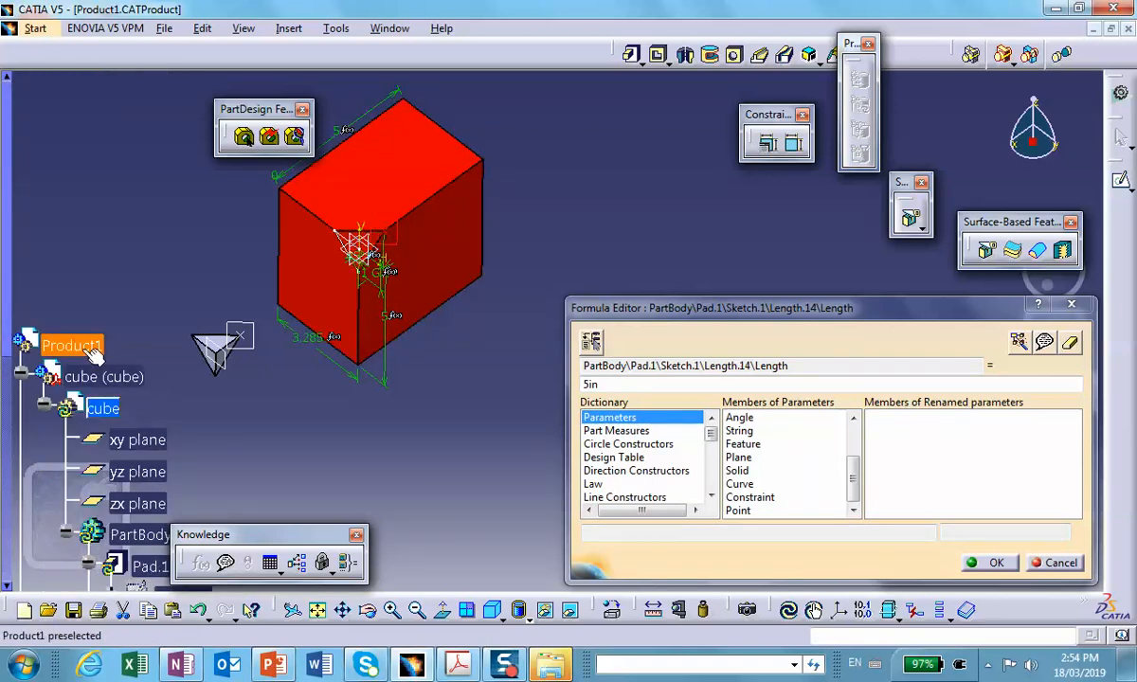
left_click(1054, 563)
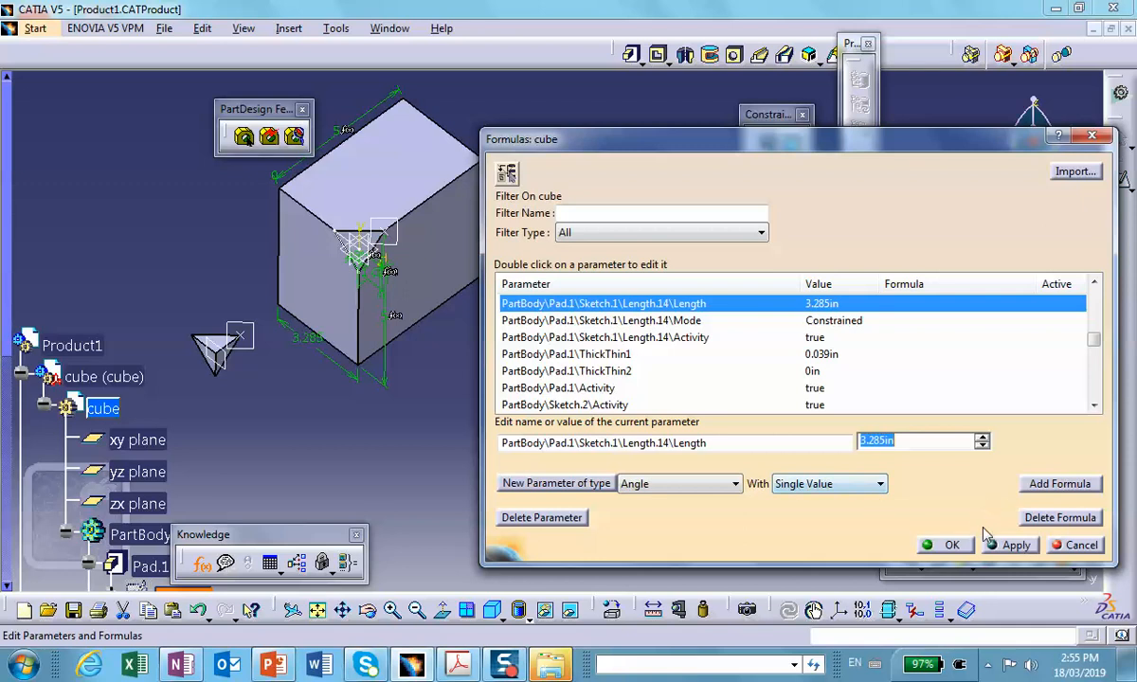
left_click(1077, 546)
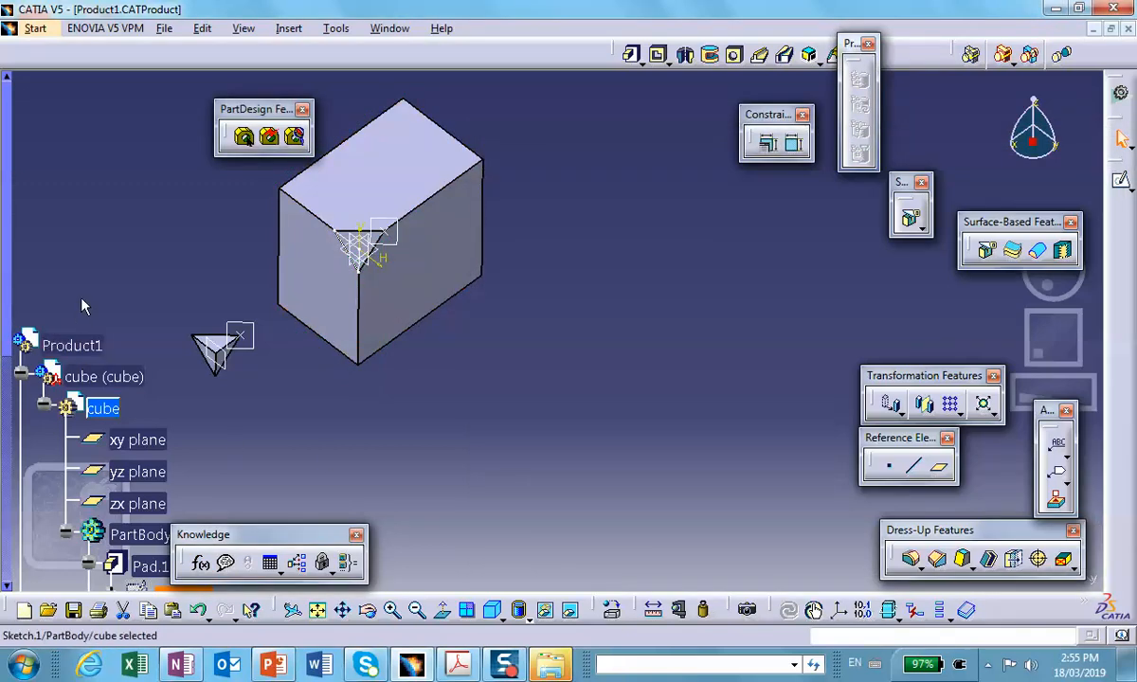
Step: Activate Product1 and add a formula that sets the width dimension of the cube's Pad.1 sketch equal to parameter L
scroll(81, 306, "down", 1)
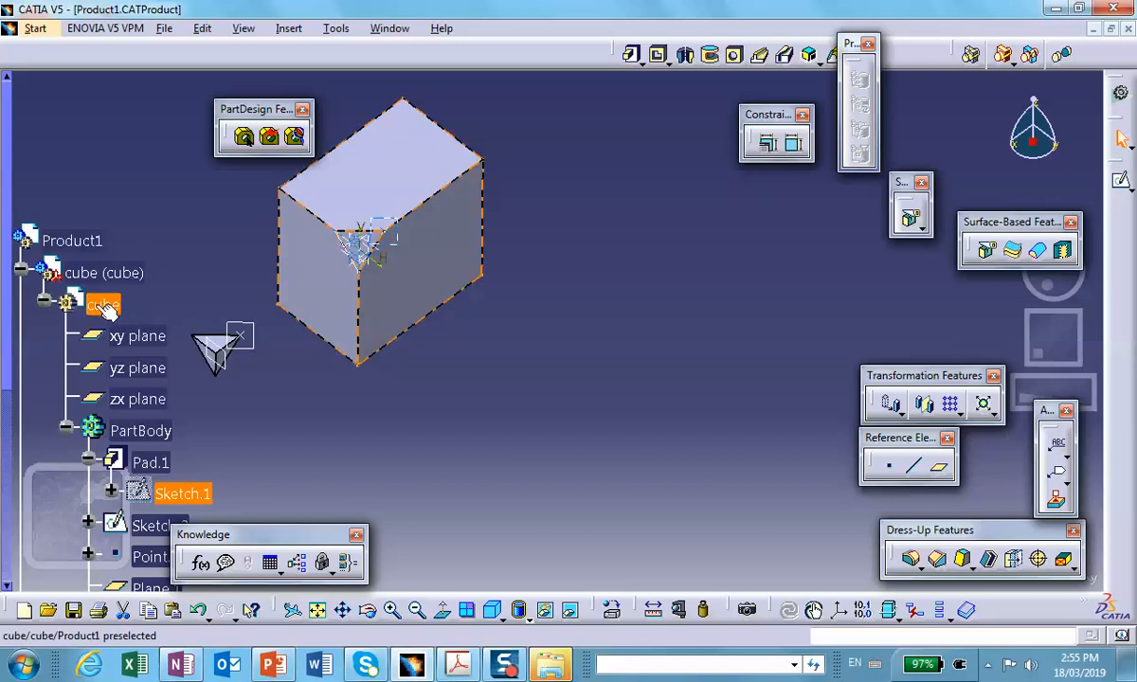
double_click(95, 243)
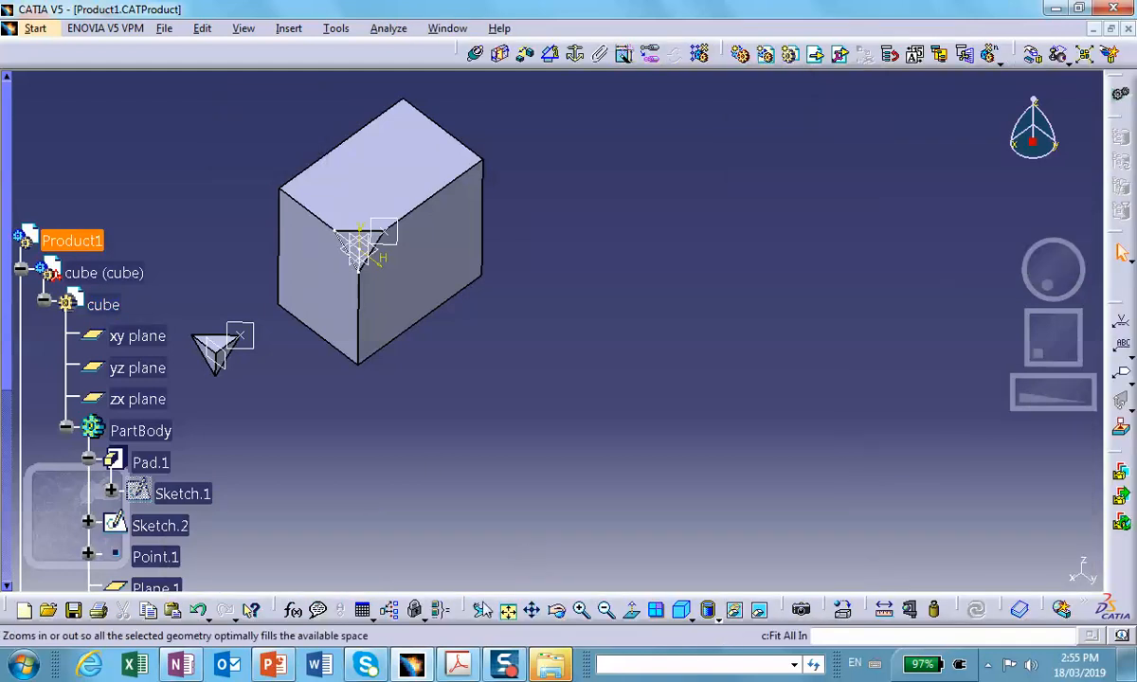
left_click(293, 609)
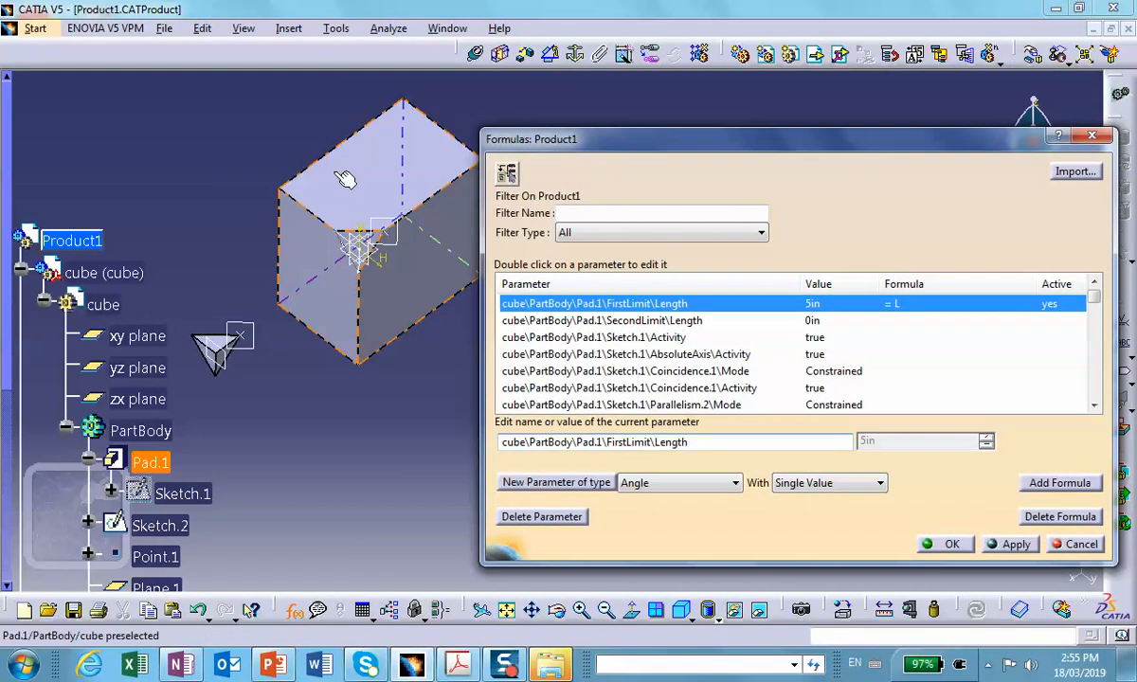
left_click(149, 462)
middle_click_drag(333, 382, 308, 321)
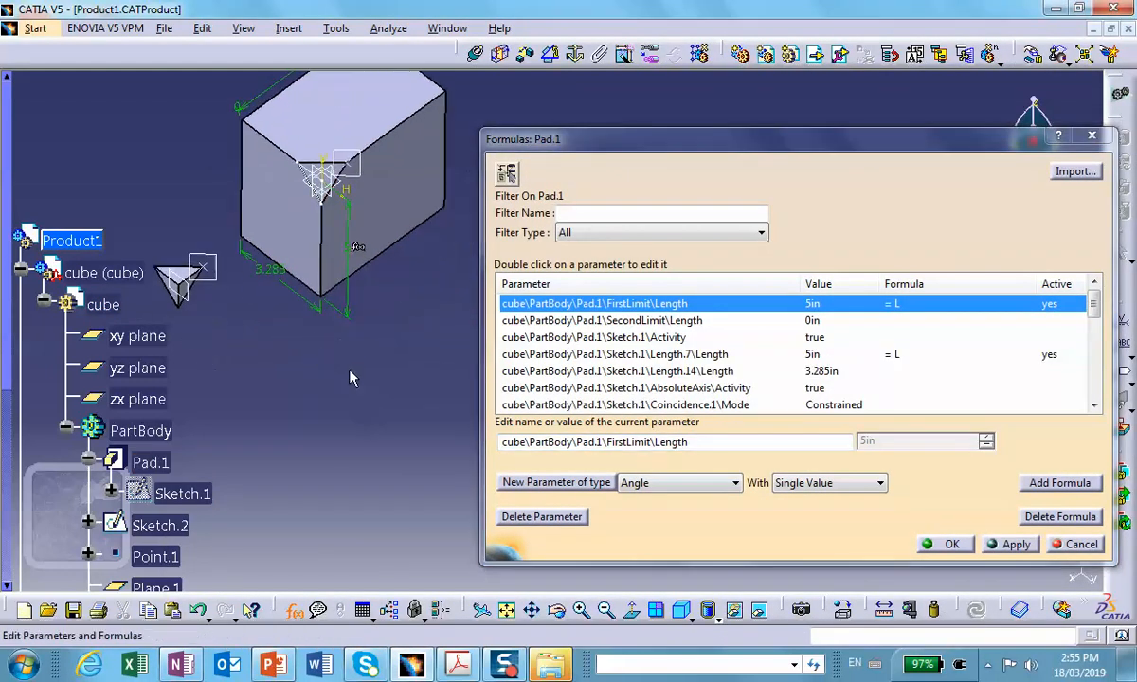
left_click(269, 269)
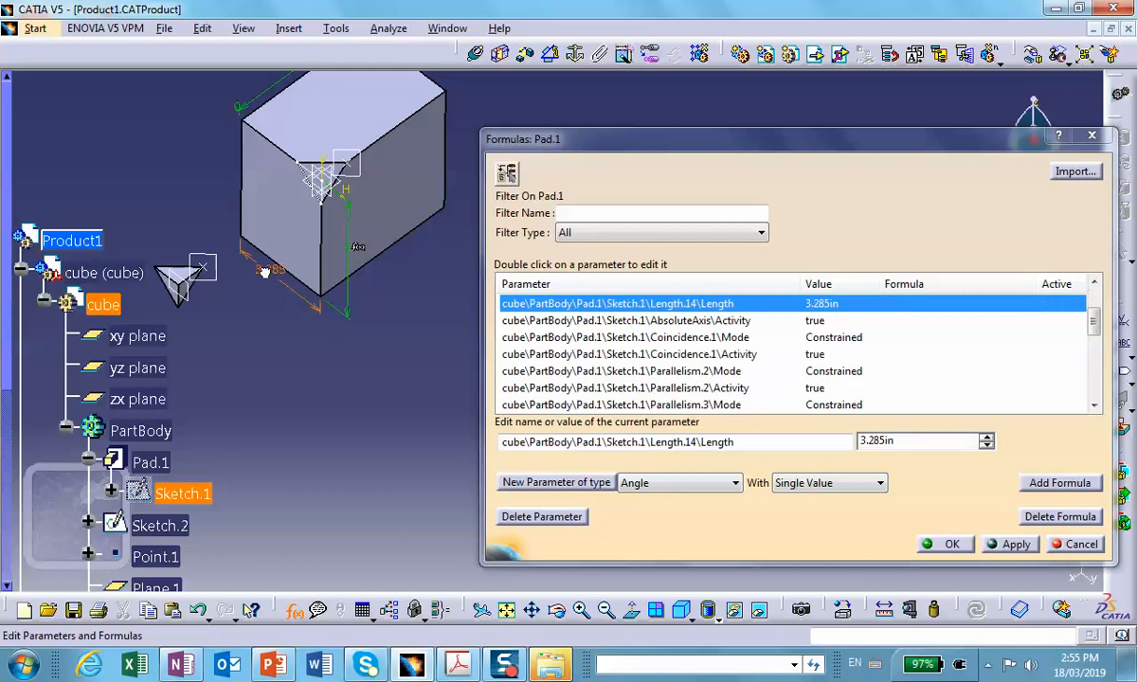
left_click(1042, 484)
left_click(777, 431)
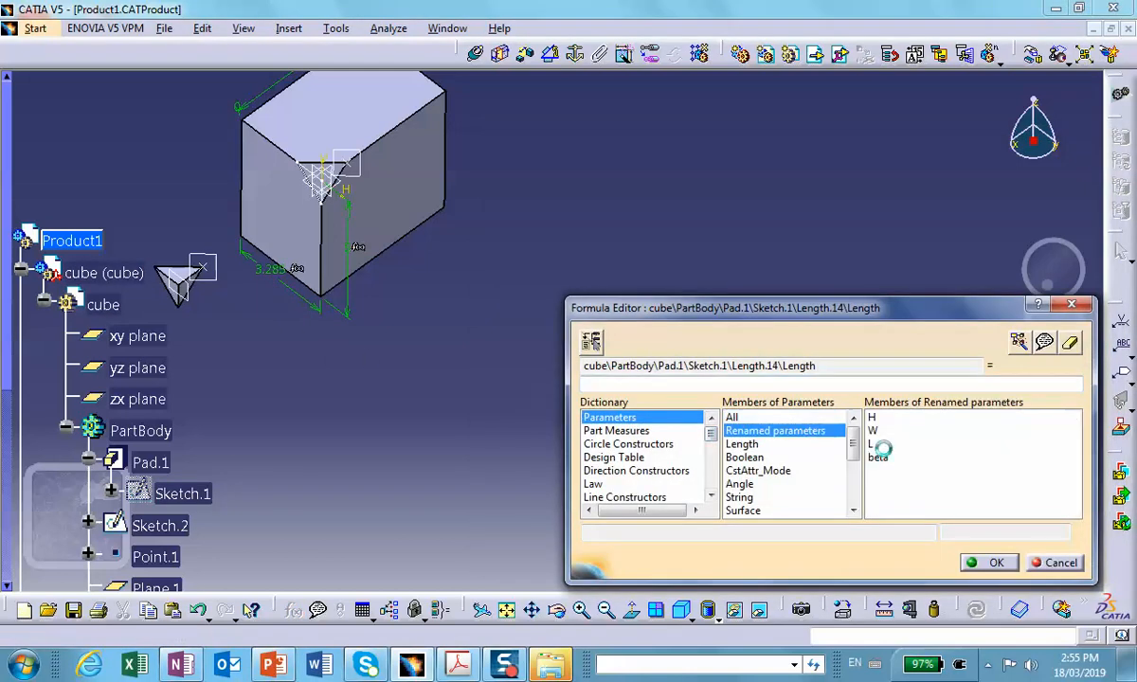
double_click(871, 443)
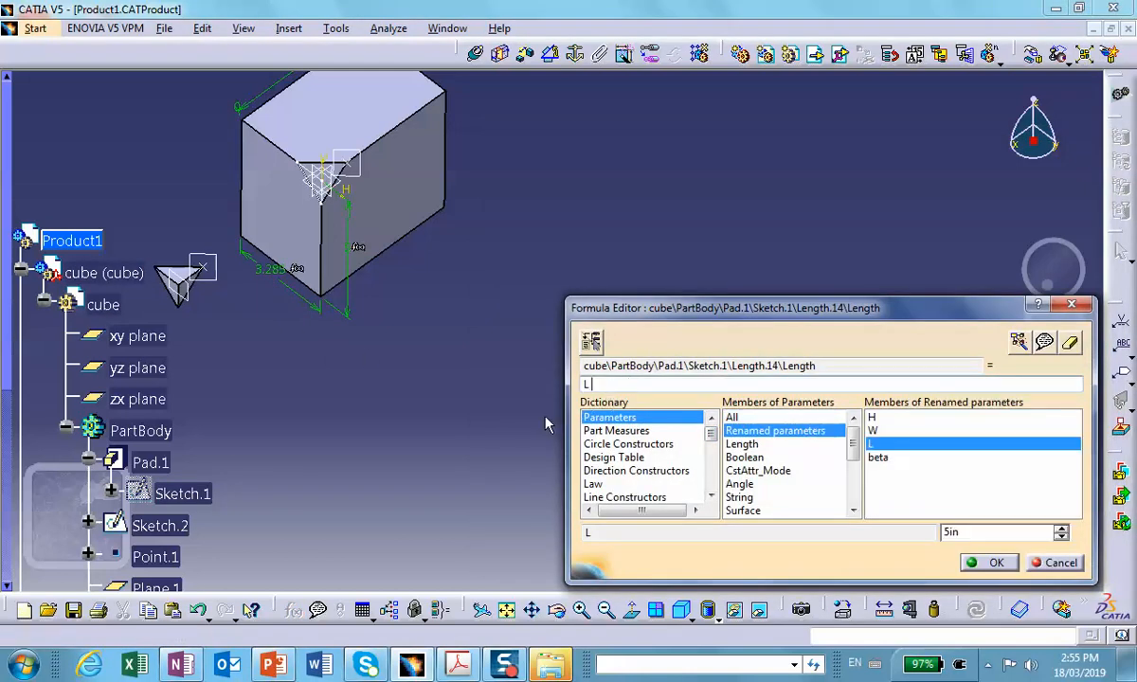
left_click(991, 563)
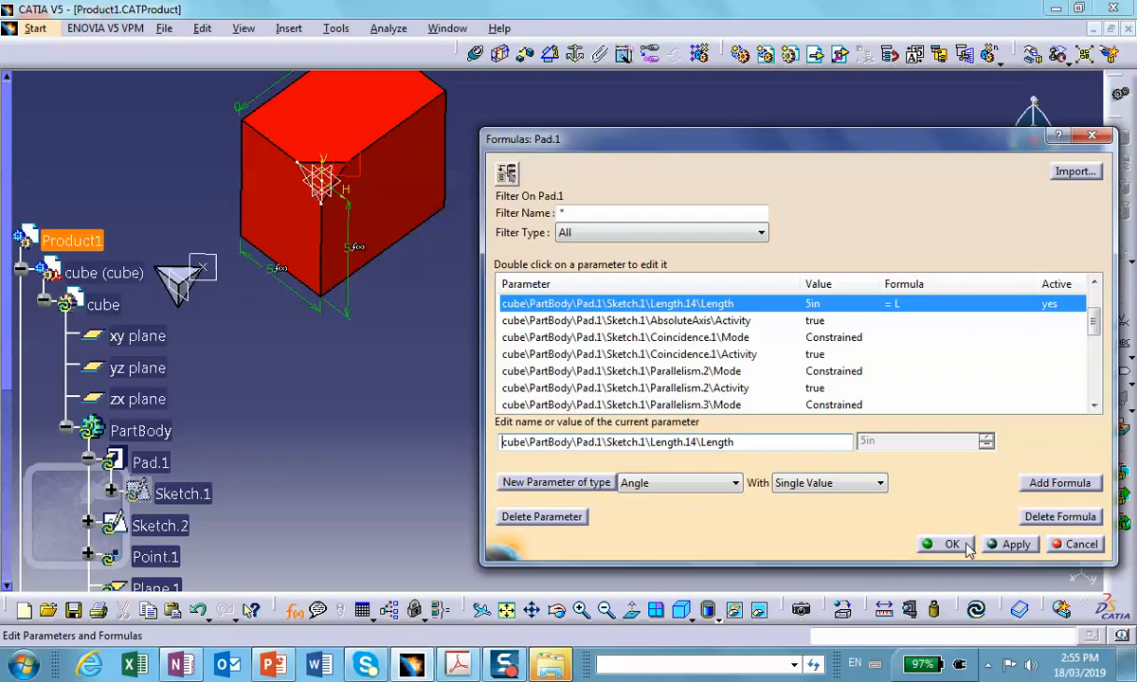
left_click(966, 547)
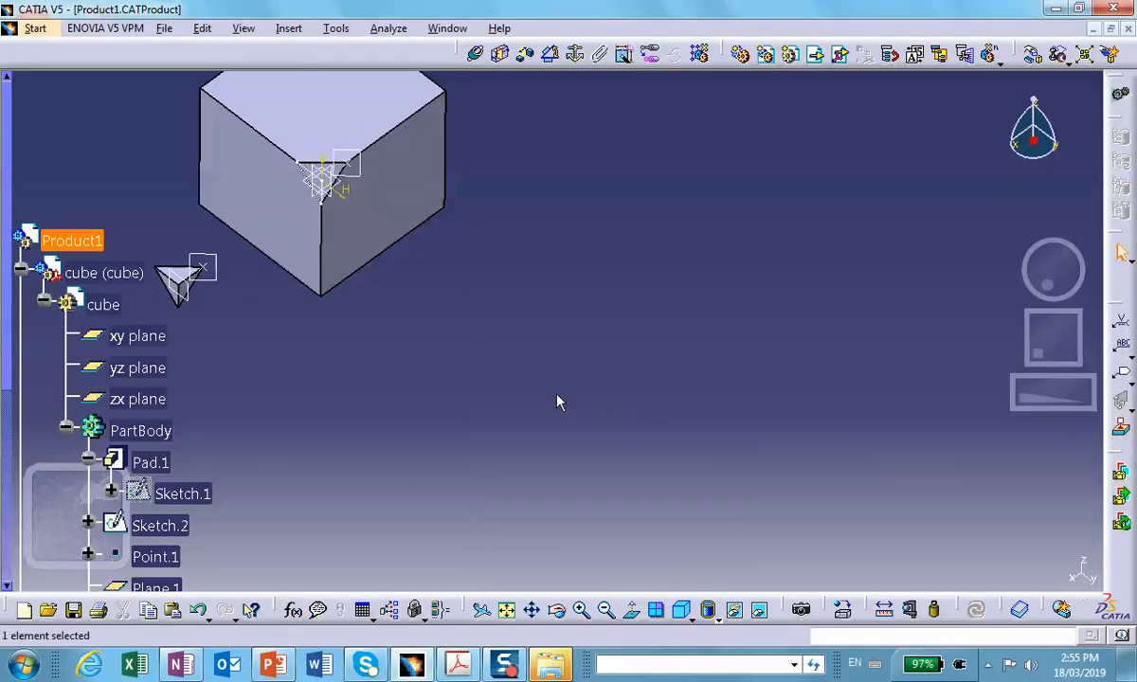
Step: Hide the corner triangle sketch, Sketch.2, of the cube part
middle_click_drag(552, 329, 604, 370)
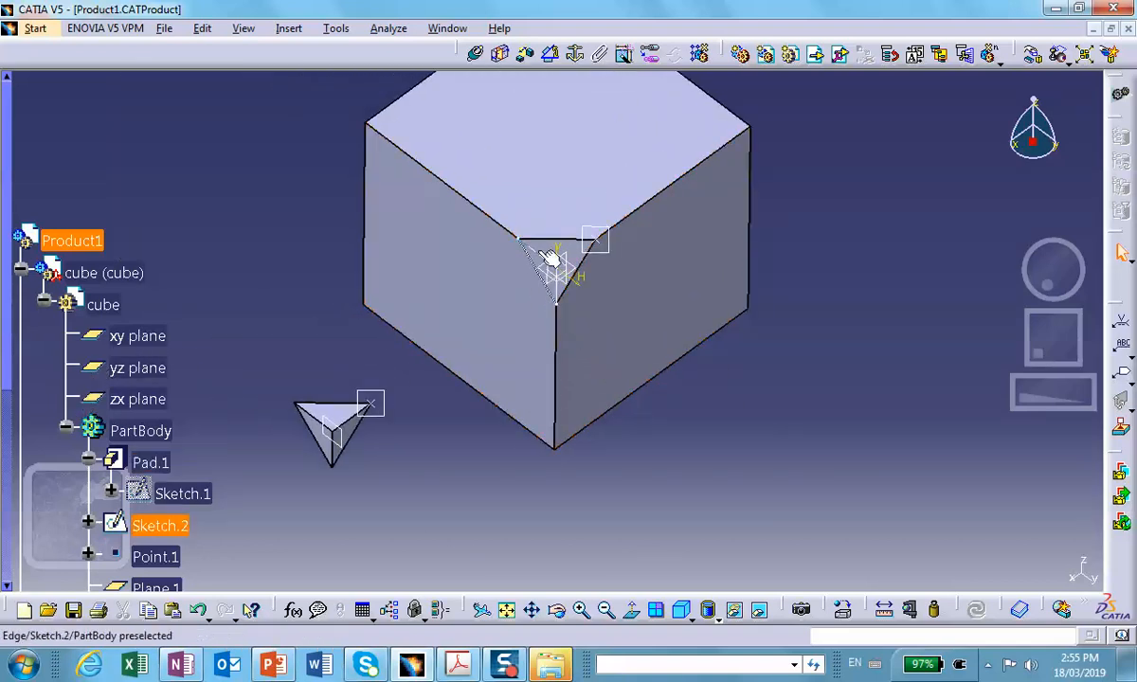
right_click(539, 250)
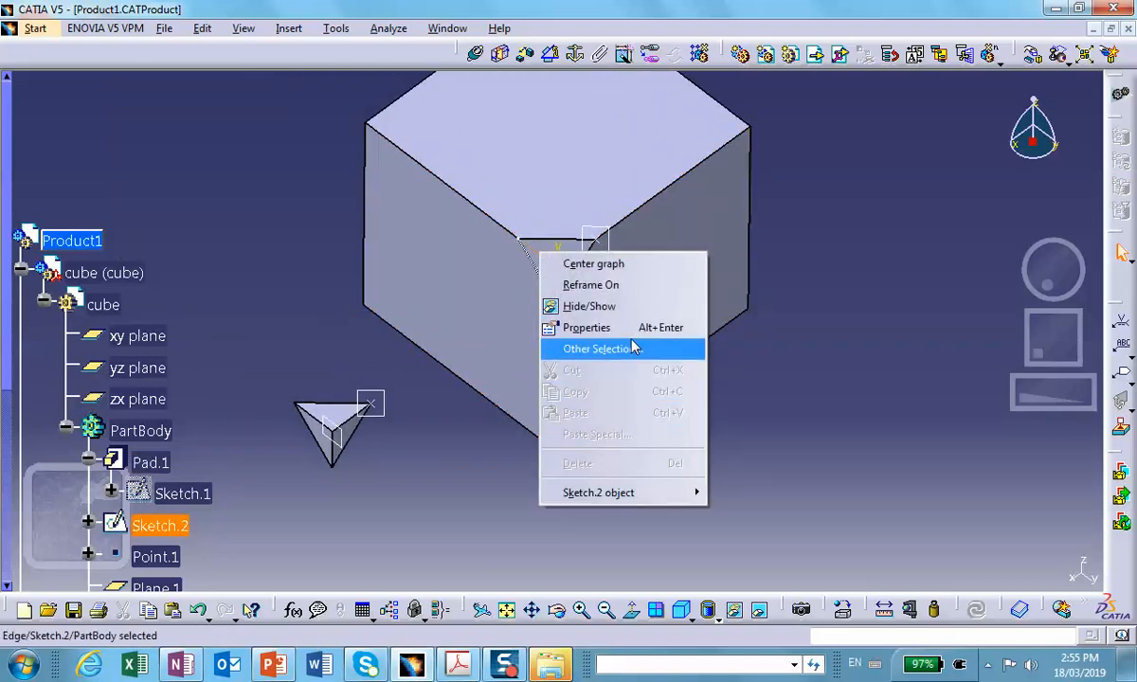
left_click(621, 315)
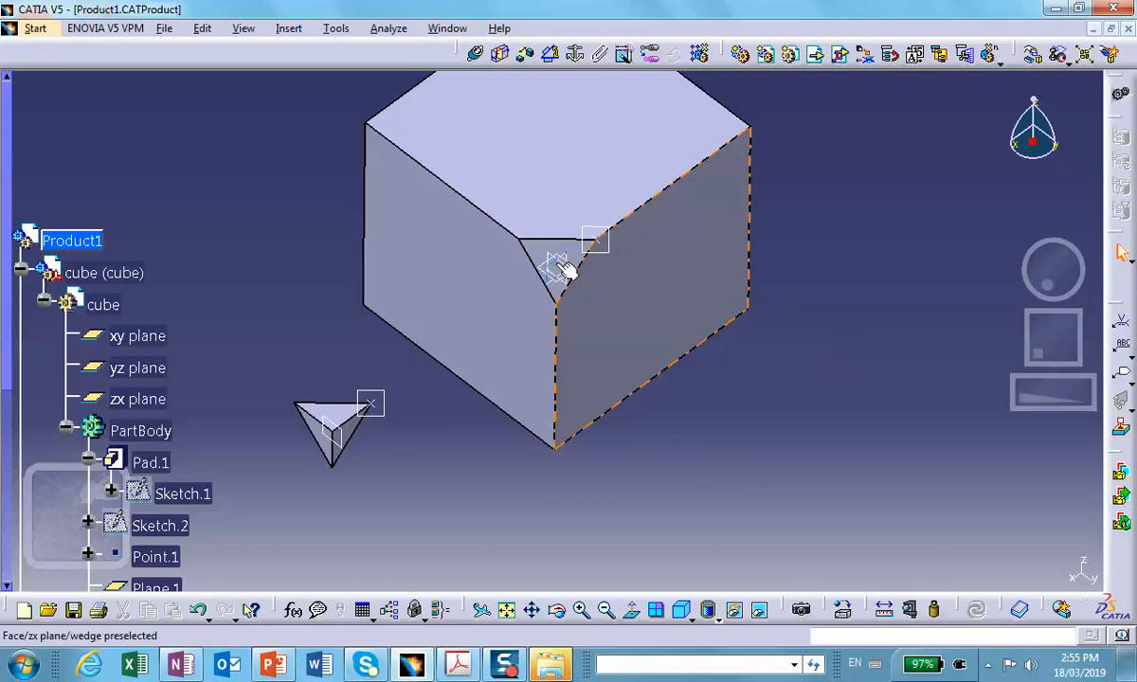
right_click(566, 270)
left_click(254, 246)
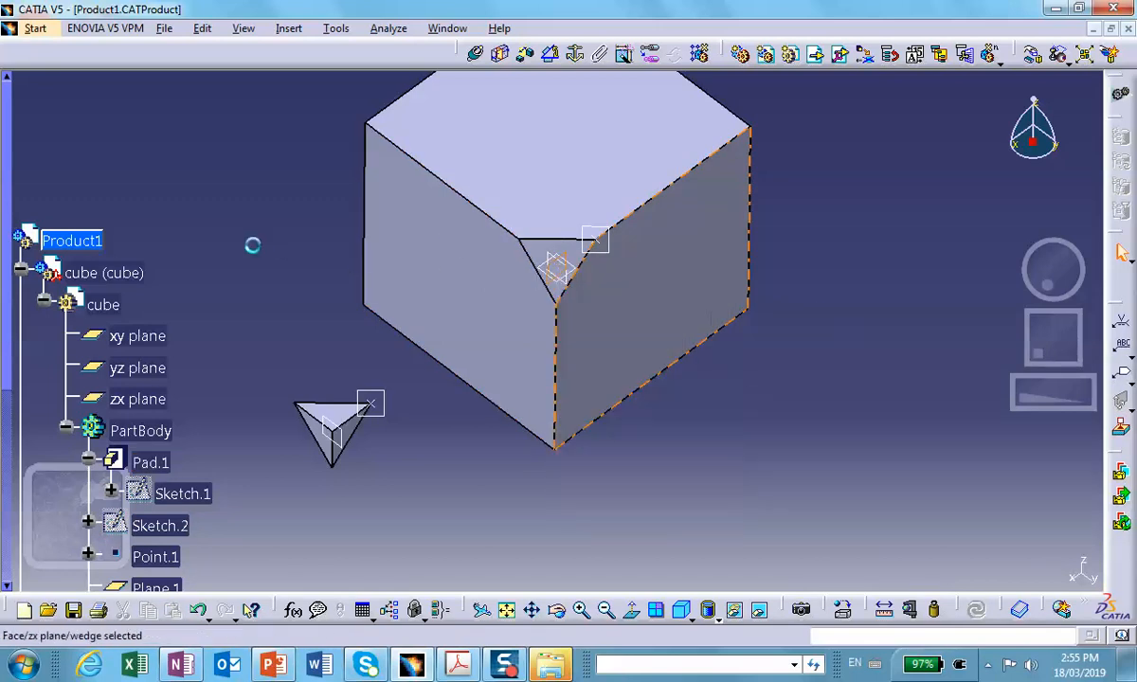
Step: Hide the xy, yz and zx planes of the cube part together
left_click(152, 336)
left_click(152, 368, "ctrl")
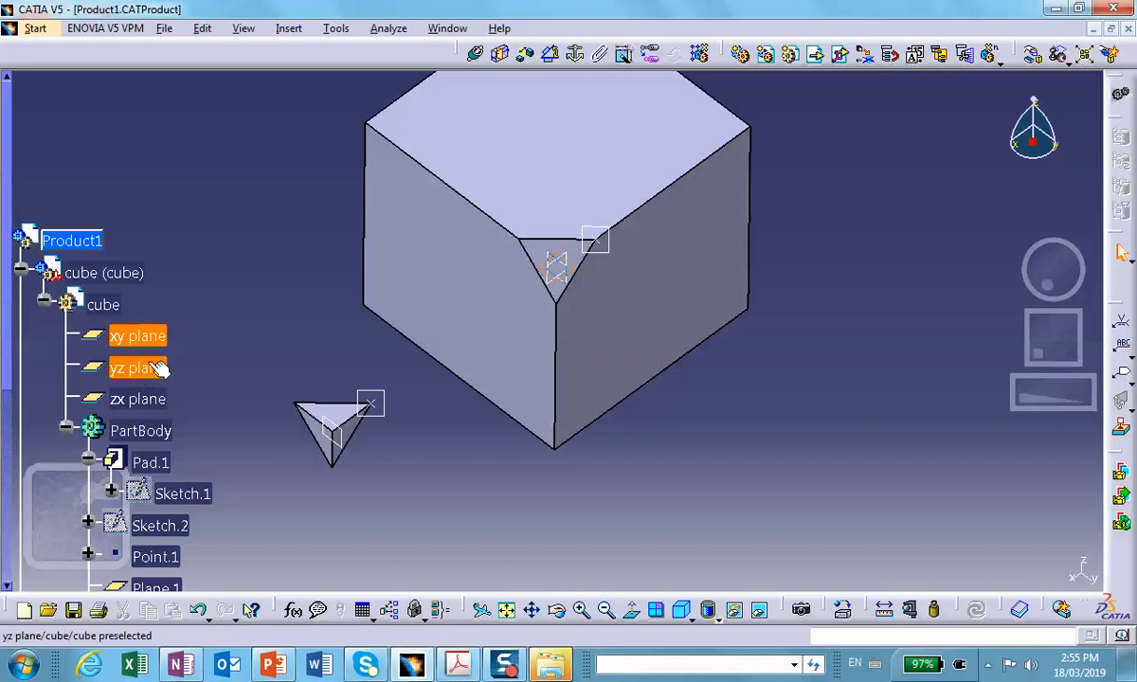
left_click(153, 400, "ctrl")
left_click(152, 339, "ctrl")
left_click(157, 336)
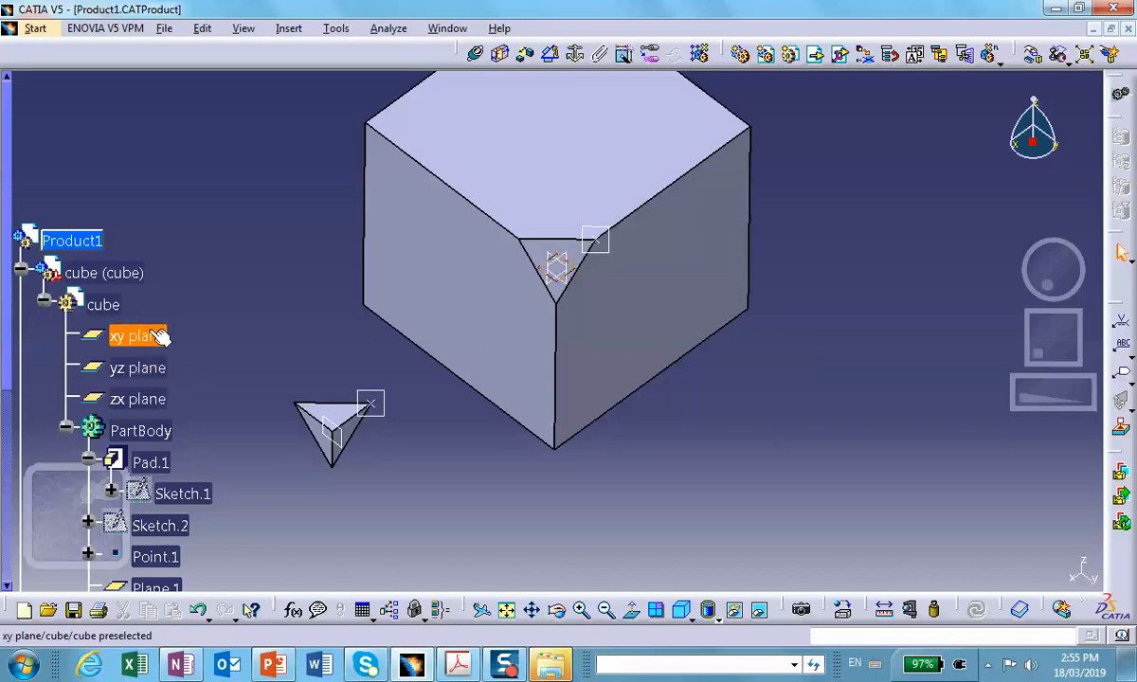
left_click(138, 368, "ctrl")
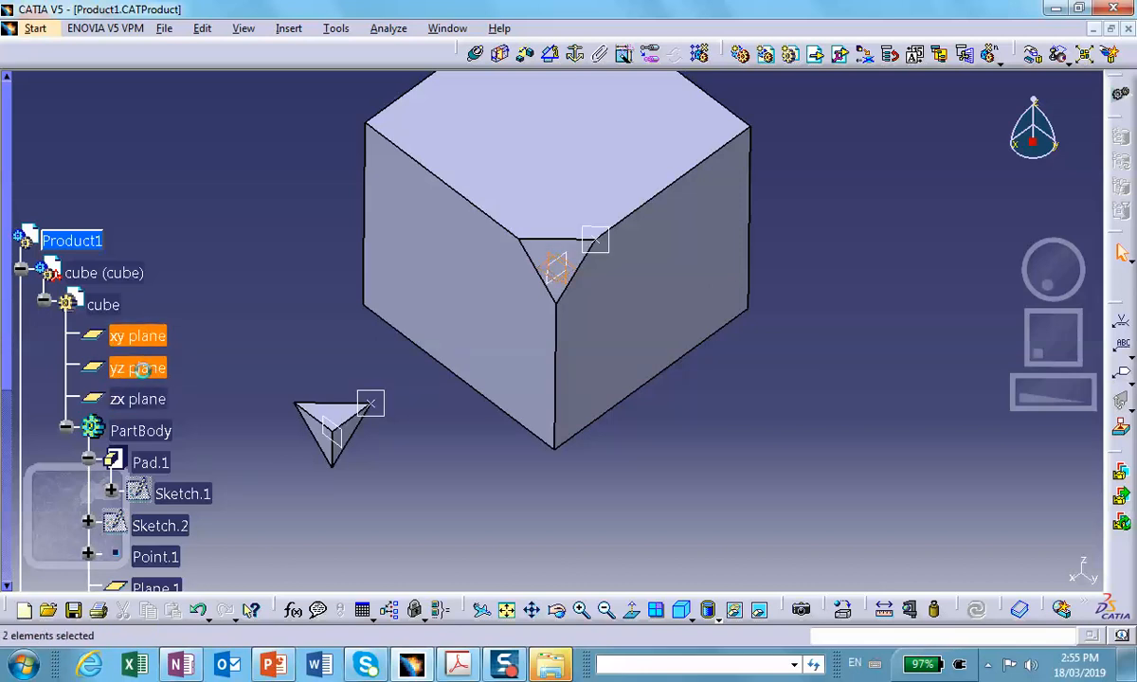
left_click(138, 394, "ctrl")
right_click(151, 337)
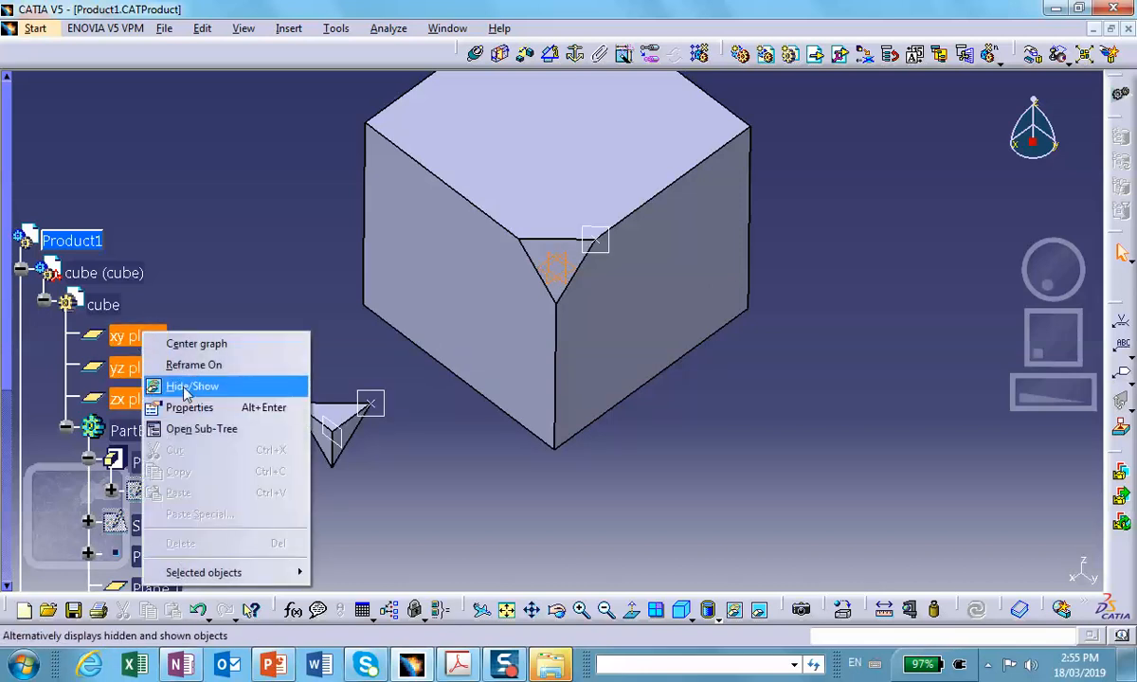
left_click(189, 387)
Step: Hide Plane.1 in the cube's PartBody
scroll(201, 322, "down", 3)
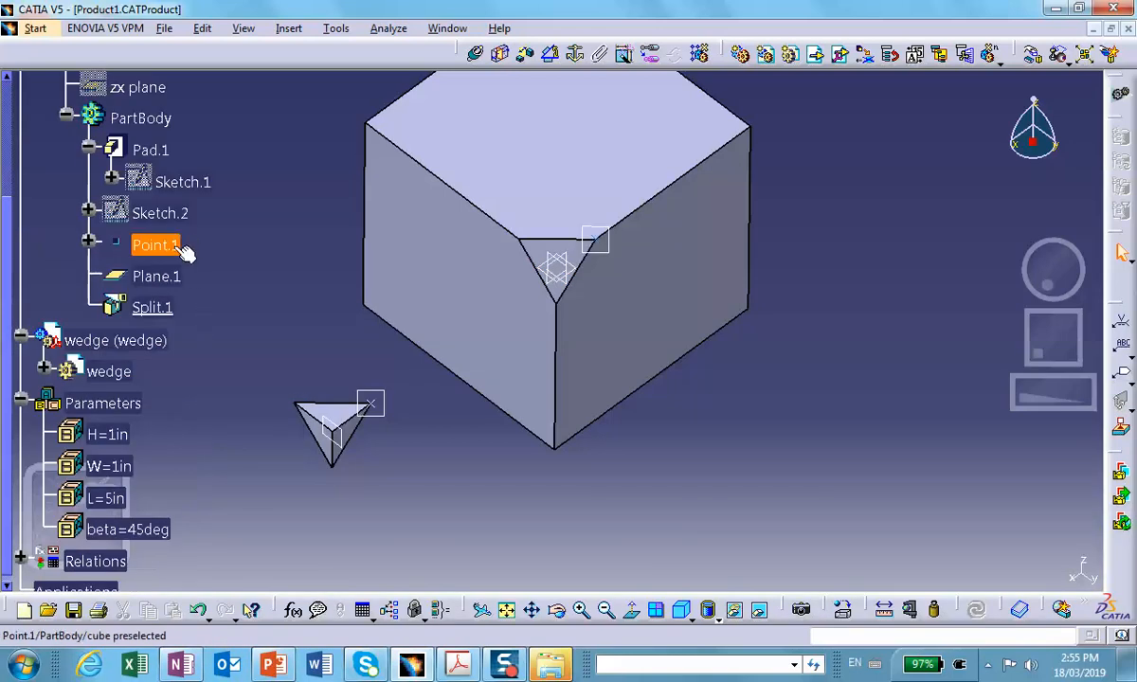
right_click(154, 245)
left_click(189, 333)
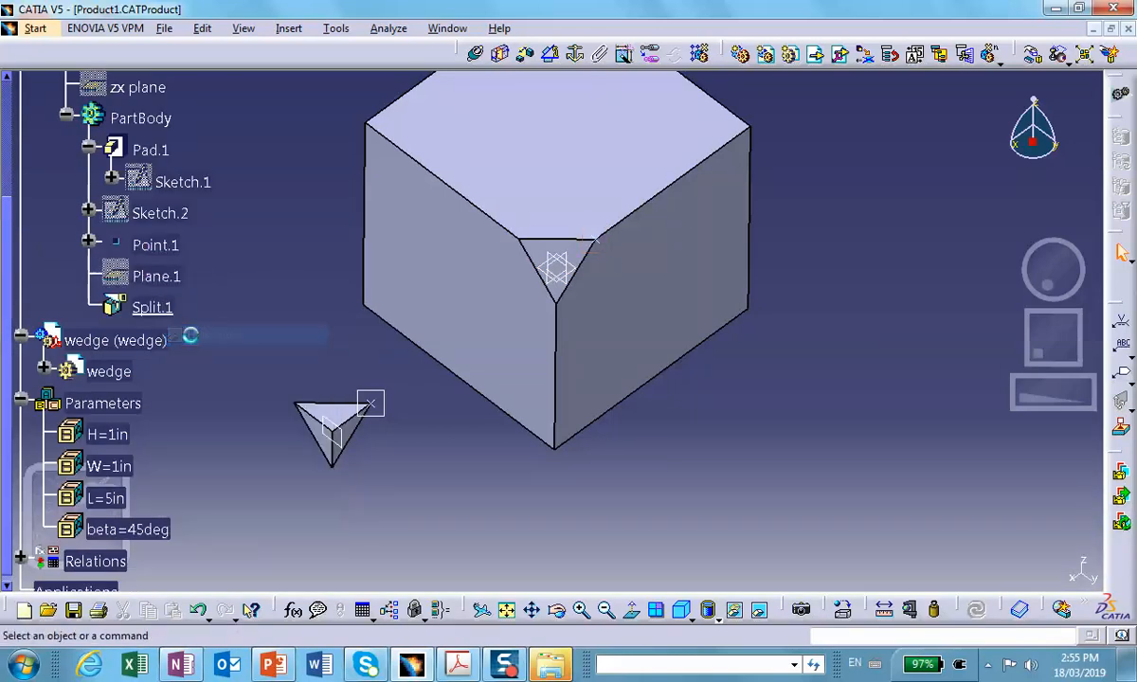
Step: Expand the wedge part and hide its xy, yz and zx planes together
scroll(190, 335, "down", 2)
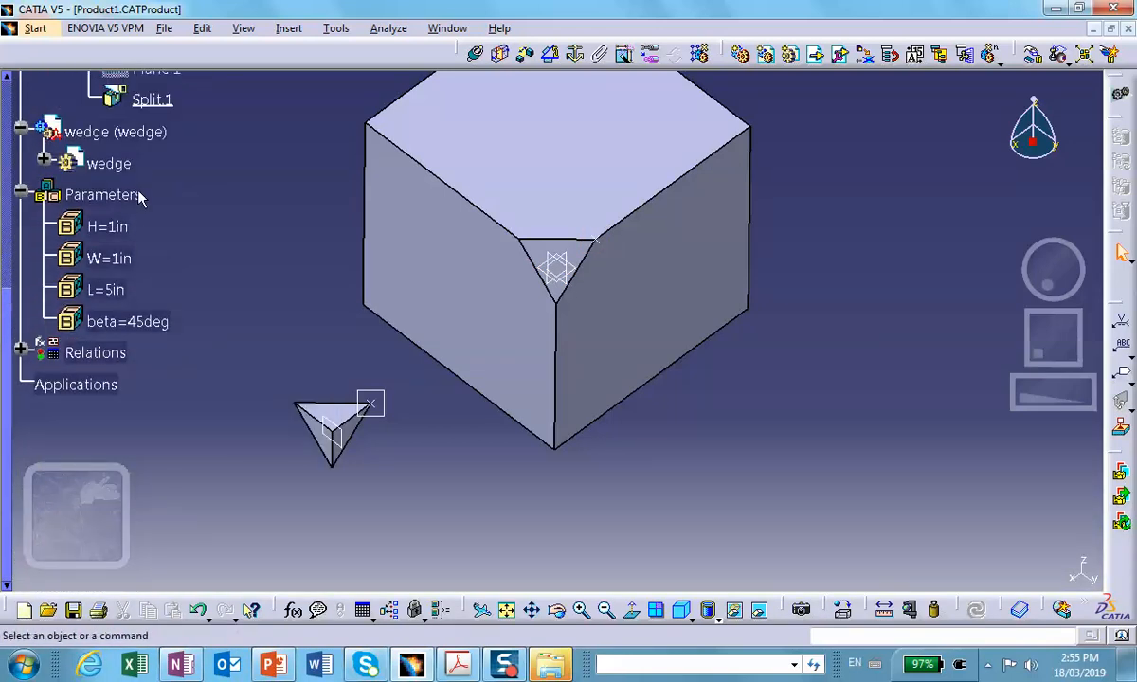
scroll(139, 195, "up", 1)
left_click(44, 202)
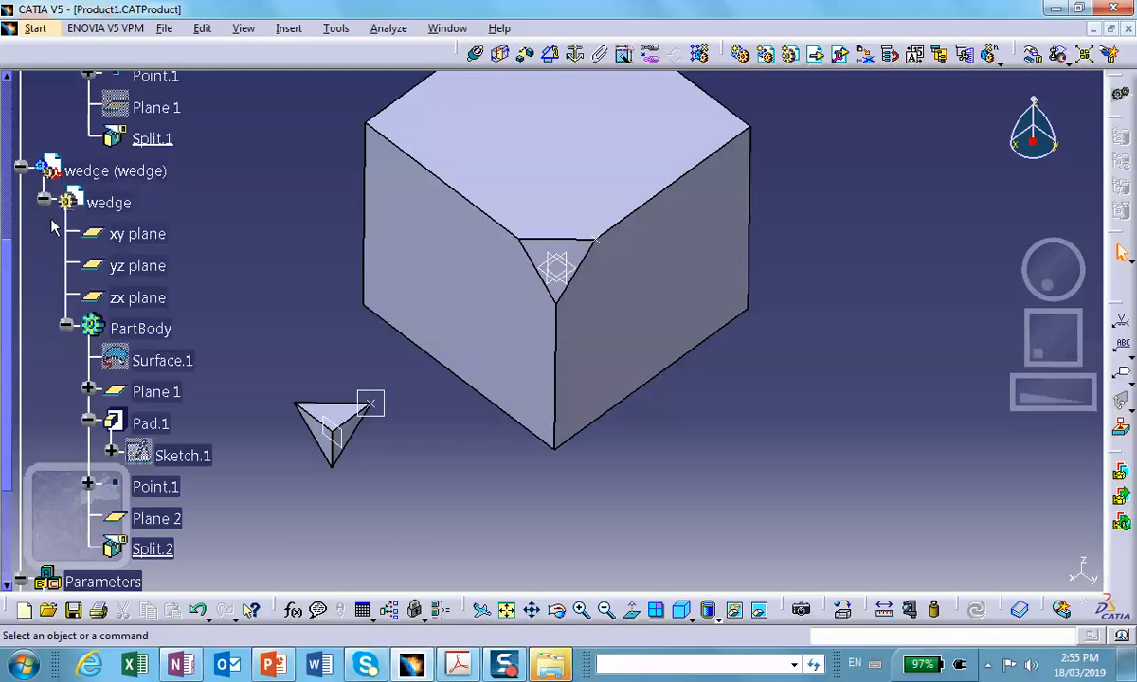
left_click(142, 235)
left_click(138, 266, "ctrl")
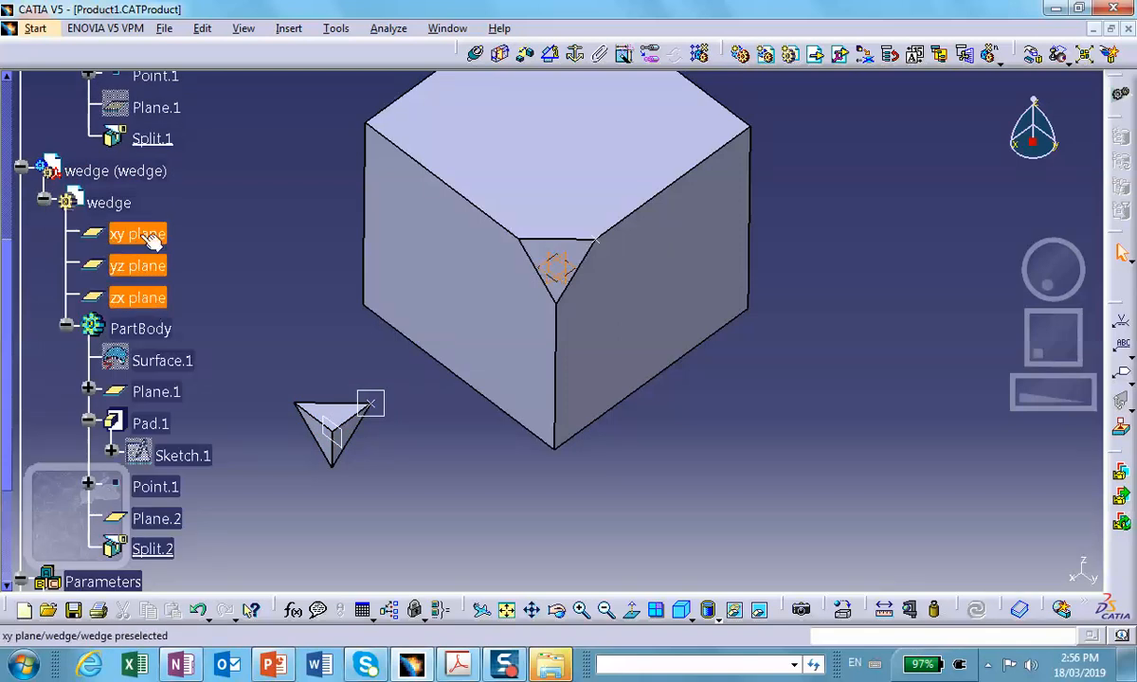
right_click(151, 239)
left_click(190, 290)
Step: Hide Plane.1 of the wedge and the point at the cube's cut corner
scroll(186, 296, "down", 1)
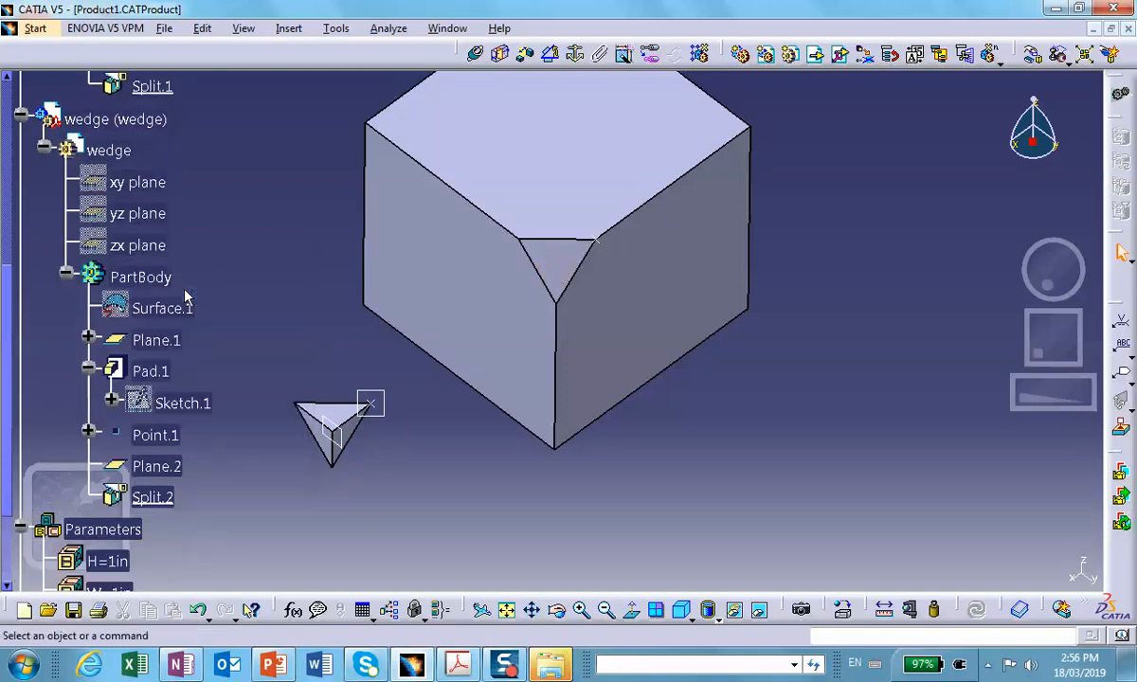
right_click(177, 341)
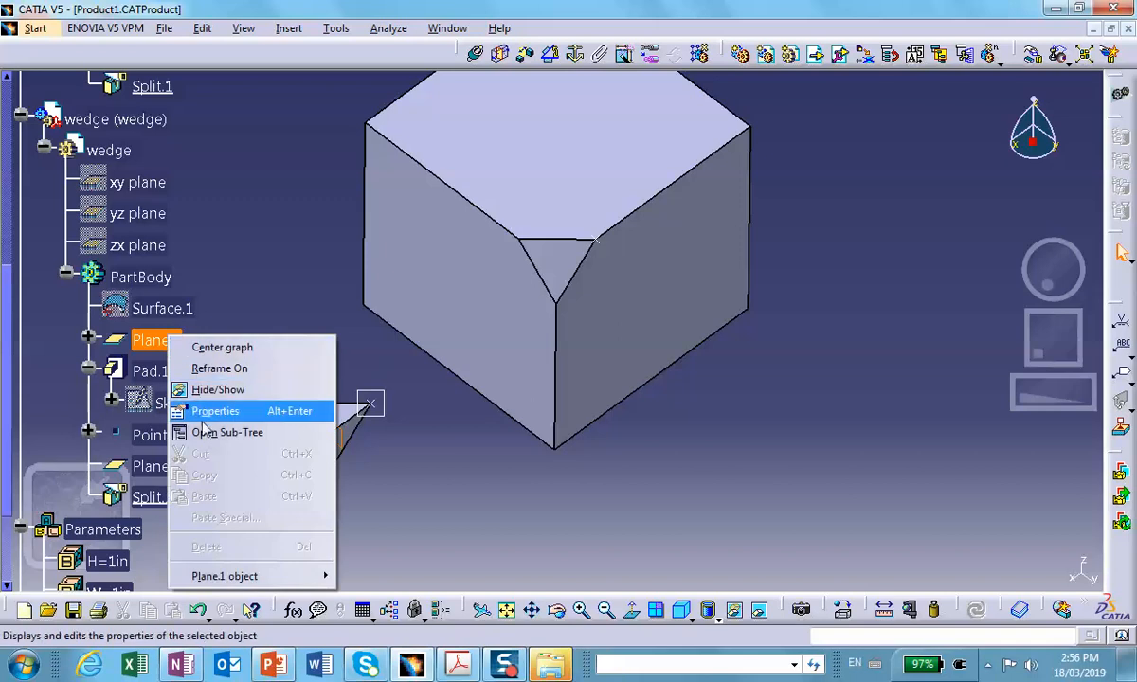
left_click(213, 389)
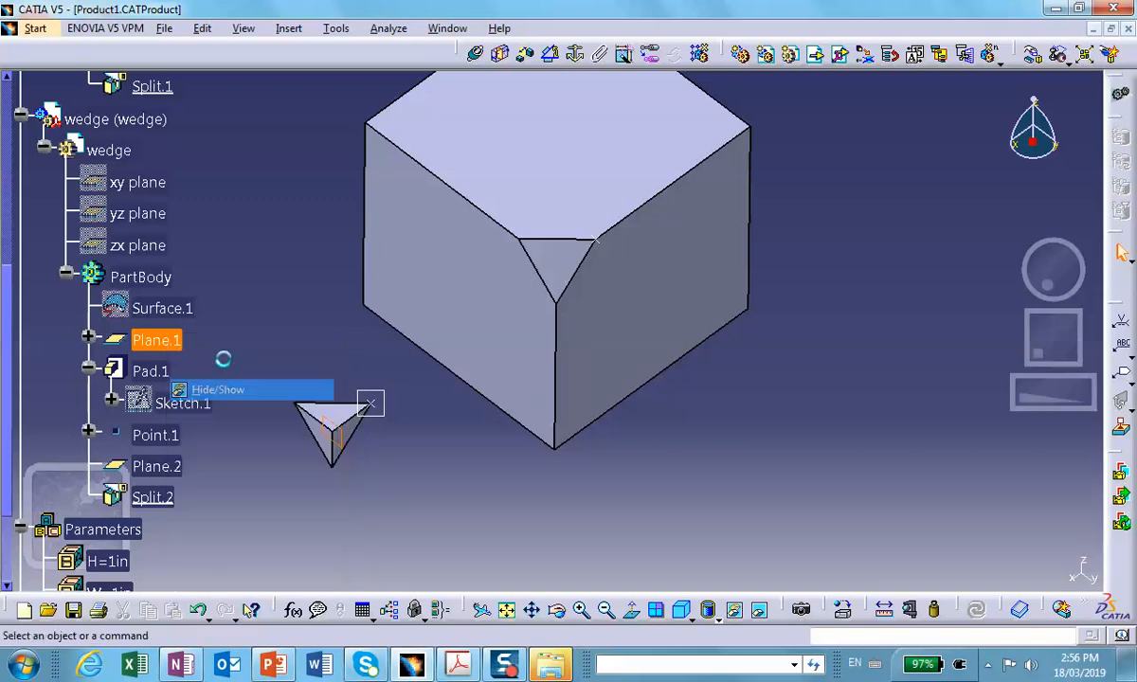
right_click(608, 246)
left_click(625, 295)
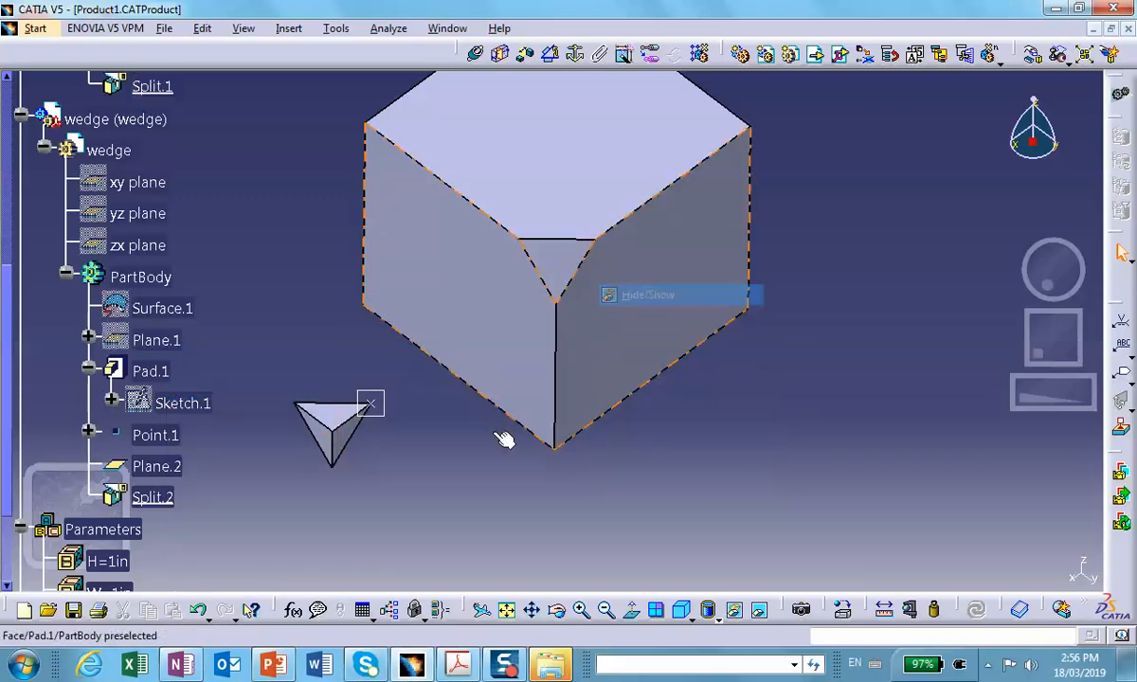
Step: Hide Point.1 and Plane.2 of the wedge
right_click(372, 405)
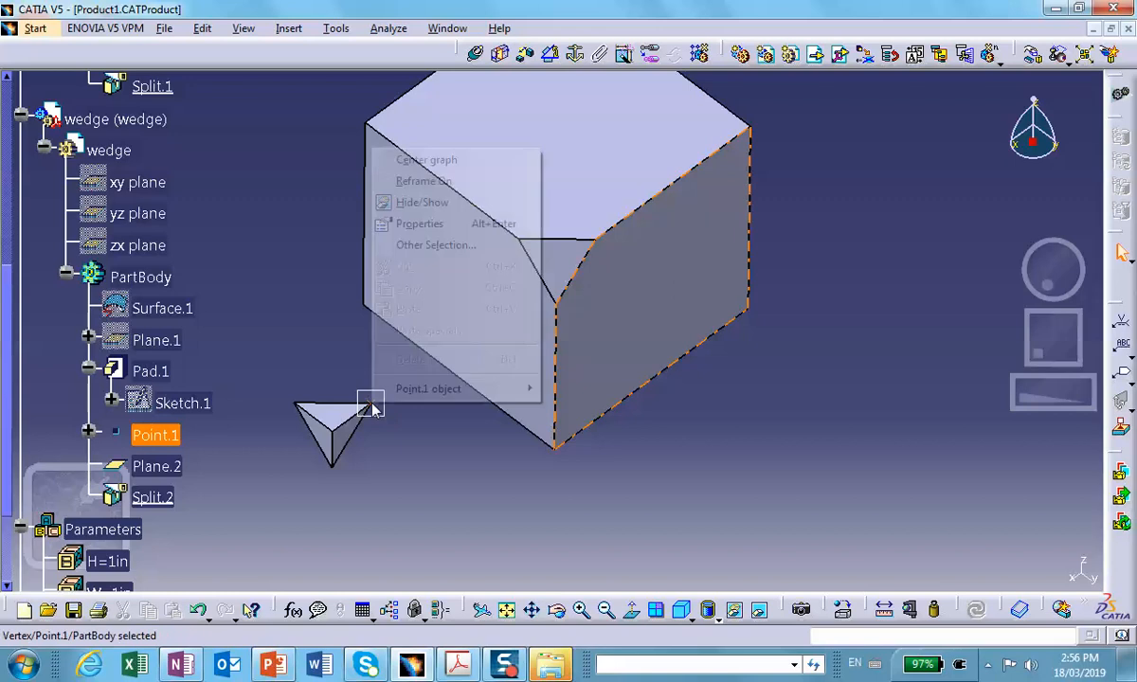
left_click(443, 202)
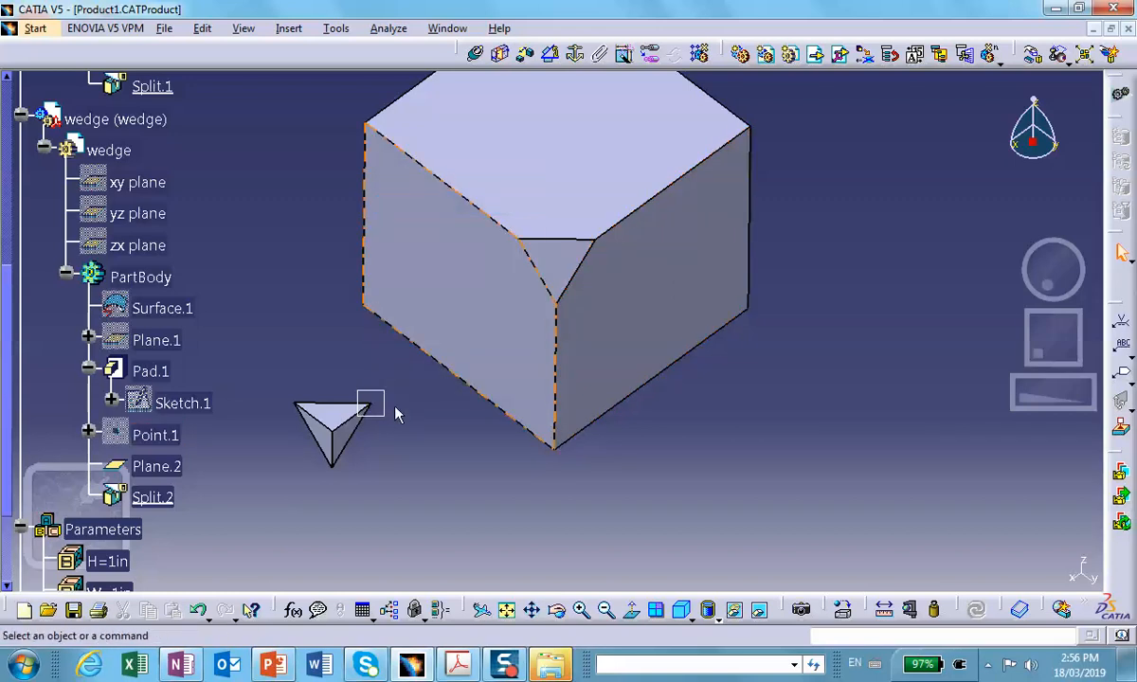
right_click(392, 404)
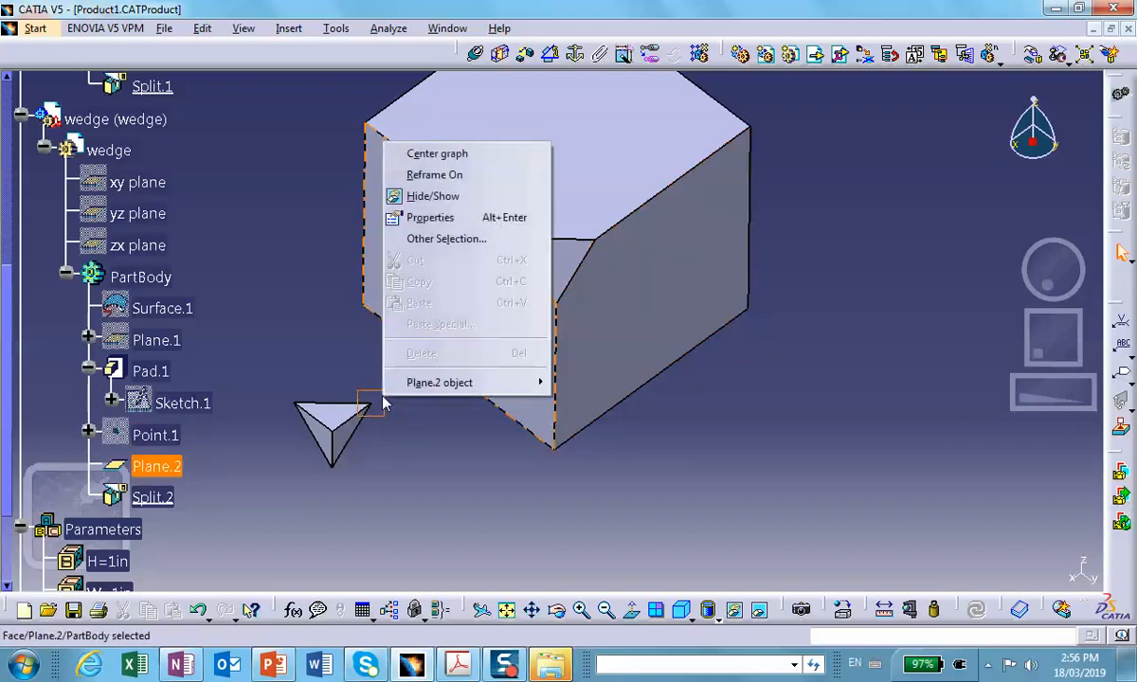
left_click(428, 195)
Step: Turn on transparency for the wedge component in its graphic properties and accept the change
left_click(122, 125)
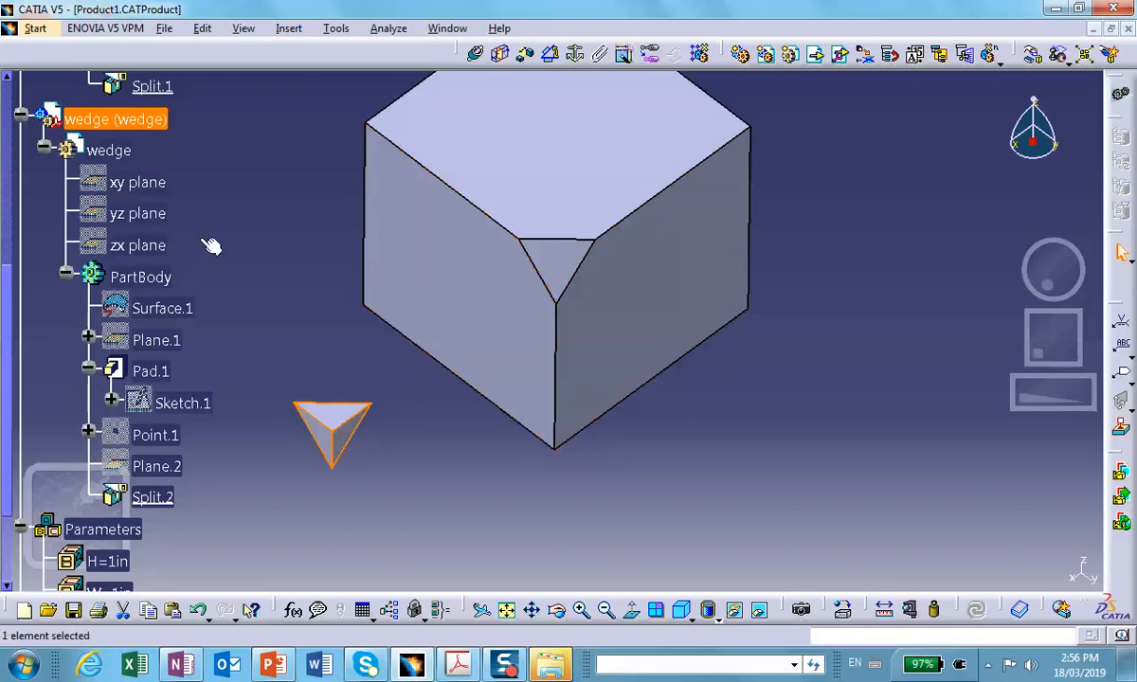
right_click(130, 122)
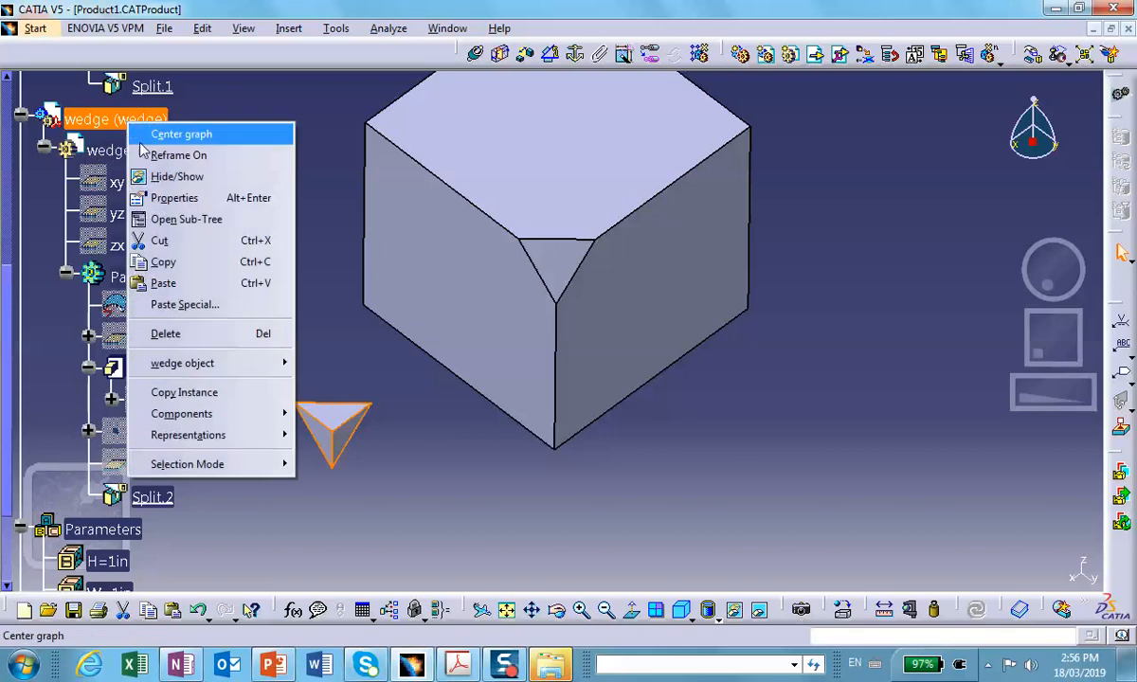
left_click(178, 206)
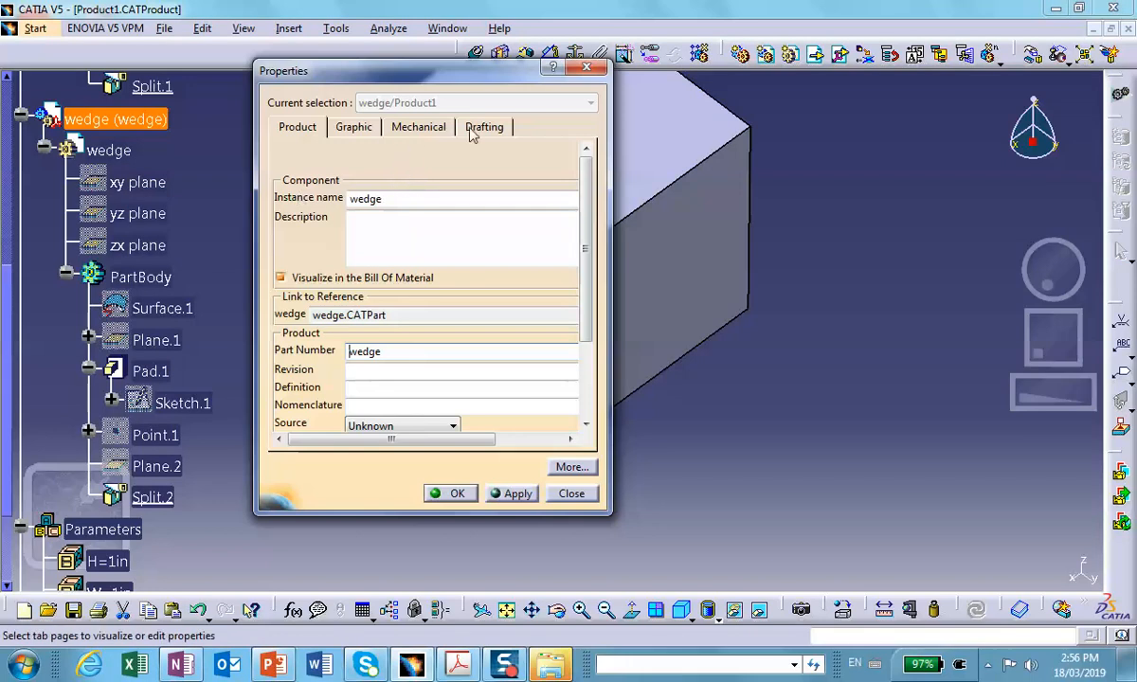
left_click(350, 129)
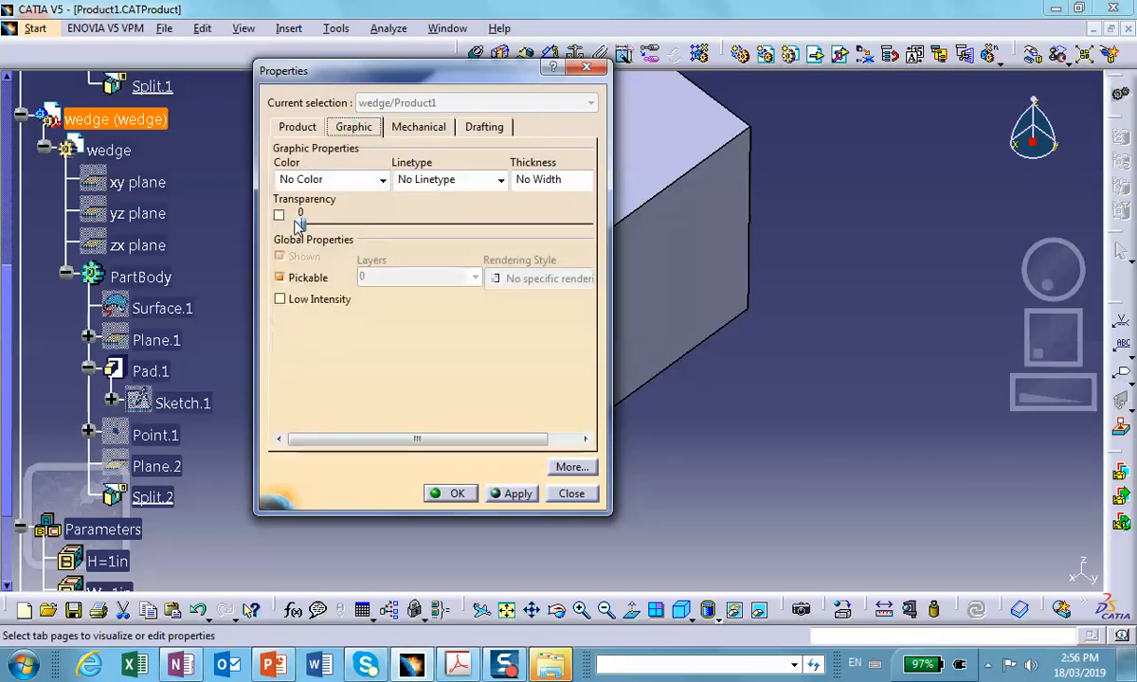
left_click_drag(310, 223, 587, 246)
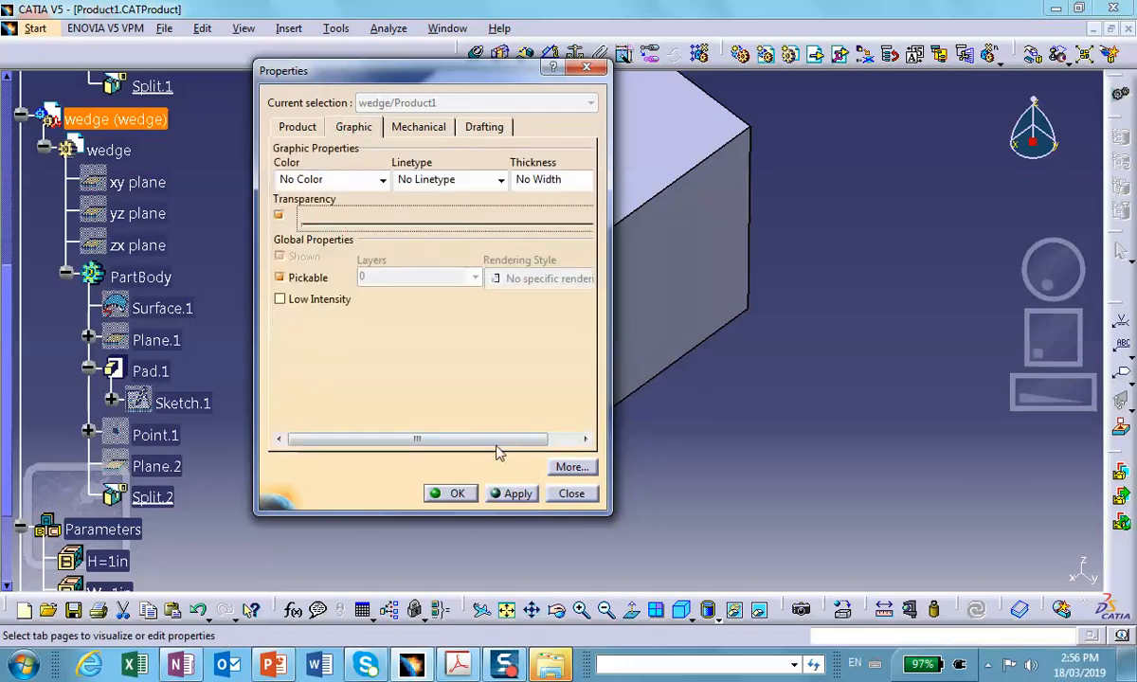
left_click(455, 493)
left_click(440, 512)
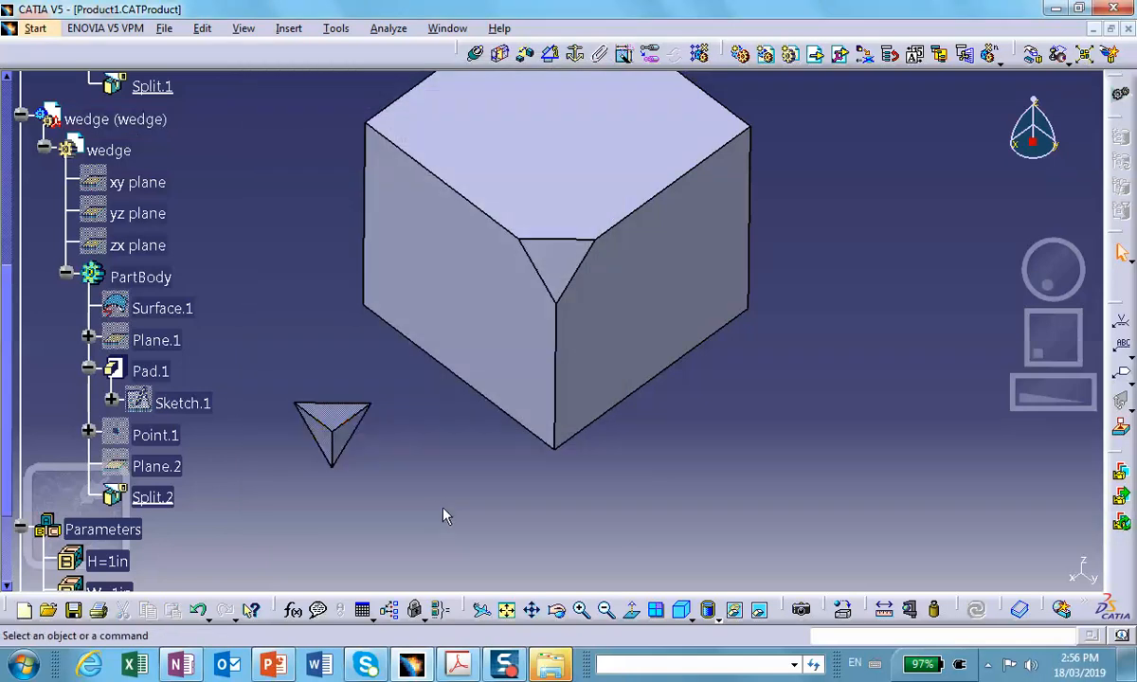
middle_click_drag(490, 500, 488, 503)
scroll(464, 385, "down", 1)
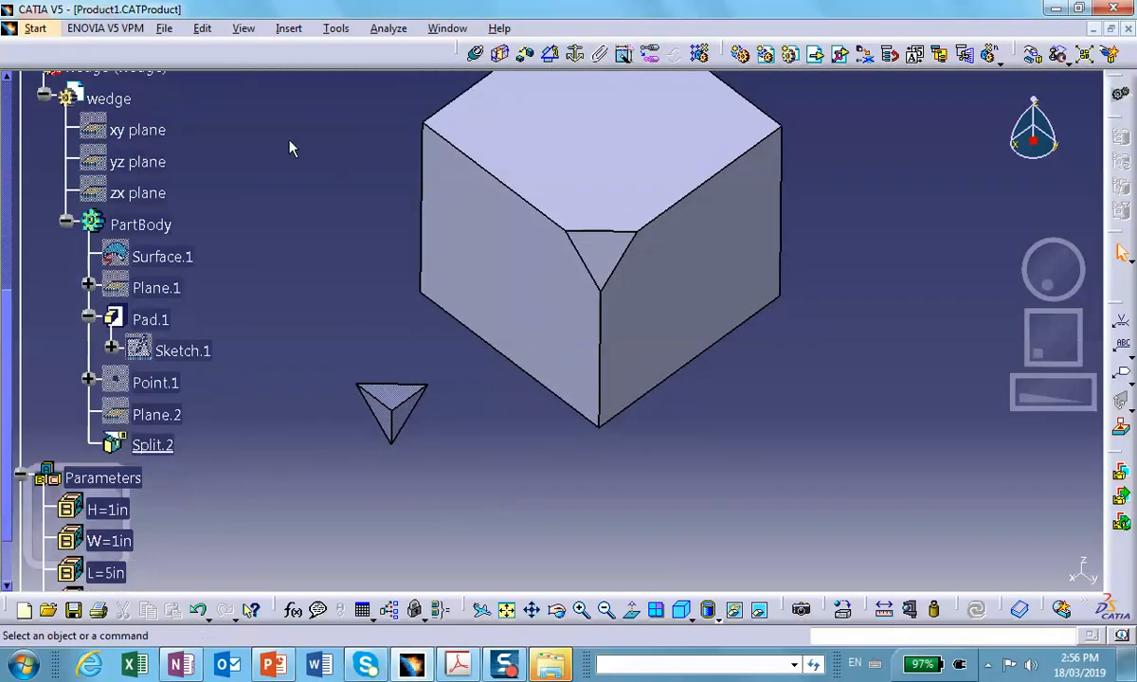
left_click(476, 54)
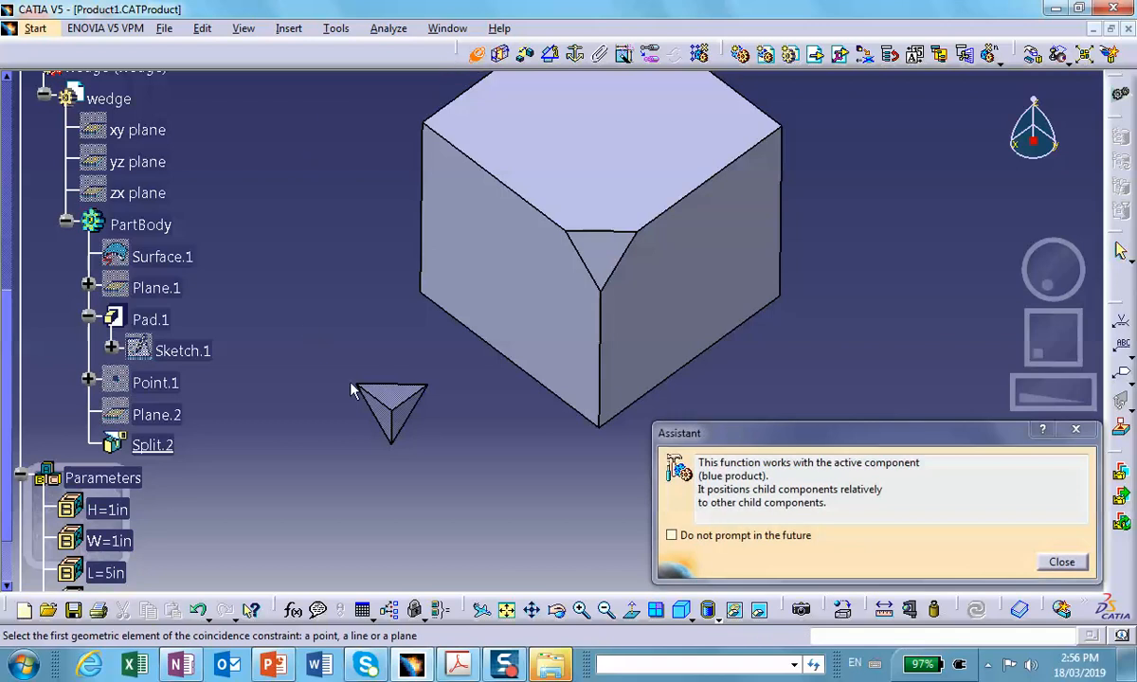
left_click(394, 412)
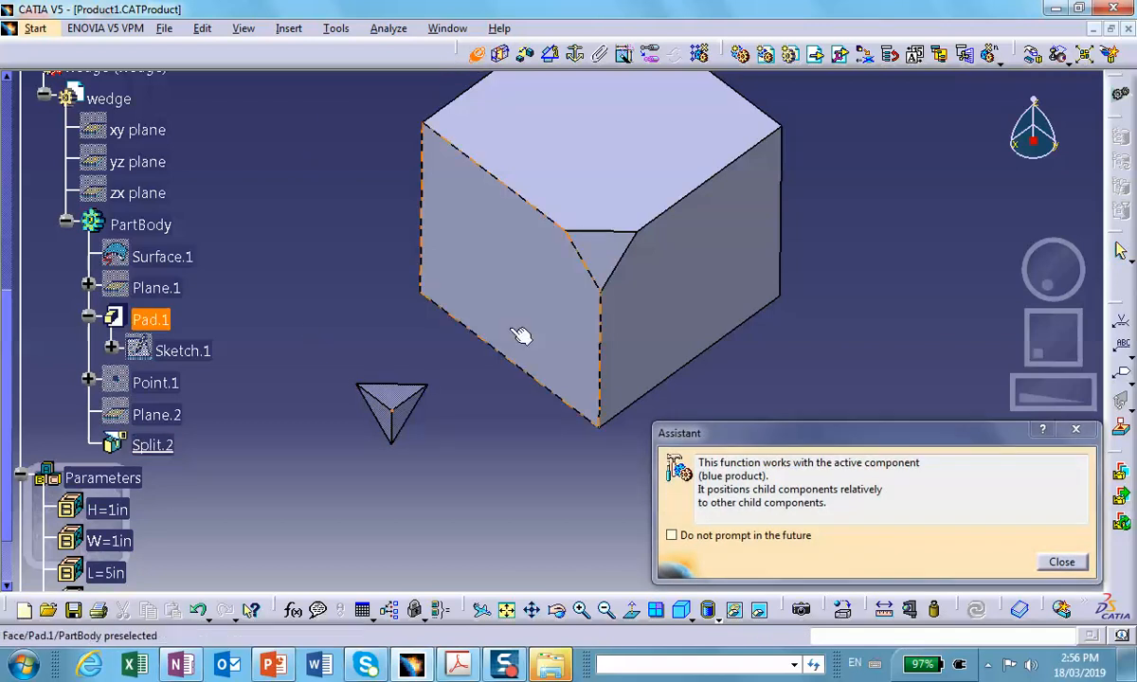
left_click(1042, 563)
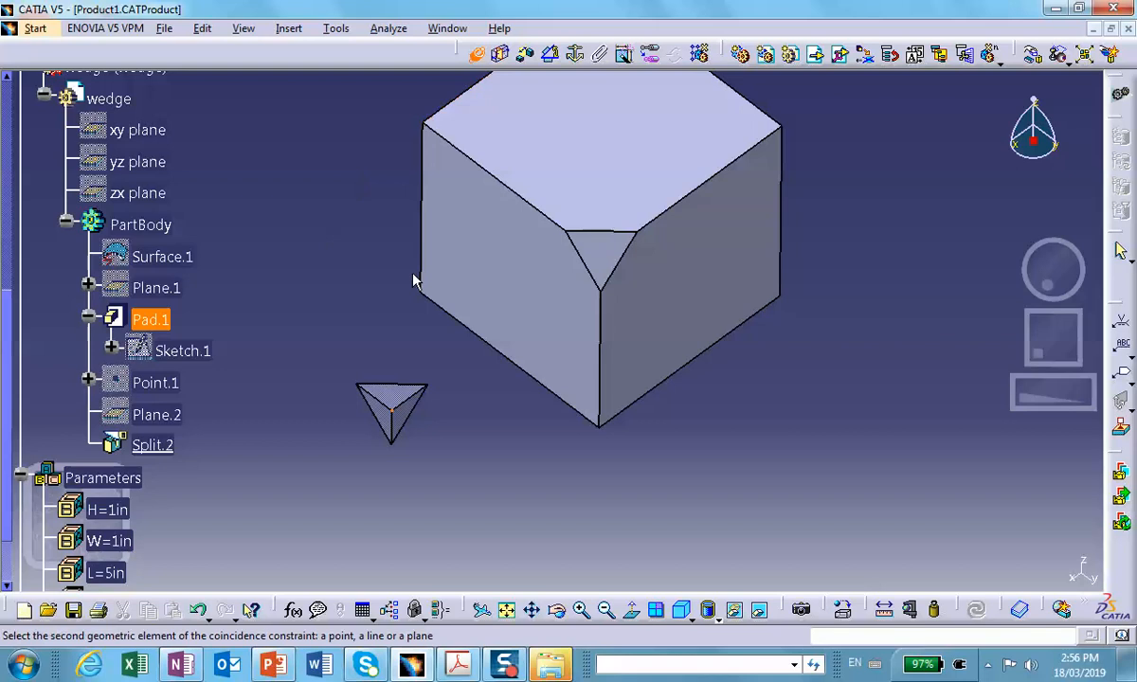
left_click(476, 54)
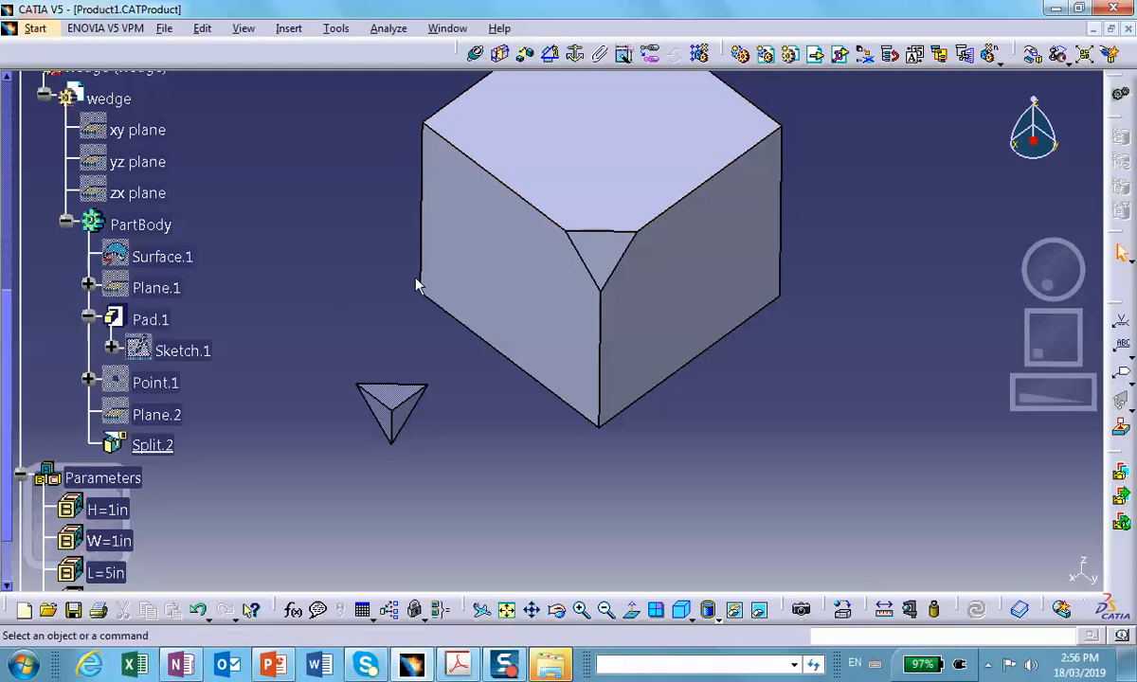
left_click(475, 54)
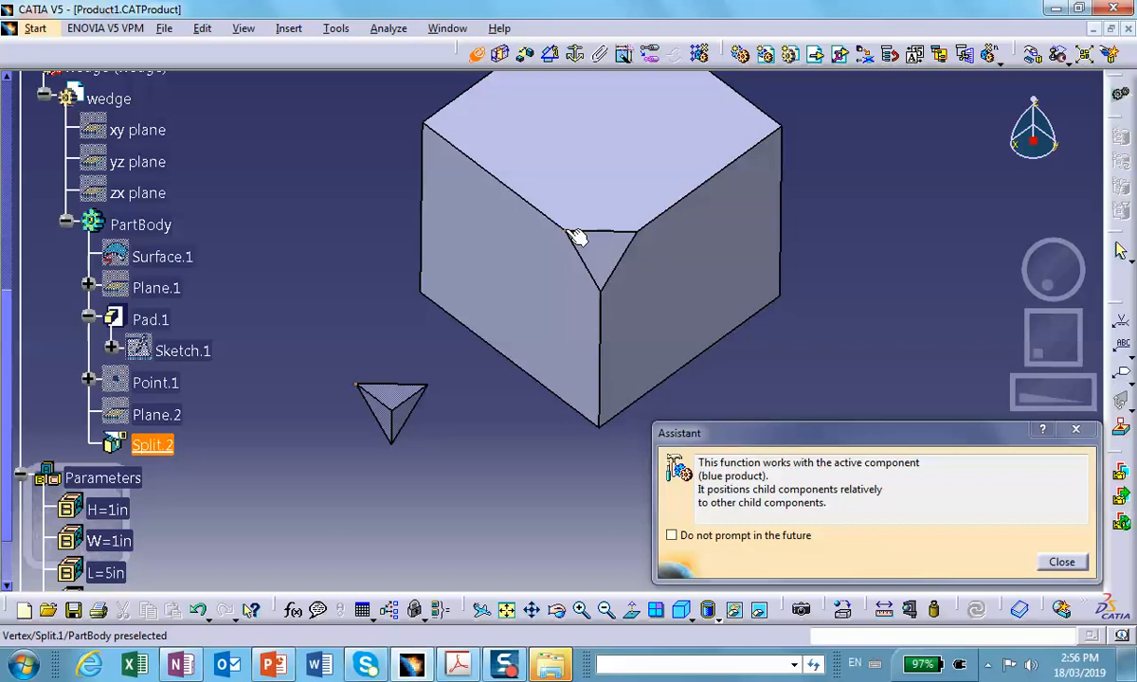
left_click(576, 235)
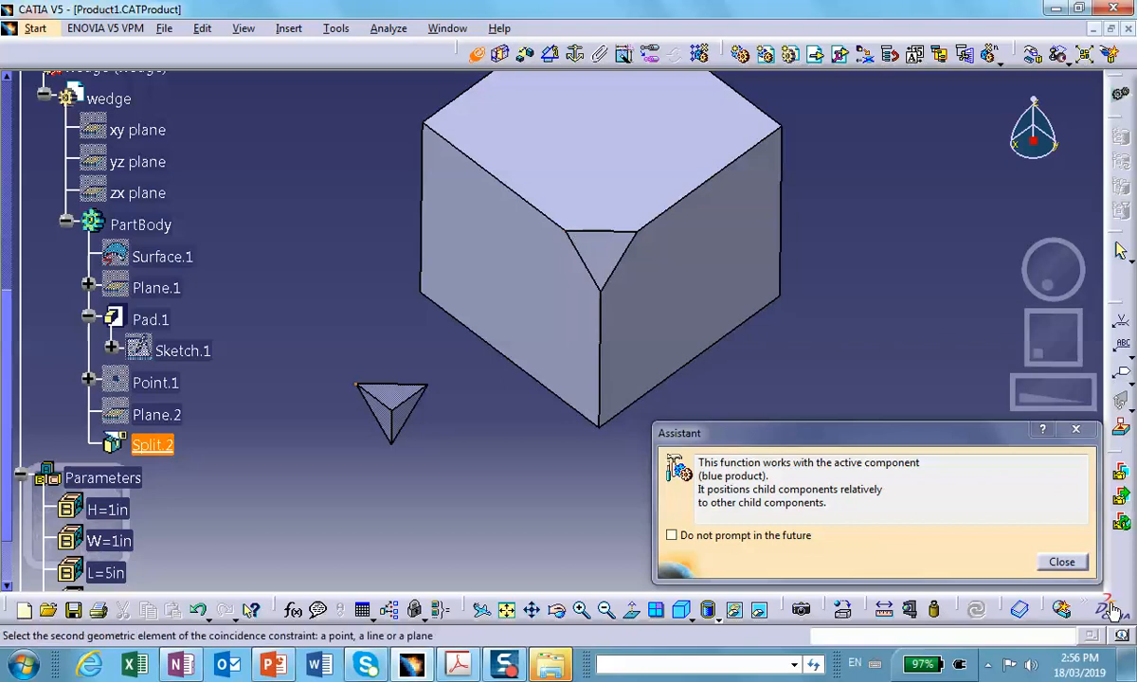
left_click(1079, 564)
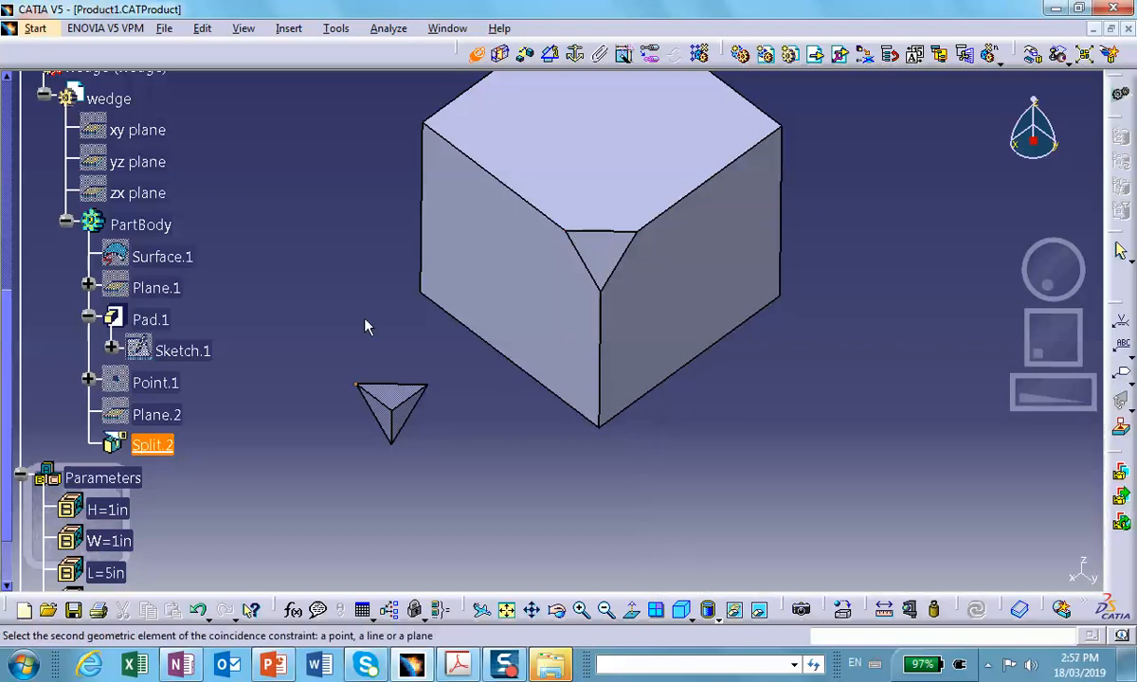
left_click(477, 55)
Step: Add a coincidence constraint between the wedge's front-left face and the cube's matching side face, with orientation Same
left_click(476, 55)
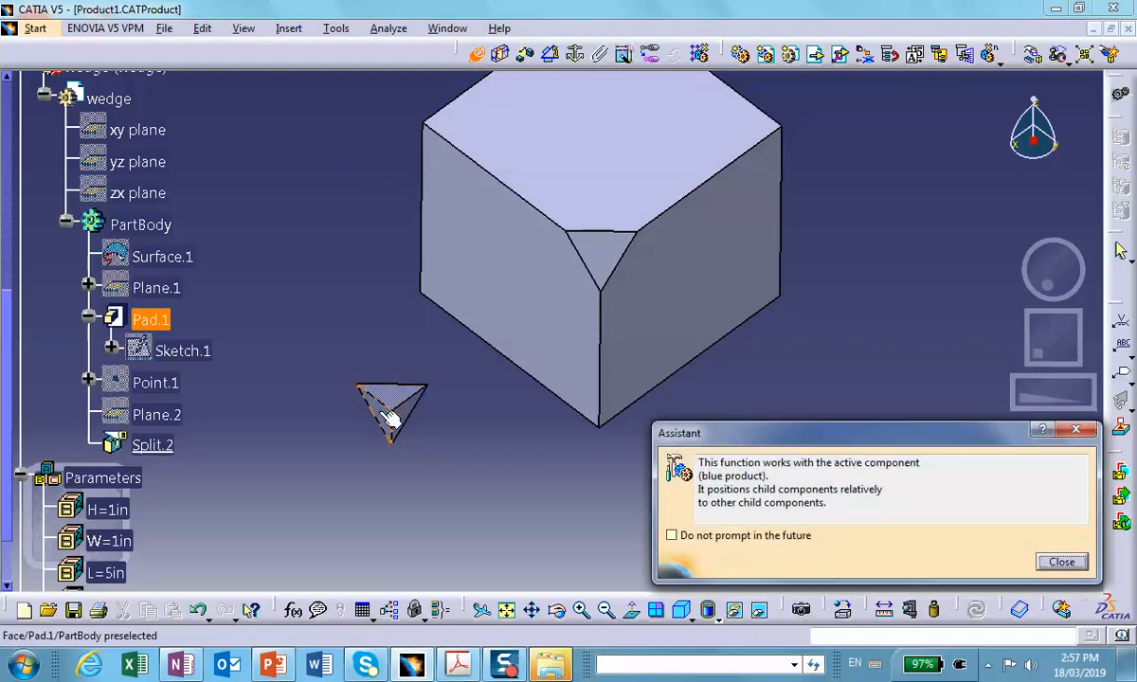
left_click(380, 414)
left_click(510, 284)
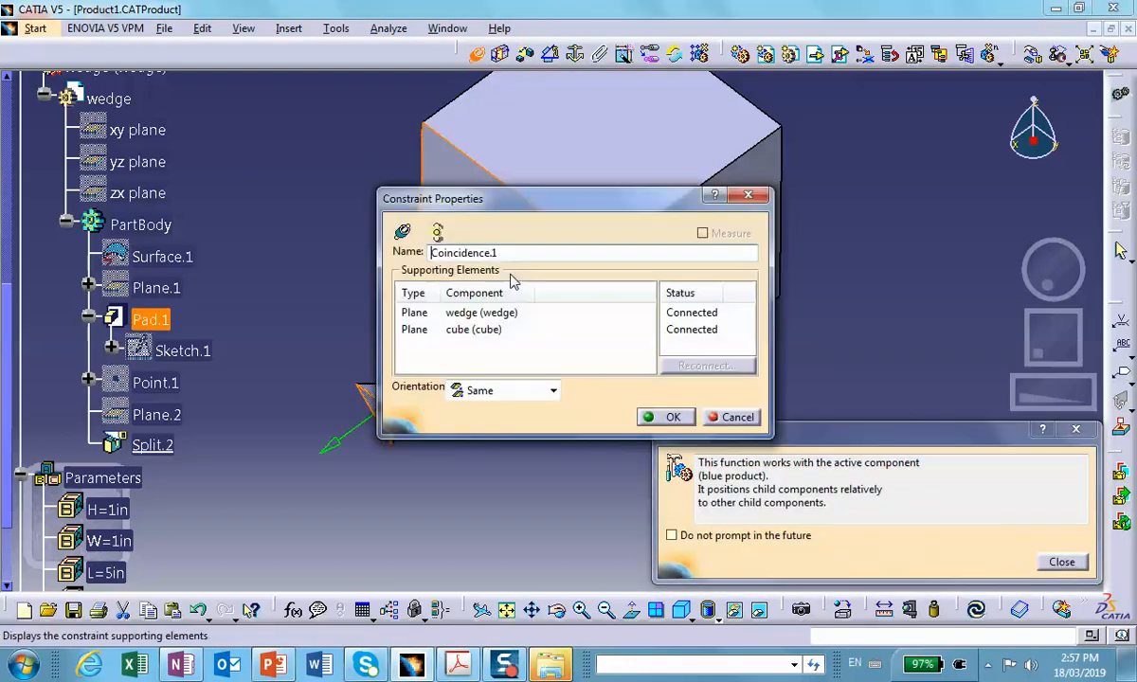
left_click(675, 417)
Step: Make the wedge's two outer top edges coincident with the cube's matching top edges and update the assembly
left_click(477, 56)
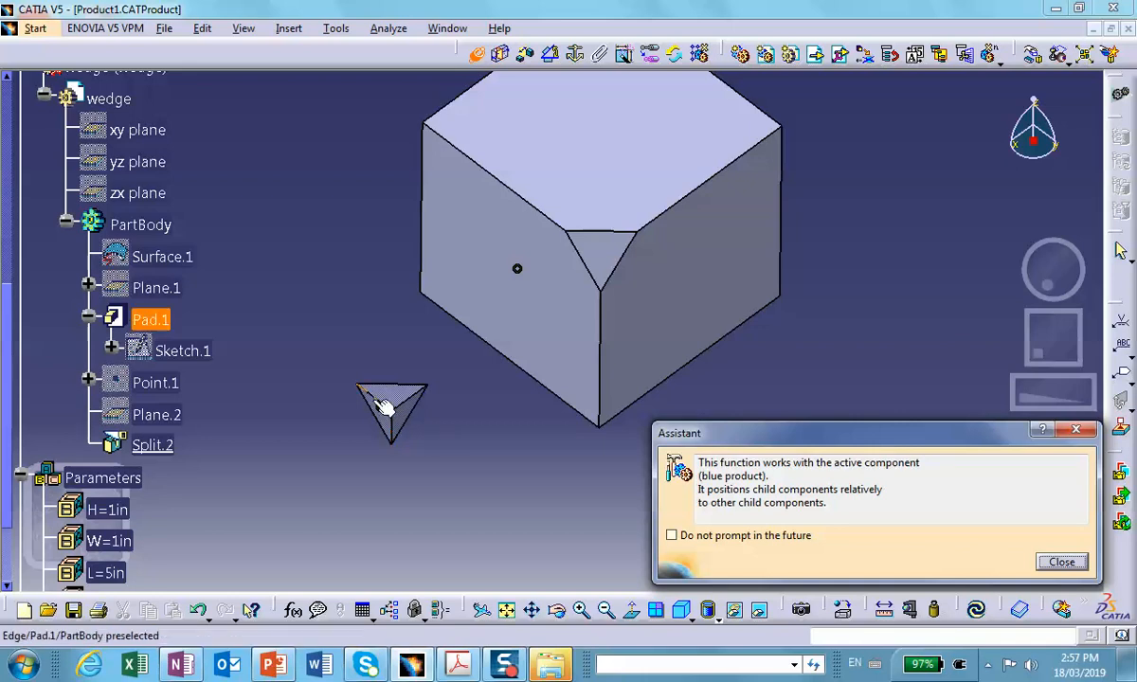
left_click(380, 401)
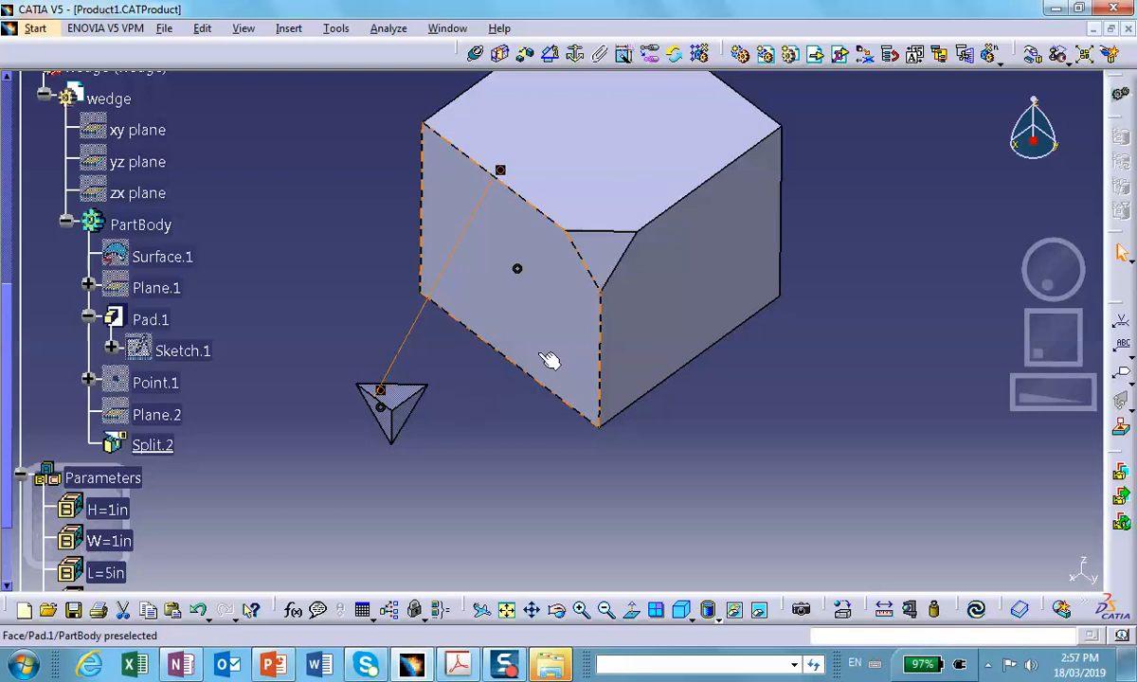
left_click(478, 55)
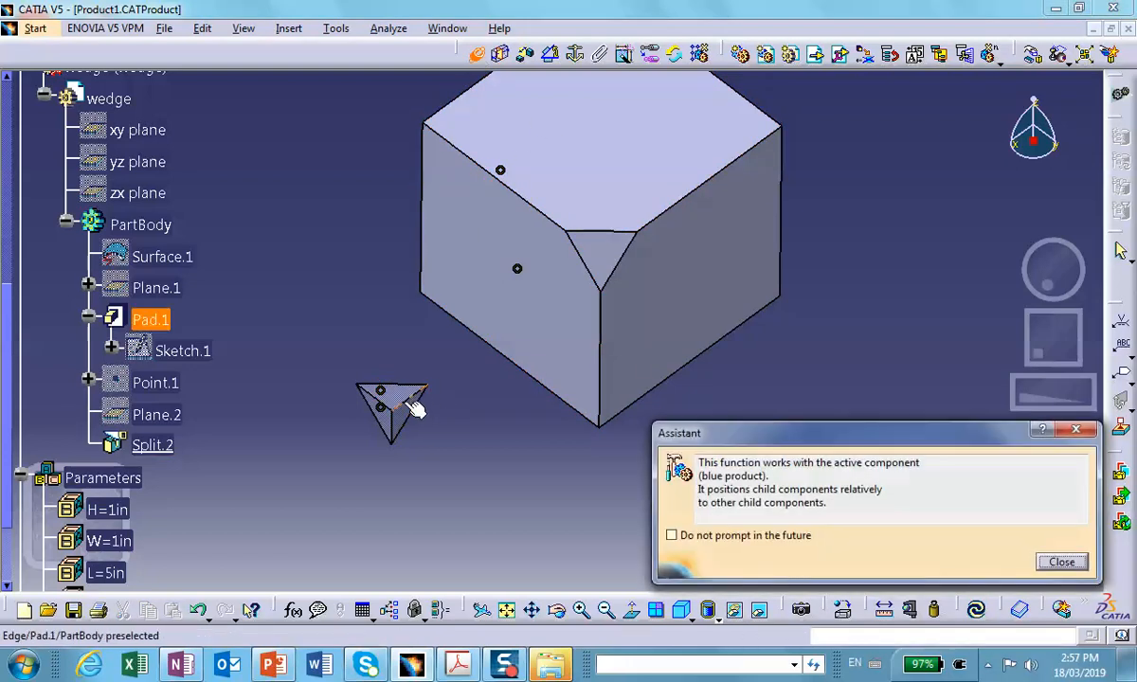
left_click(679, 197)
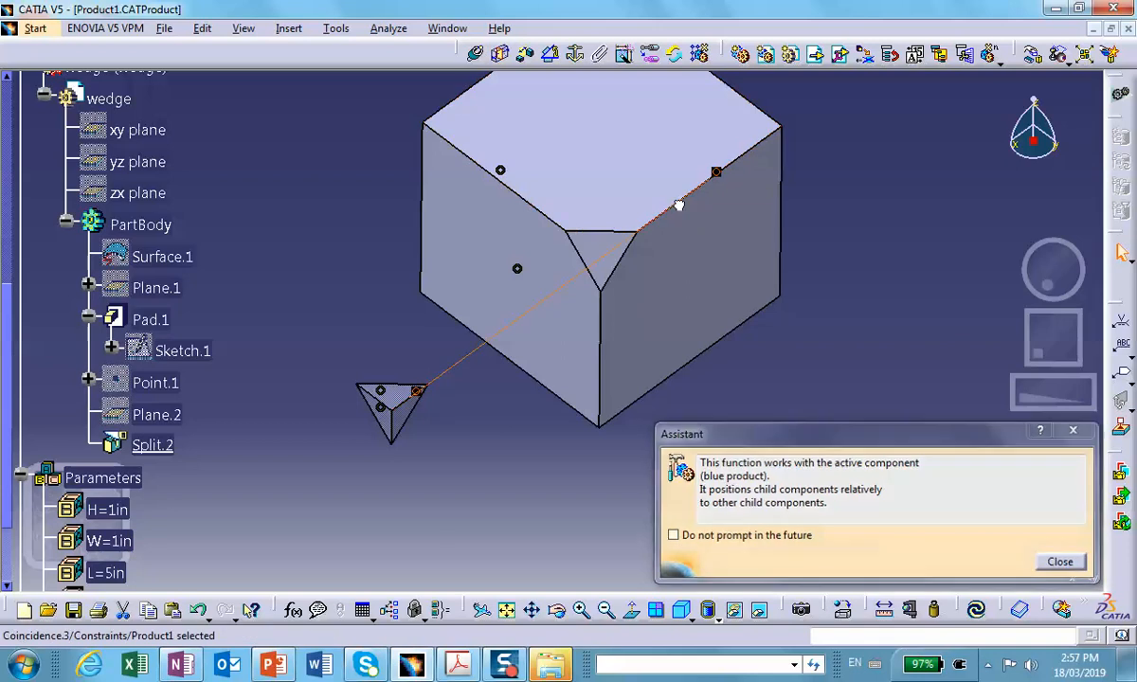
left_click(977, 613)
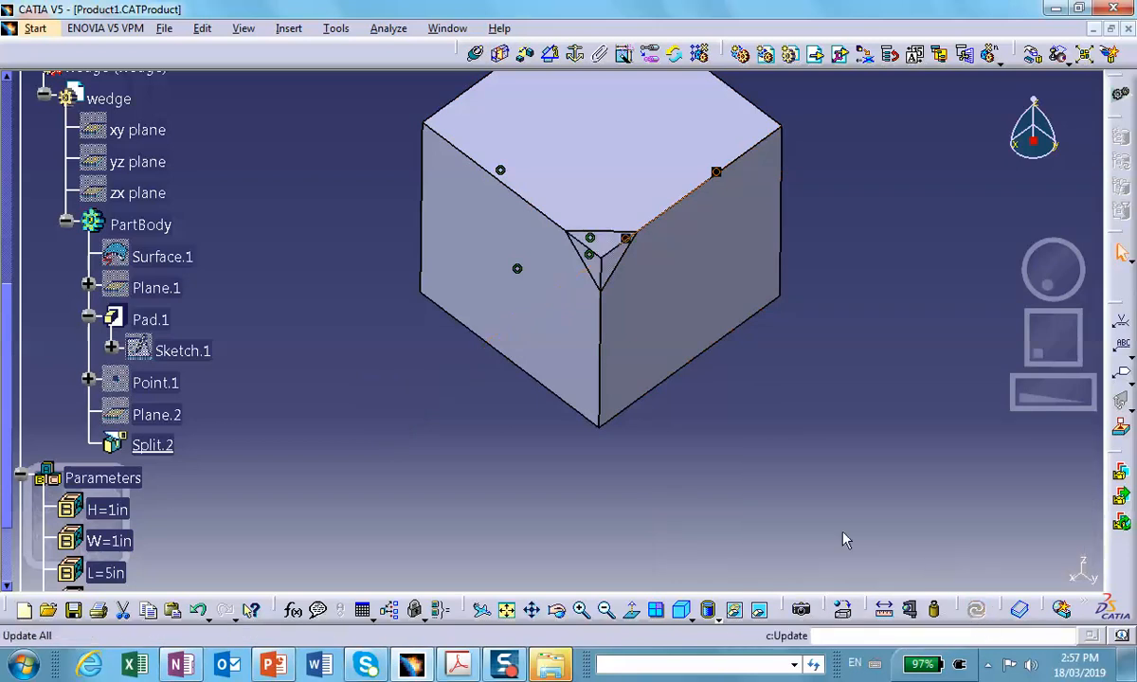
Step: Hide the assembly's Constraints group
middle_click_drag(638, 433, 573, 496)
left_click(636, 445)
scroll(573, 496, "down", 1)
scroll(244, 406, "down", 3)
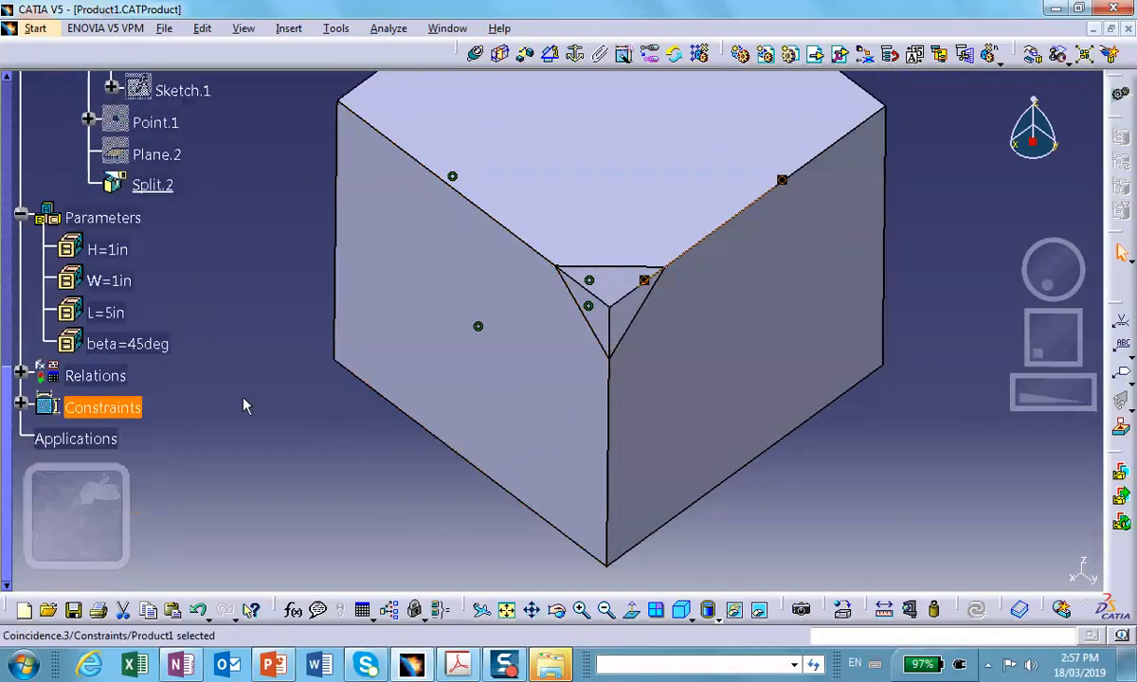
right_click(113, 408)
left_click(184, 207)
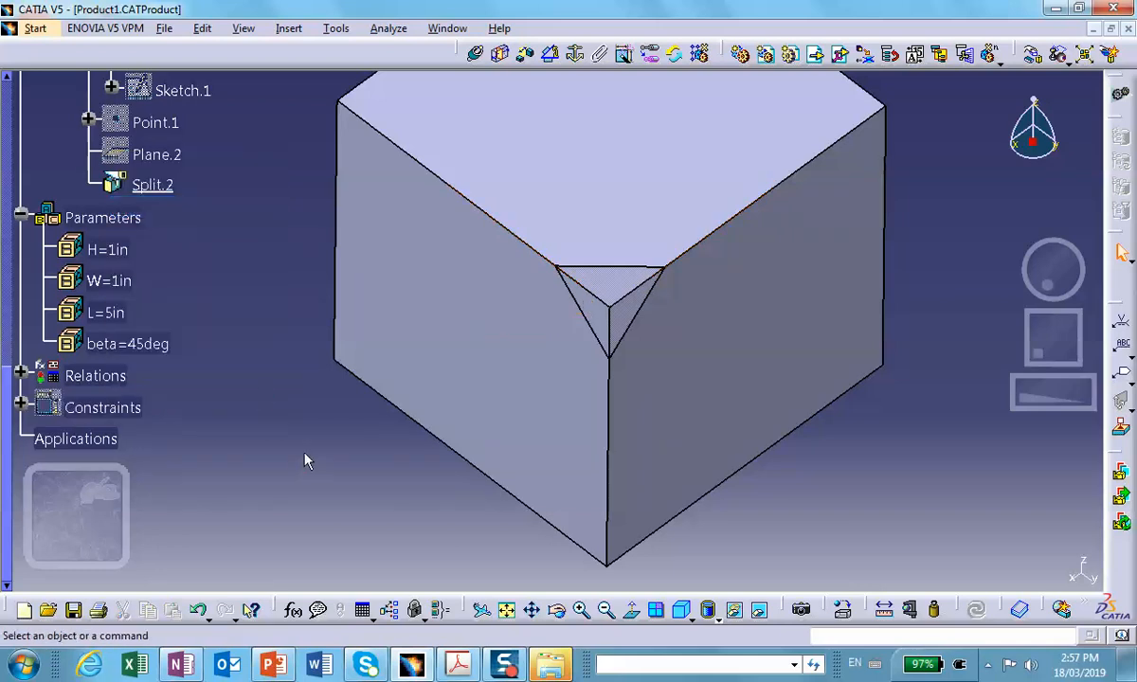
Step: Set the cube component's colour to yellow in its graphic properties and accept the change
middle_click_drag(242, 413, 265, 449, "ctrl")
scroll(373, 514, "down", 1)
middle_click_drag(373, 520, 419, 500)
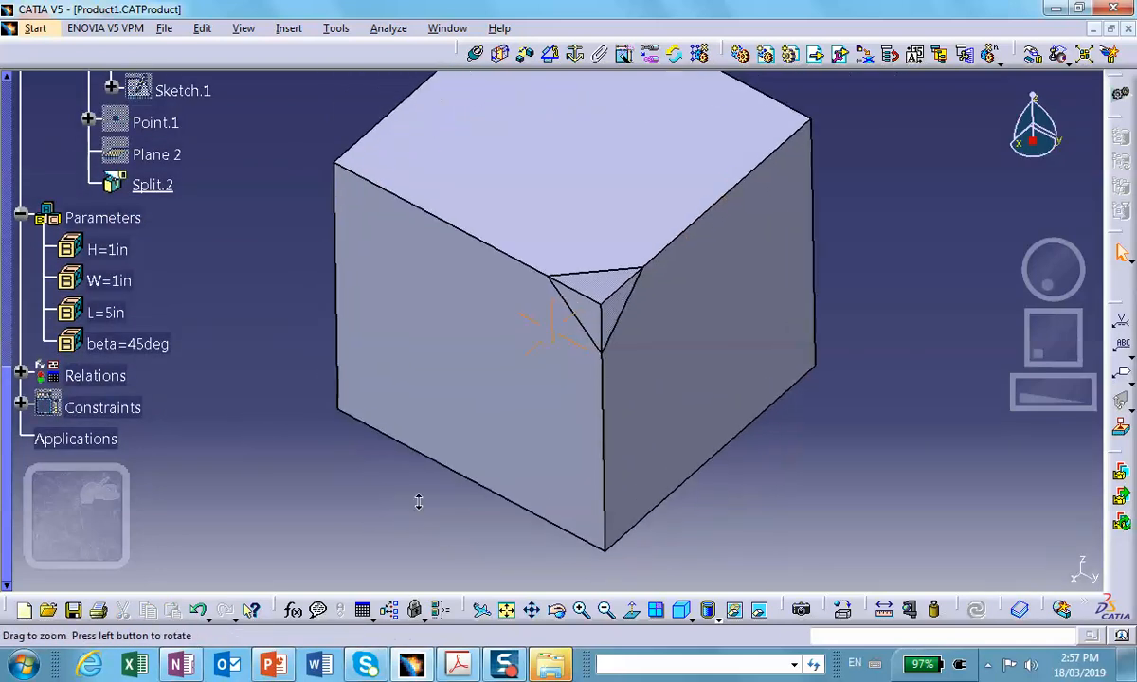
scroll(183, 238, "up", 7)
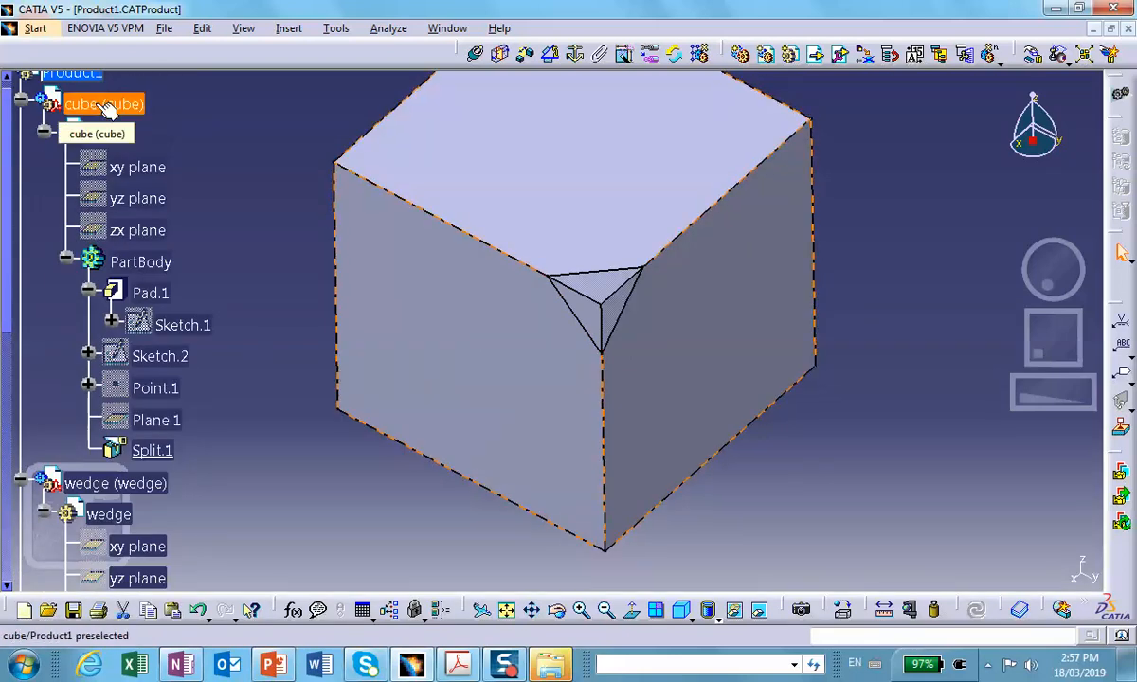
right_click(97, 105)
left_click(139, 180)
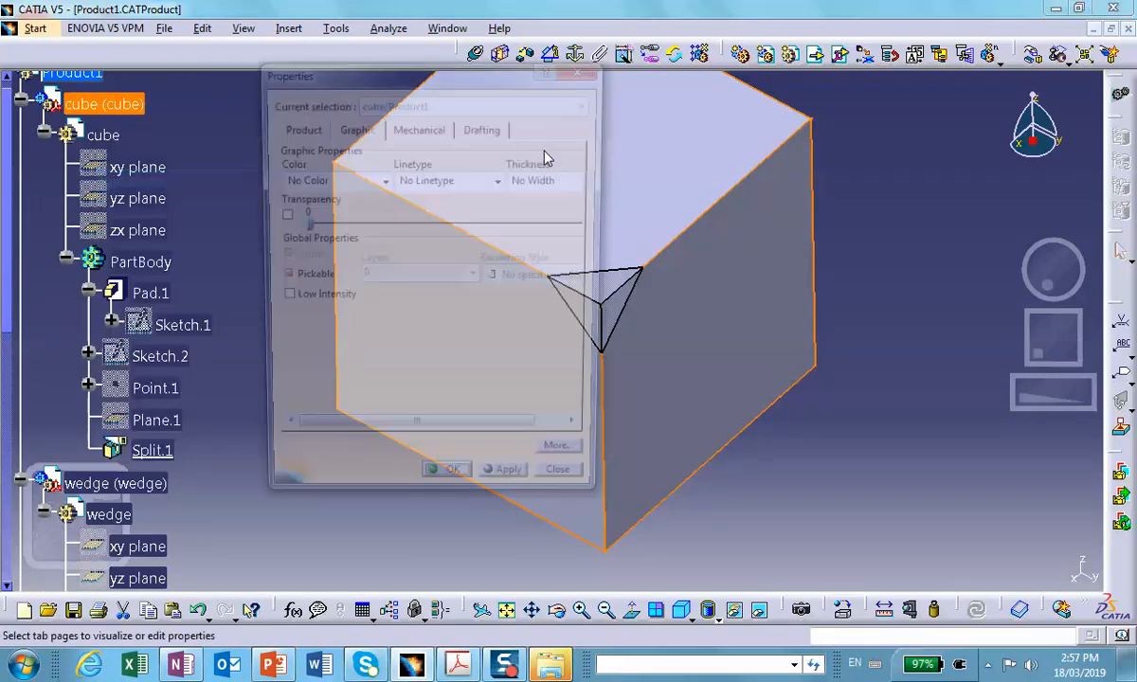
left_click(383, 180)
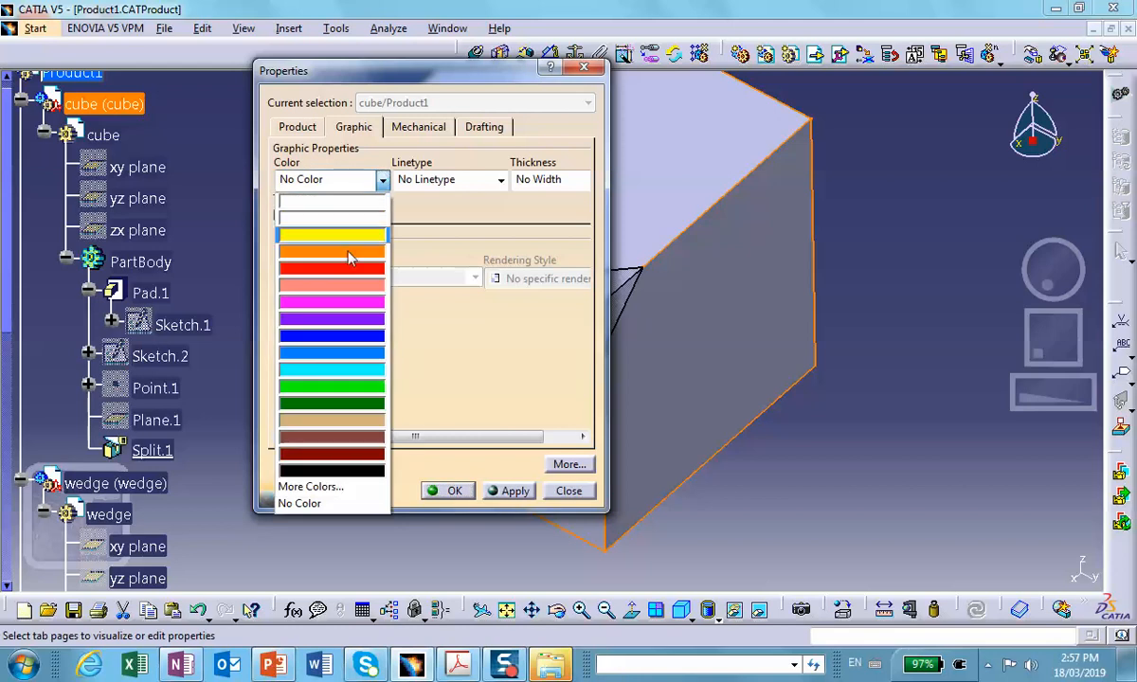
left_click(357, 239)
left_click(447, 491)
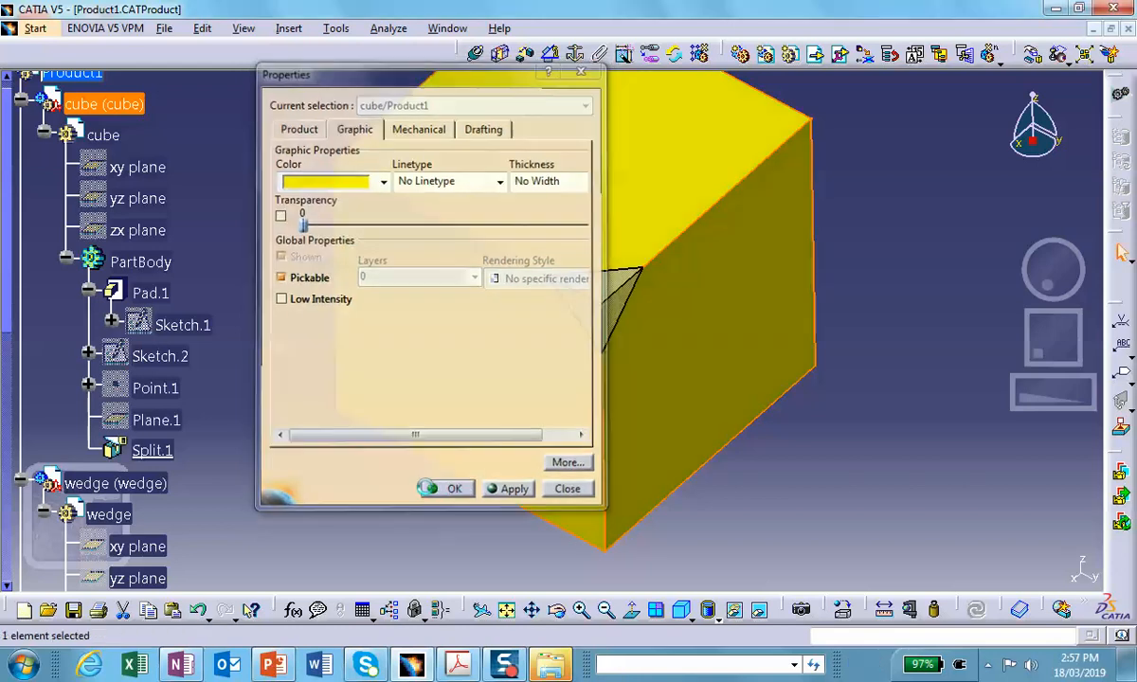
Step: Set the parameter L to 7 in
middle_click_drag(239, 442, 210, 429)
scroll(210, 431, "down", 2)
scroll(195, 397, "down", 5)
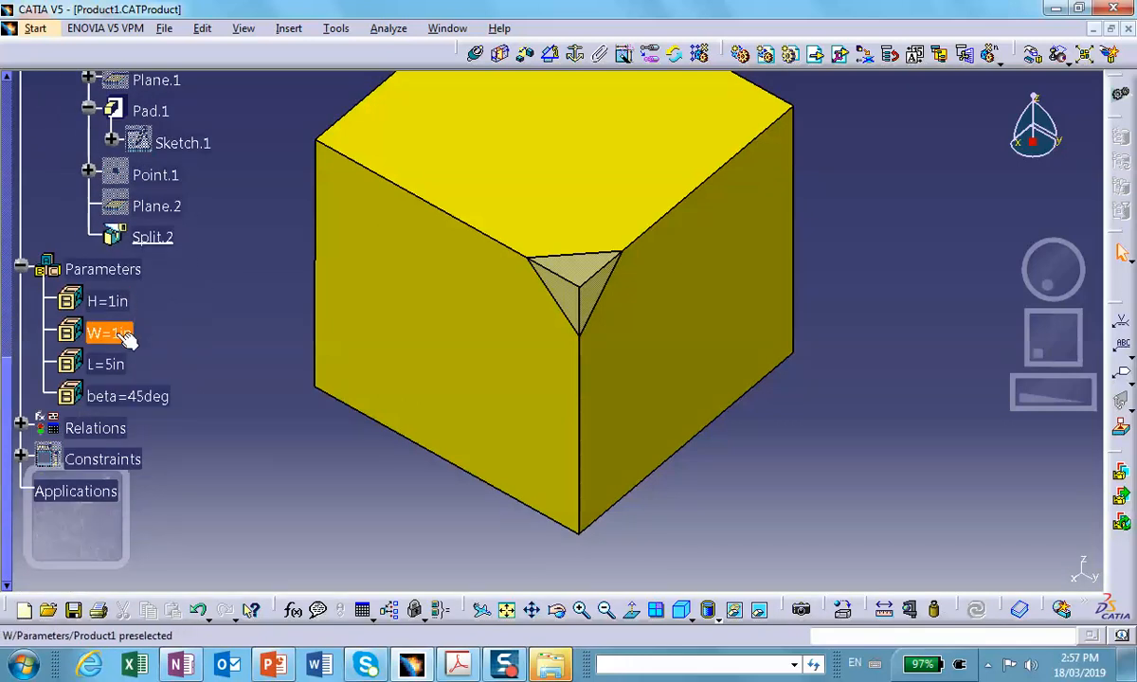
double_click(109, 365)
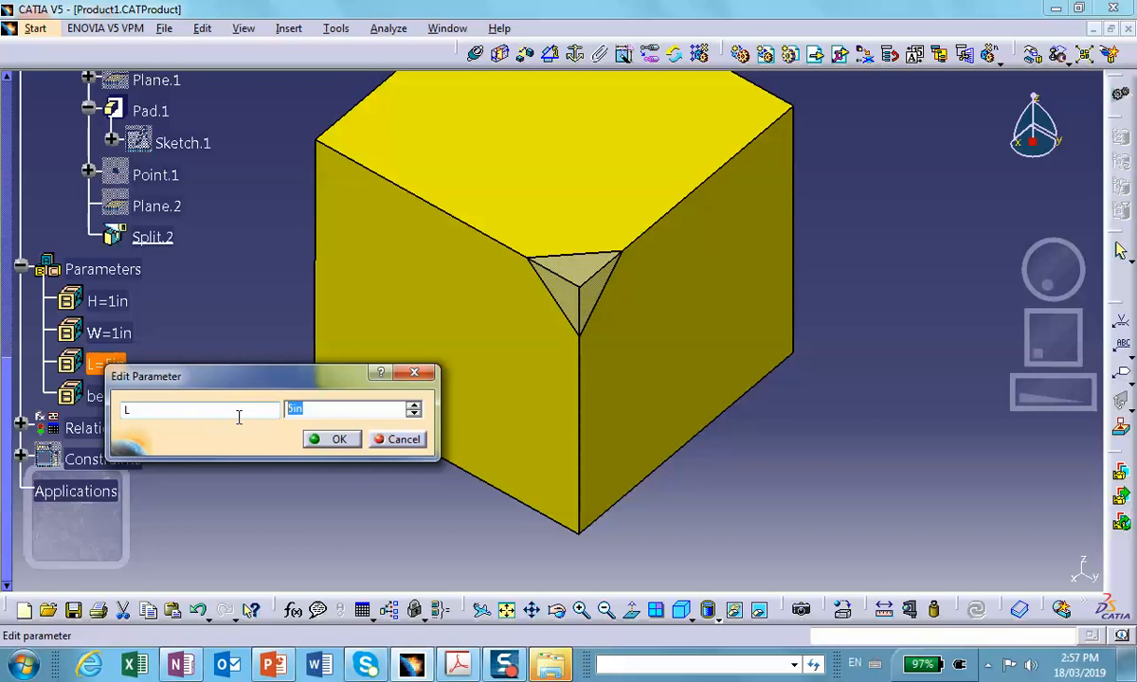
left_click(338, 441)
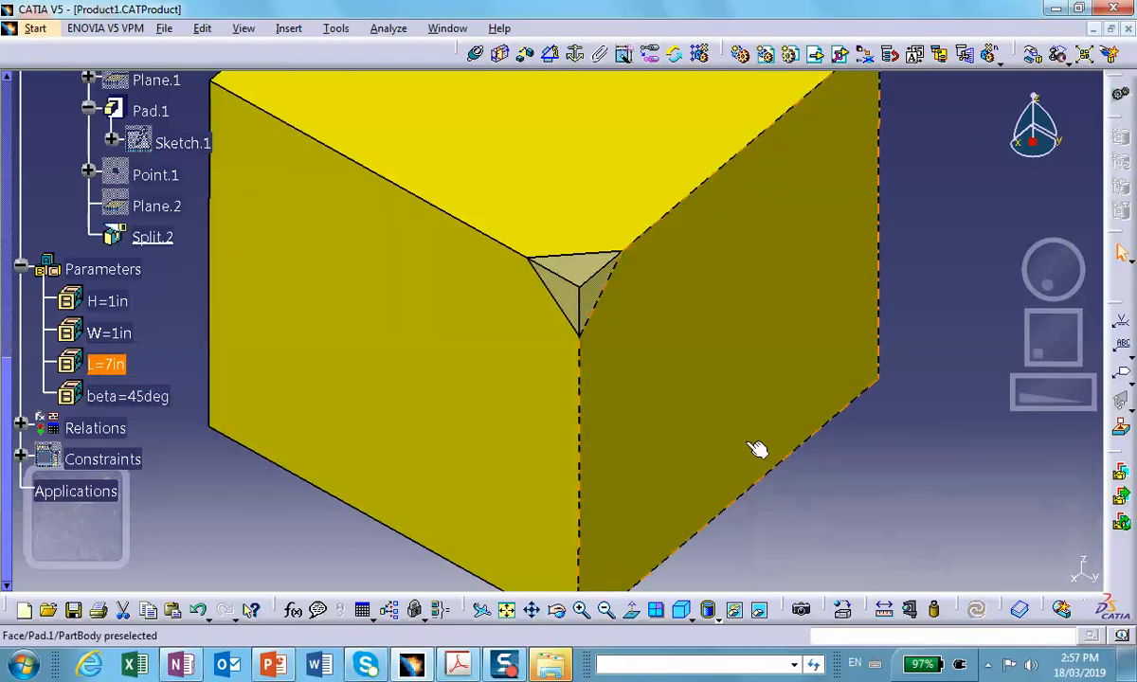
Step: Set the parameter H to 5 in and update the assembly
middle_click_drag(753, 444, 487, 534, "ctrl")
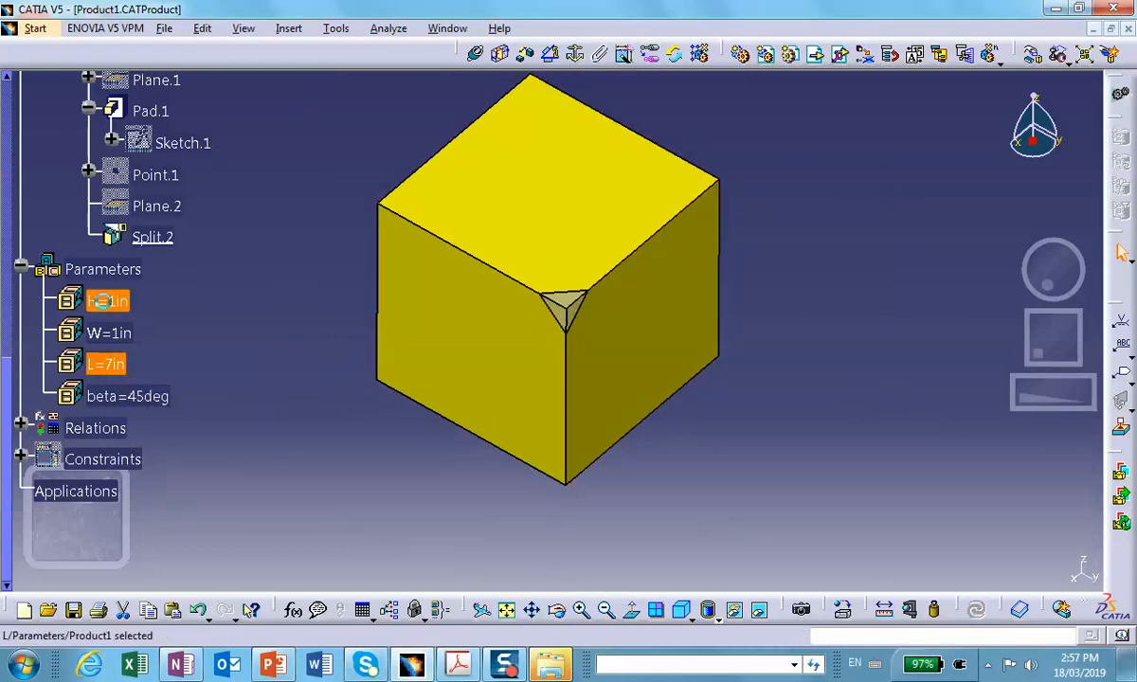
double_click(131, 302)
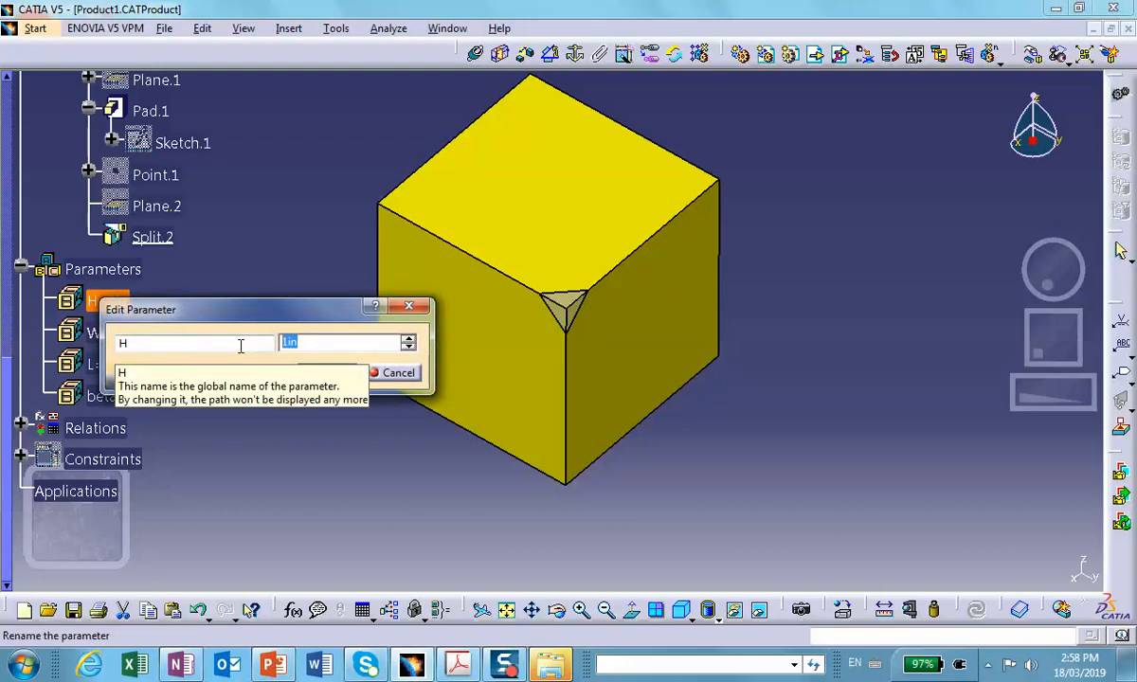
type("5")
left_click(327, 373)
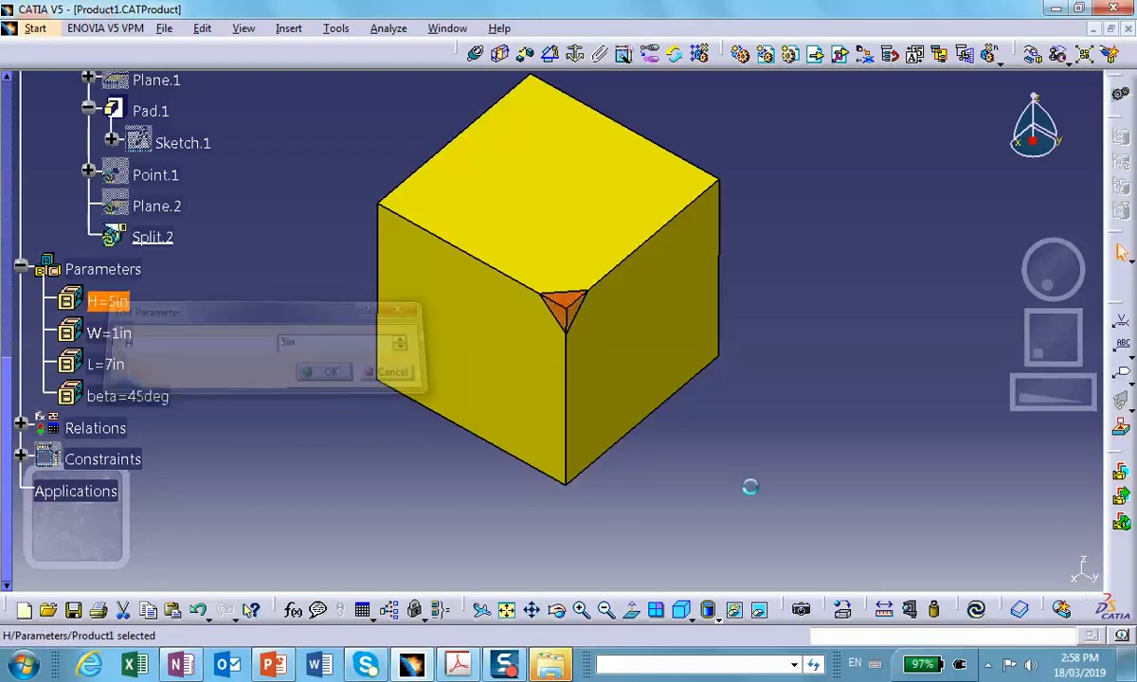
left_click(978, 611)
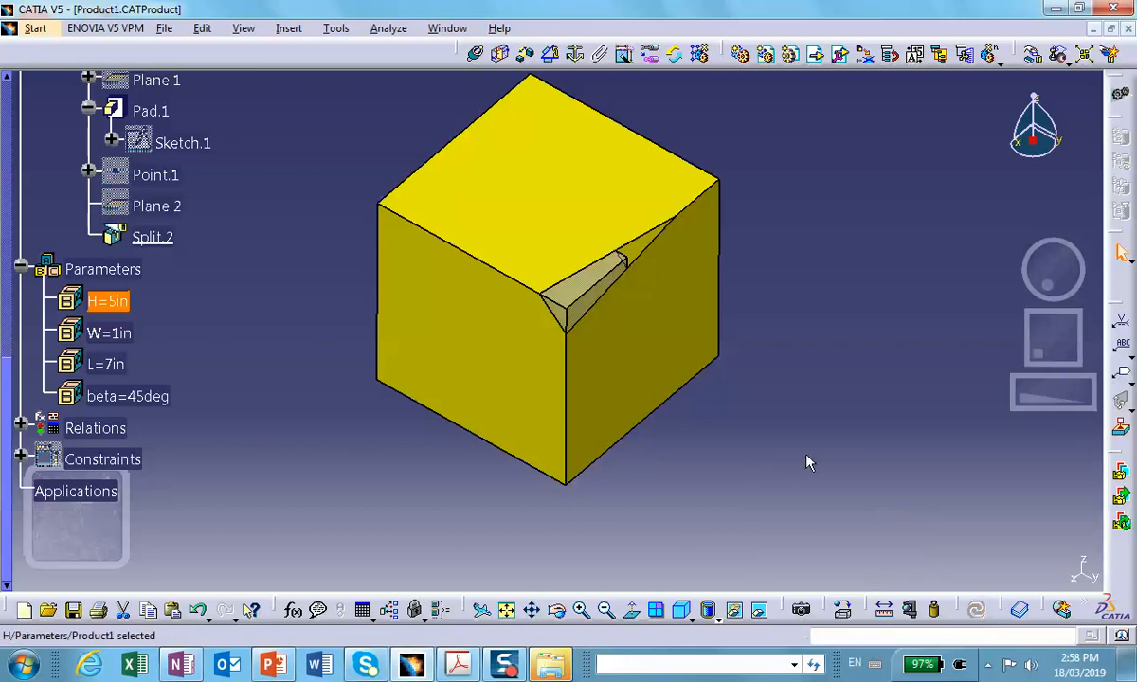
Step: Set the parameter W to 3 in
middle_click_drag(778, 341, 710, 319)
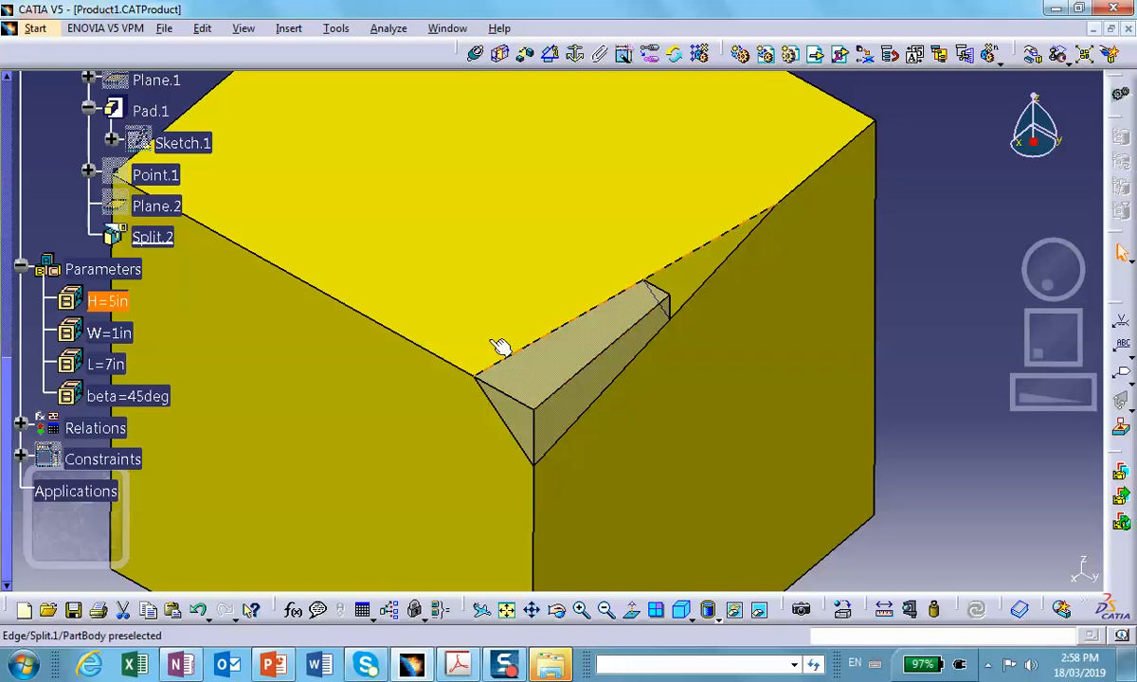
middle_click_drag(490, 337, 541, 441)
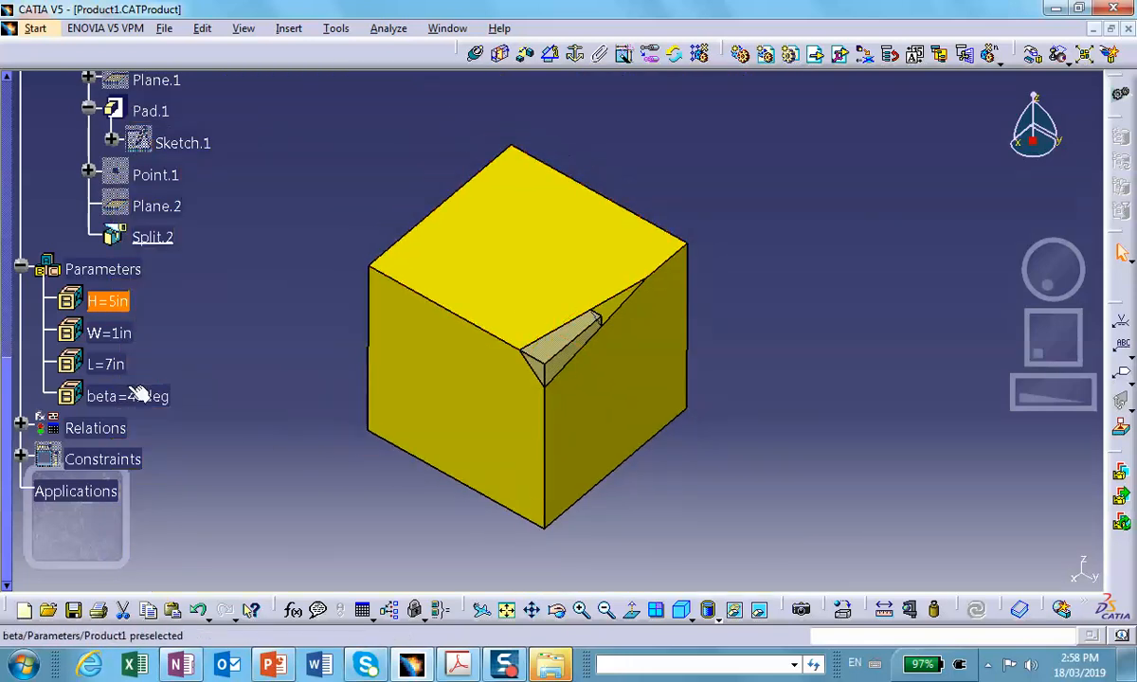
left_click(114, 336, "ctrl")
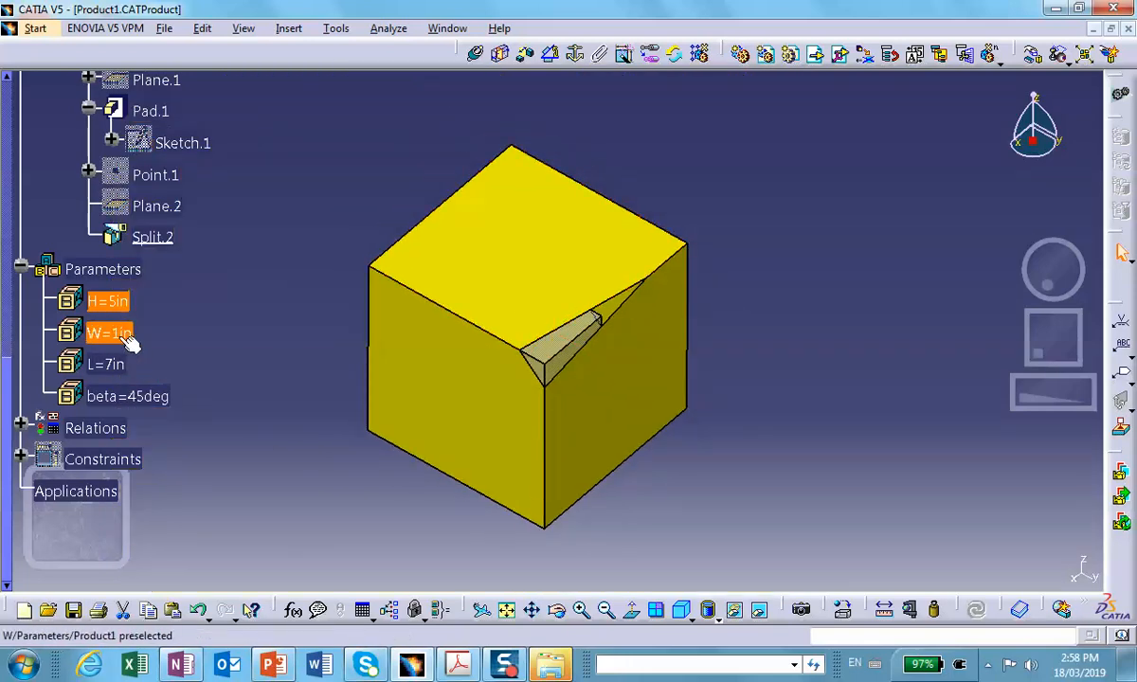
double_click(113, 333)
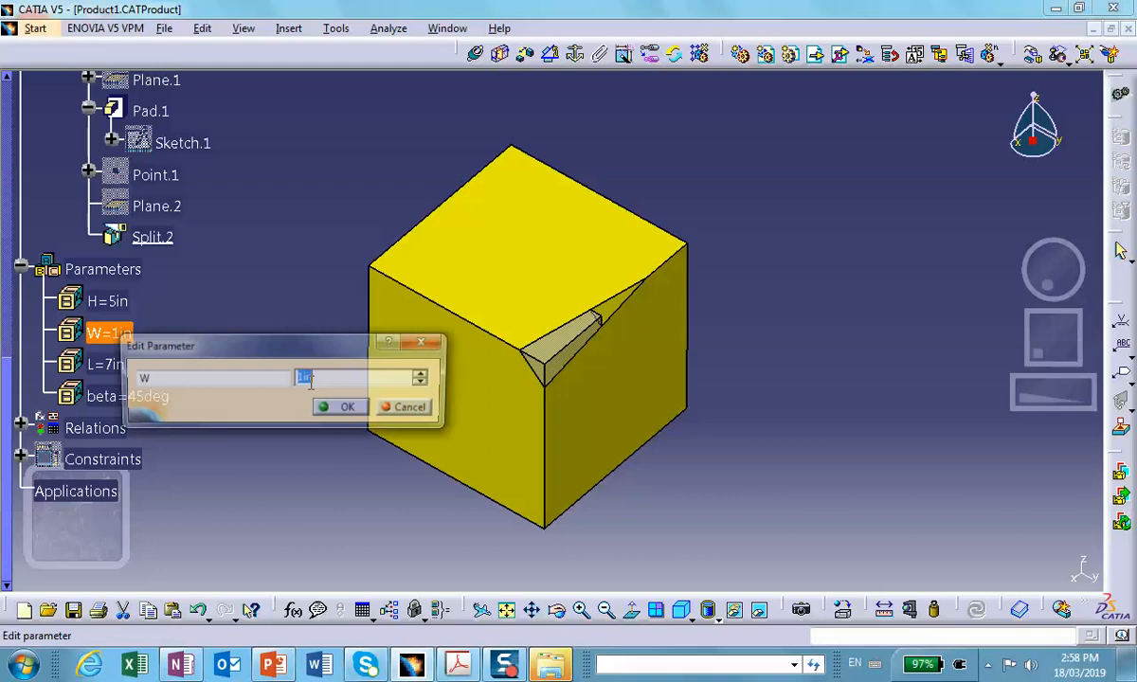
left_click(351, 408)
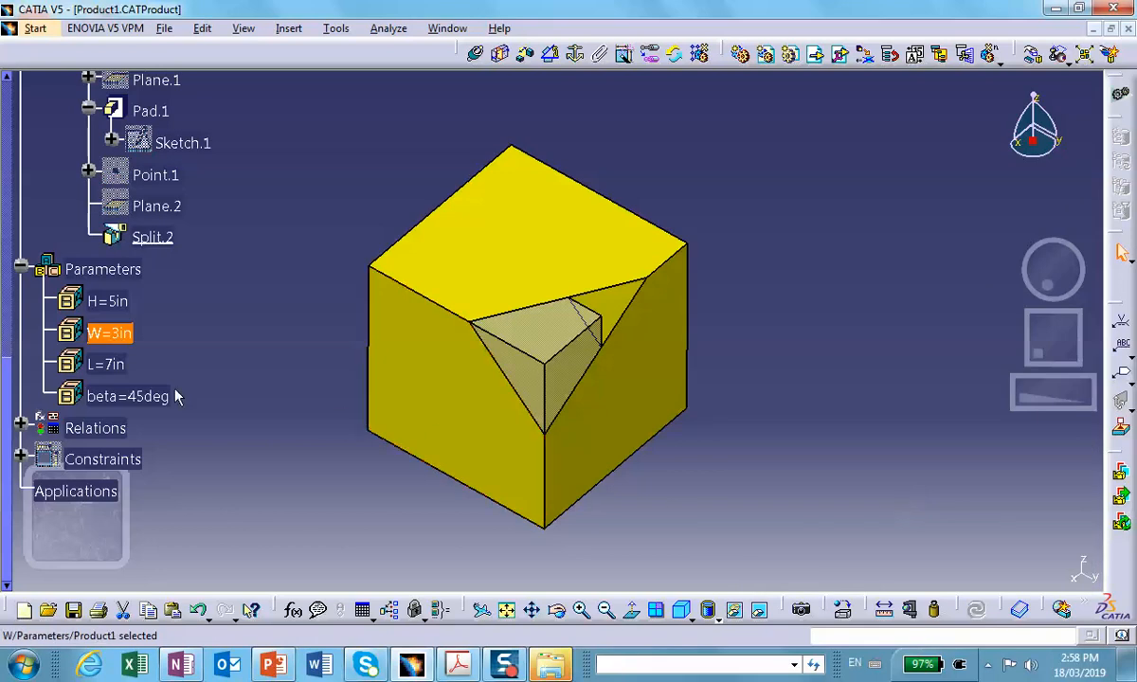
Step: Set the parameter beta to 60 deg
double_click(123, 396)
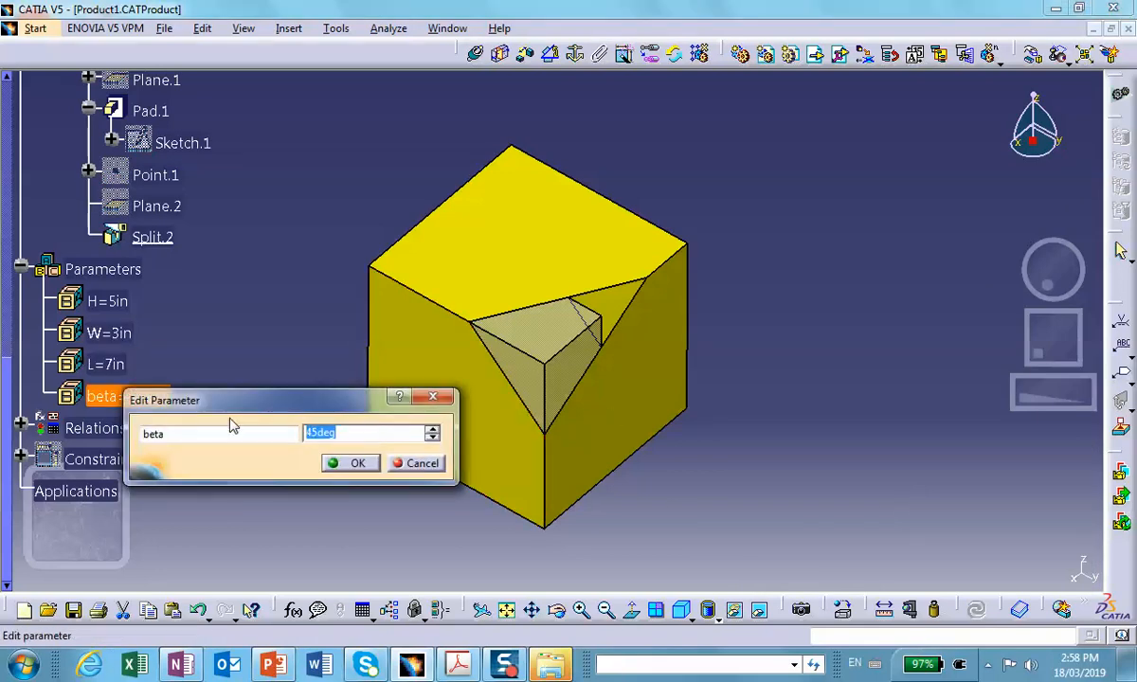
left_click(350, 464)
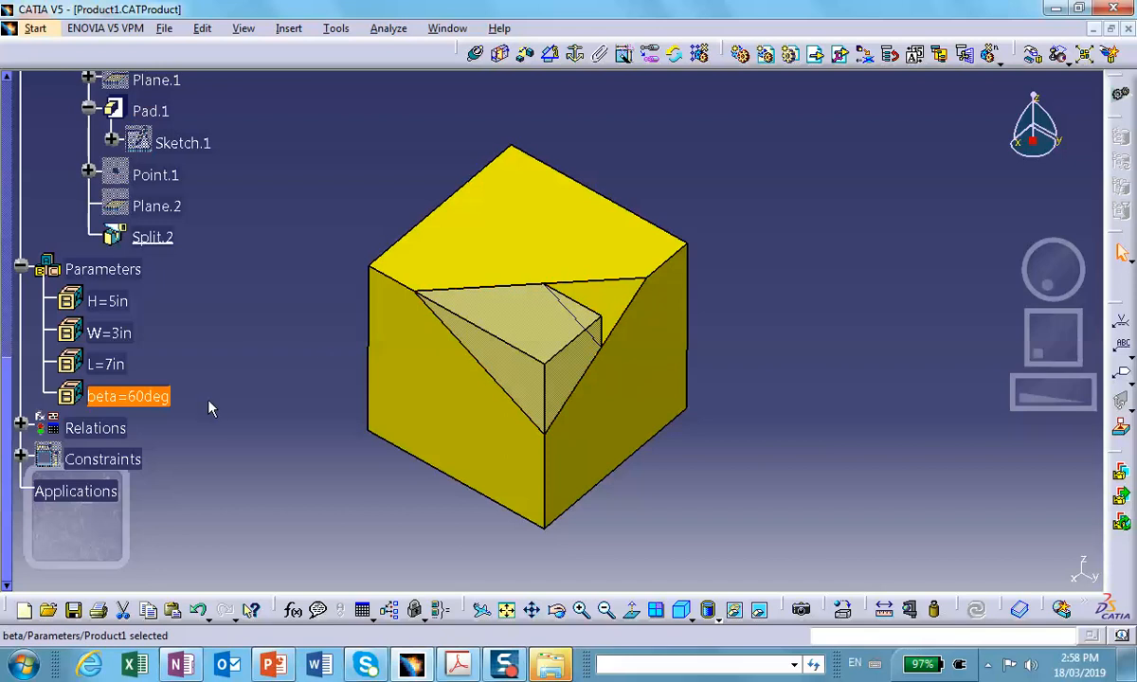
scroll(232, 414, "down", 2)
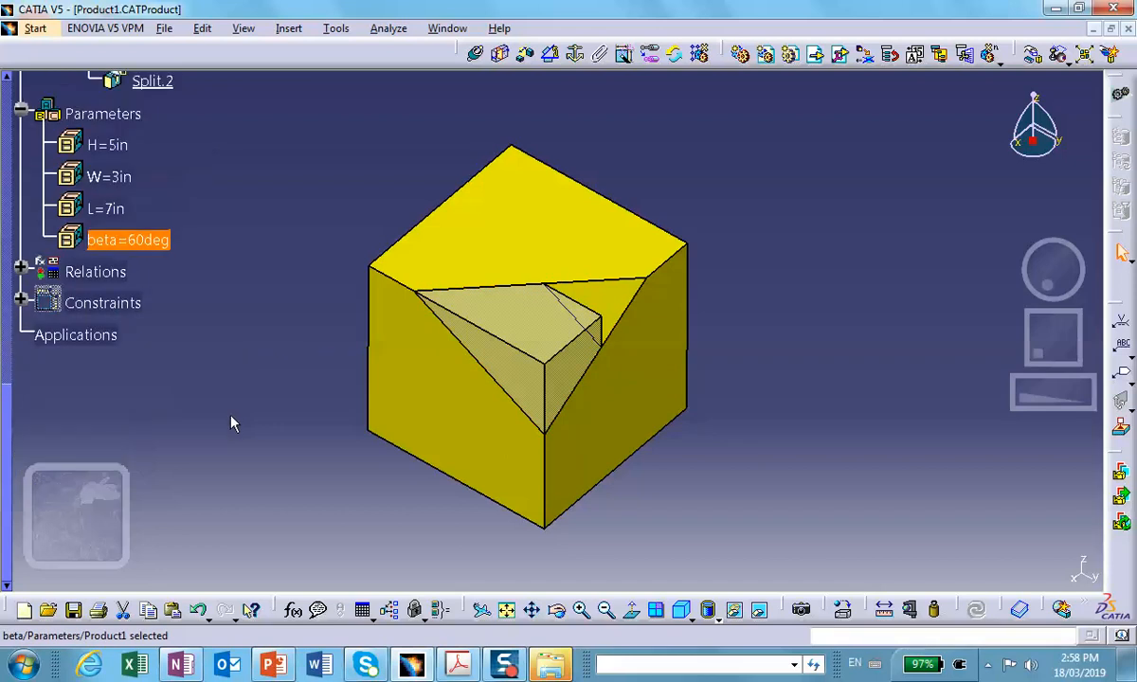
Step: Open the formula list for the wedge's Pad.1 with its first-limit length as the current parameter
left_click(292, 610)
middle_click_drag(376, 423, 211, 481)
scroll(210, 481, "down", 1)
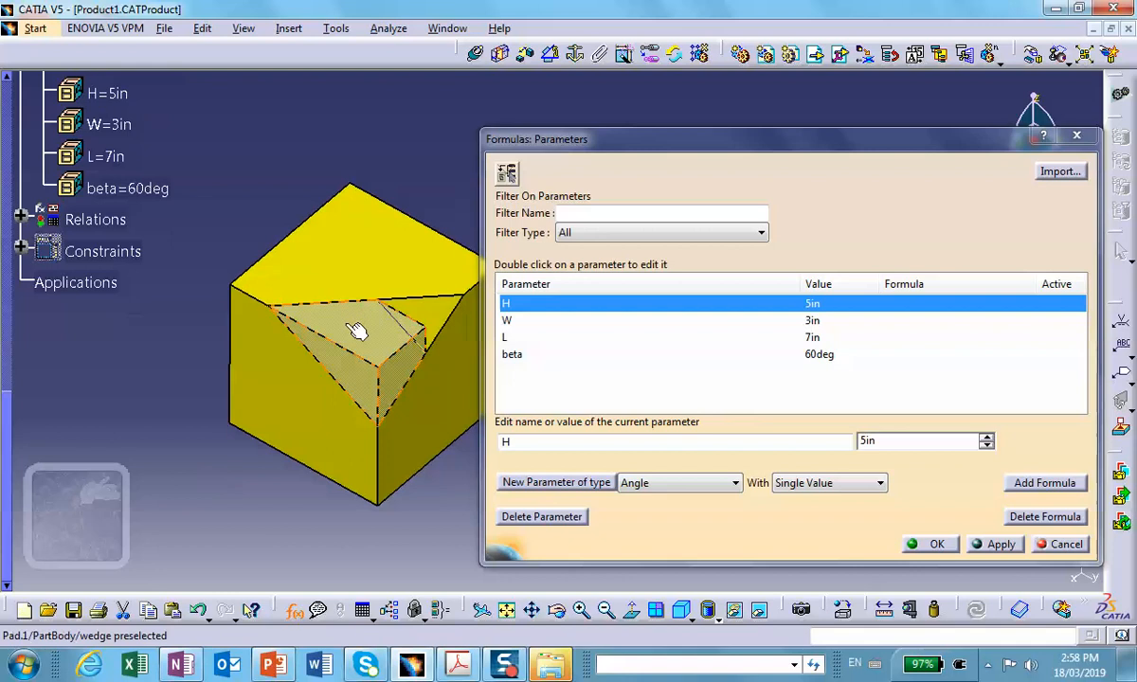
left_click(346, 326)
middle_click_drag(383, 364, 328, 318)
middle_click_drag(331, 444, 420, 441)
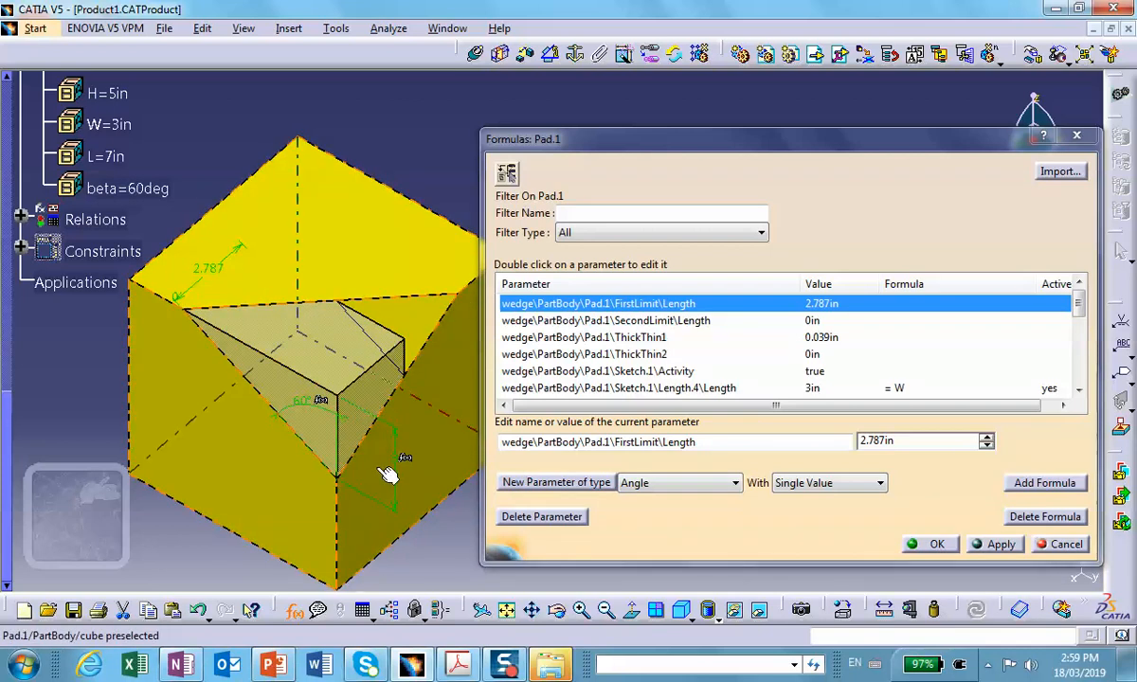
middle_click_drag(374, 468, 330, 472)
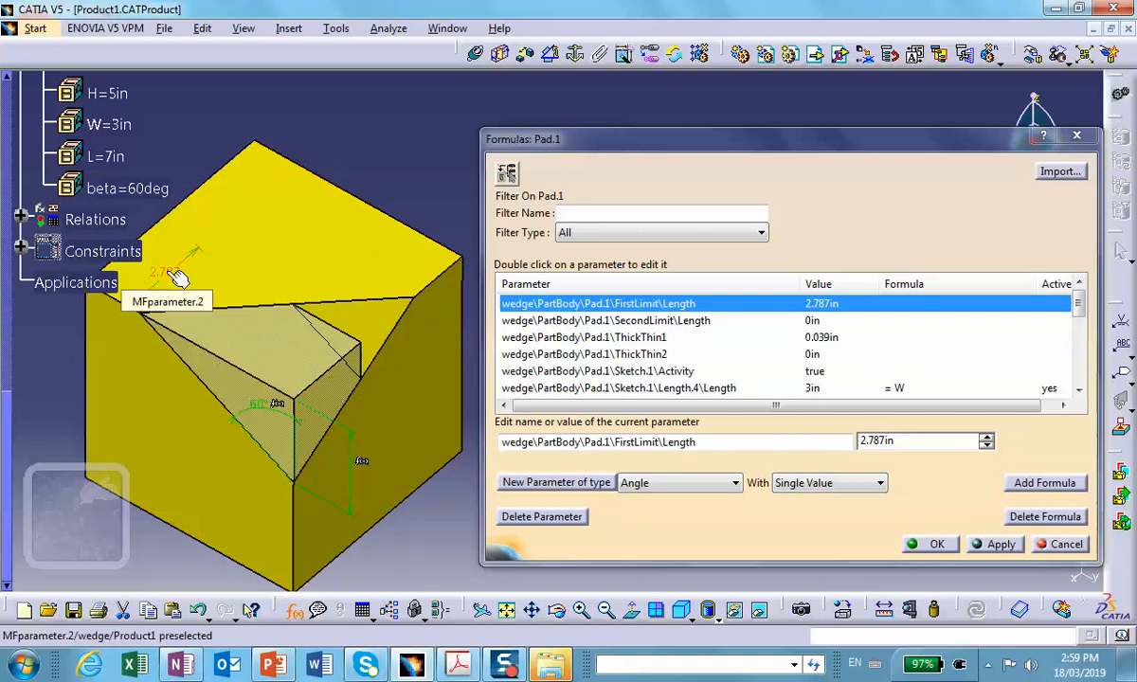
Step: Add a formula that sets the wedge pad's first-limit length equal to the renamed parameter H, and update the assembly
left_click(1037, 483)
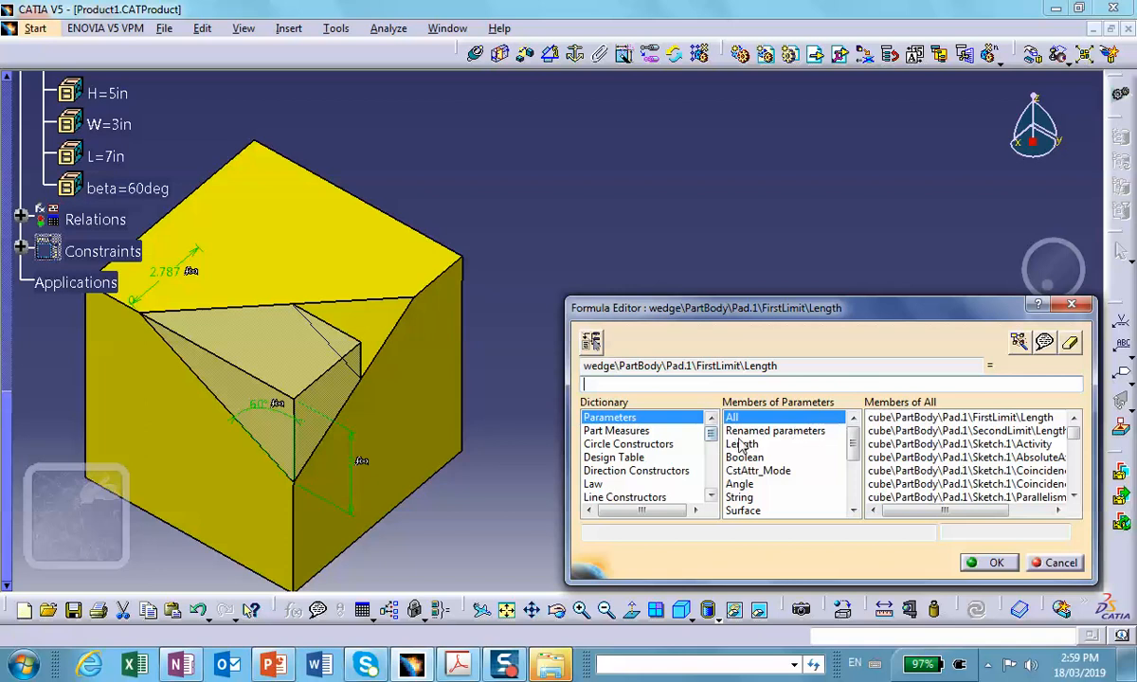
left_click(777, 432)
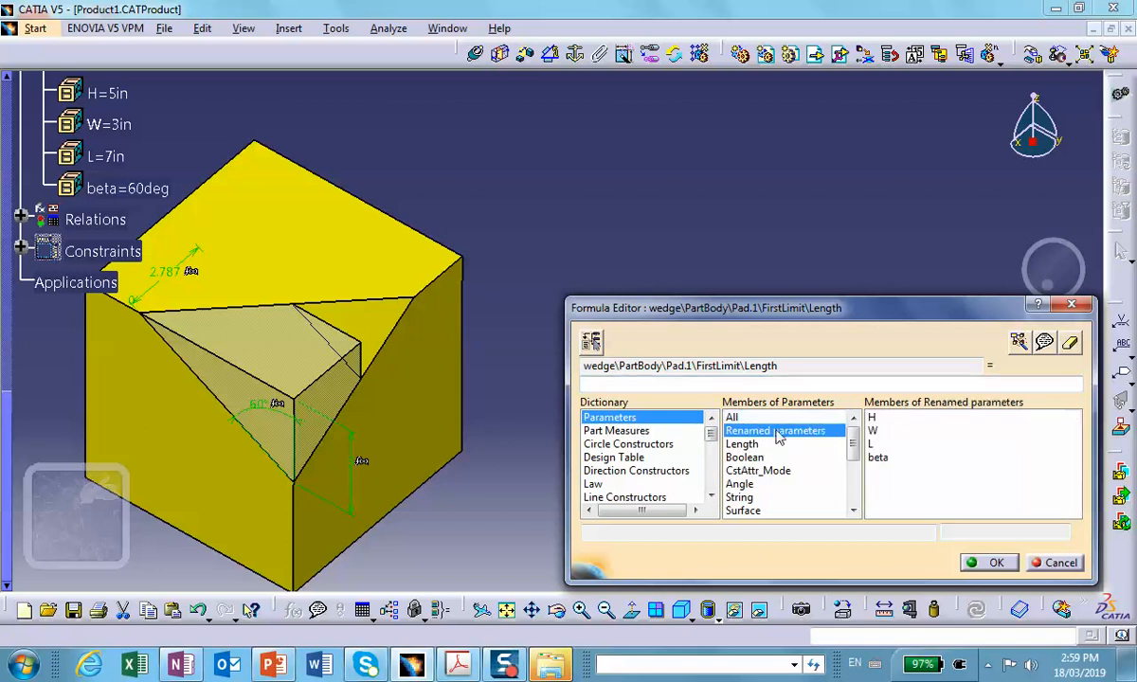
double_click(871, 417)
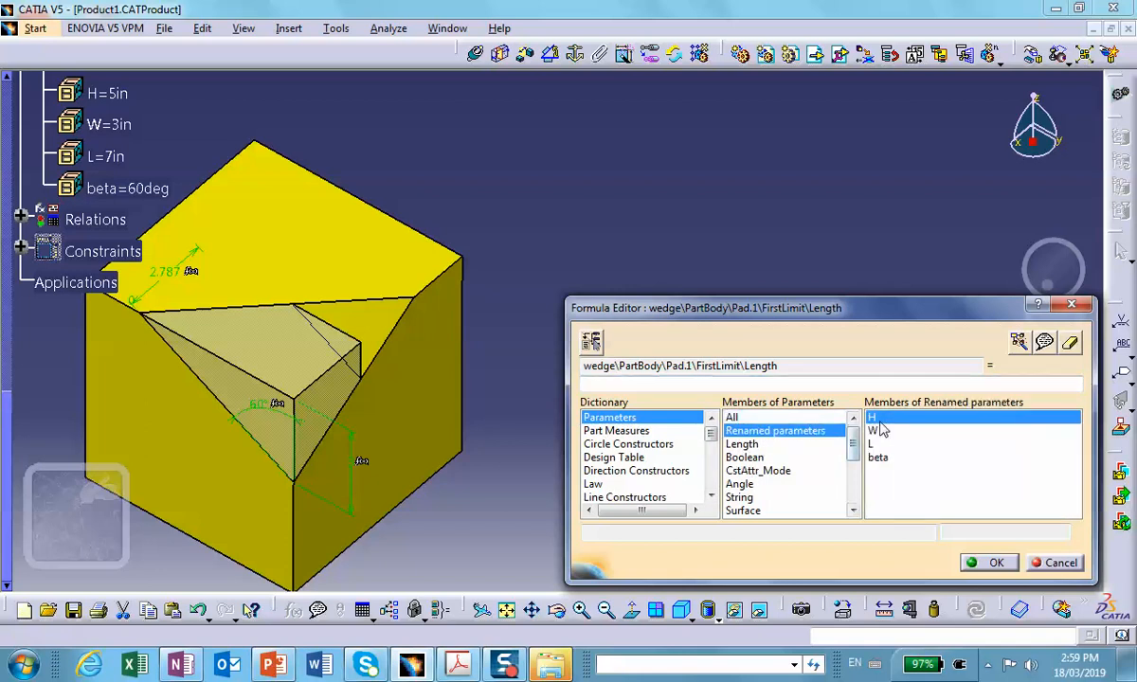
left_click(988, 564)
left_click(933, 539)
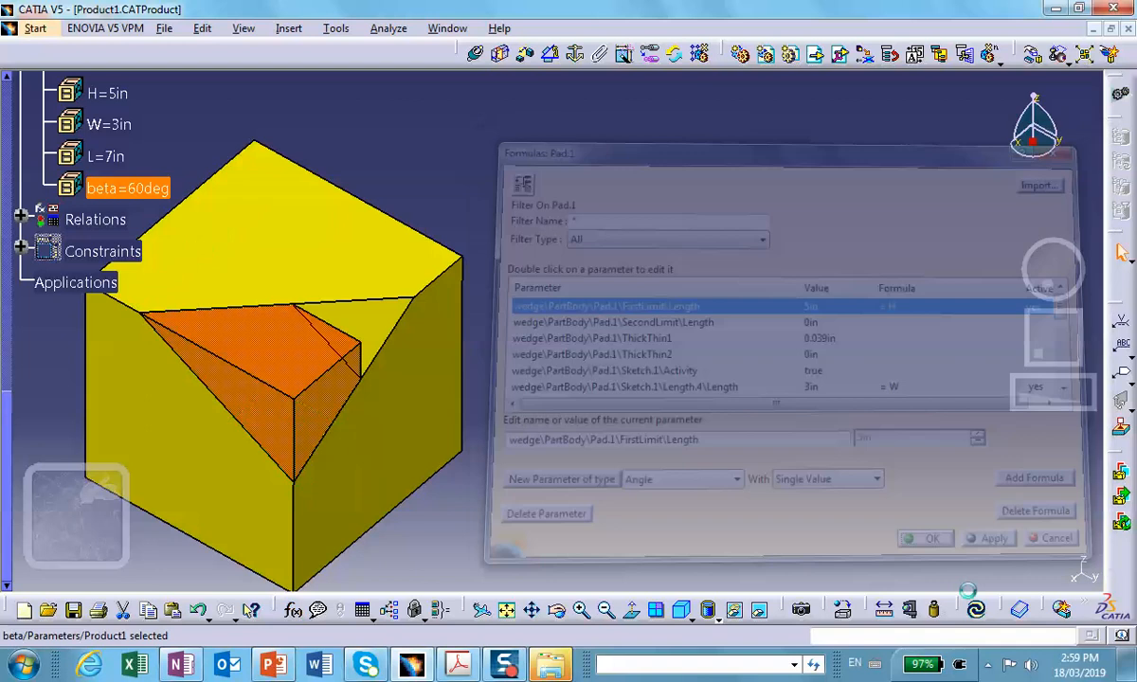
middle_click_drag(695, 396, 716, 474)
scroll(112, 172, "up", 3)
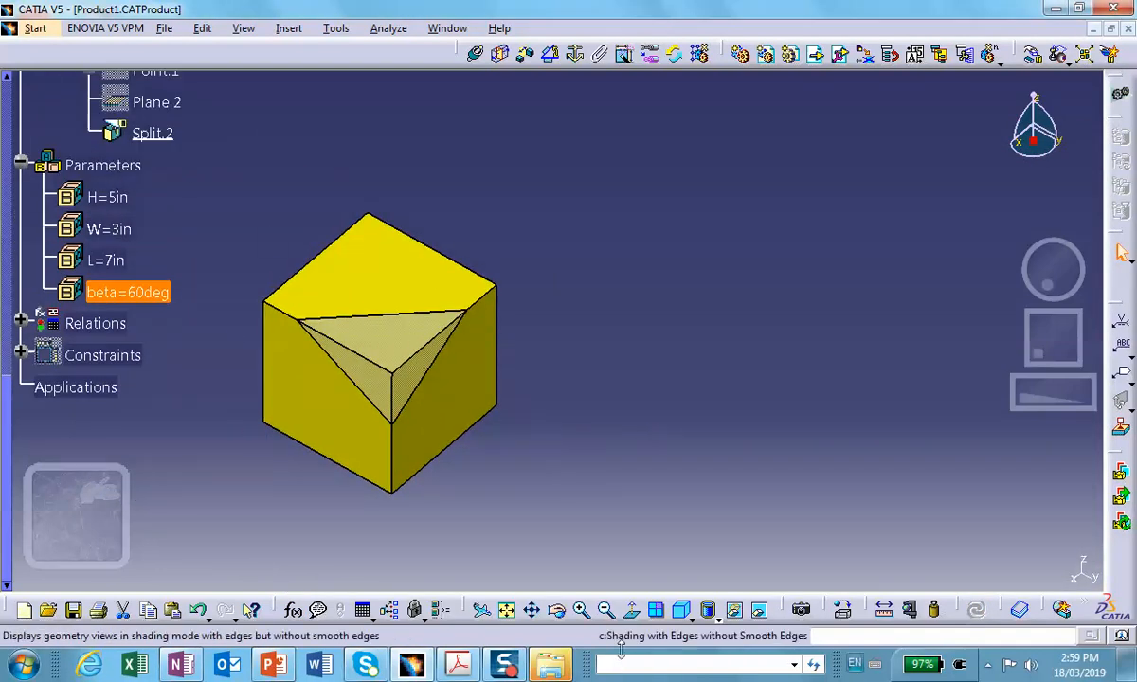
mouse_move(507, 666)
mouse_move(526, 618)
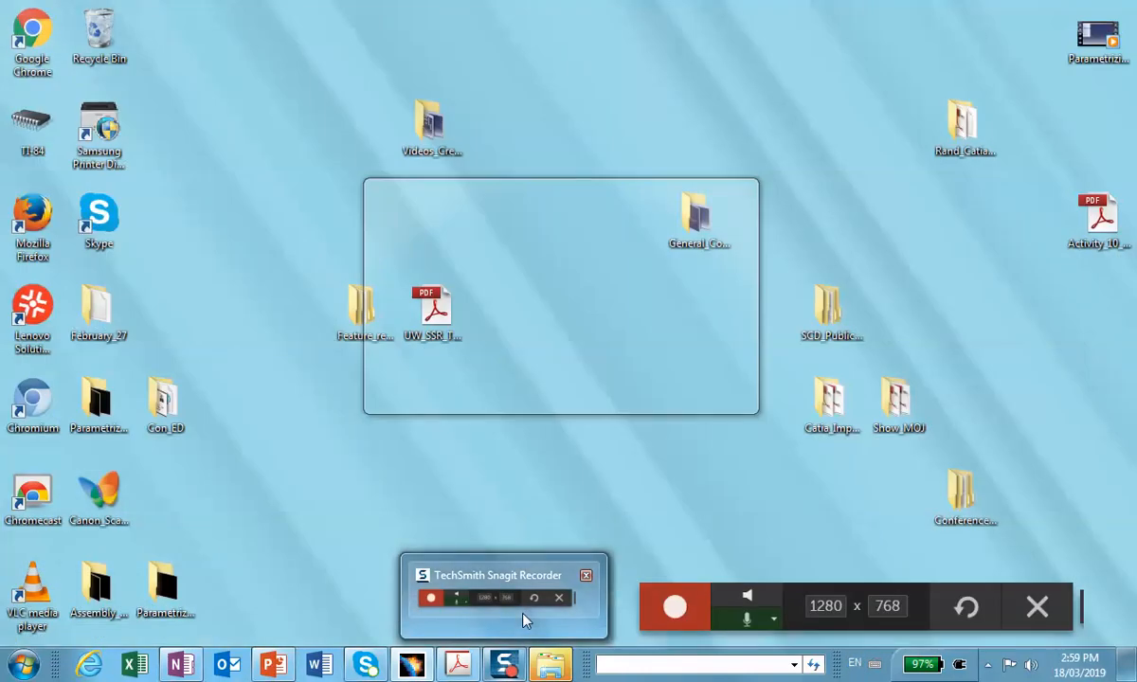